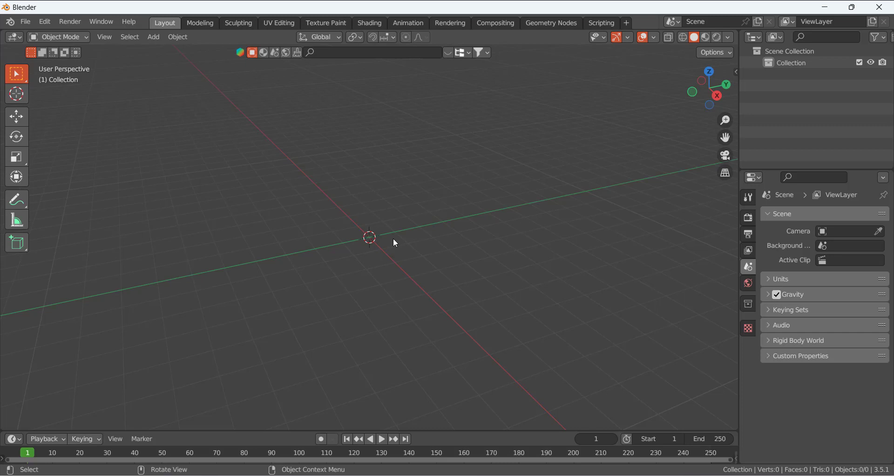
Add the Zwilling chef's knife .webp from the Downloads folder as a reference image in the top view.
{"action": "key", "text": "KP_7"}
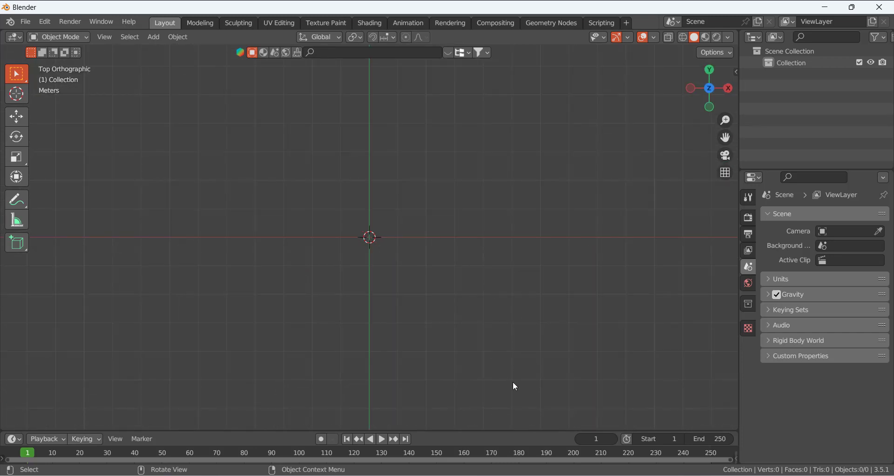
{"action": "key", "text": "alt+Tab"}
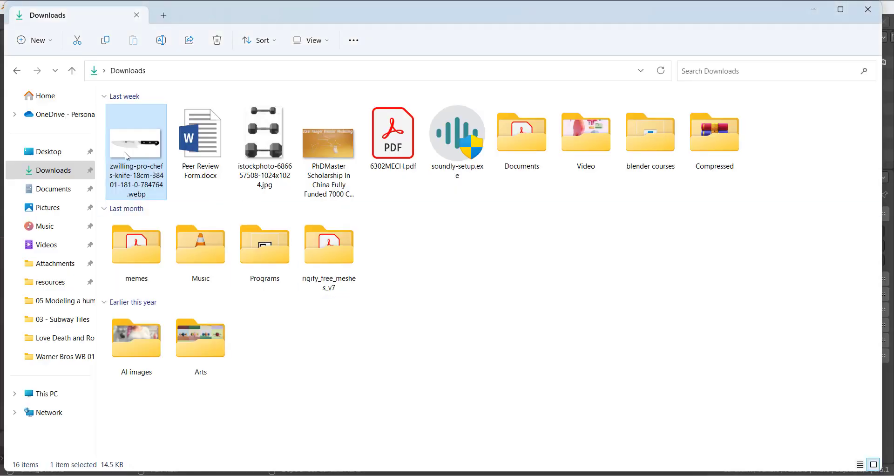
{"action": "left_click_drag", "start_coordinate": [136, 149], "coordinate": [496, 381]}
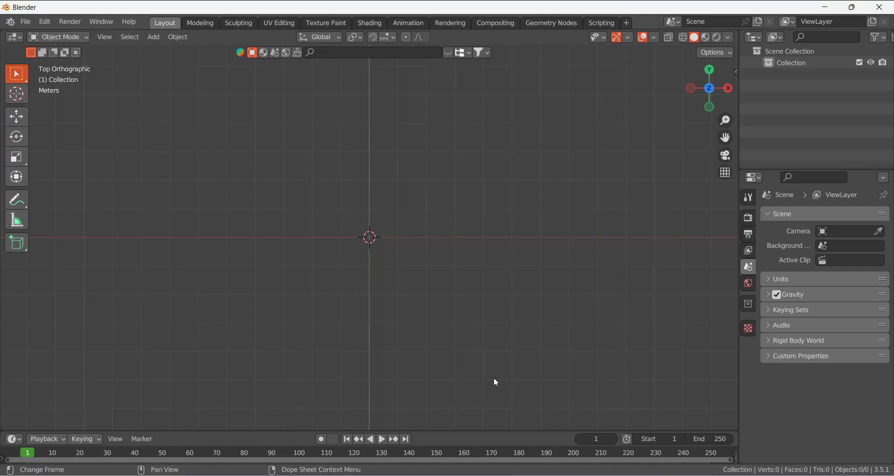
{"action": "left_click_drag", "start_coordinate": [372, 241], "coordinate": [372, 242]}
{"action": "scroll", "coordinate": [371, 237], "scroll_direction": "up", "scroll_amount": 2}
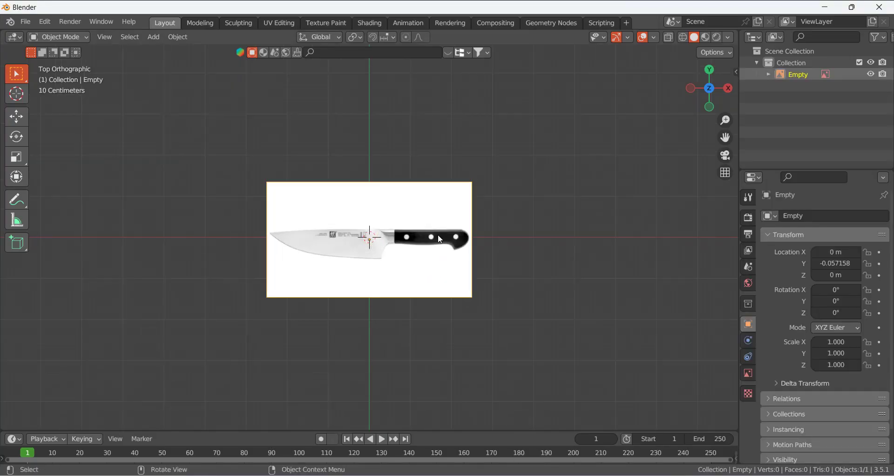
Scale the knife reference image up uniformly to about 2.07 and deselect it.
{"action": "key", "text": "s"}
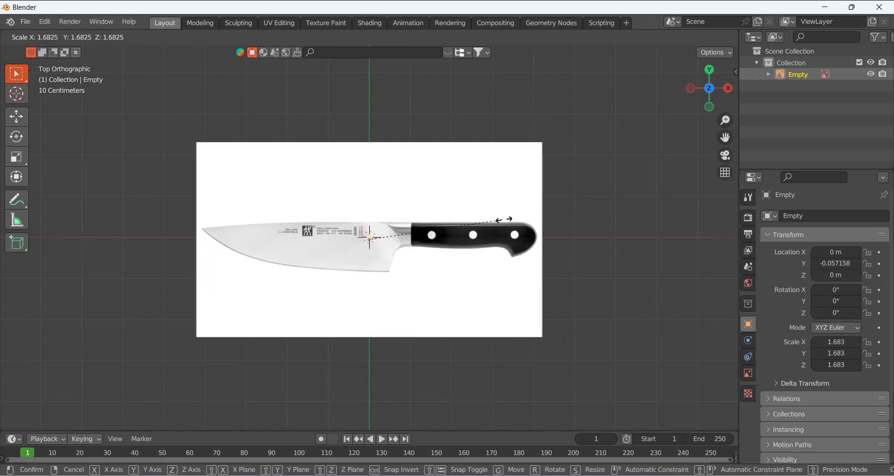
{"action": "left_click", "coordinate": [564, 224]}
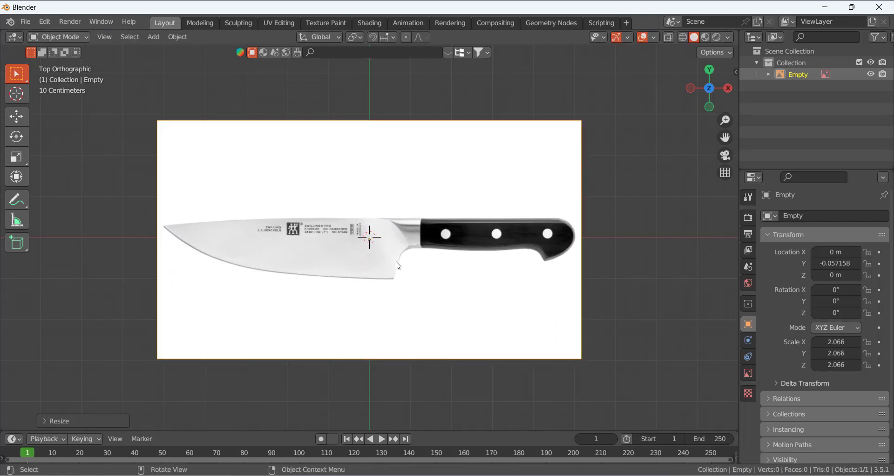
{"action": "left_click", "coordinate": [661, 168]}
Move the knife reference image straight down along Z to about -1.99 m, below the grid origin.
{"action": "scroll", "coordinate": [441, 285], "scroll_direction": "down", "scroll_amount": 3}
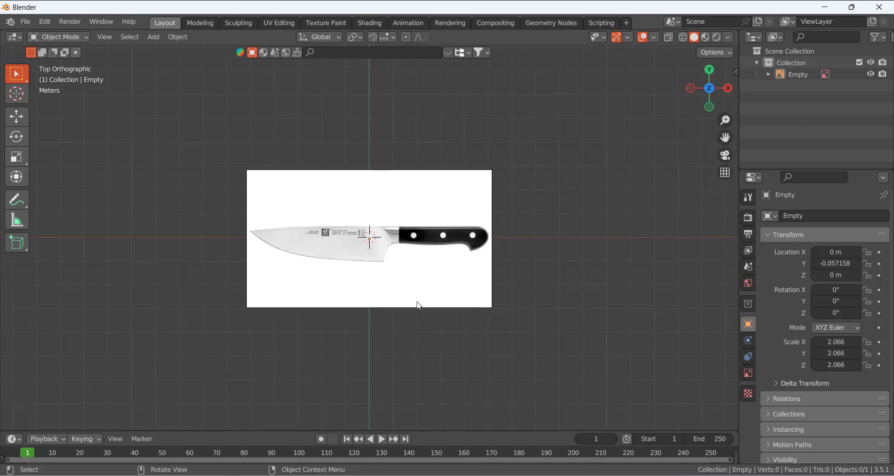
{"action": "middle_click_drag", "start_coordinate": [415, 303], "coordinate": [418, 193]}
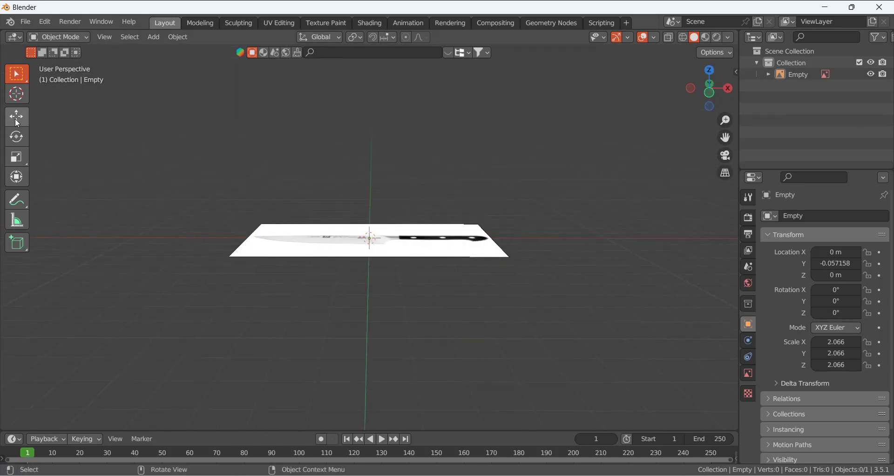
{"action": "left_click", "coordinate": [16, 117]}
{"action": "left_click", "coordinate": [302, 248]}
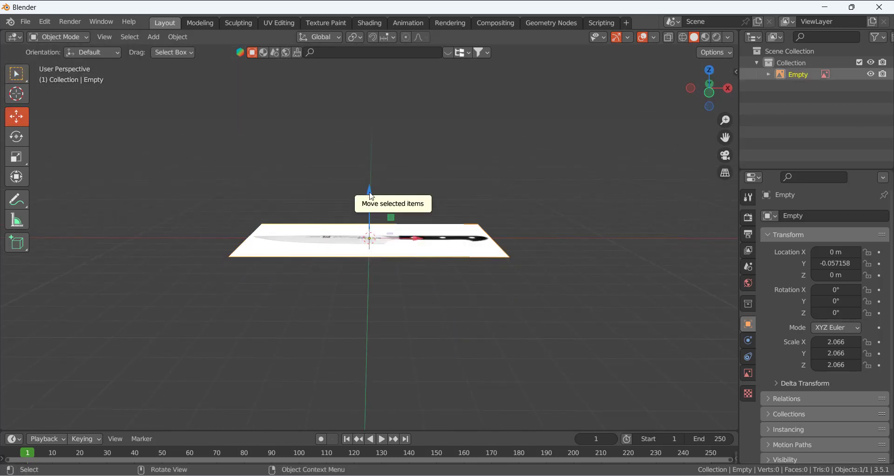
{"action": "left_click_drag", "start_coordinate": [369, 199], "coordinate": [389, 240]}
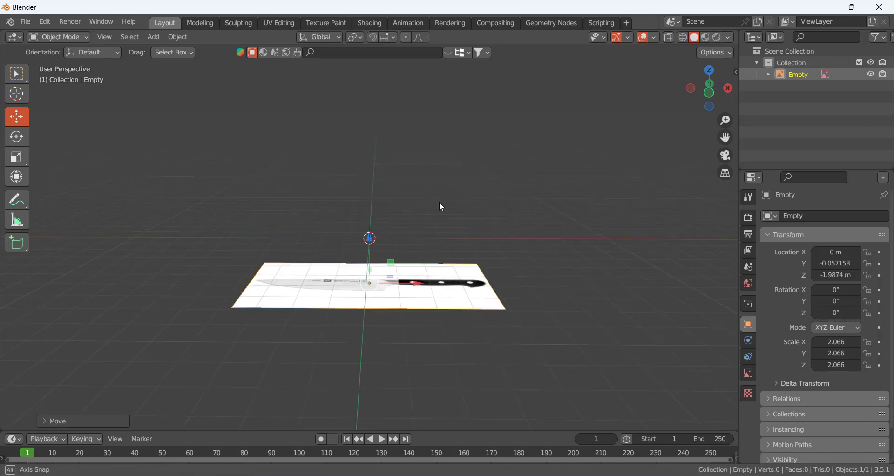
Enable opacity for the knife reference image, set it to 0.75, and deselect the image.
{"action": "middle_click_drag", "start_coordinate": [441, 206], "coordinate": [443, 223]}
{"action": "left_click", "coordinate": [748, 374]}
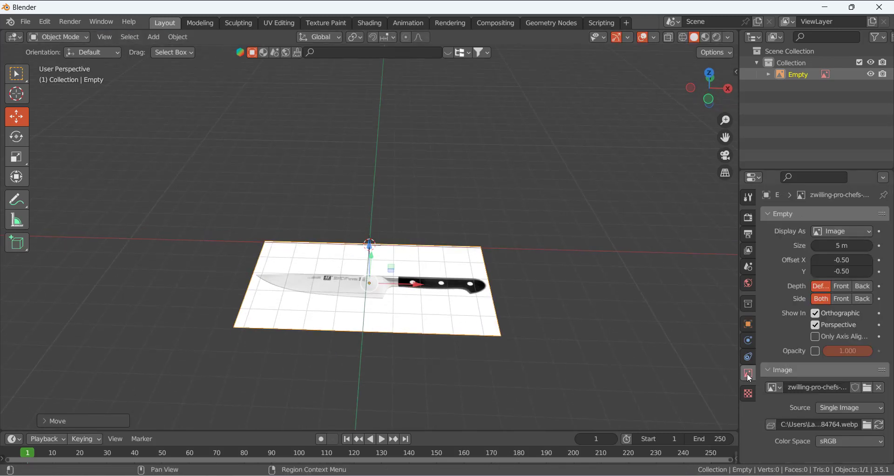
{"action": "left_click", "coordinate": [815, 351]}
{"action": "key", "text": "BackSpace"}
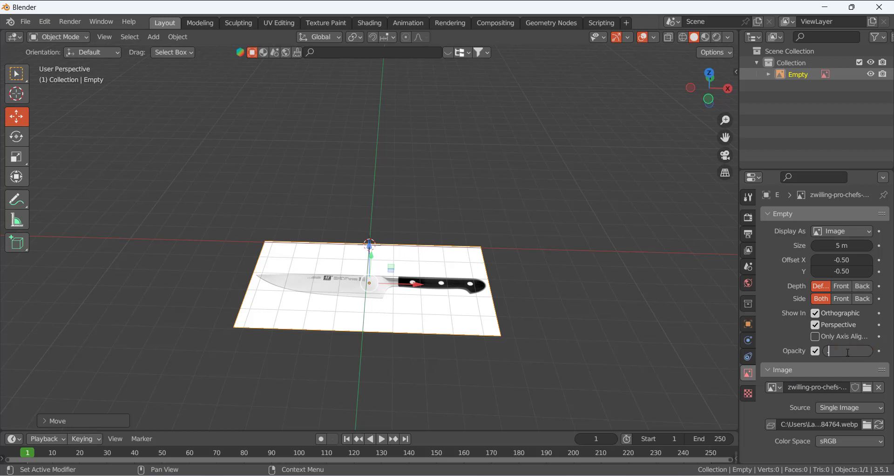
{"action": "type", "text": ".75"}
{"action": "key", "text": "Return"}
{"action": "left_click", "coordinate": [699, 196]}
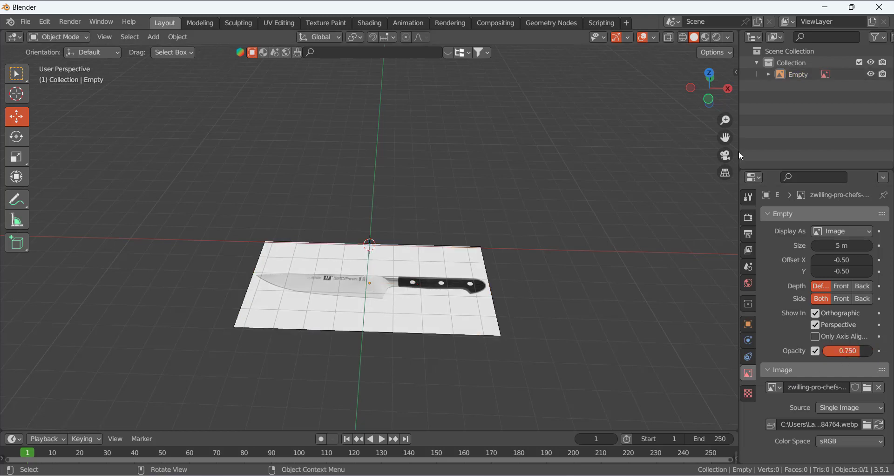
Show the selectable restriction toggles in the outliner and make the knife reference image unselectable.
{"action": "left_click", "coordinate": [788, 77]}
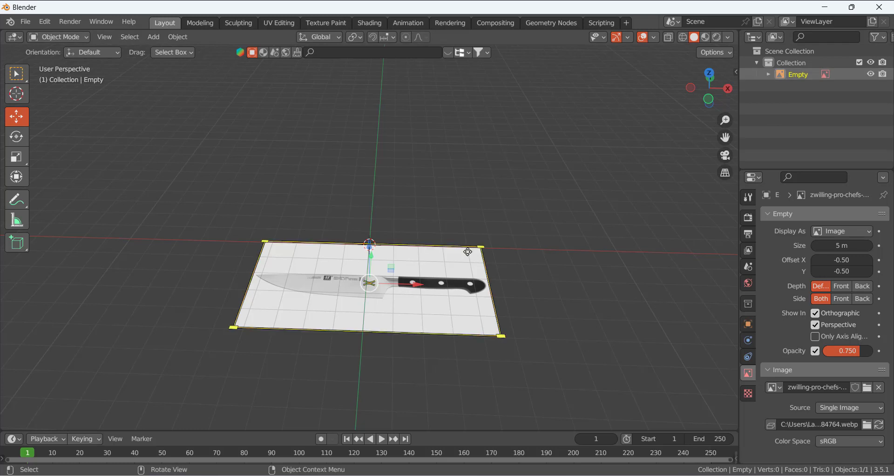
{"action": "middle_click_drag", "start_coordinate": [467, 255], "coordinate": [420, 275]}
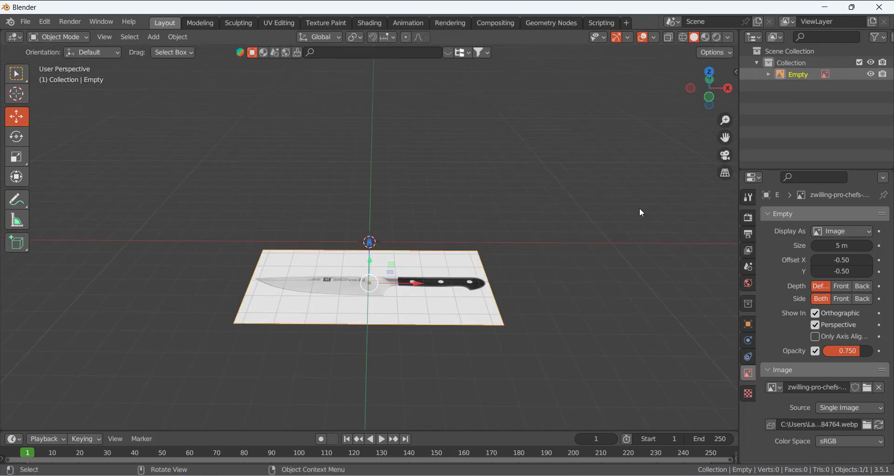
{"action": "left_click", "coordinate": [825, 85]}
{"action": "left_click", "coordinate": [879, 41]}
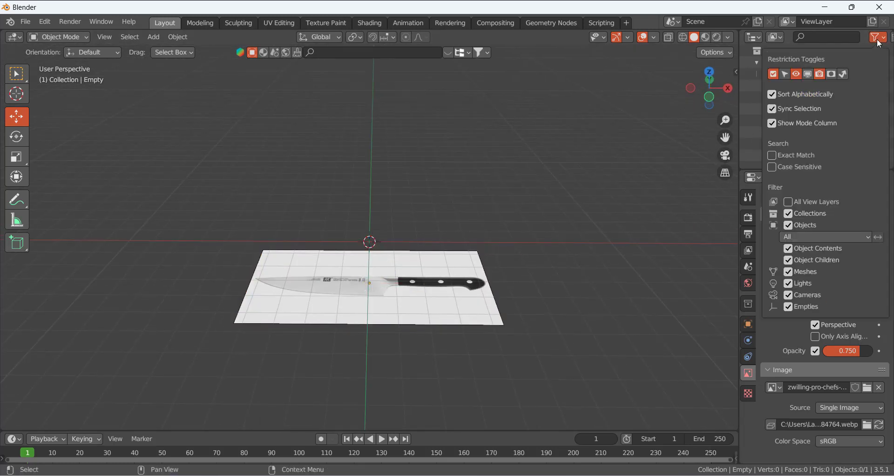
{"action": "left_click", "coordinate": [786, 74]}
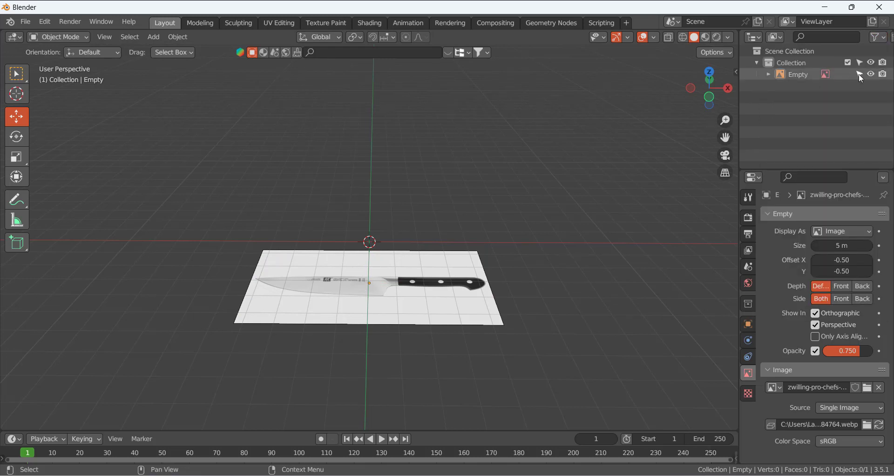
{"action": "left_click", "coordinate": [859, 74]}
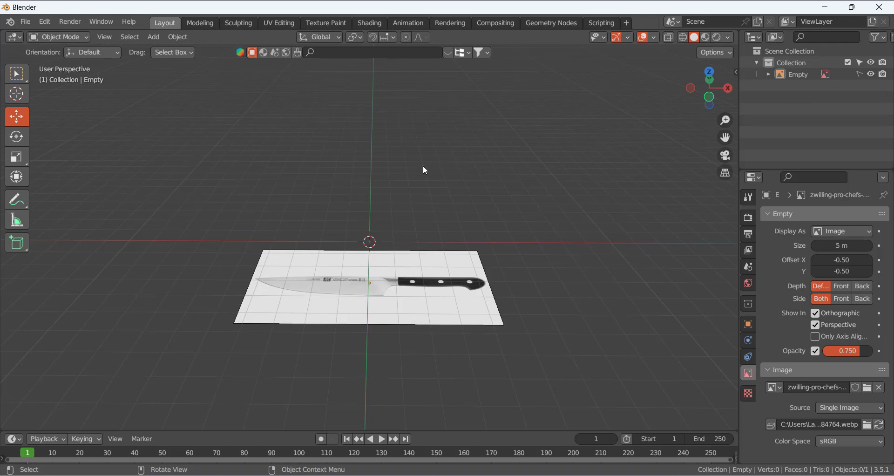
Add a mesh plane over the knife reference in the top view.
{"action": "middle_click_drag", "start_coordinate": [412, 203], "coordinate": [416, 192]}
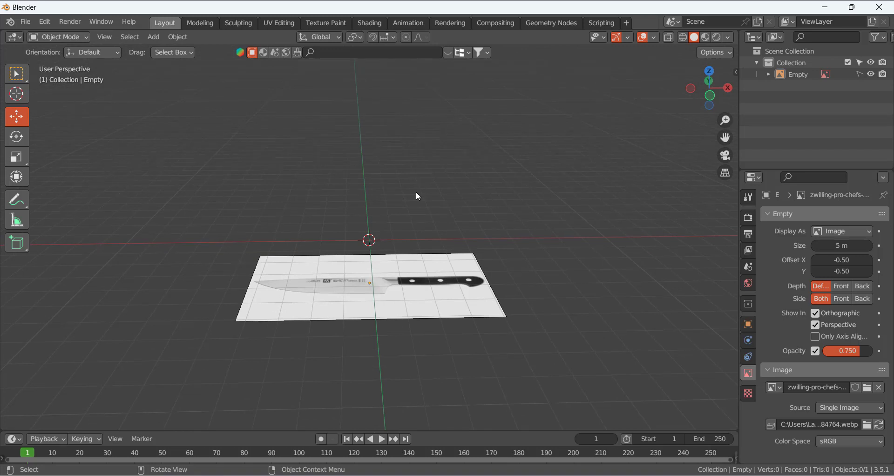
{"action": "key", "text": "KP_7"}
{"action": "scroll", "coordinate": [418, 197], "scroll_direction": "up", "scroll_amount": 1}
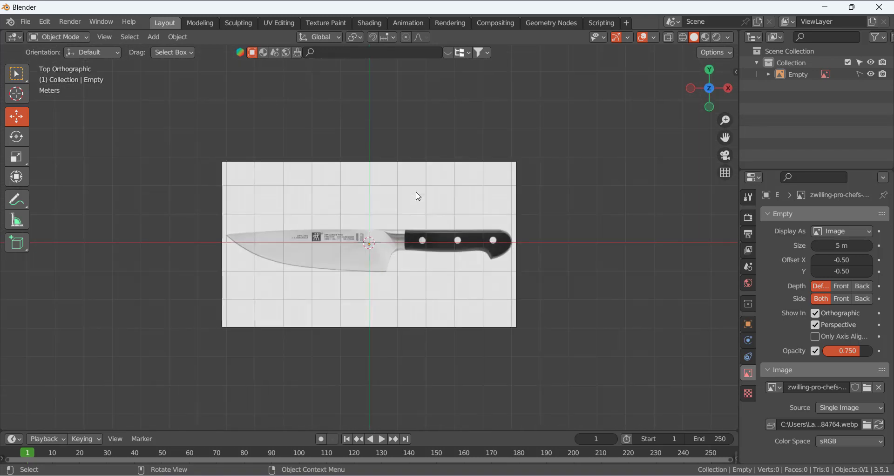
{"action": "key", "text": "shift+a"}
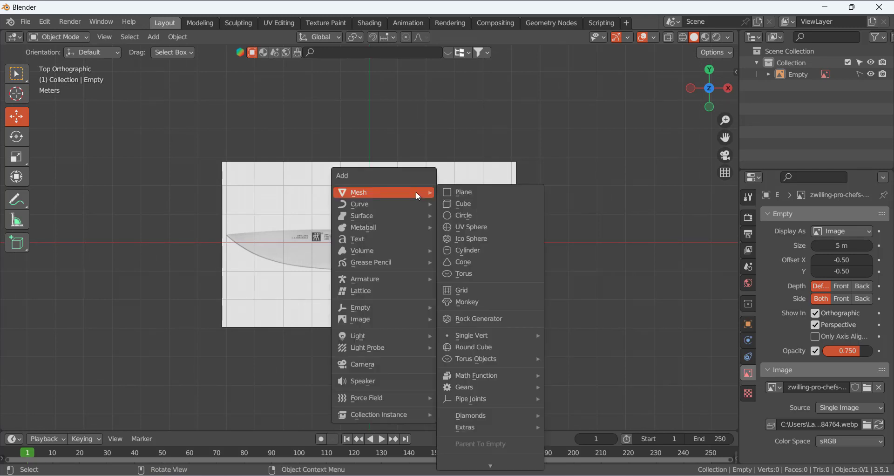
{"action": "left_click", "coordinate": [458, 191]}
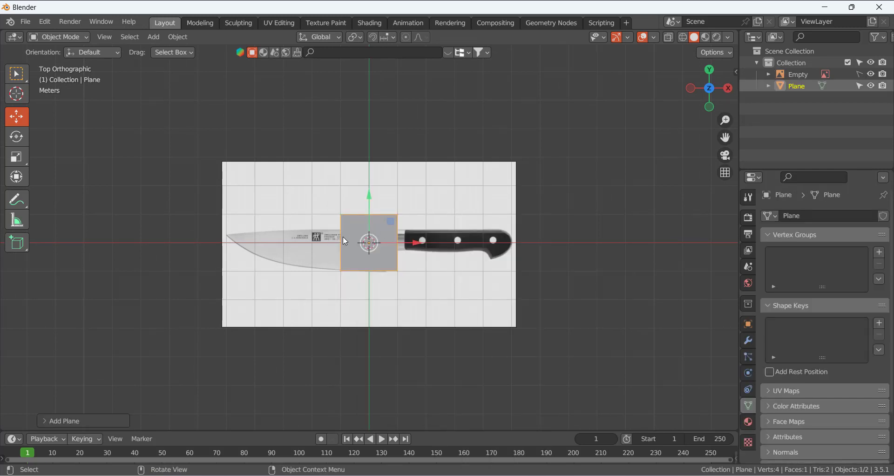
{"action": "scroll", "coordinate": [343, 236], "scroll_direction": "up", "scroll_amount": 3}
{"action": "left_click_drag", "start_coordinate": [425, 251], "coordinate": [372, 251]}
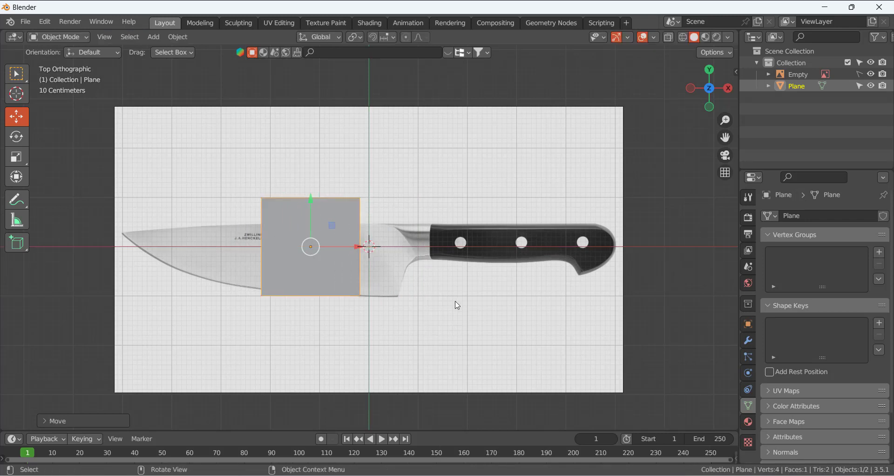
{"action": "key", "text": "ctrl+z"}
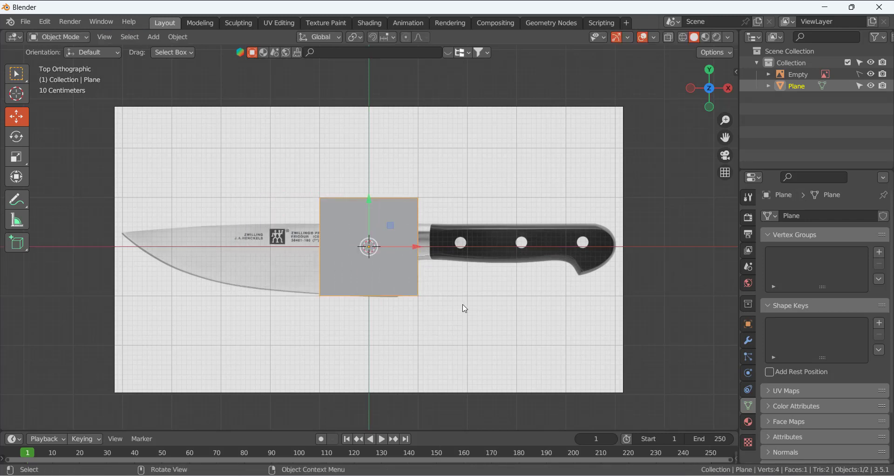
Enter Edit Mode and scale the whole plane down to slightly less than the blade's height.
{"action": "key", "text": "Tab"}
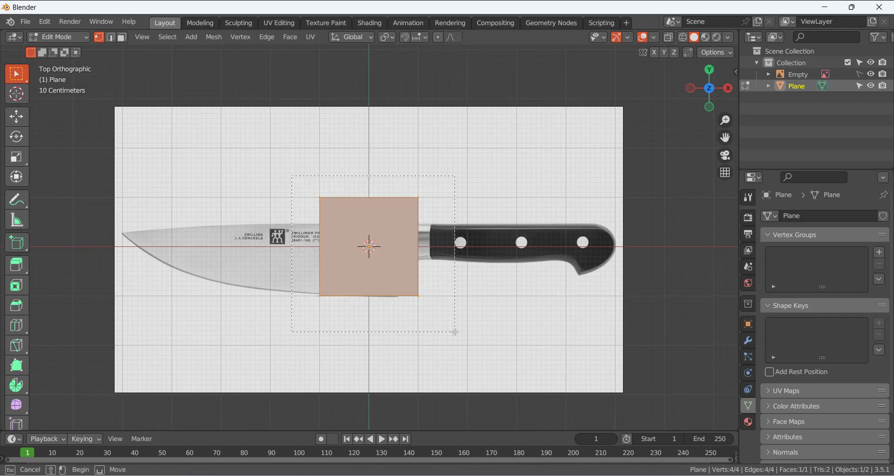
{"action": "key", "text": "s"}
{"action": "left_click", "coordinate": [445, 272]}
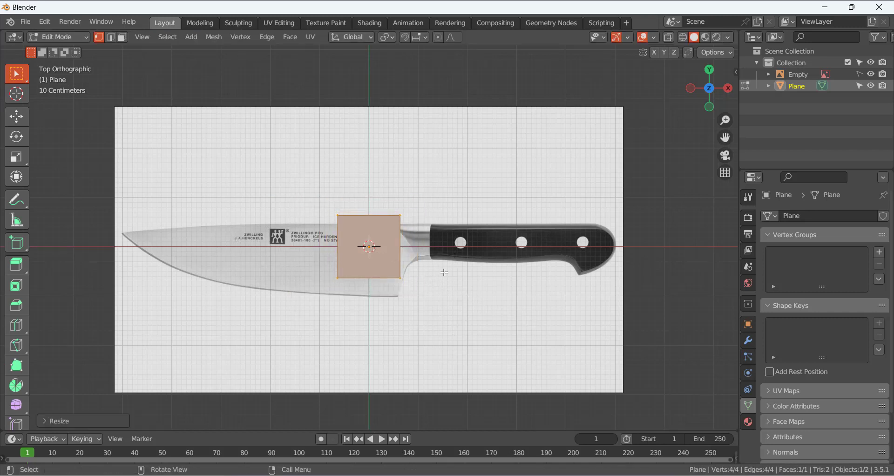
Move the plane's geometry onto the middle of the blade, with its upper edge near the spine.
{"action": "left_click", "coordinate": [24, 124]}
{"action": "left_click_drag", "start_coordinate": [420, 248], "coordinate": [340, 247]}
{"action": "left_click_drag", "start_coordinate": [290, 199], "coordinate": [274, 254]}
{"action": "scroll", "coordinate": [554, 144], "scroll_direction": "up", "scroll_amount": 2}
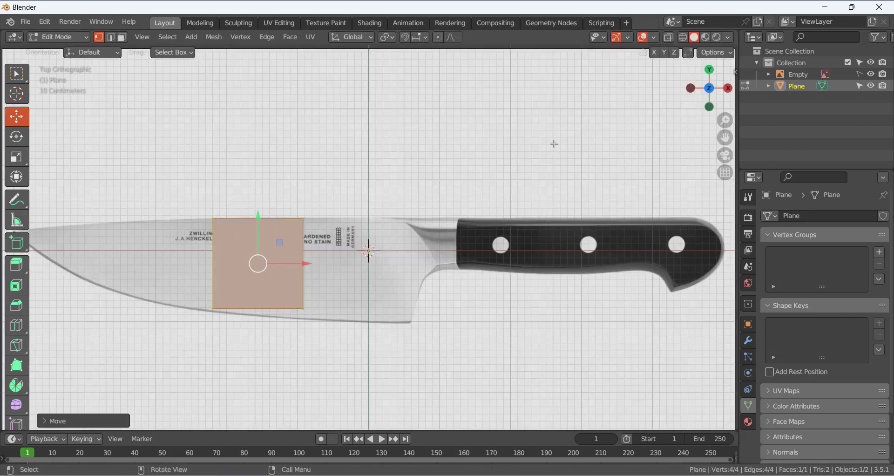
Turn on X-ray and align the plane's upper edge with the blade's spine.
{"action": "left_click", "coordinate": [669, 37]}
{"action": "left_click", "coordinate": [213, 201]}
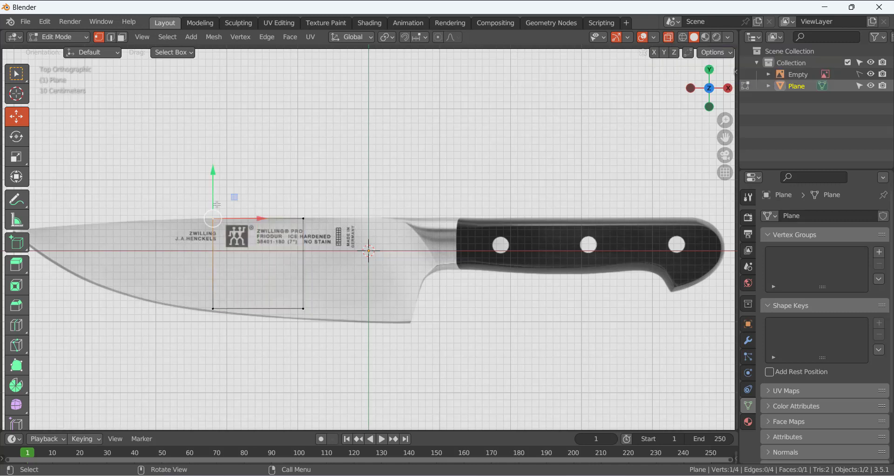
{"action": "left_click", "coordinate": [193, 195]}
{"action": "left_click_drag", "start_coordinate": [191, 195], "coordinate": [335, 235]}
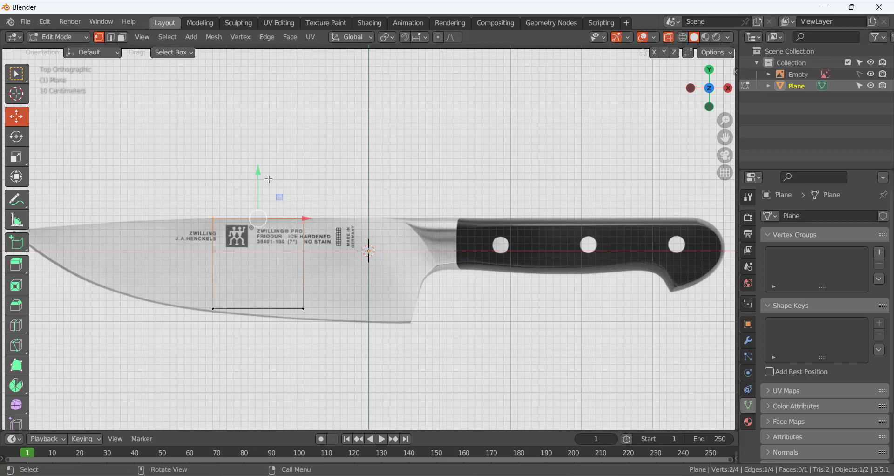
{"action": "left_click_drag", "start_coordinate": [260, 171], "coordinate": [260, 172]}
Lower the plane's bottom edge so its tip-side corner meets the blade's cutting edge.
{"action": "left_click", "coordinate": [285, 364]}
{"action": "left_click_drag", "start_coordinate": [182, 292], "coordinate": [335, 346]}
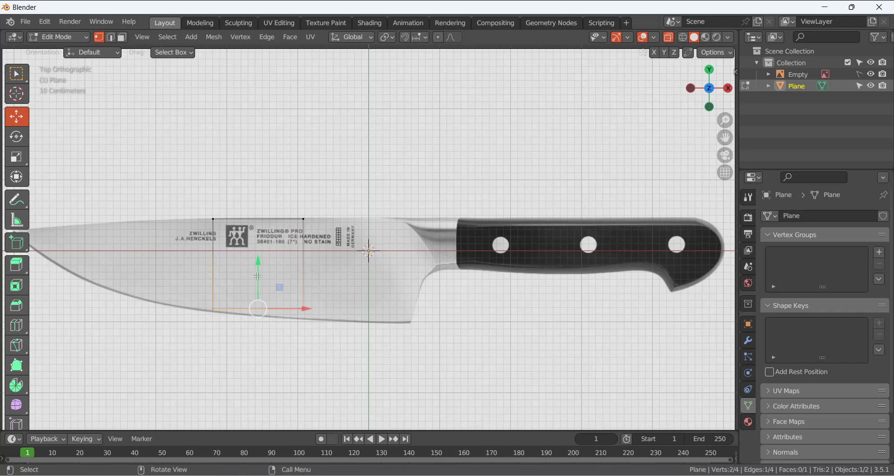
{"action": "left_click_drag", "start_coordinate": [258, 259], "coordinate": [259, 266]}
{"action": "left_click", "coordinate": [309, 353]}
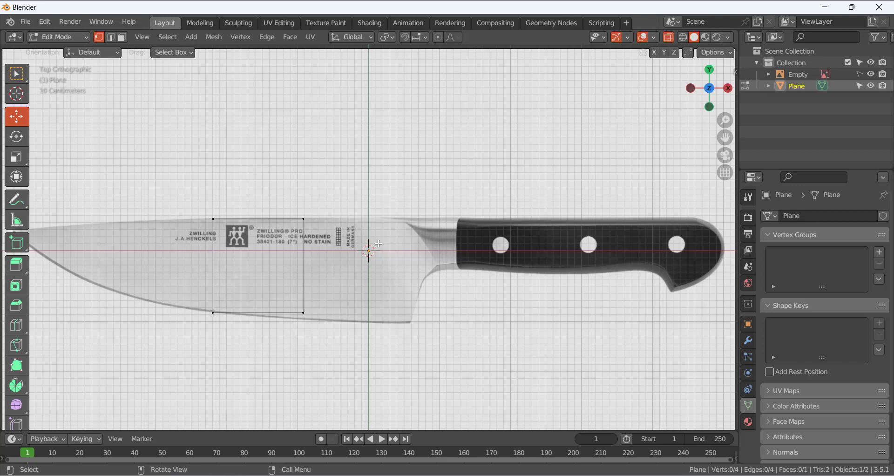
Lower the plane's handle-side bottom vertex onto the blade's cutting edge.
{"action": "left_click_drag", "start_coordinate": [287, 207], "coordinate": [322, 244]}
{"action": "left_click_drag", "start_coordinate": [331, 318], "coordinate": [311, 319]}
{"action": "left_click", "coordinate": [283, 297]}
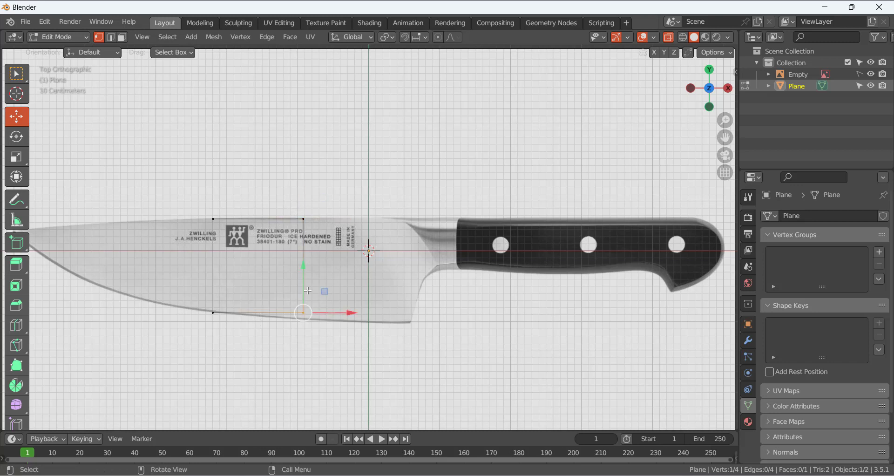
{"action": "left_click_drag", "start_coordinate": [305, 272], "coordinate": [305, 279]}
{"action": "left_click", "coordinate": [322, 352]}
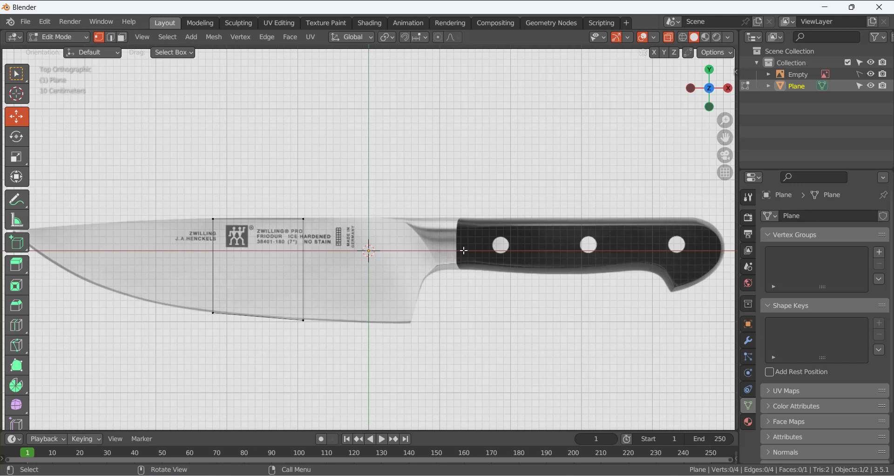
Extrude the plane's handle-side edge along X toward the blade's heel, stopping just past the maker's lettering.
{"action": "left_click_drag", "start_coordinate": [280, 193], "coordinate": [344, 368]}
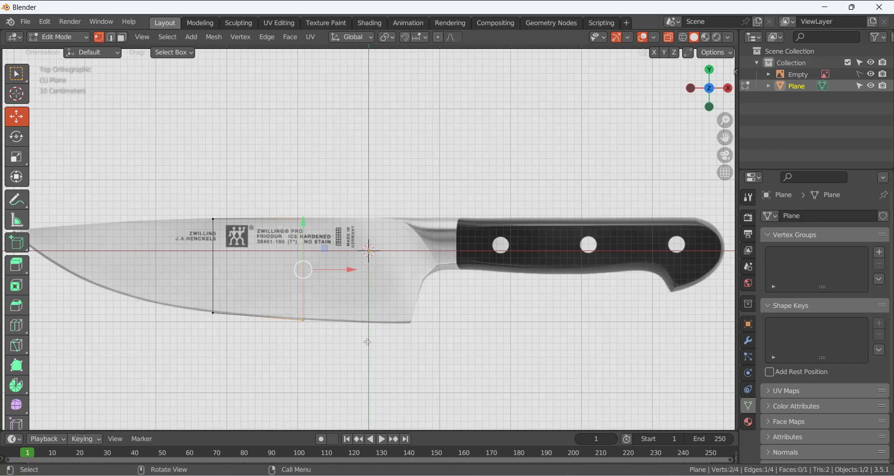
{"action": "key", "text": "e"}
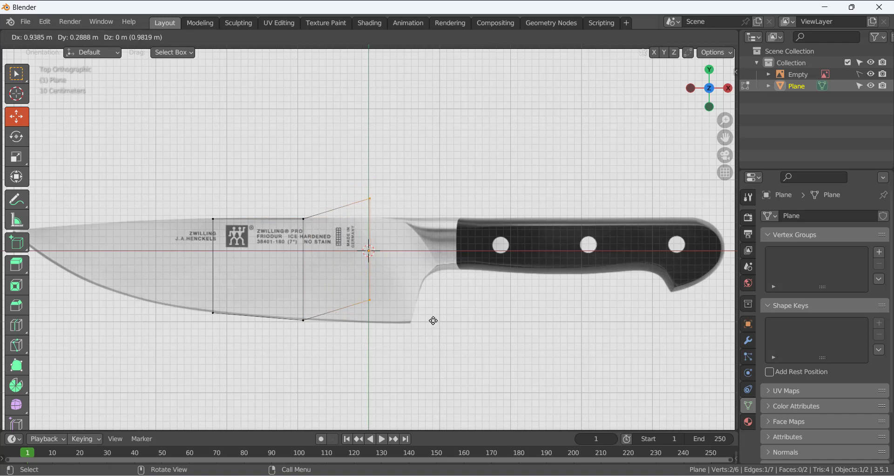
{"action": "key", "text": "x"}
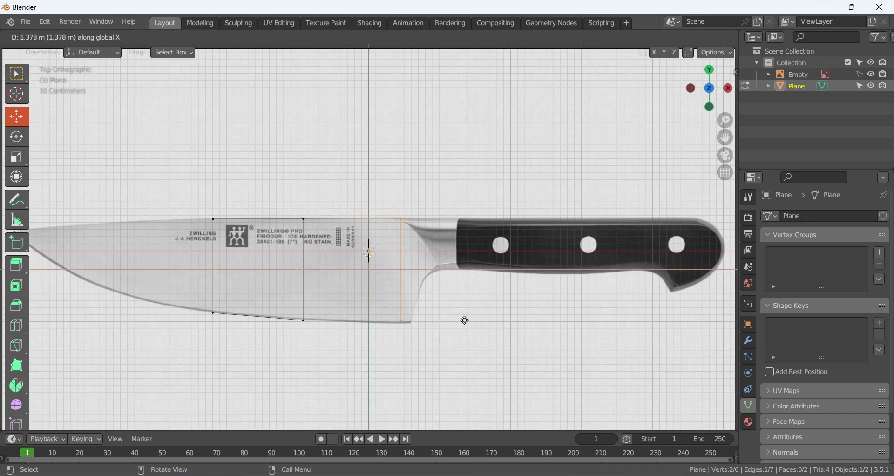
{"action": "left_click", "coordinate": [441, 319]}
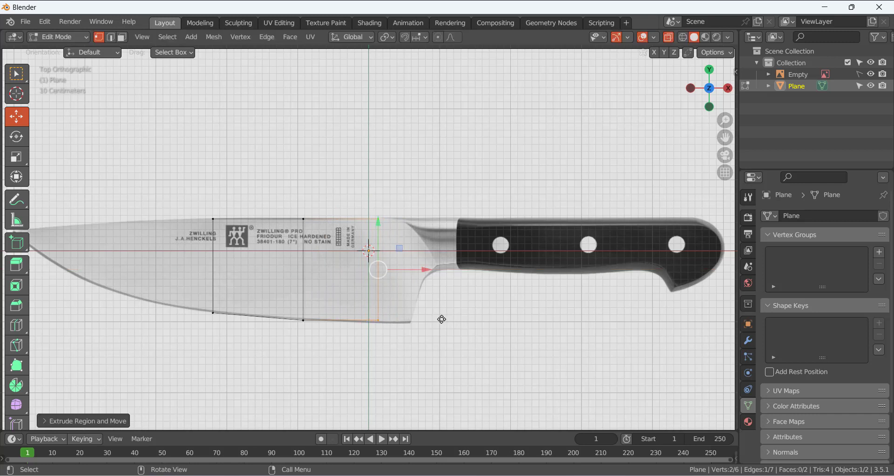
Lower the bottom vertex of the newly extruded edge onto the blade's cutting edge.
{"action": "left_click", "coordinate": [413, 356]}
{"action": "left_click_drag", "start_coordinate": [371, 307], "coordinate": [406, 349]}
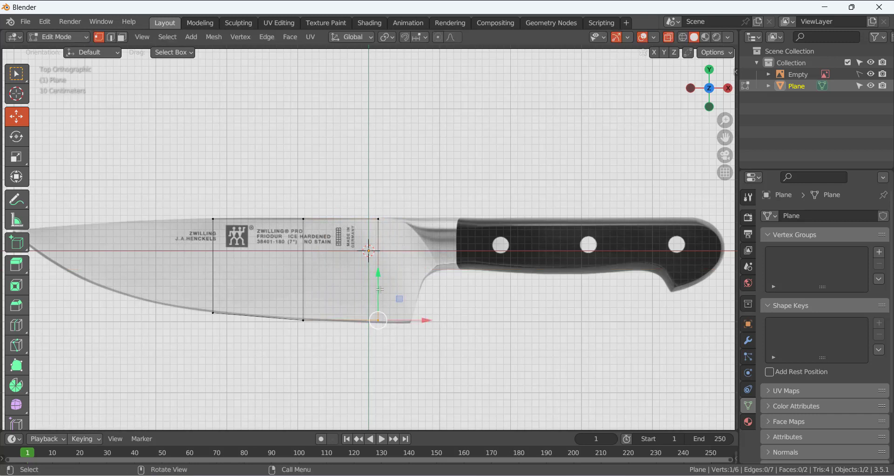
{"action": "left_click_drag", "start_coordinate": [379, 275], "coordinate": [379, 277]}
{"action": "left_click", "coordinate": [345, 352]}
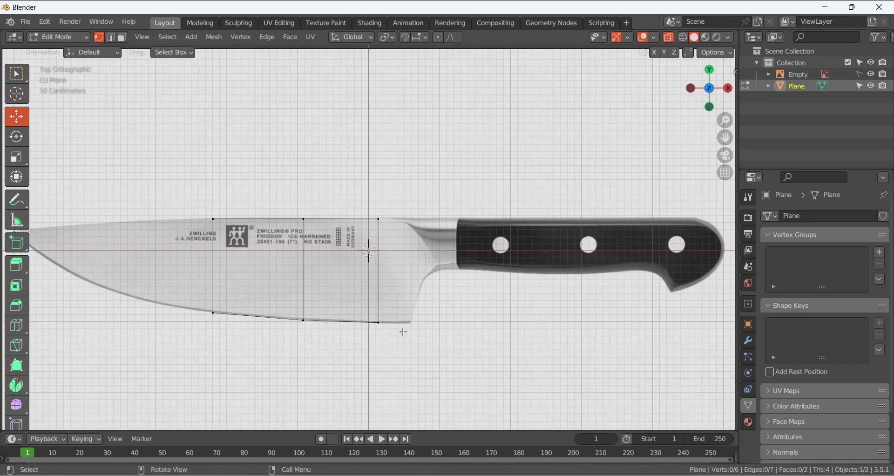
Extrude the handle-side edge about 0.46 m along X to reach the heel corner of the blade.
{"action": "left_click_drag", "start_coordinate": [362, 213], "coordinate": [427, 360]}
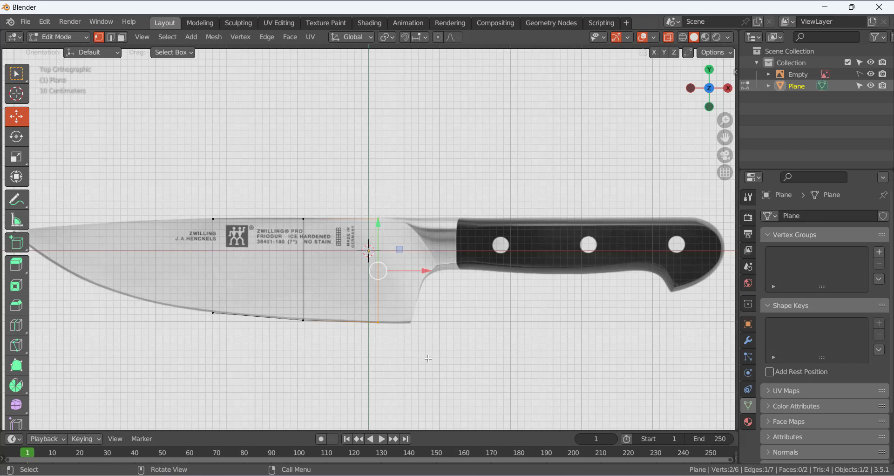
{"action": "key", "text": "e"}
{"action": "key", "text": "x"}
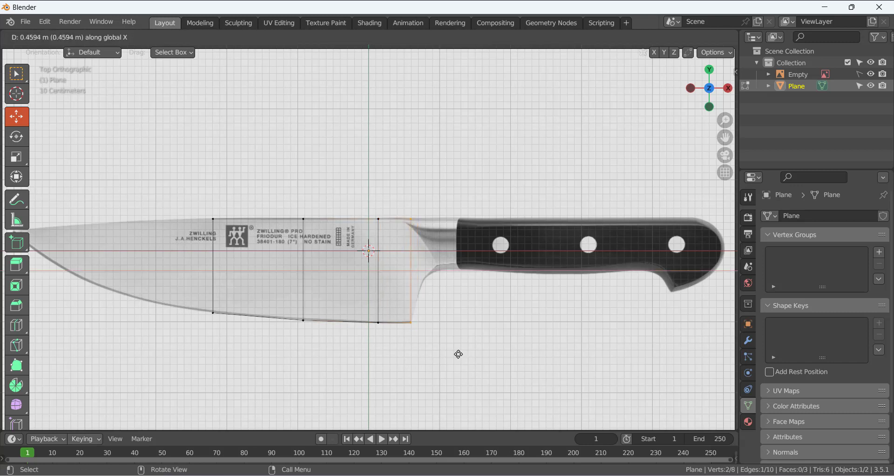
{"action": "left_click", "coordinate": [461, 354]}
{"action": "left_click", "coordinate": [457, 387]}
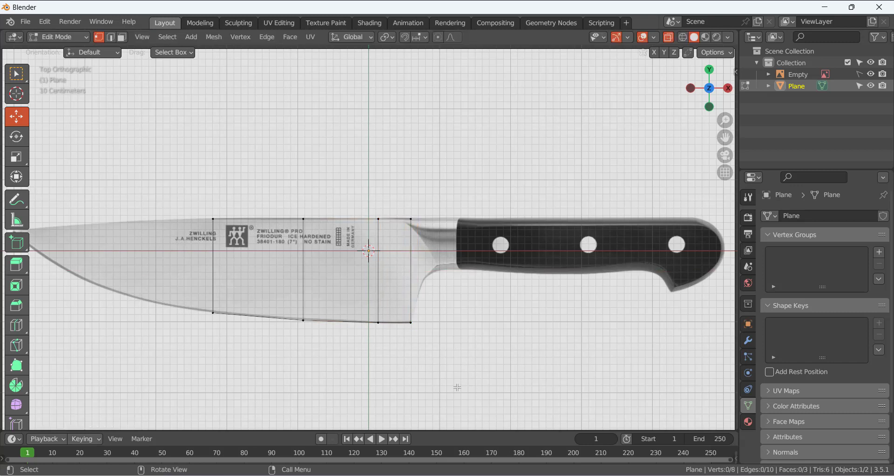
Fine-tune the height of the bottom vertex at mid-blade so it sits on the cutting edge.
{"action": "middle_click_drag", "start_coordinate": [403, 354], "coordinate": [501, 354], "text": "shift"}
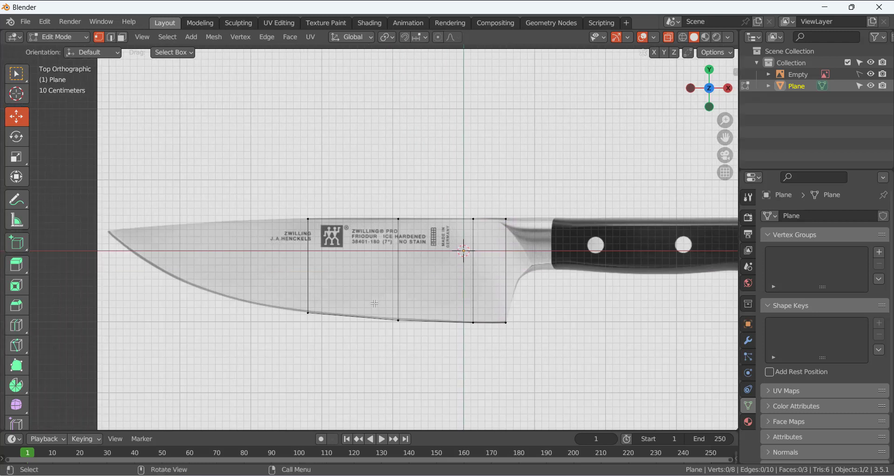
{"action": "left_click", "coordinate": [397, 318]}
{"action": "left_click_drag", "start_coordinate": [398, 278], "coordinate": [398, 278]}
{"action": "left_click", "coordinate": [415, 377]}
Extrude the tip-side edge along X twice toward the blade's tip, forming two sections of similar width.
{"action": "middle_click_drag", "start_coordinate": [358, 337], "coordinate": [438, 344], "text": "shift"}
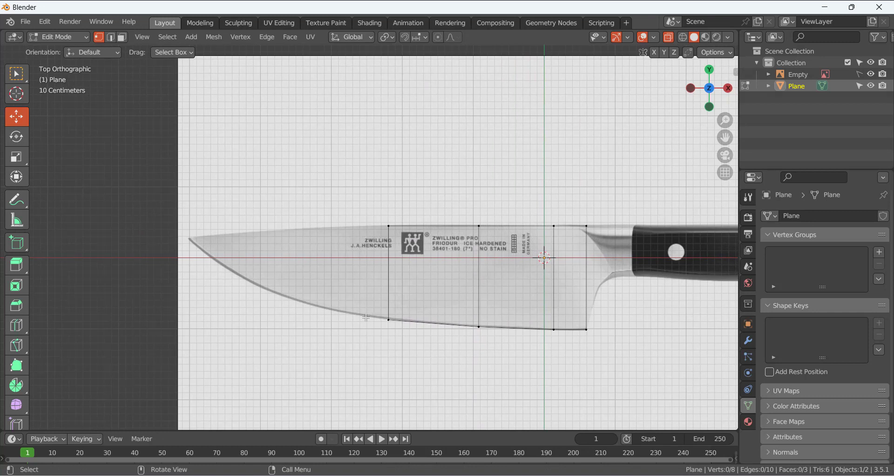
{"action": "left_click_drag", "start_coordinate": [368, 208], "coordinate": [428, 380]}
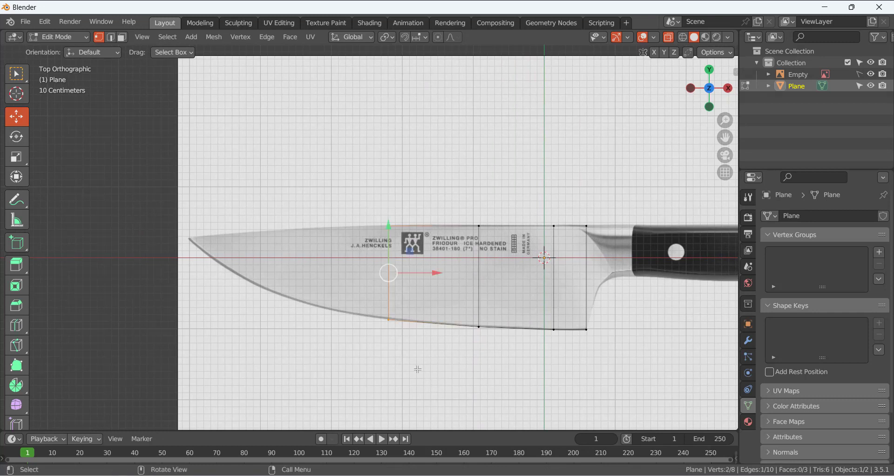
{"action": "key", "text": "e"}
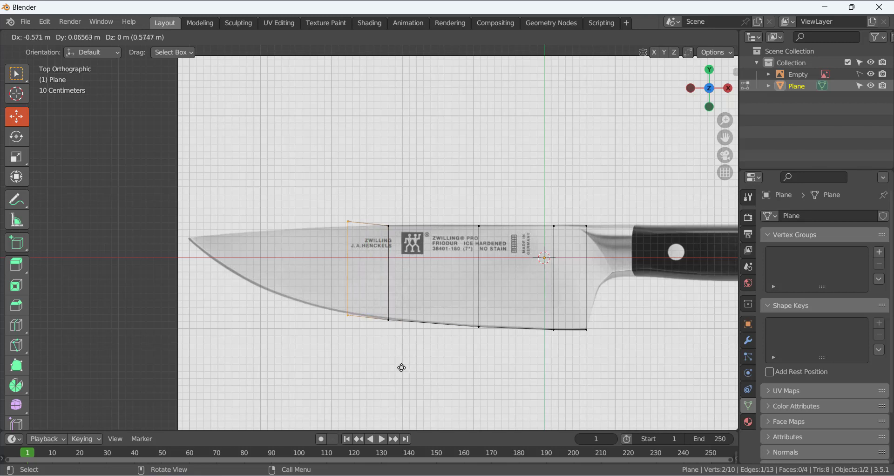
{"action": "key", "text": "x"}
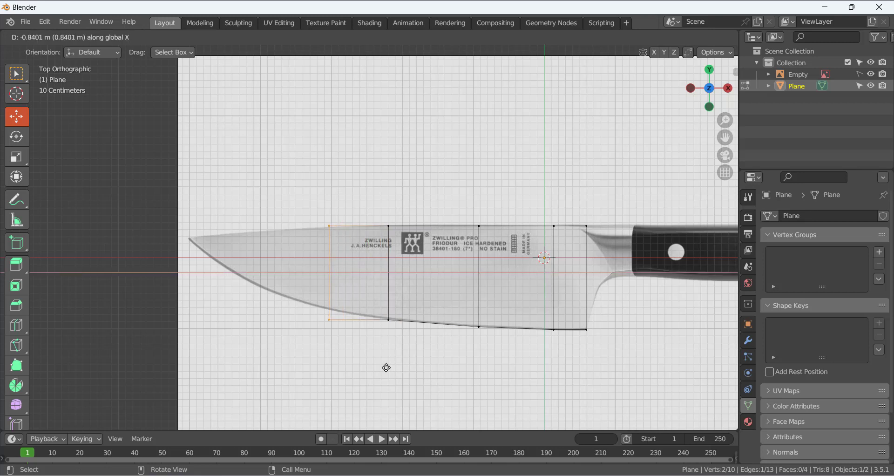
{"action": "left_click", "coordinate": [389, 367]}
{"action": "key", "text": "e"}
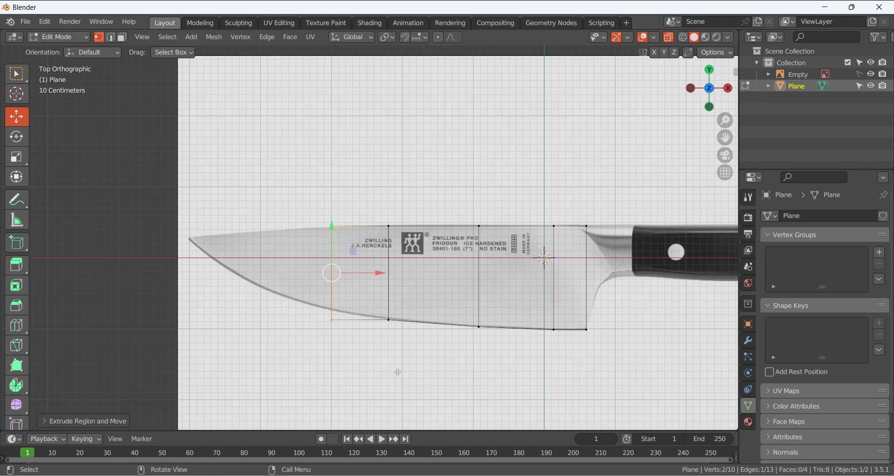
{"action": "key", "text": "x"}
{"action": "left_click", "coordinate": [342, 370]}
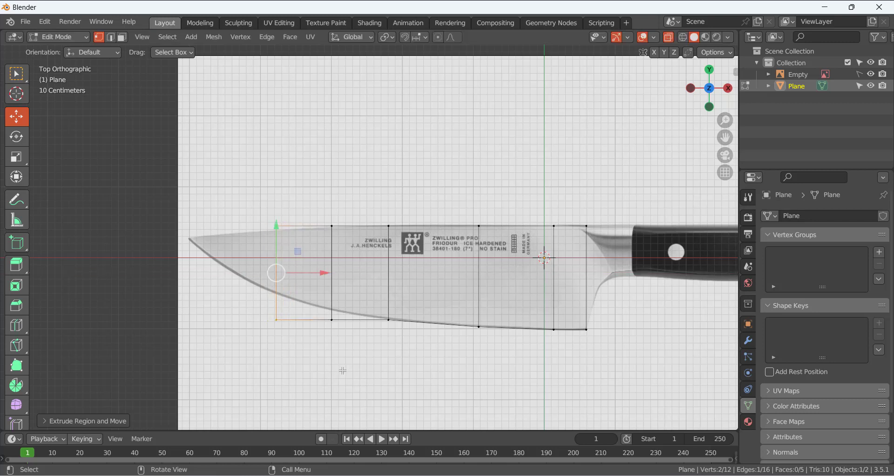
Extrude the tip-side edge along X two more times, ending the last section at the blade's tip.
{"action": "key", "text": "e"}
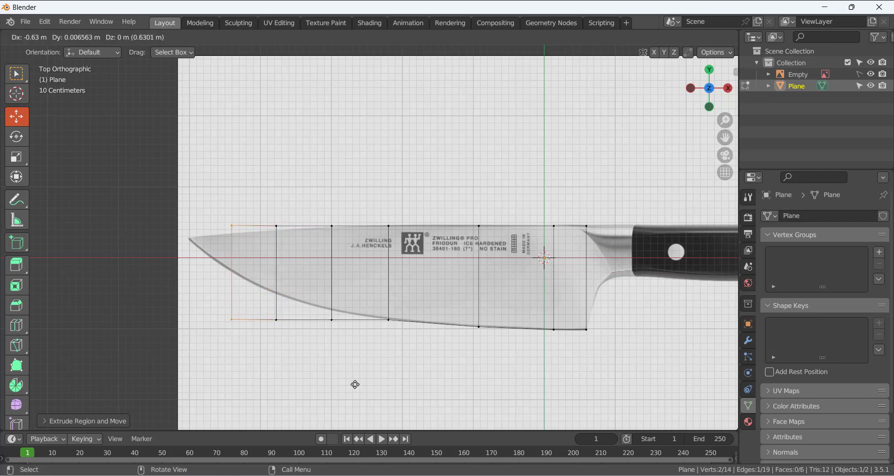
{"action": "key", "text": "x"}
{"action": "left_click", "coordinate": [348, 384]}
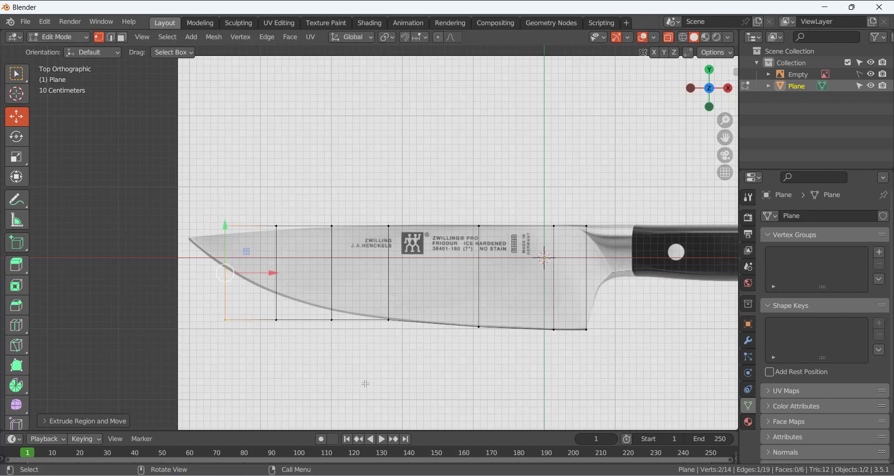
{"action": "key", "text": "e"}
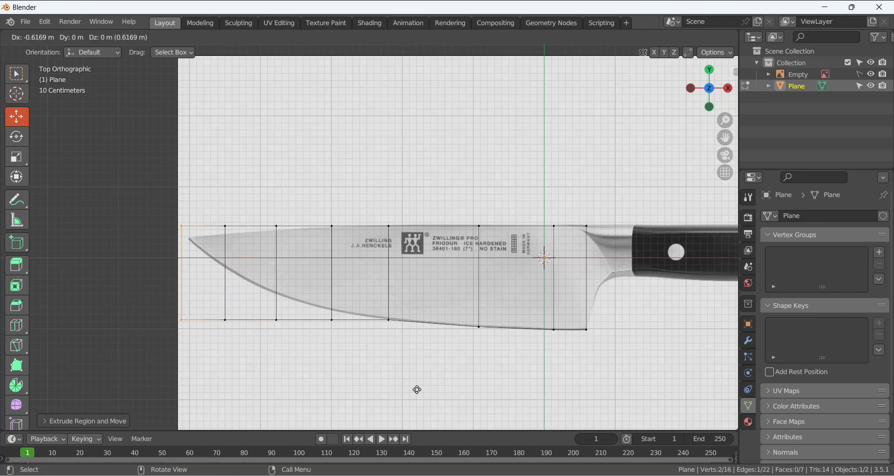
{"action": "key", "text": "x"}
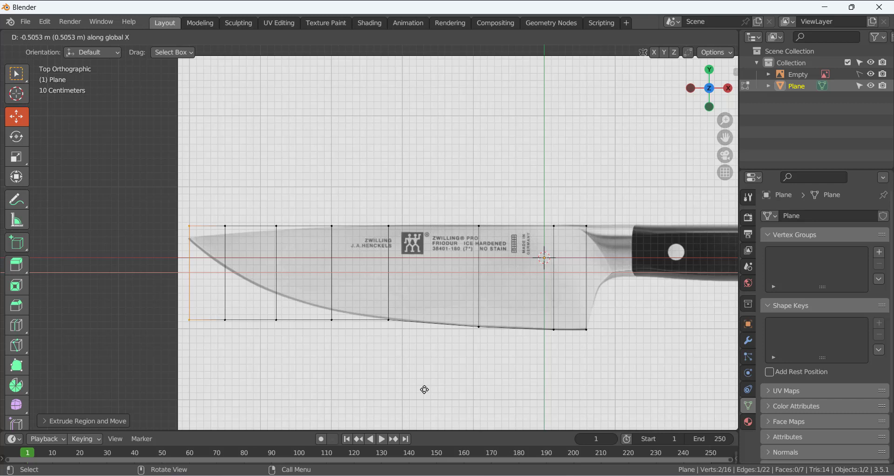
{"action": "left_click", "coordinate": [424, 389]}
{"action": "left_click", "coordinate": [371, 381]}
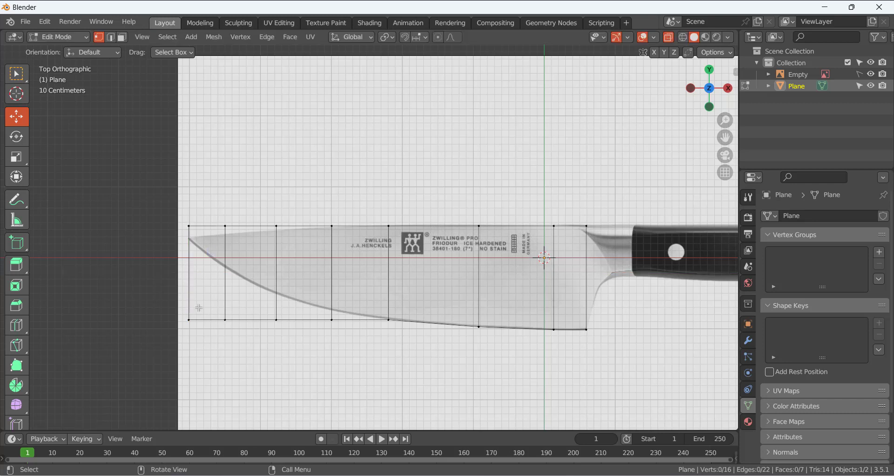
Raise the four tip-side bottom vertices, then the outer three further, so the first two sections follow the curved cutting edge.
{"action": "left_click_drag", "start_coordinate": [172, 290], "coordinate": [350, 372]}
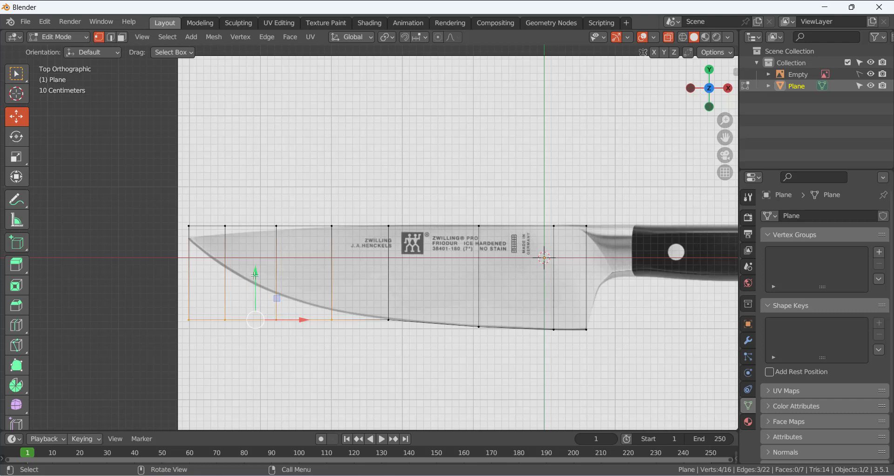
{"action": "left_click_drag", "start_coordinate": [256, 276], "coordinate": [254, 263]}
{"action": "left_click", "coordinate": [319, 376]}
{"action": "left_click_drag", "start_coordinate": [179, 290], "coordinate": [305, 362]}
{"action": "left_click_drag", "start_coordinate": [232, 267], "coordinate": [232, 251]}
{"action": "left_click", "coordinate": [293, 364]}
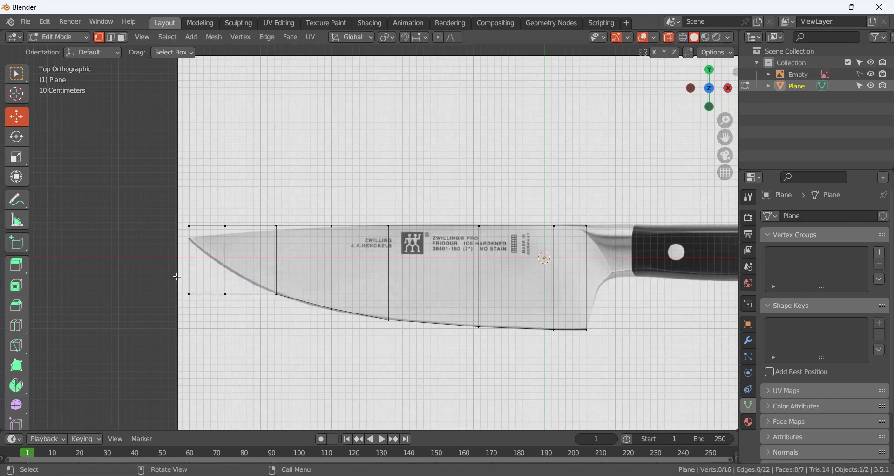
Raise the last two bottom vertices to the cutting edge, with the outermost one placed at the blade's tip.
{"action": "left_click_drag", "start_coordinate": [177, 277], "coordinate": [240, 316]}
{"action": "left_click_drag", "start_coordinate": [208, 245], "coordinate": [211, 220]}
{"action": "left_click", "coordinate": [234, 319]}
{"action": "left_click", "coordinate": [188, 269]}
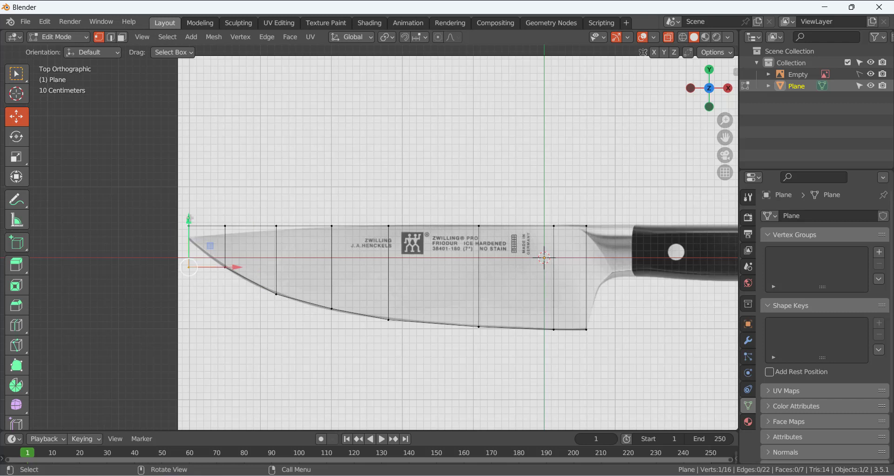
{"action": "left_click_drag", "start_coordinate": [190, 218], "coordinate": [197, 188]}
{"action": "left_click", "coordinate": [248, 166]}
Lower the third and fourth top vertices from the tip onto the blade's sloping spine.
{"action": "left_click", "coordinate": [332, 226]}
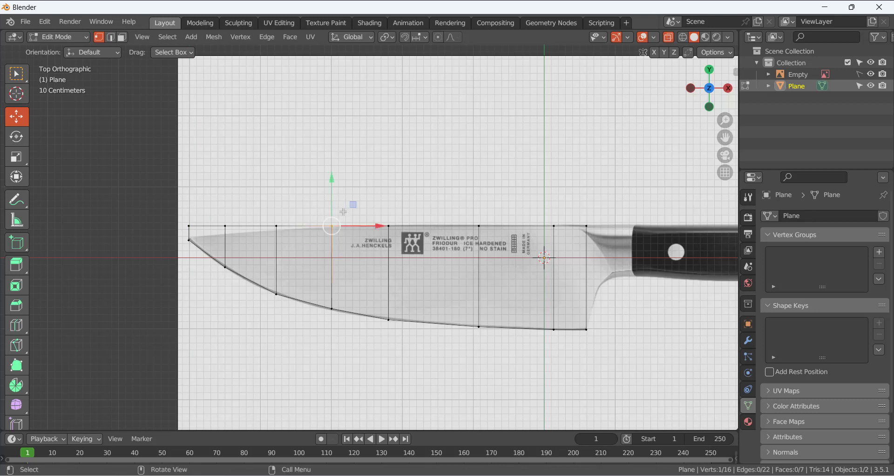
{"action": "left_click_drag", "start_coordinate": [332, 180], "coordinate": [332, 180]}
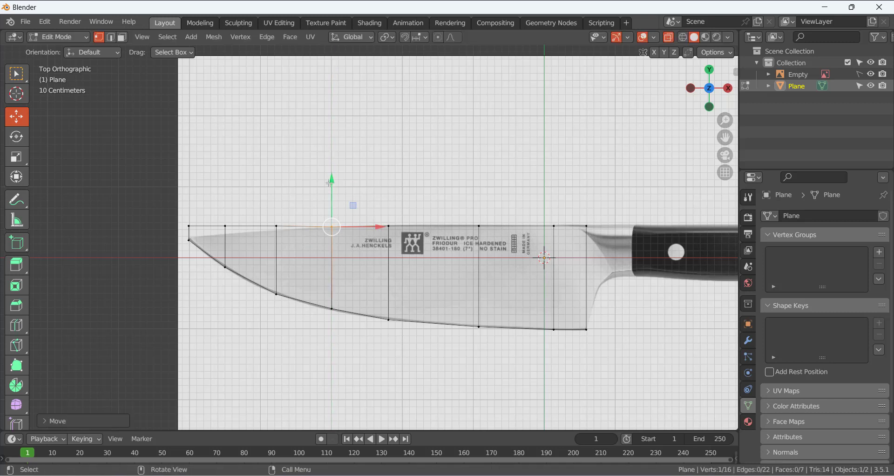
{"action": "left_click", "coordinate": [273, 177]}
{"action": "left_click_drag", "start_coordinate": [260, 209], "coordinate": [294, 242]}
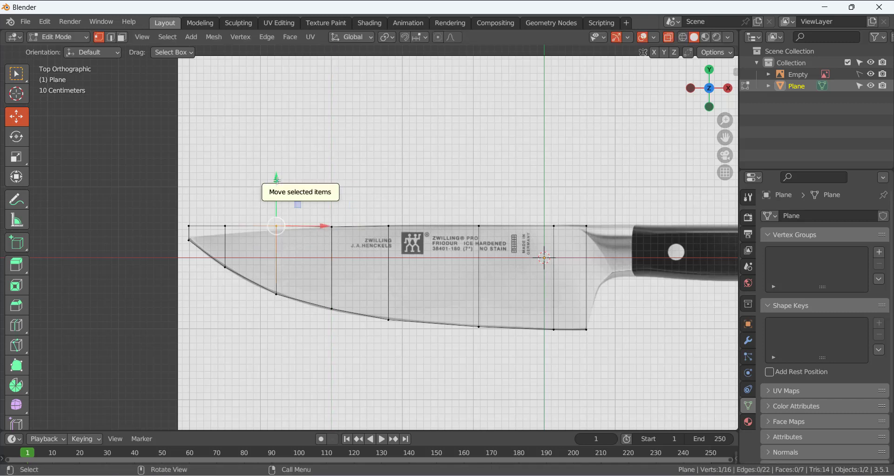
{"action": "left_click_drag", "start_coordinate": [276, 180], "coordinate": [278, 186]}
{"action": "left_click", "coordinate": [226, 191]}
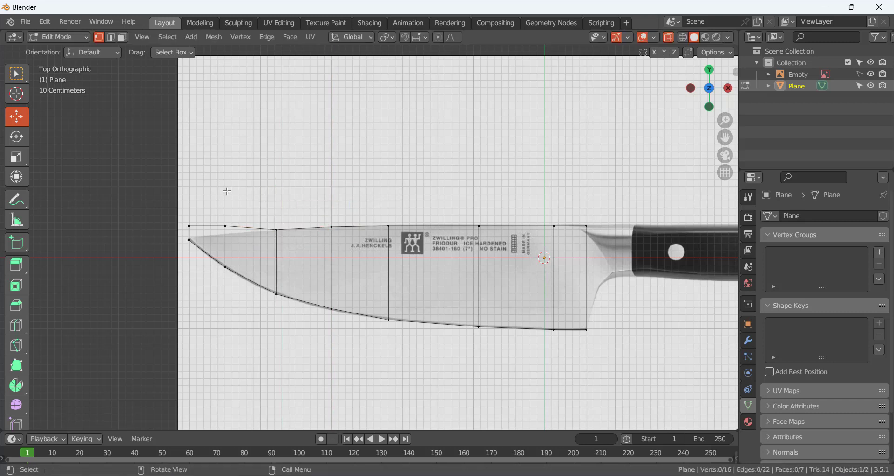
Lower the two top vertices nearest the tip onto the spine, bringing the outermost one just above the tip vertex.
{"action": "left_click_drag", "start_coordinate": [208, 205], "coordinate": [247, 238]}
{"action": "left_click_drag", "start_coordinate": [227, 180], "coordinate": [229, 188]}
{"action": "left_click", "coordinate": [188, 226]}
{"action": "scroll", "coordinate": [207, 208], "scroll_direction": "up", "scroll_amount": 2}
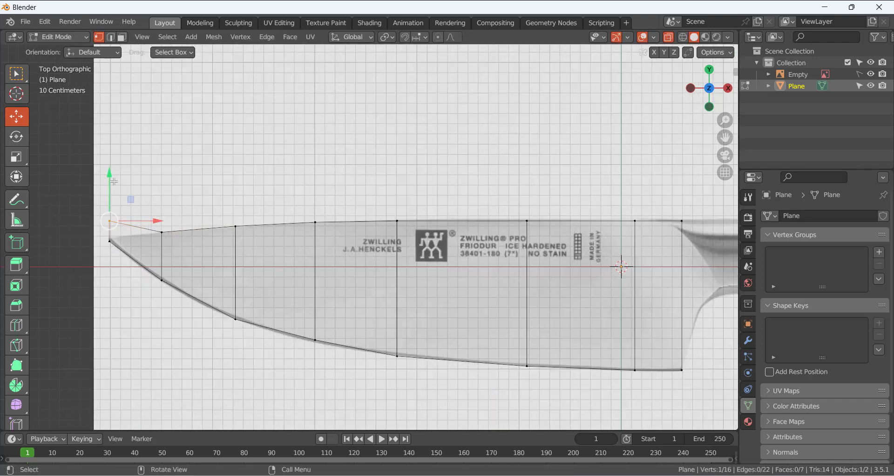
{"action": "left_click_drag", "start_coordinate": [111, 179], "coordinate": [112, 194]}
{"action": "left_click", "coordinate": [205, 217]}
Extrude the heel edge about 1.1 m along X, past the bolster and onto the start of the handle.
{"action": "scroll", "coordinate": [204, 217], "scroll_direction": "down", "scroll_amount": 3}
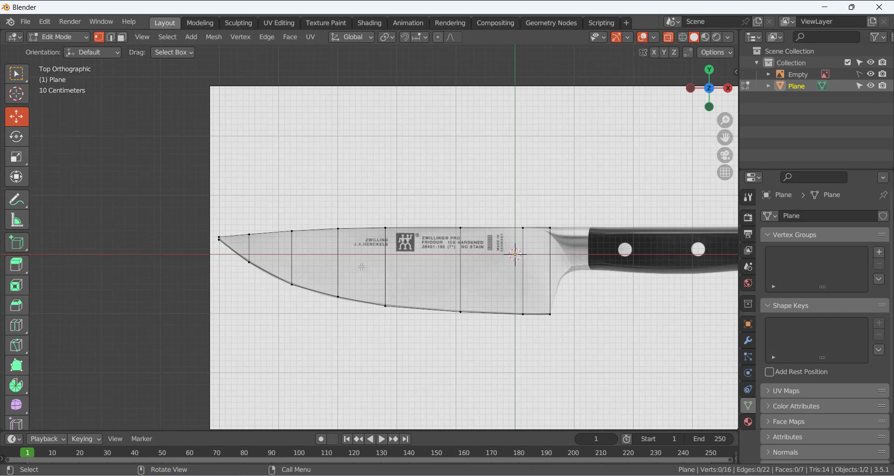
{"action": "middle_click_drag", "start_coordinate": [498, 333], "coordinate": [320, 331], "text": "shift"}
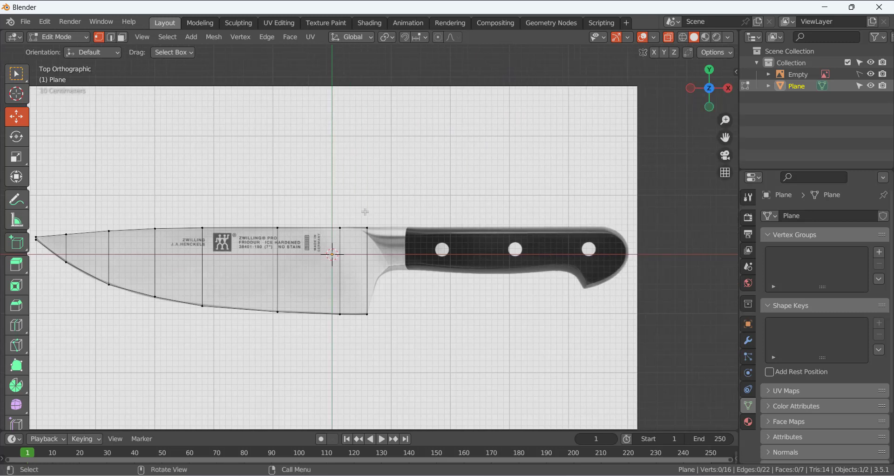
{"action": "left_click_drag", "start_coordinate": [361, 212], "coordinate": [434, 324]}
{"action": "key", "text": "e"}
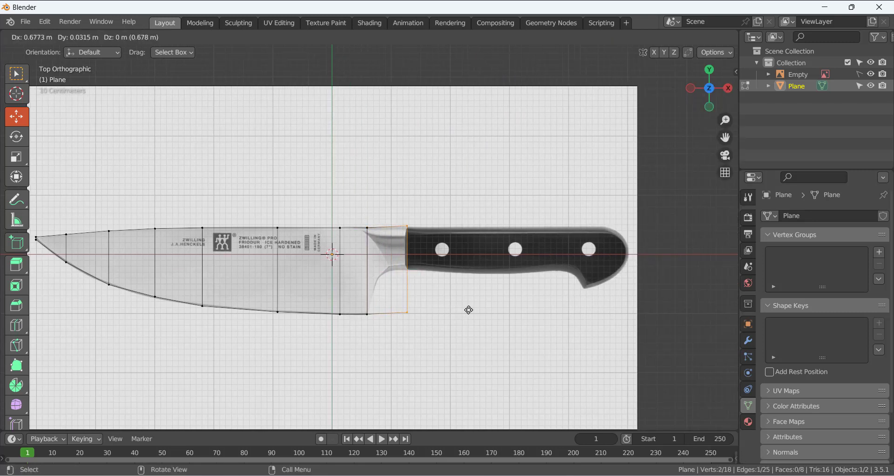
{"action": "key", "text": "x"}
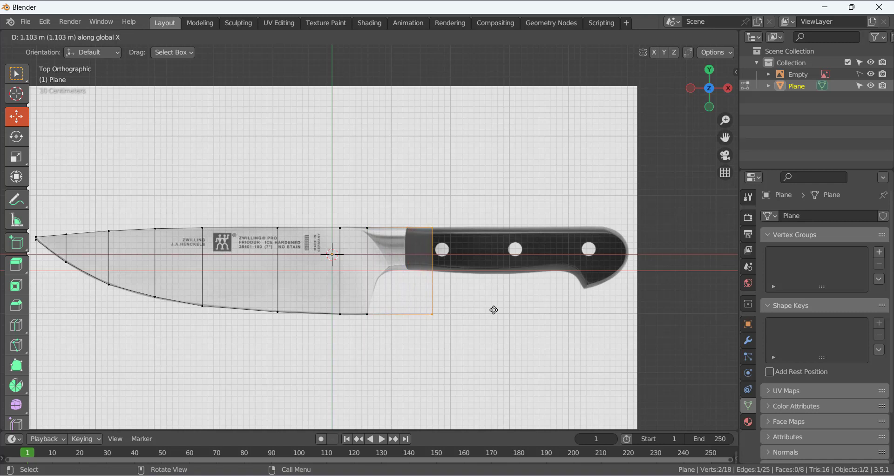
{"action": "left_click", "coordinate": [494, 309]}
{"action": "left_click", "coordinate": [456, 346]}
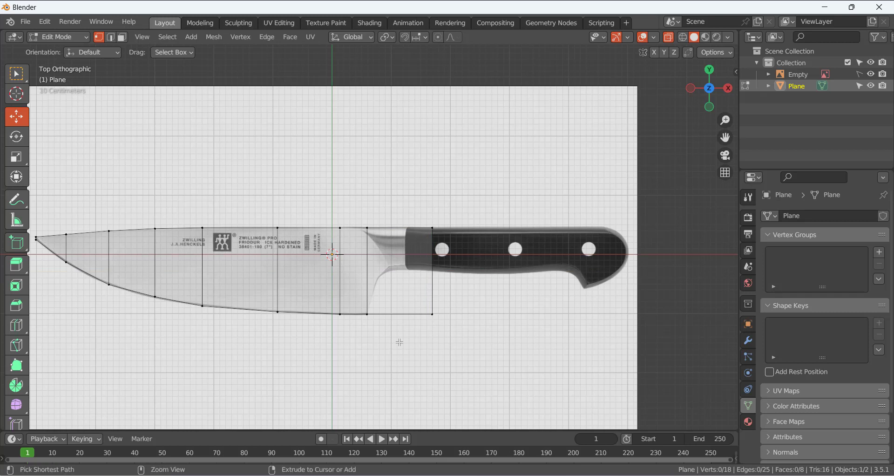
Add three evenly spaced vertical loop cuts across the extruded section between the heel and the start of the handle.
{"action": "key", "text": "ctrl+r"}
{"action": "scroll", "coordinate": [400, 290], "scroll_direction": "up", "scroll_amount": 2}
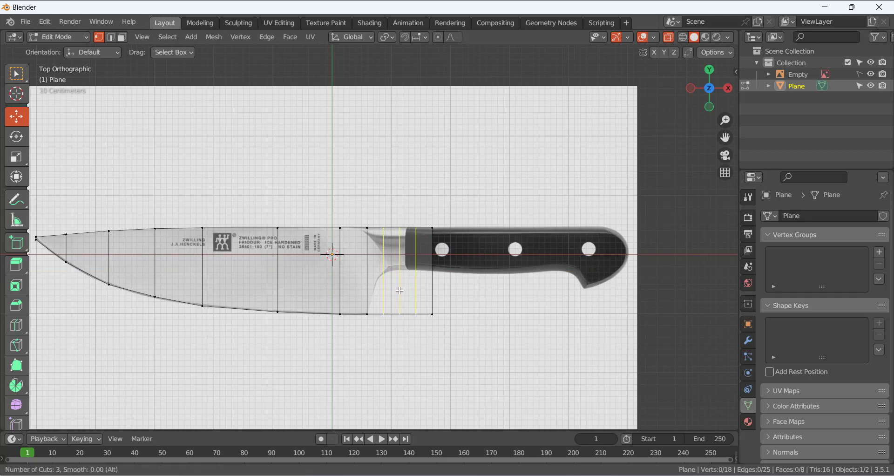
{"action": "left_click", "coordinate": [400, 291]}
{"action": "right_click", "coordinate": [421, 360]}
{"action": "left_click", "coordinate": [404, 323]}
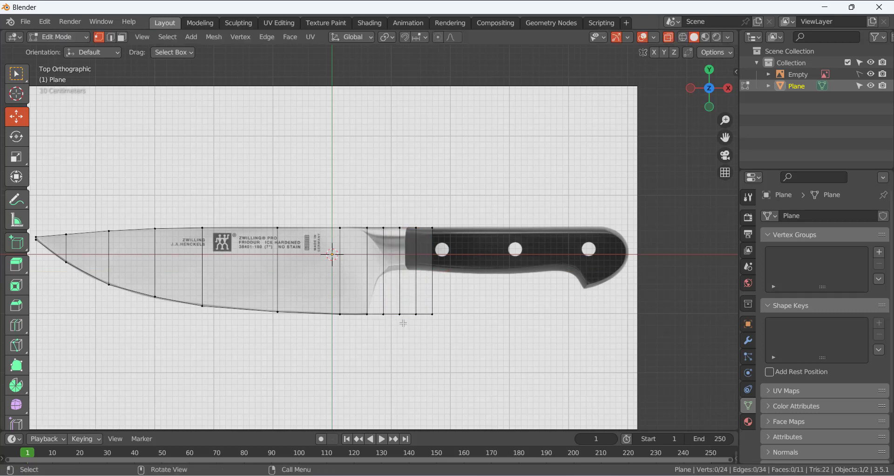
Raise the bottom vertices of the three cuts and the end edge onto the underside of the bolster and handle.
{"action": "left_click_drag", "start_coordinate": [381, 302], "coordinate": [424, 341]}
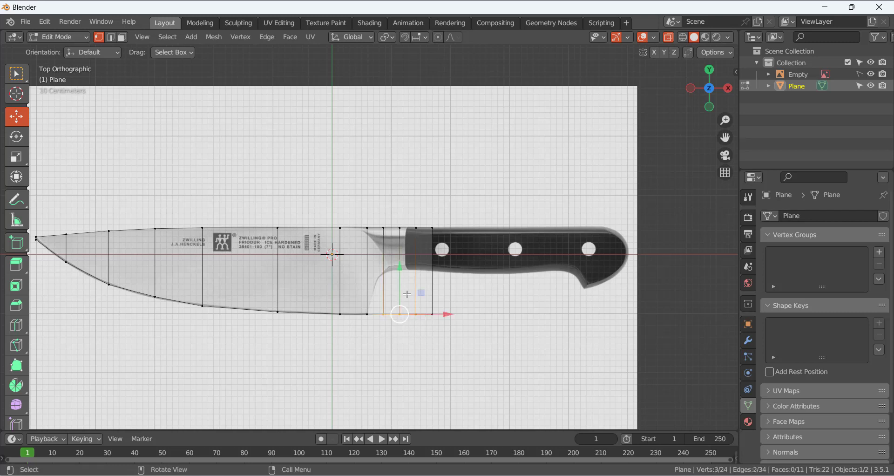
{"action": "left_click_drag", "start_coordinate": [398, 269], "coordinate": [399, 221]}
{"action": "left_click", "coordinate": [399, 272]}
{"action": "left_click", "coordinate": [420, 294]}
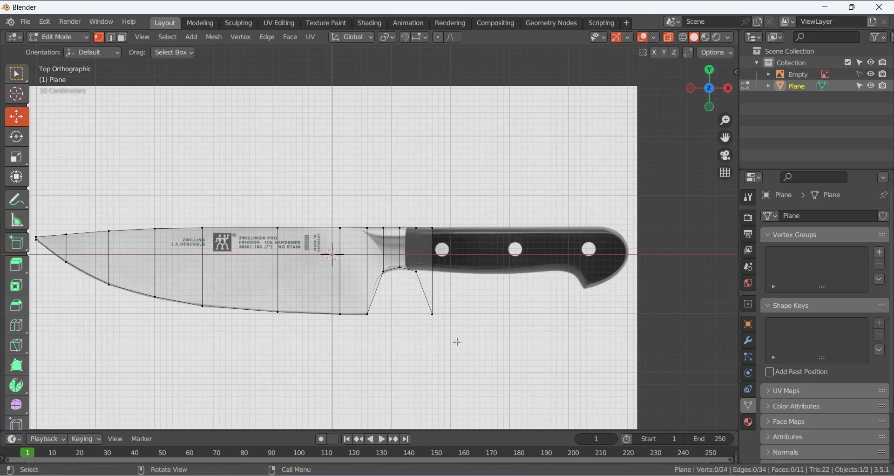
{"action": "left_click_drag", "start_coordinate": [432, 268], "coordinate": [434, 222]}
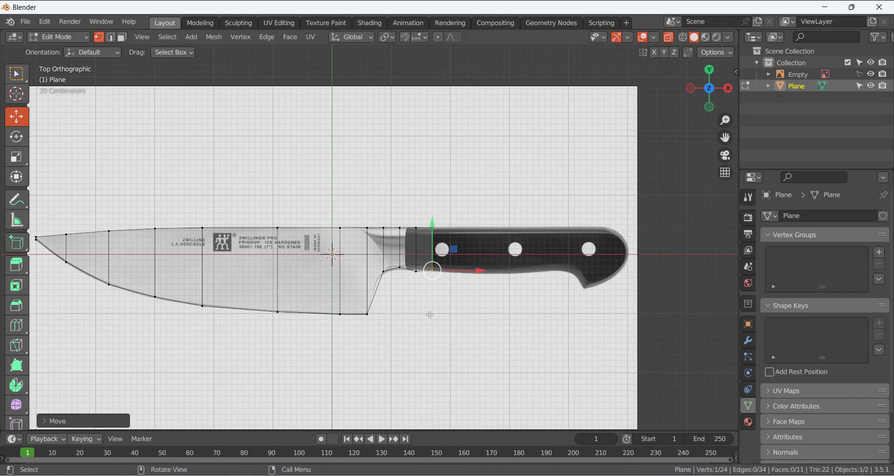
{"action": "left_click", "coordinate": [429, 314]}
{"action": "scroll", "coordinate": [423, 273], "scroll_direction": "up", "scroll_amount": 1}
Fine-tune the heights of the three cuts' bottom vertices so they follow the curve under the bolster and handle start.
{"action": "left_click", "coordinate": [425, 278]}
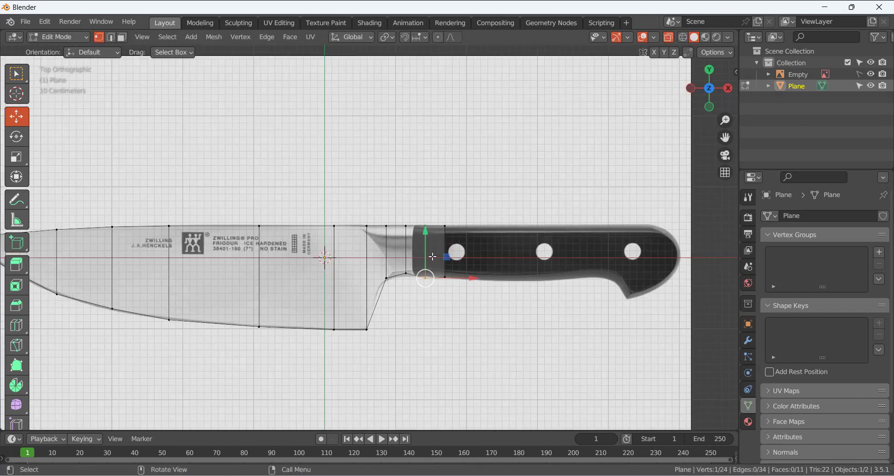
{"action": "left_click_drag", "start_coordinate": [426, 236], "coordinate": [385, 235]}
{"action": "left_click", "coordinate": [431, 329]}
{"action": "left_click", "coordinate": [383, 276]}
{"action": "left_click", "coordinate": [419, 323]}
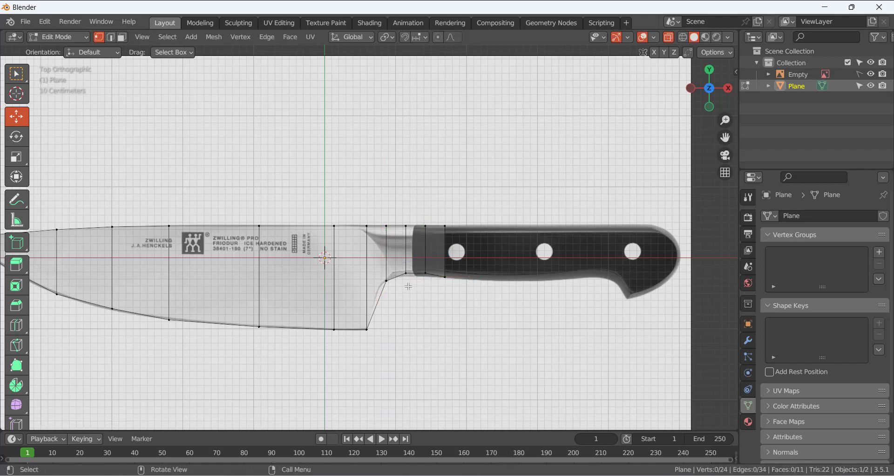
{"action": "left_click_drag", "start_coordinate": [401, 266], "coordinate": [428, 283]}
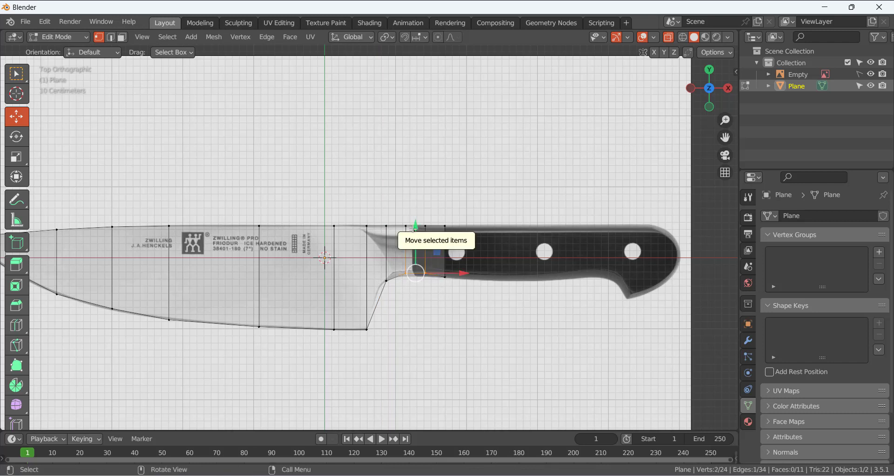
{"action": "left_click_drag", "start_coordinate": [412, 230], "coordinate": [413, 233]}
{"action": "left_click", "coordinate": [425, 330]}
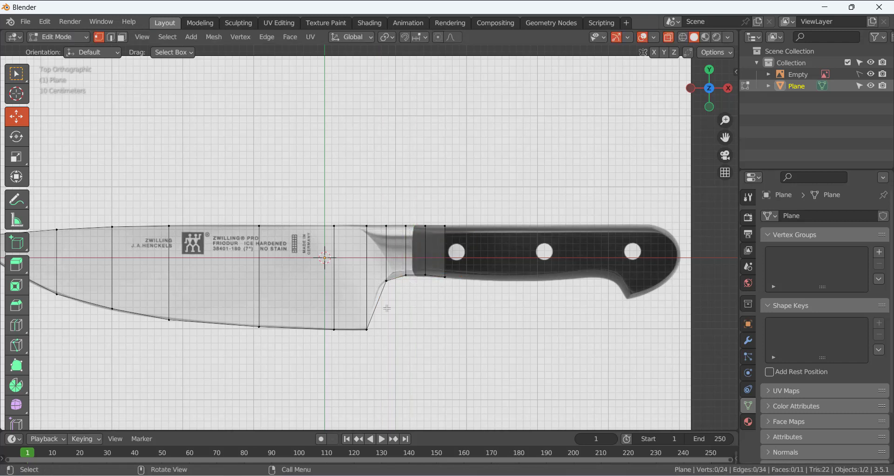
Add a vertical loop cut between the heel and the first bolster cut, and raise its bottom vertex onto the heel curve.
{"action": "key", "text": "ctrl+r"}
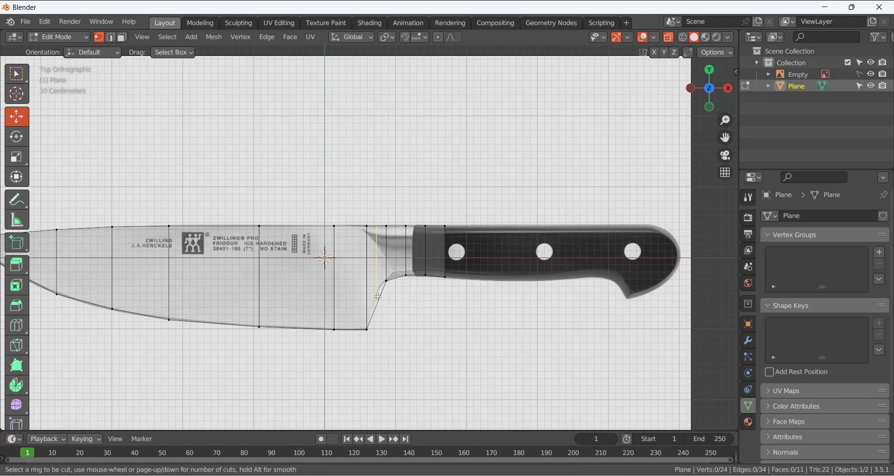
{"action": "left_click", "coordinate": [377, 296]}
{"action": "right_click", "coordinate": [379, 299]}
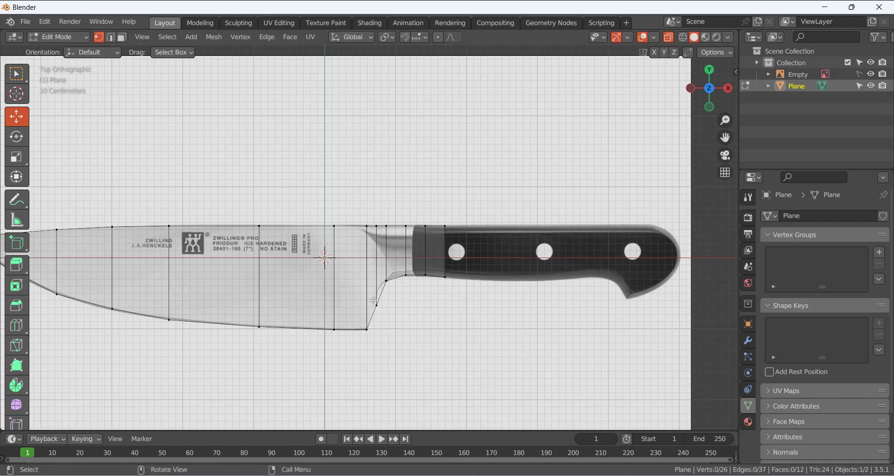
{"action": "left_click", "coordinate": [375, 303]}
{"action": "left_click_drag", "start_coordinate": [377, 268], "coordinate": [381, 252]}
{"action": "left_click", "coordinate": [372, 249]}
{"action": "key", "text": "2"}
{"action": "left_click", "coordinate": [390, 262]}
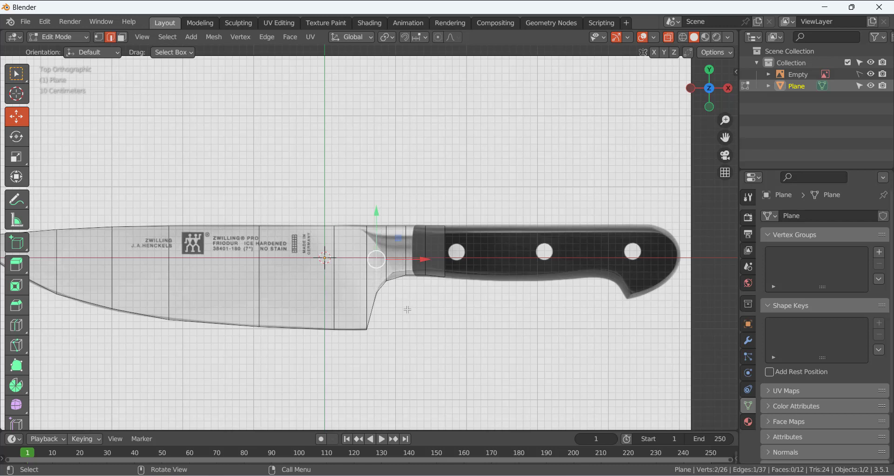
{"action": "left_click", "coordinate": [418, 326]}
Add one centred lengthwise loop cut running from the blade's tip to the handle end.
{"action": "scroll", "coordinate": [414, 321], "scroll_direction": "down", "scroll_amount": 2}
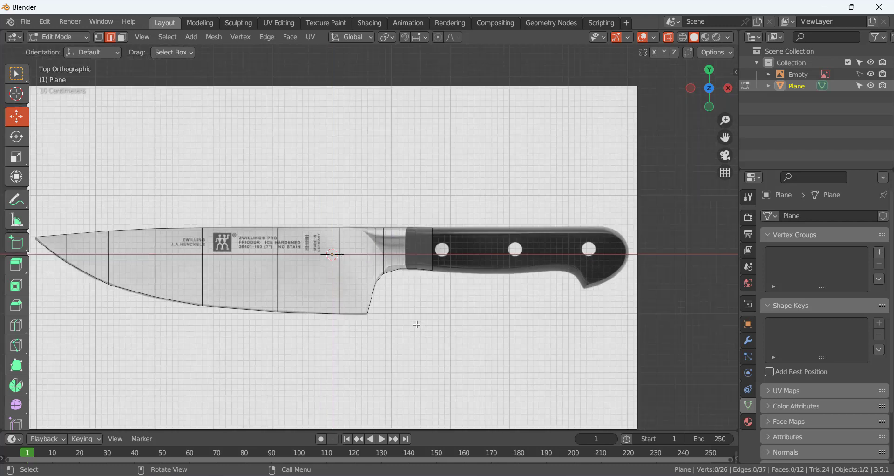
{"action": "scroll", "coordinate": [415, 321], "scroll_direction": "up", "scroll_amount": 2}
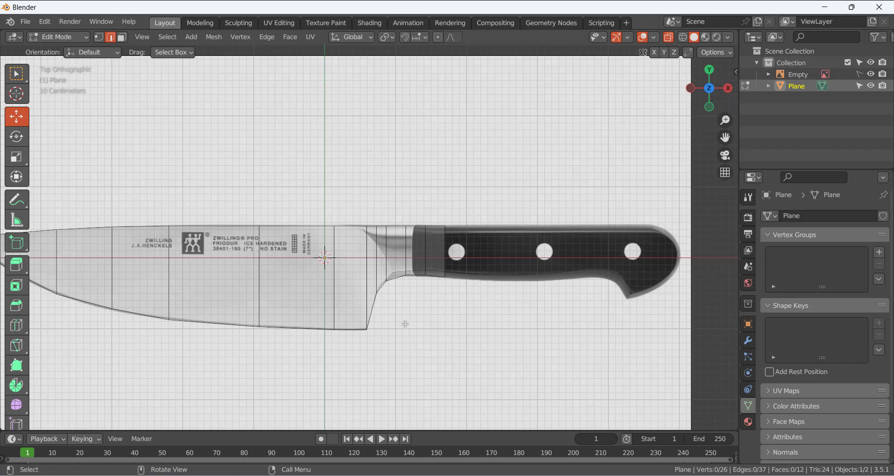
{"action": "key", "text": "1"}
{"action": "scroll", "coordinate": [422, 336], "scroll_direction": "down", "scroll_amount": 2}
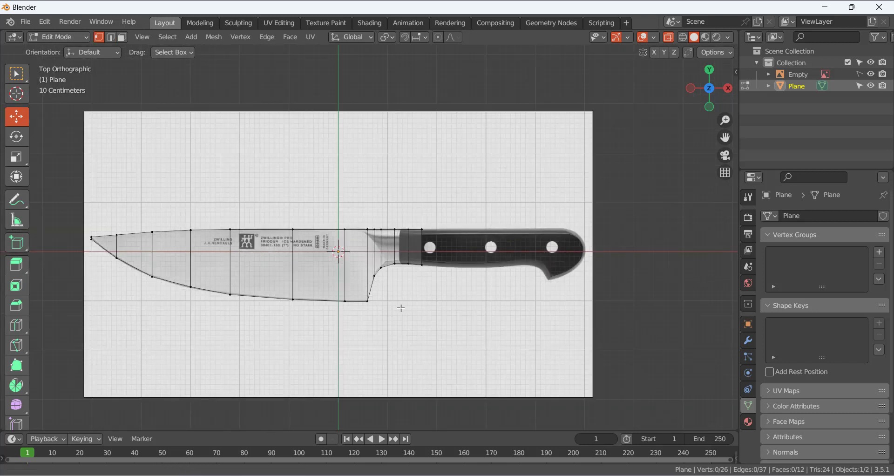
{"action": "middle_click_drag", "start_coordinate": [399, 306], "coordinate": [489, 329], "text": "shift"}
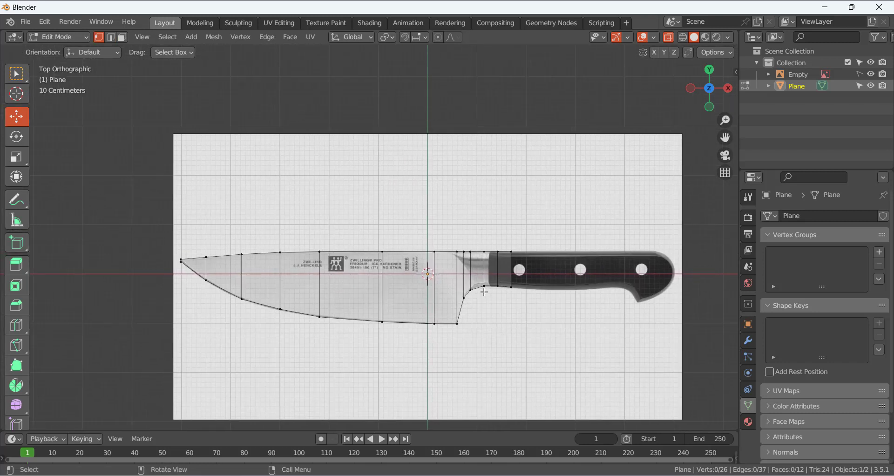
{"action": "scroll", "coordinate": [236, 273], "scroll_direction": "up", "scroll_amount": 1}
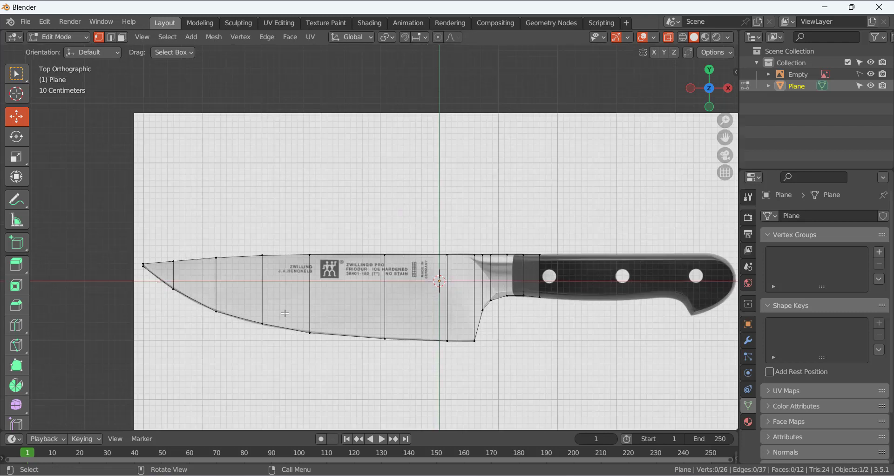
{"action": "key", "text": "ctrl"}
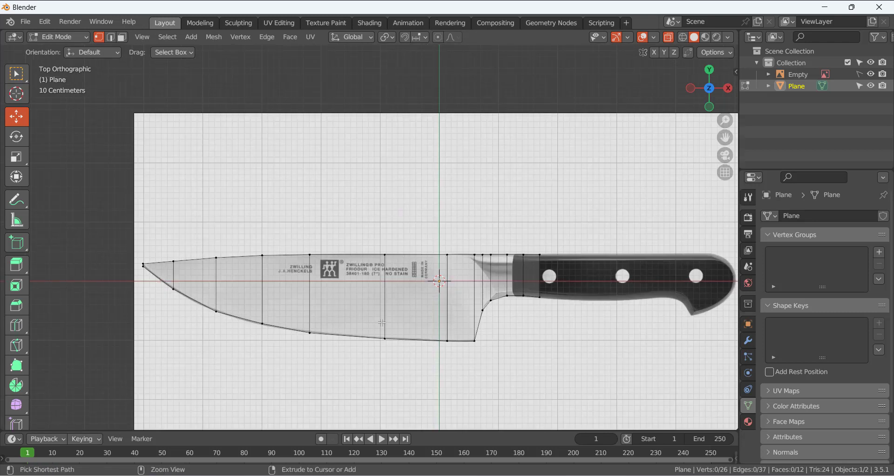
{"action": "key", "text": "ctrl+r"}
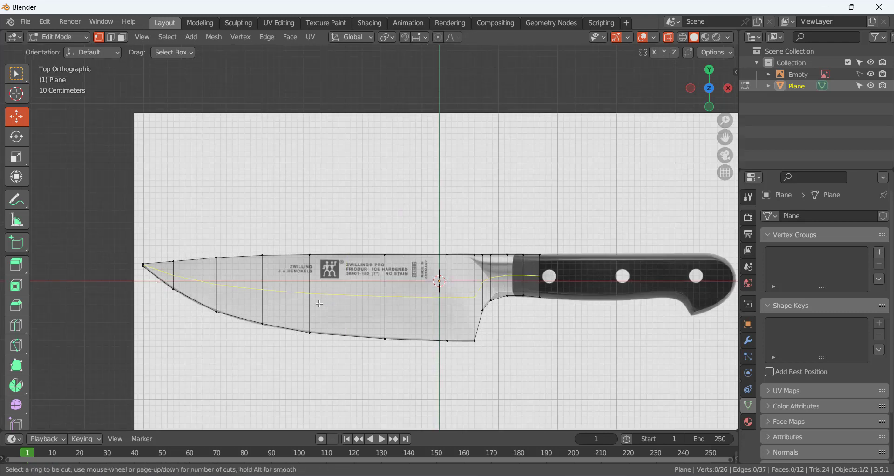
{"action": "left_click", "coordinate": [320, 303]}
{"action": "right_click", "coordinate": [319, 300]}
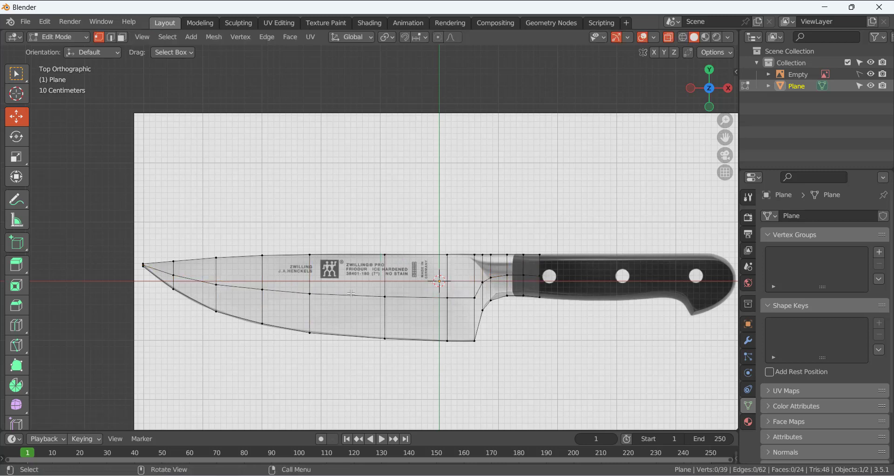
Move the middle vertex at the blade's tip slightly outward along X and up along Y to form a point.
{"action": "scroll", "coordinate": [315, 299], "scroll_direction": "up", "scroll_amount": 1}
{"action": "scroll", "coordinate": [299, 317], "scroll_direction": "down", "scroll_amount": 1}
{"action": "middle_click_drag", "start_coordinate": [294, 321], "coordinate": [426, 351], "text": "shift"}
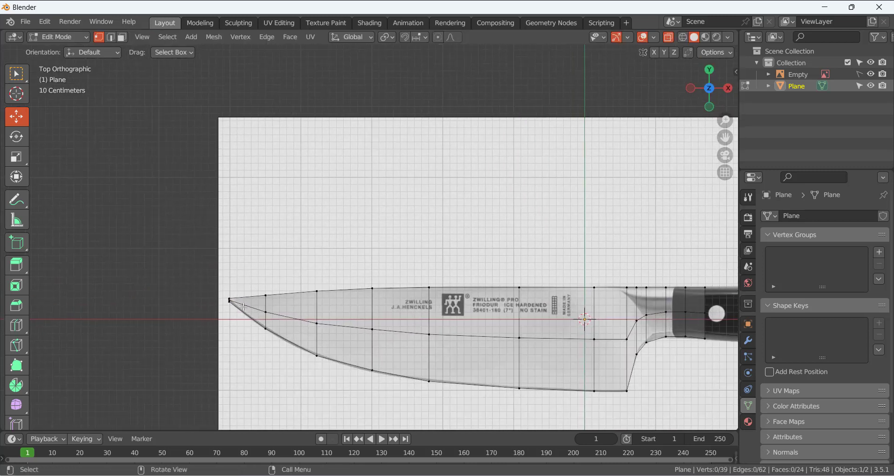
{"action": "scroll", "coordinate": [193, 332], "scroll_direction": "up", "scroll_amount": 4}
{"action": "middle_click_drag", "start_coordinate": [172, 334], "coordinate": [340, 308], "text": "shift"}
{"action": "scroll", "coordinate": [280, 342], "scroll_direction": "up", "scroll_amount": 2}
{"action": "middle_click_drag", "start_coordinate": [258, 345], "coordinate": [322, 253], "text": "shift"}
{"action": "left_click", "coordinate": [262, 299]}
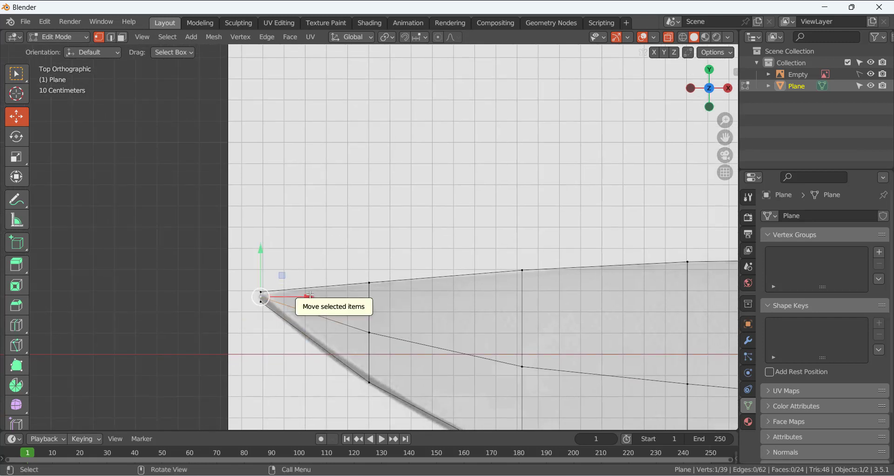
{"action": "left_click_drag", "start_coordinate": [310, 296], "coordinate": [303, 296]}
{"action": "scroll", "coordinate": [280, 326], "scroll_direction": "up", "scroll_amount": 5}
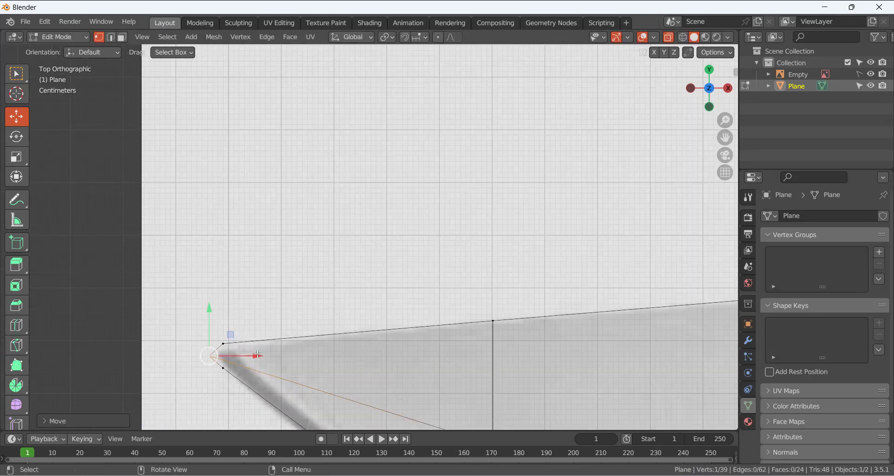
{"action": "left_click_drag", "start_coordinate": [256, 355], "coordinate": [254, 355]}
{"action": "left_click_drag", "start_coordinate": [206, 310], "coordinate": [207, 306]}
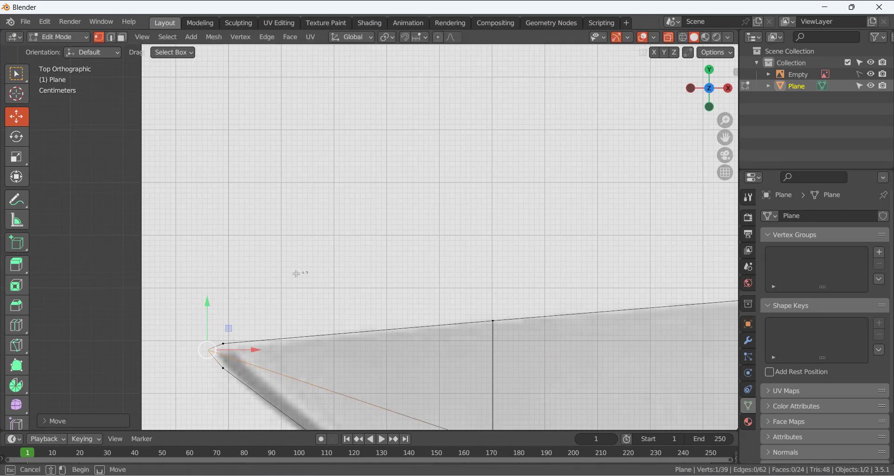
{"action": "scroll", "coordinate": [294, 274], "scroll_direction": "down", "scroll_amount": 6}
{"action": "middle_click_drag", "start_coordinate": [357, 309], "coordinate": [286, 311], "text": "shift"}
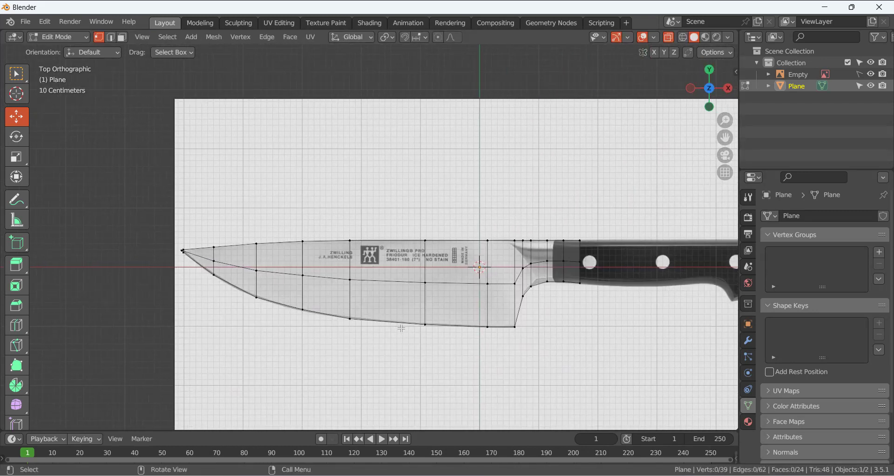
Add a Solidify modifier to the knife outline plane.
{"action": "scroll", "coordinate": [399, 328], "scroll_direction": "up", "scroll_amount": 1}
{"action": "scroll", "coordinate": [372, 352], "scroll_direction": "down", "scroll_amount": 1}
{"action": "scroll", "coordinate": [373, 352], "scroll_direction": "down", "scroll_amount": 4}
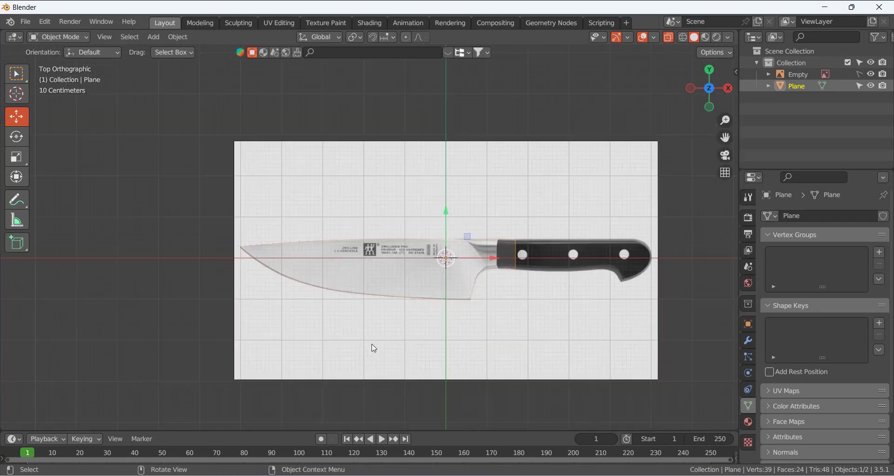
{"action": "middle_click_drag", "start_coordinate": [375, 325], "coordinate": [417, 239]}
{"action": "scroll", "coordinate": [418, 239], "scroll_direction": "up", "scroll_amount": 2}
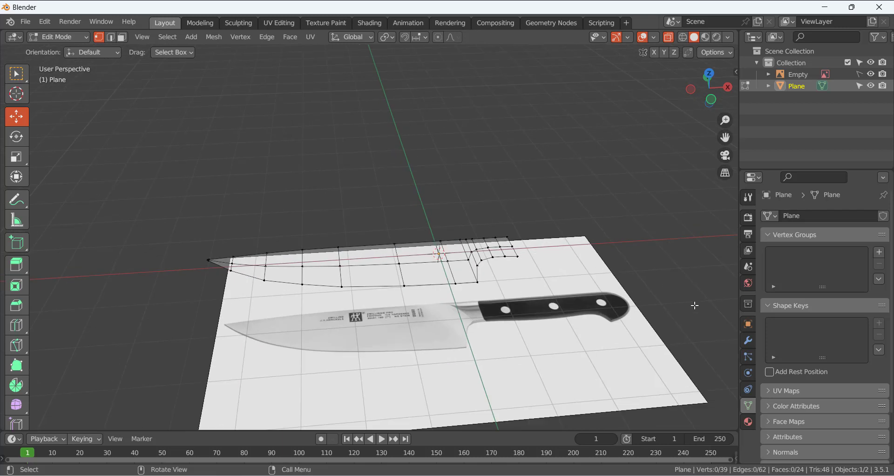
{"action": "left_click", "coordinate": [748, 340]}
{"action": "left_click", "coordinate": [786, 215]}
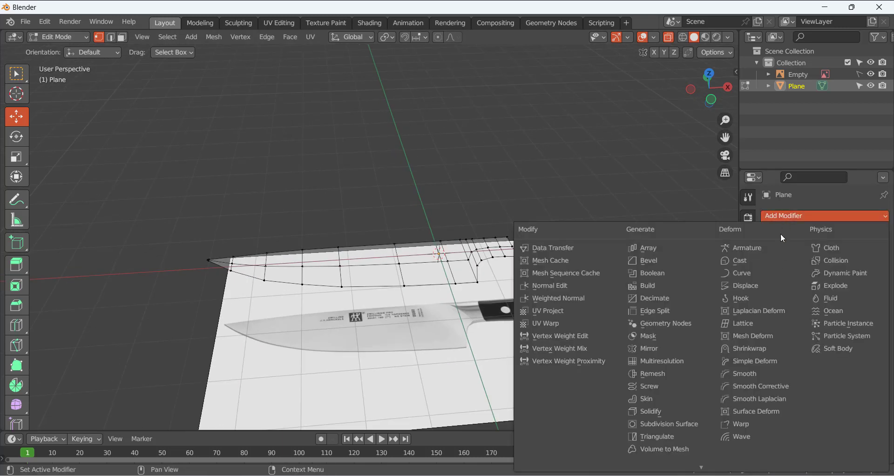
{"action": "left_click", "coordinate": [667, 412]}
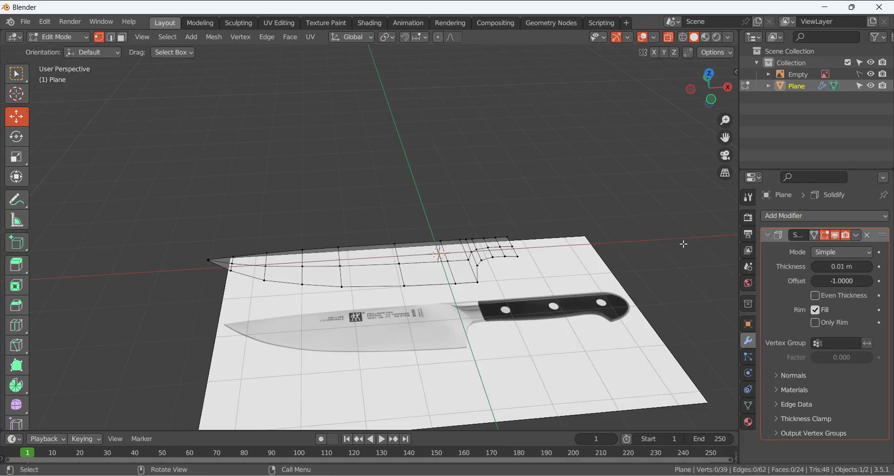
Turn off X-ray display and set the Solidify thickness to 0.09 m.
{"action": "left_click_drag", "start_coordinate": [842, 266], "coordinate": [861, 266]}
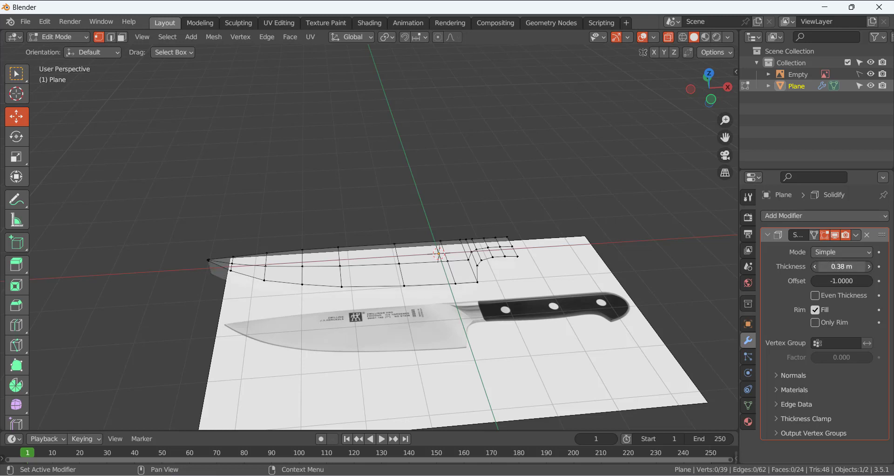
{"action": "left_click", "coordinate": [668, 37]}
{"action": "scroll", "coordinate": [291, 220], "scroll_direction": "up", "scroll_amount": 2}
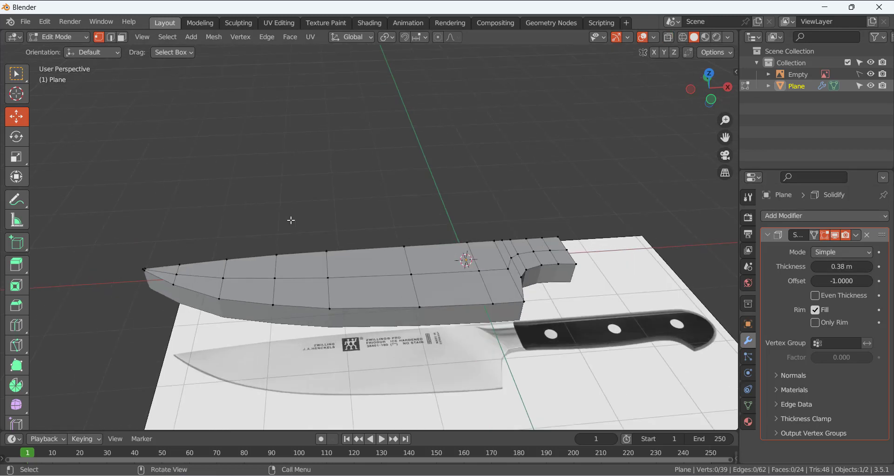
{"action": "left_click_drag", "start_coordinate": [842, 267], "coordinate": [821, 267]}
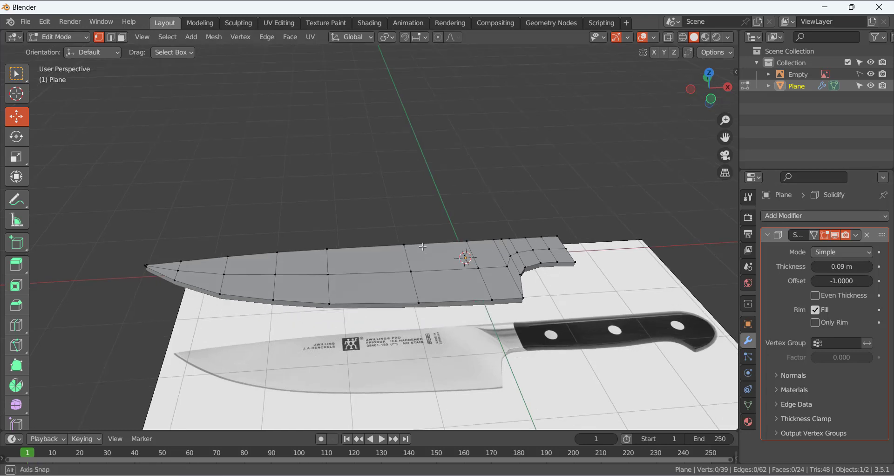
Switch to Object Mode and apply the Solidify modifier to the blade.
{"action": "middle_click_drag", "start_coordinate": [426, 246], "coordinate": [249, 301]}
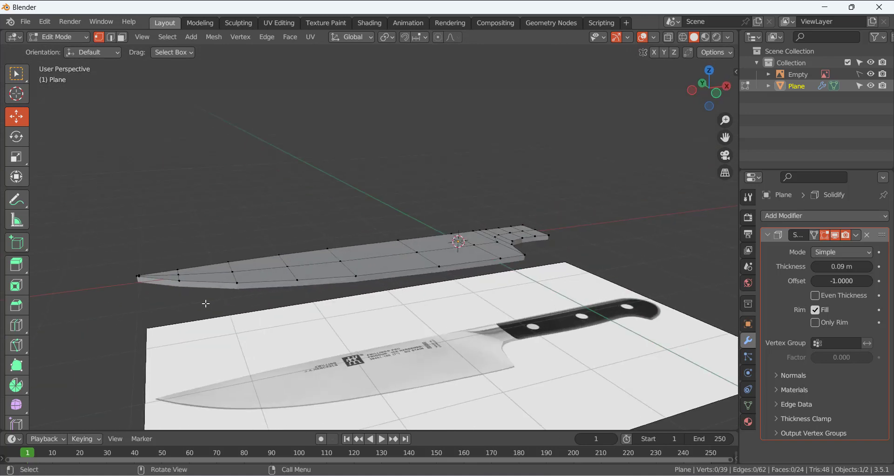
{"action": "middle_click_drag", "start_coordinate": [164, 304], "coordinate": [112, 299]}
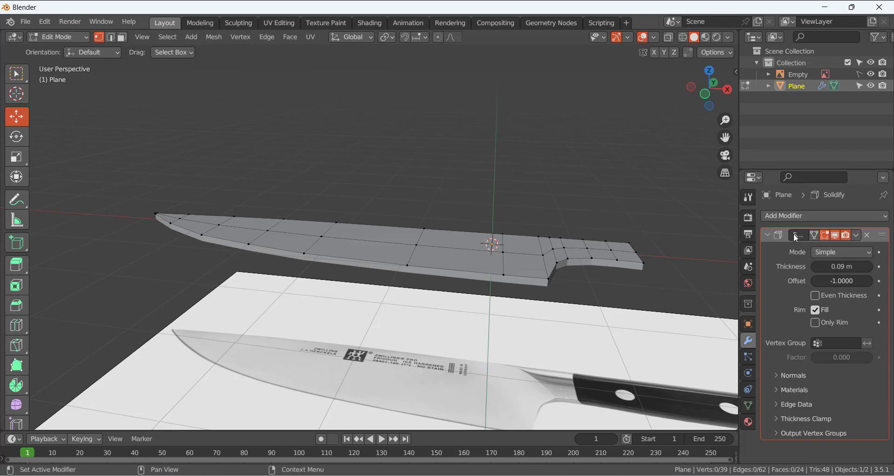
{"action": "key", "text": "Tab"}
{"action": "key", "text": "ctrl+a"}
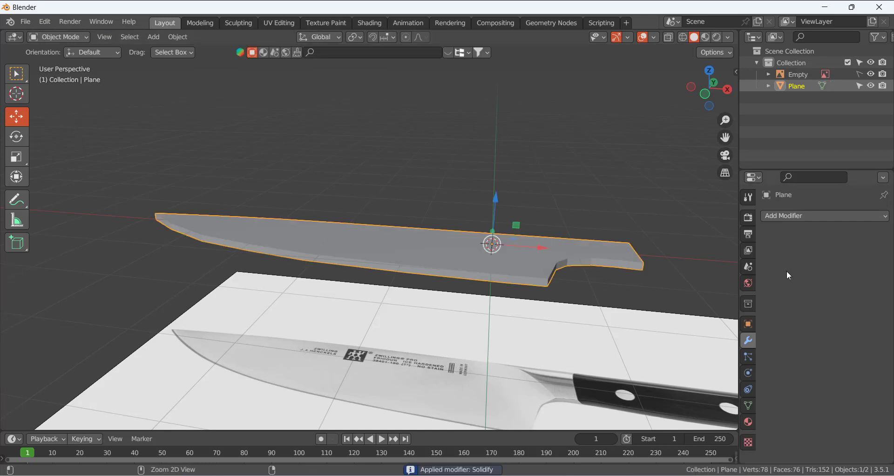
Undo applying the Solidify modifier and apply it to the blade again.
{"action": "middle_click_drag", "start_coordinate": [607, 268], "coordinate": [709, 262]}
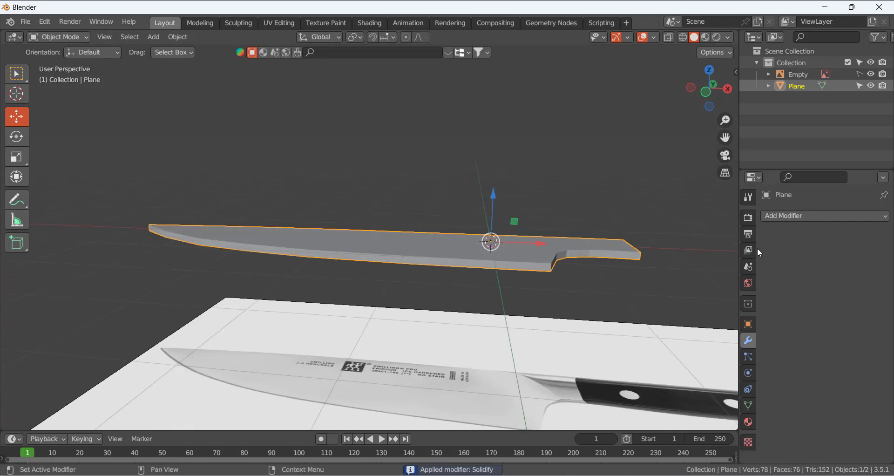
{"action": "key", "text": "ctrl+z"}
{"action": "left_click", "coordinate": [859, 235]}
{"action": "left_click", "coordinate": [831, 246]}
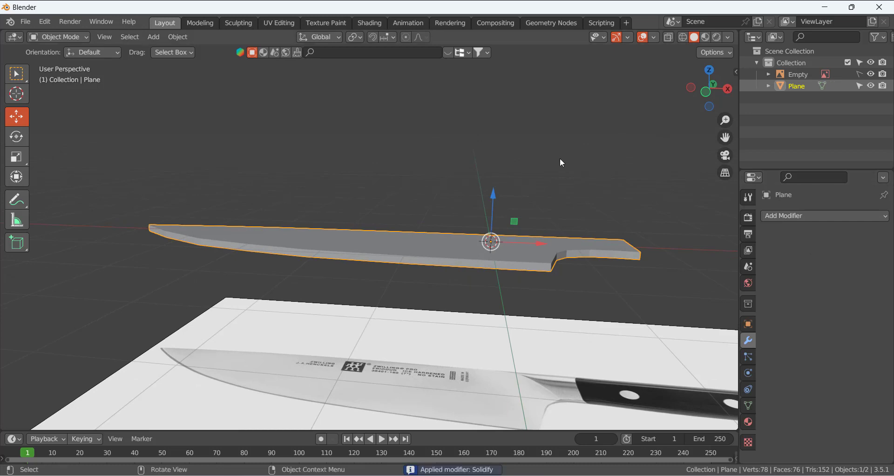
In Edit Mode, add a centred loop cut along the middle of the blade's thickness and clear the selection.
{"action": "left_click", "coordinate": [297, 216]}
{"action": "middle_click_drag", "start_coordinate": [297, 216], "coordinate": [183, 284]}
{"action": "left_click", "coordinate": [369, 243]}
{"action": "key", "text": "Tab"}
{"action": "key", "text": "ctrl+r"}
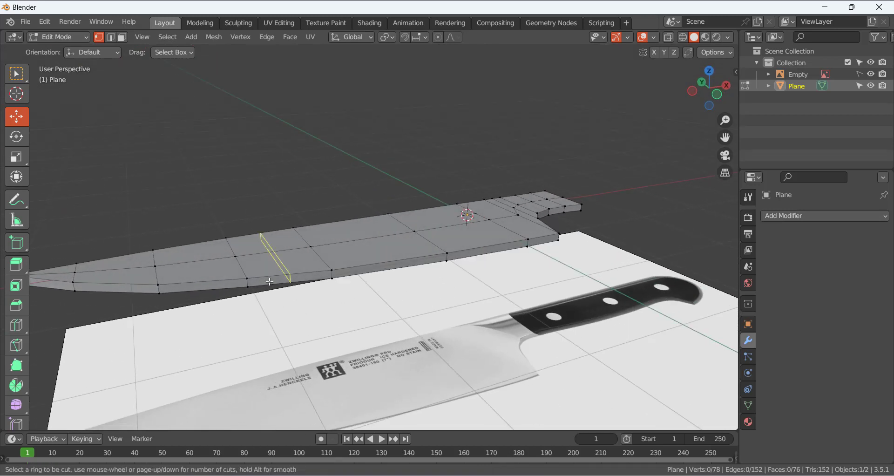
{"action": "left_click", "coordinate": [249, 283]}
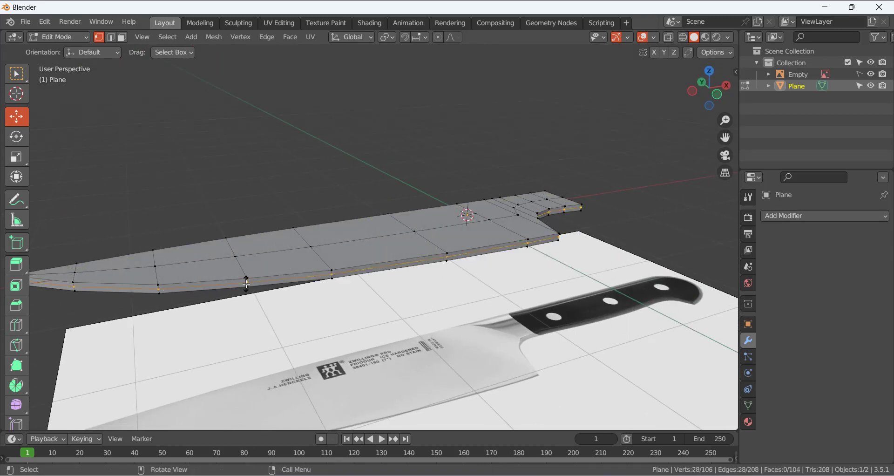
{"action": "right_click", "coordinate": [249, 284]}
{"action": "middle_click_drag", "start_coordinate": [245, 301], "coordinate": [214, 314]}
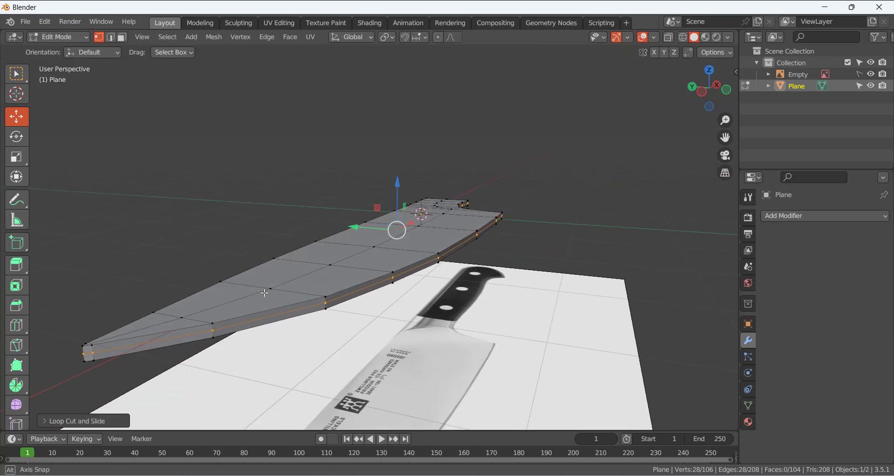
{"action": "left_click", "coordinate": [146, 368]}
Thin the spine near the blade's tip by scaling its upper and lower vertices closer together along Z.
{"action": "middle_click_drag", "start_coordinate": [140, 361], "coordinate": [173, 359]}
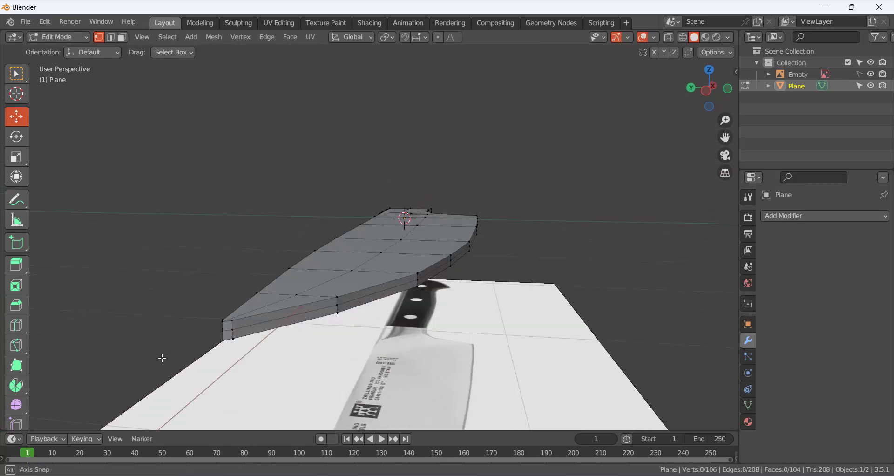
{"action": "mouse_move", "coordinate": [273, 321]}
{"action": "middle_mouse_down"}
{"action": "mouse_move", "coordinate": [250, 334]}
{"action": "mouse_move", "coordinate": [272, 326]}
{"action": "middle_mouse_up"}
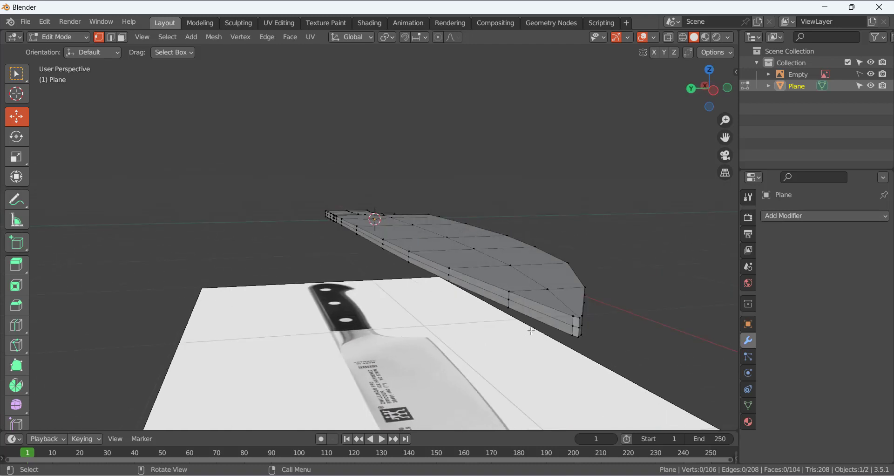
{"action": "left_click", "coordinate": [574, 318]}
{"action": "left_click", "coordinate": [573, 335], "text": "shift"}
{"action": "key", "text": "s"}
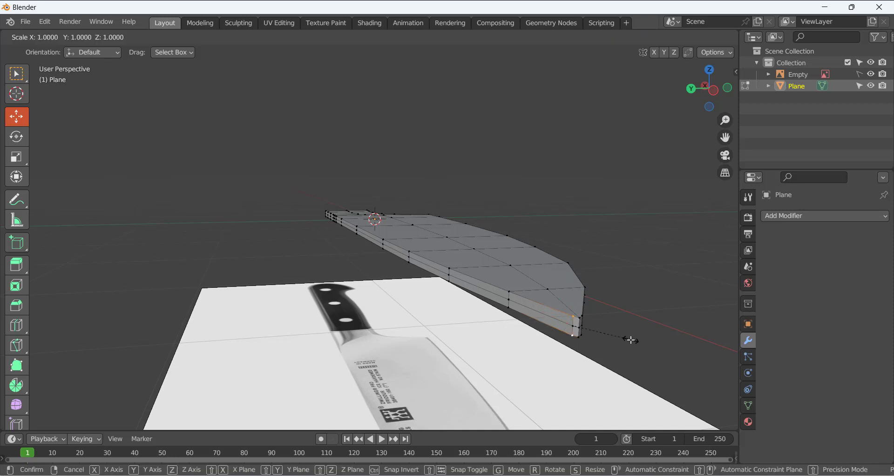
{"action": "key", "text": "z"}
{"action": "left_click", "coordinate": [611, 340]}
{"action": "left_click", "coordinate": [609, 318]}
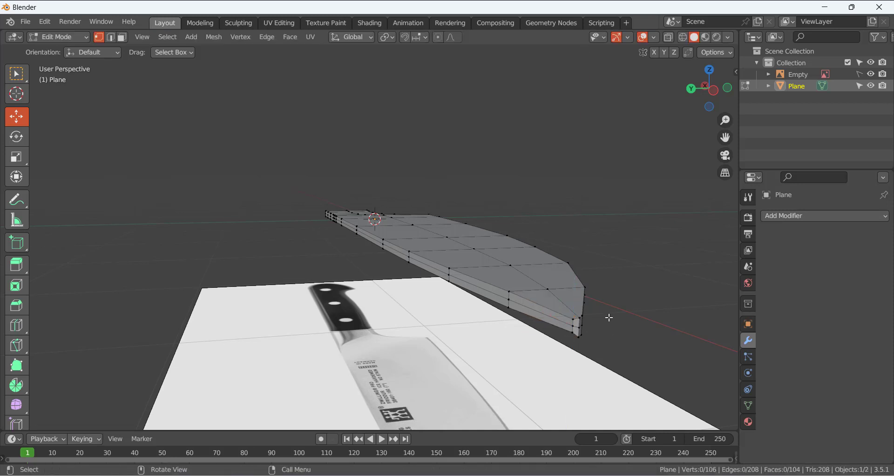
Scale the second pair of upper and lower spine vertices from the tip to about 0.7 along Z.
{"action": "left_click", "coordinate": [507, 288]}
{"action": "left_click", "coordinate": [508, 307], "text": "shift"}
{"action": "key", "text": "s"}
{"action": "key", "text": "z"}
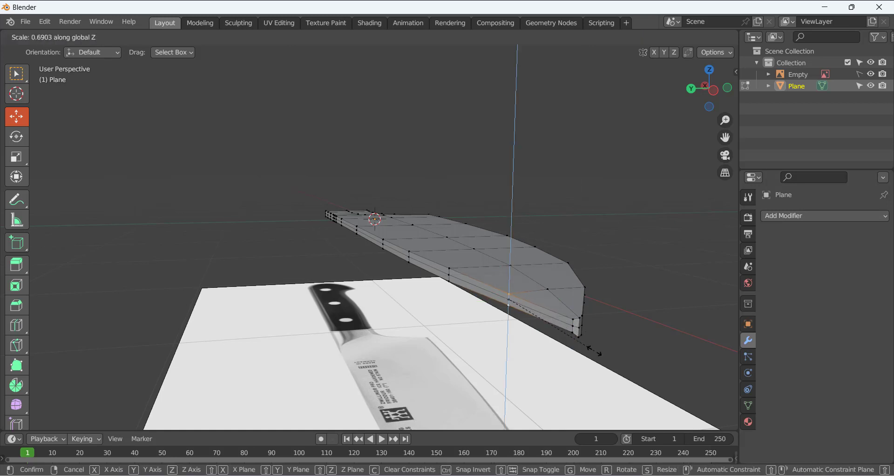
{"action": "left_click", "coordinate": [580, 351]}
Scale the third pair of upper and lower spine vertices from the tip to about 0.79 along Z.
{"action": "middle_click_drag", "start_coordinate": [327, 212], "coordinate": [278, 183]}
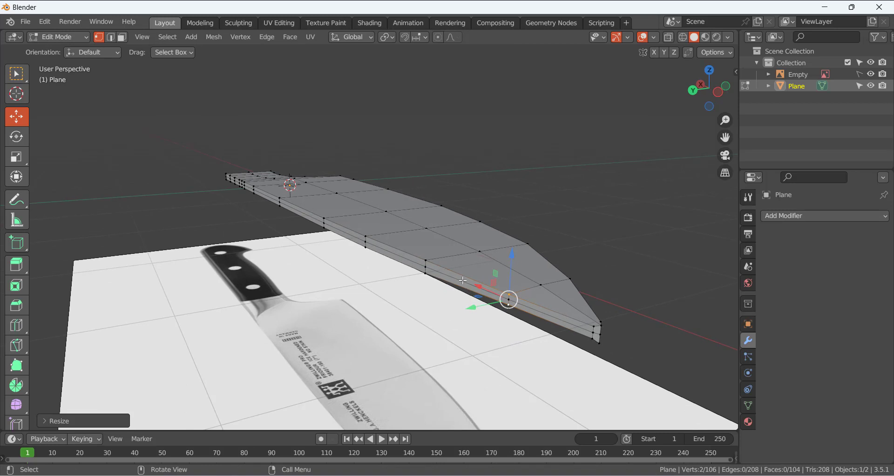
{"action": "middle_click_drag", "start_coordinate": [473, 300], "coordinate": [483, 284]}
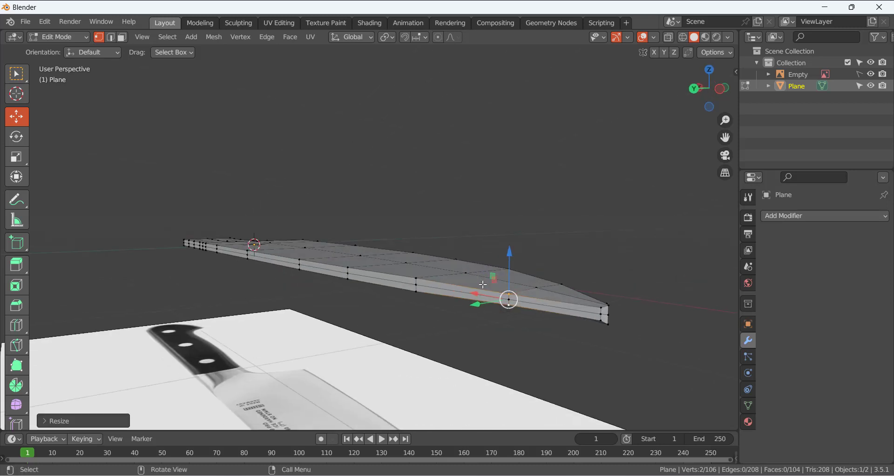
{"action": "left_click", "coordinate": [416, 280]}
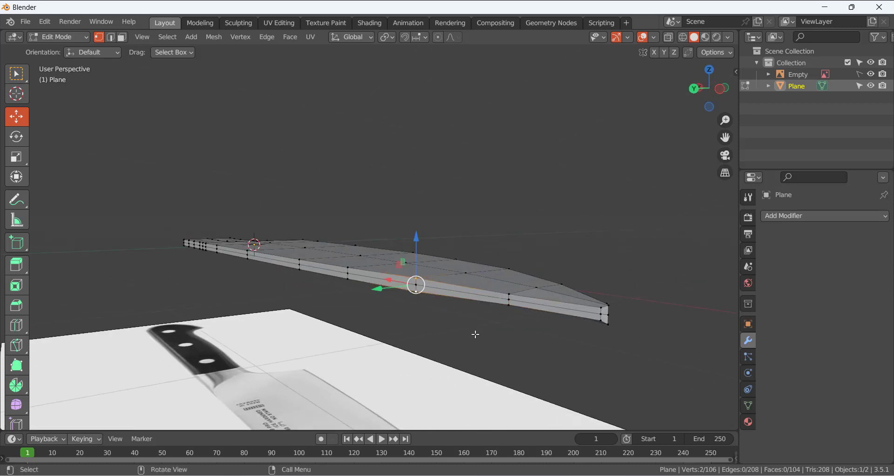
{"action": "key", "text": "s"}
{"action": "key", "text": "z"}
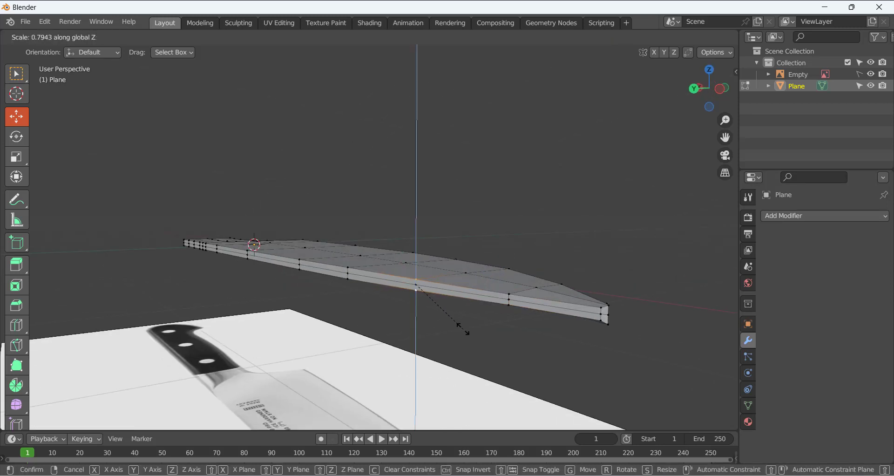
{"action": "left_click", "coordinate": [463, 329]}
Scale the upper and lower vertices at the very point of the blade to about 0.57 along Z.
{"action": "middle_click_drag", "start_coordinate": [544, 332], "coordinate": [548, 336]}
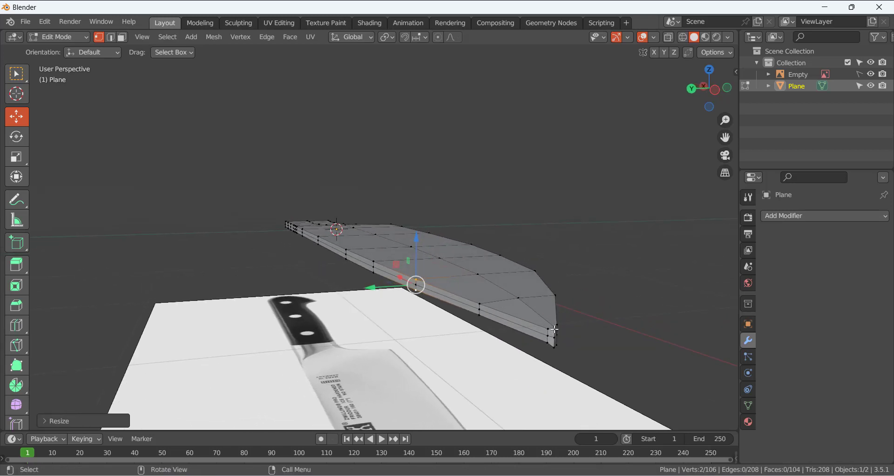
{"action": "middle_click_drag", "start_coordinate": [599, 359], "coordinate": [635, 350]}
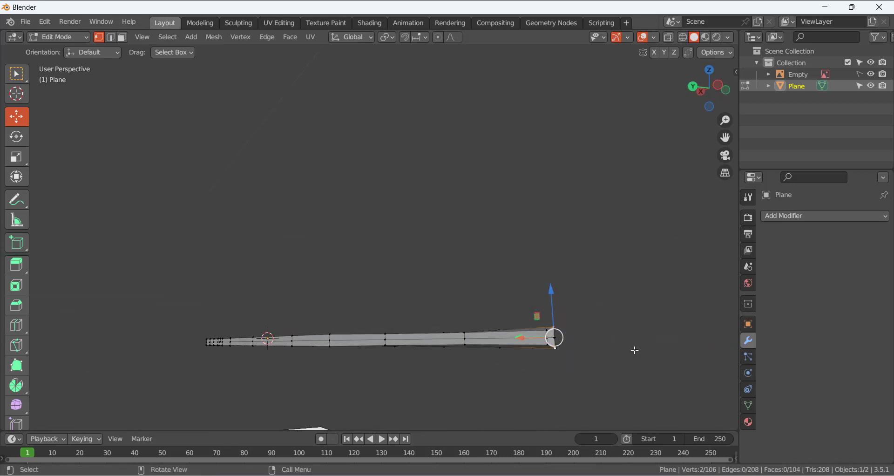
{"action": "key", "text": "s"}
{"action": "key", "text": "z"}
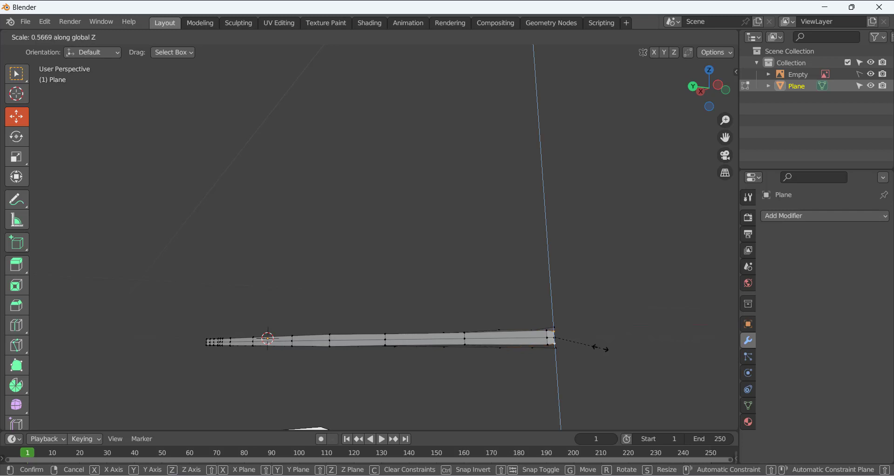
{"action": "left_click", "coordinate": [605, 348]}
Scale the upper and lower tip vertices on the cutting-edge side to about 0.64 along Z.
{"action": "middle_click_drag", "start_coordinate": [574, 331], "coordinate": [589, 342]}
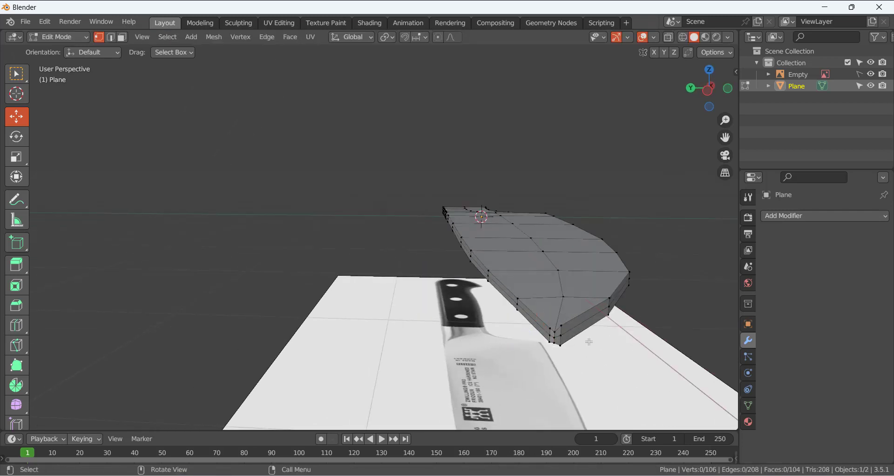
{"action": "left_click", "coordinate": [559, 333], "text": "alt"}
{"action": "key", "text": "s"}
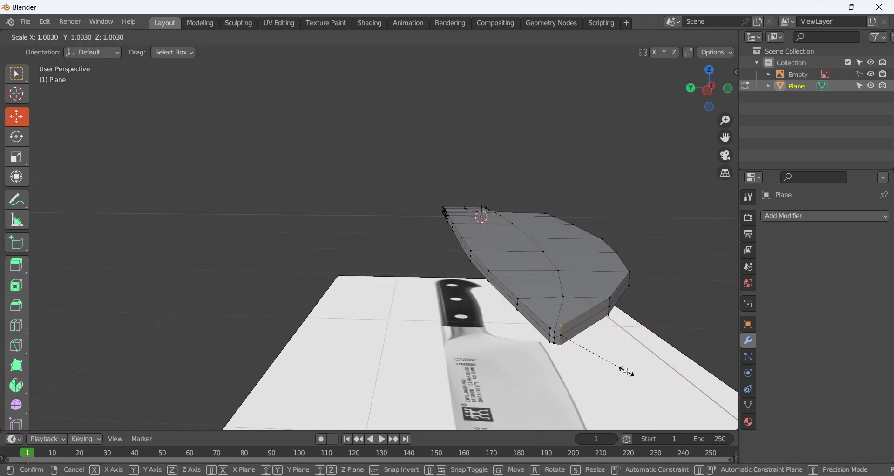
{"action": "key", "text": "z"}
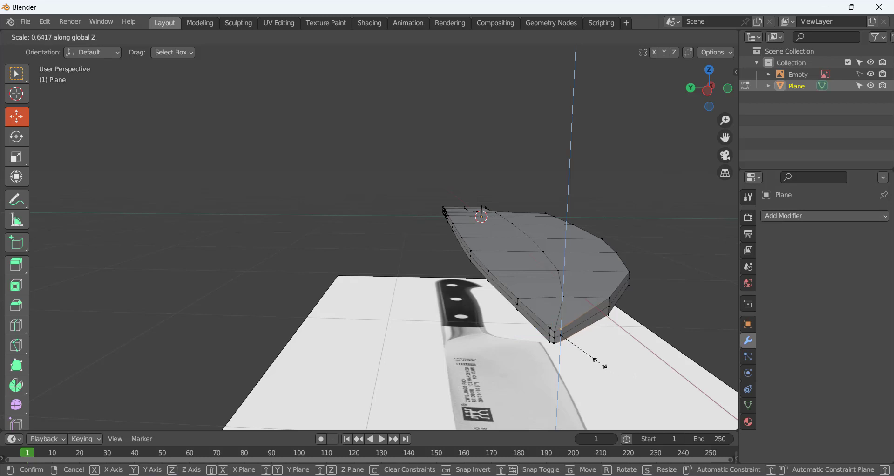
{"action": "left_click", "coordinate": [600, 363]}
In edge select mode, select the mid-thickness edges along the cutting side from the tip to the heel.
{"action": "middle_click_drag", "start_coordinate": [589, 381], "coordinate": [473, 304]}
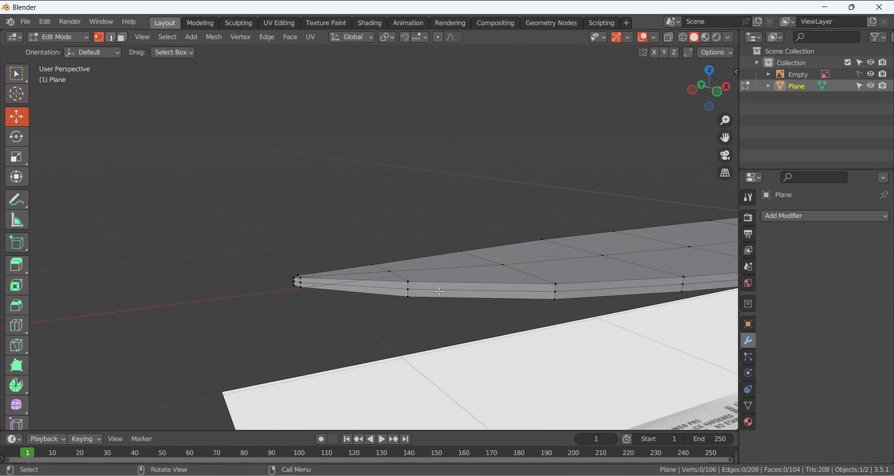
{"action": "key", "text": "2"}
{"action": "middle_click_drag", "start_coordinate": [331, 282], "coordinate": [391, 281]}
{"action": "left_click", "coordinate": [269, 296]}
{"action": "left_click", "coordinate": [309, 278], "text": "shift"}
{"action": "left_click", "coordinate": [427, 267], "text": "shift"}
{"action": "left_click", "coordinate": [532, 272], "text": "shift"}
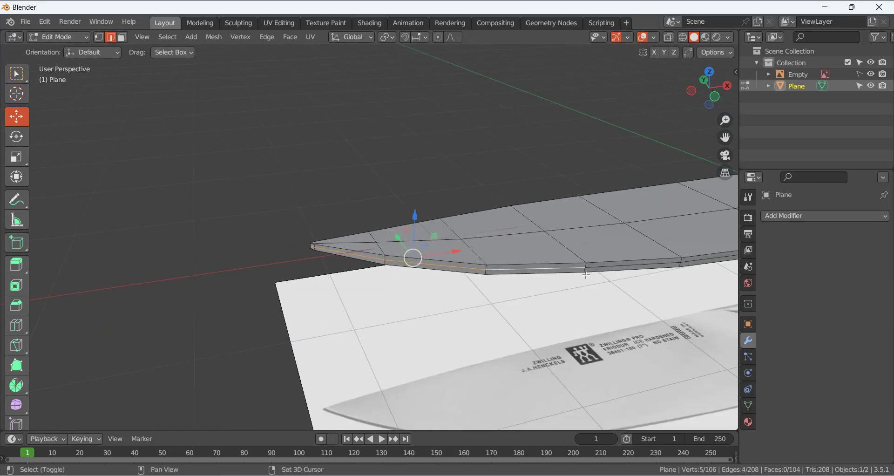
{"action": "left_click", "coordinate": [601, 268], "text": "shift"}
{"action": "mouse_move", "coordinate": [601, 269]}
{"action": "middle_mouse_down"}
{"action": "mouse_move", "coordinate": [576, 351]}
{"action": "mouse_move", "coordinate": [555, 247]}
{"action": "mouse_move", "coordinate": [587, 274]}
{"action": "middle_mouse_up"}
{"action": "left_click", "coordinate": [516, 213], "text": "shift"}
{"action": "left_click", "coordinate": [572, 230], "text": "shift"}
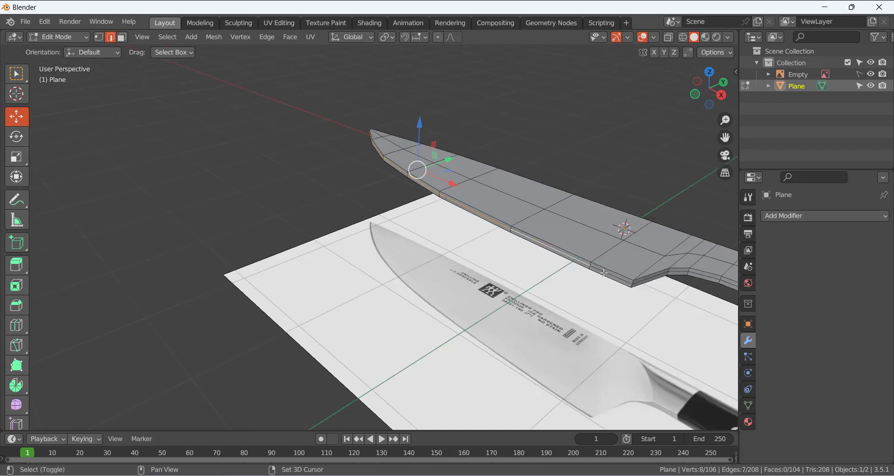
{"action": "left_click", "coordinate": [603, 273], "text": "shift"}
Extend the selection with the mid-thickness edges around the heel notch and along the bolster's underside.
{"action": "left_click", "coordinate": [648, 281], "text": "shift"}
{"action": "left_click", "coordinate": [690, 275], "text": "shift"}
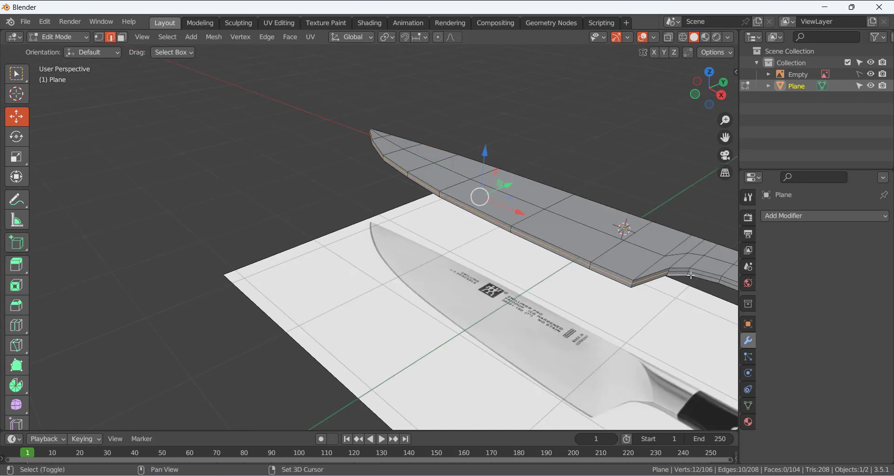
{"action": "left_click", "coordinate": [680, 273], "text": "shift"}
{"action": "left_click", "coordinate": [681, 278], "text": "shift"}
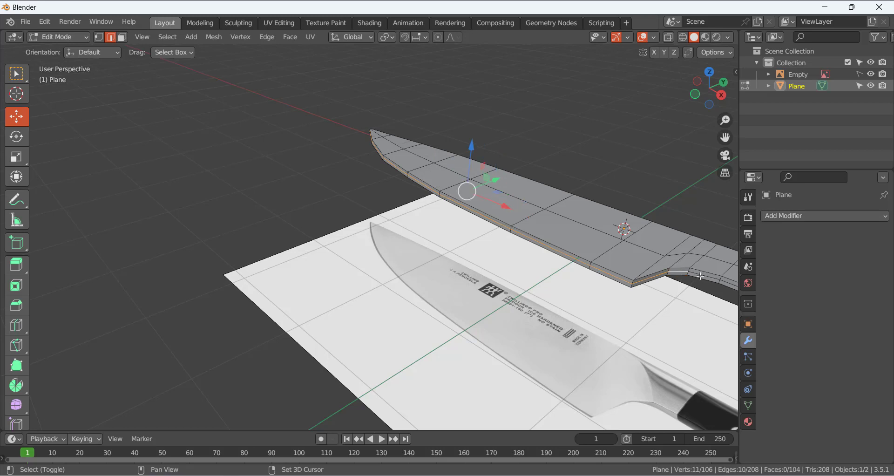
{"action": "left_click", "coordinate": [701, 277], "text": "shift"}
{"action": "scroll", "coordinate": [572, 302], "scroll_direction": "down", "scroll_amount": 1}
{"action": "left_click", "coordinate": [642, 279], "text": "shift"}
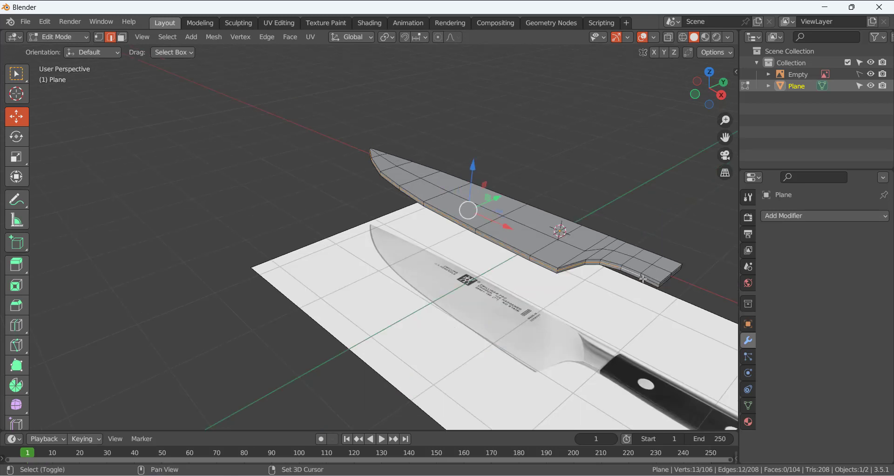
{"action": "left_click", "coordinate": [649, 280], "text": "shift"}
{"action": "scroll", "coordinate": [575, 234], "scroll_direction": "up", "scroll_amount": 2}
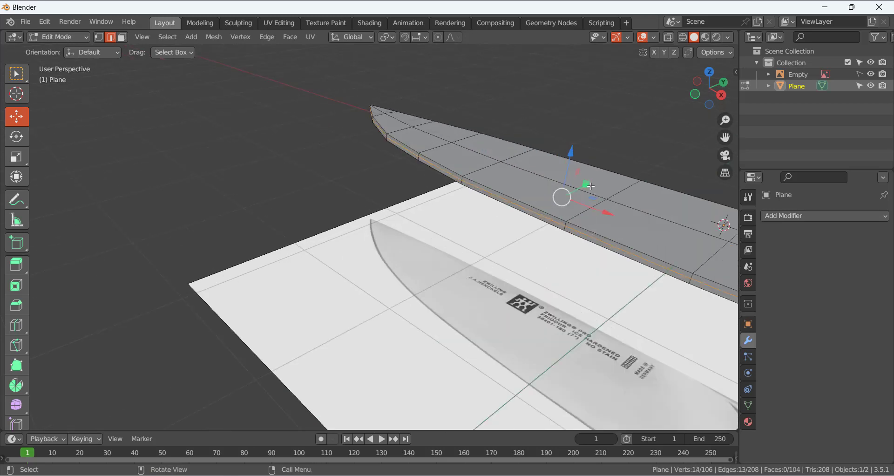
{"action": "left_click_drag", "start_coordinate": [587, 186], "coordinate": [580, 191]}
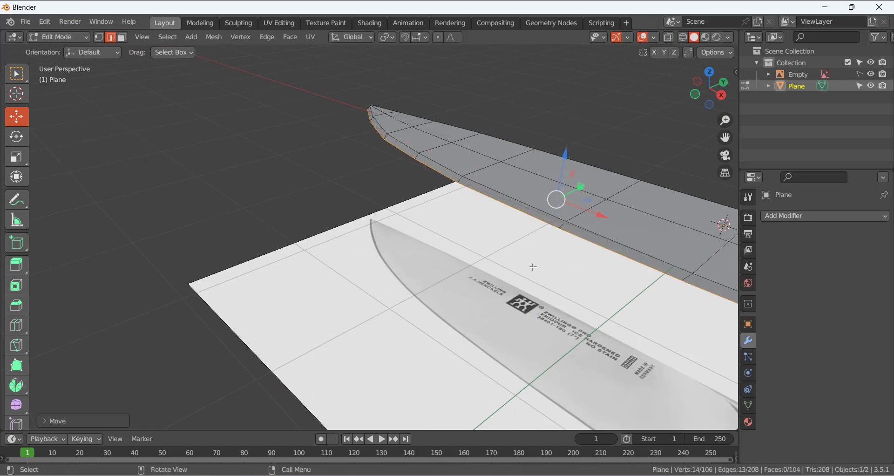
{"action": "middle_click_drag", "start_coordinate": [533, 267], "coordinate": [690, 244]}
{"action": "mouse_move", "coordinate": [591, 275]}
{"action": "middle_mouse_down"}
{"action": "mouse_move", "coordinate": [584, 245]}
{"action": "mouse_move", "coordinate": [590, 259]}
{"action": "middle_mouse_up"}
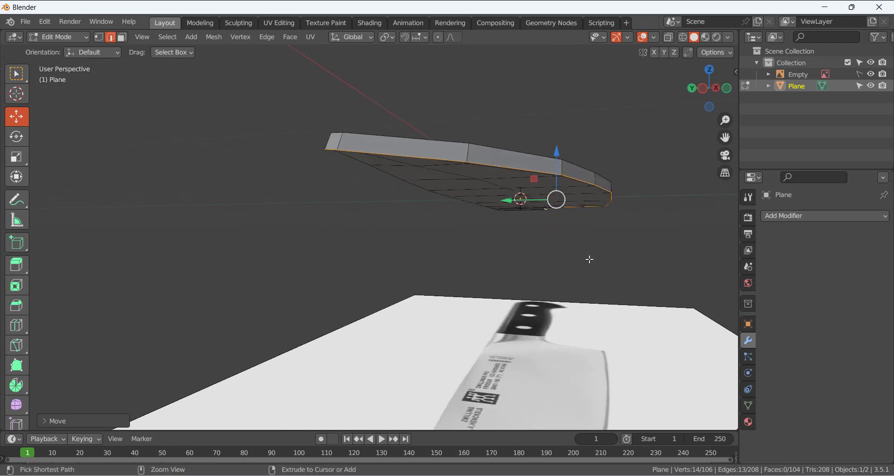
{"action": "key", "text": "ctrl+z"}
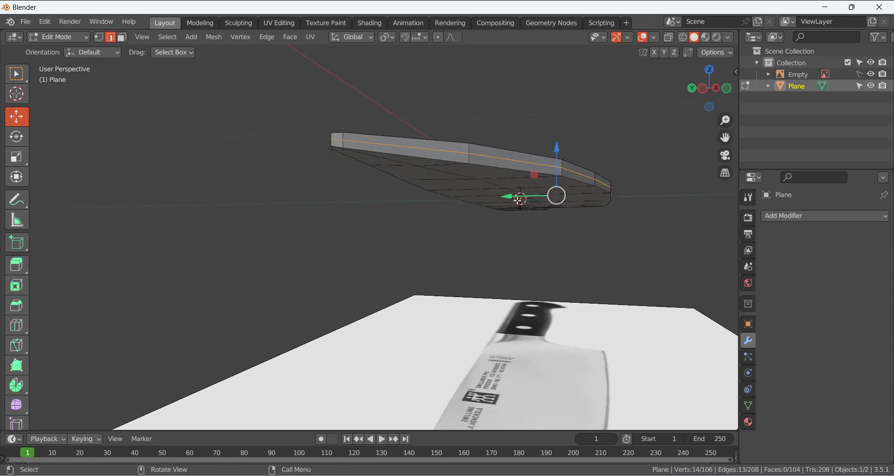
Move the selected mid-thickness edges slightly outward along Y to form a sharp cutting edge.
{"action": "left_click_drag", "start_coordinate": [519, 199], "coordinate": [515, 197]}
{"action": "mouse_move", "coordinate": [458, 213]}
{"action": "middle_mouse_down"}
{"action": "mouse_move", "coordinate": [465, 188]}
{"action": "mouse_move", "coordinate": [455, 202]}
{"action": "mouse_move", "coordinate": [469, 226]}
{"action": "middle_mouse_up"}
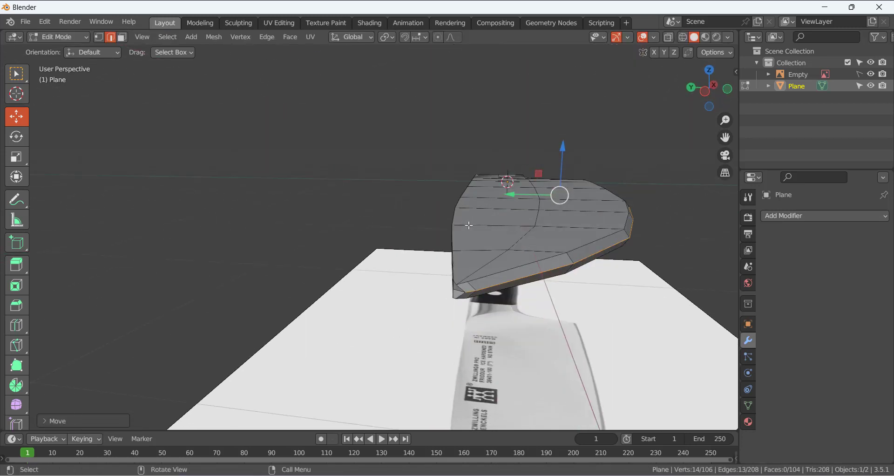
{"action": "middle_click_drag", "start_coordinate": [457, 297], "coordinate": [421, 301]}
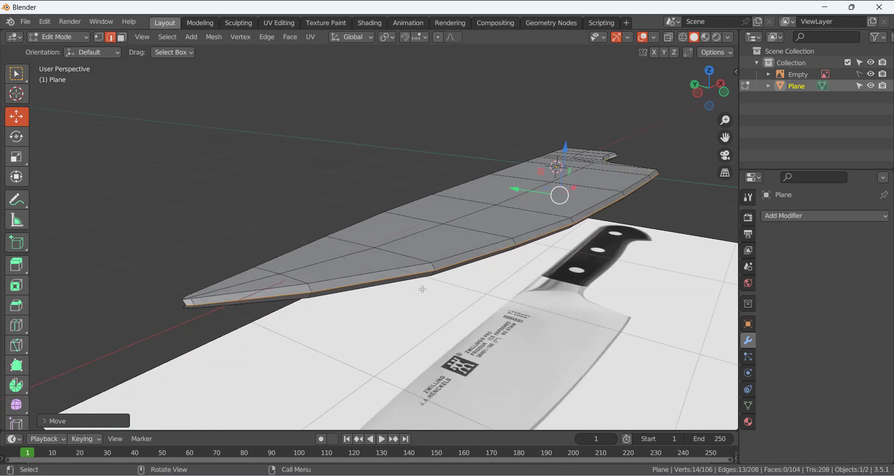
Raise the Mean Crease of the selected cutting-edge edges, then clear the selection.
{"action": "key", "text": "n"}
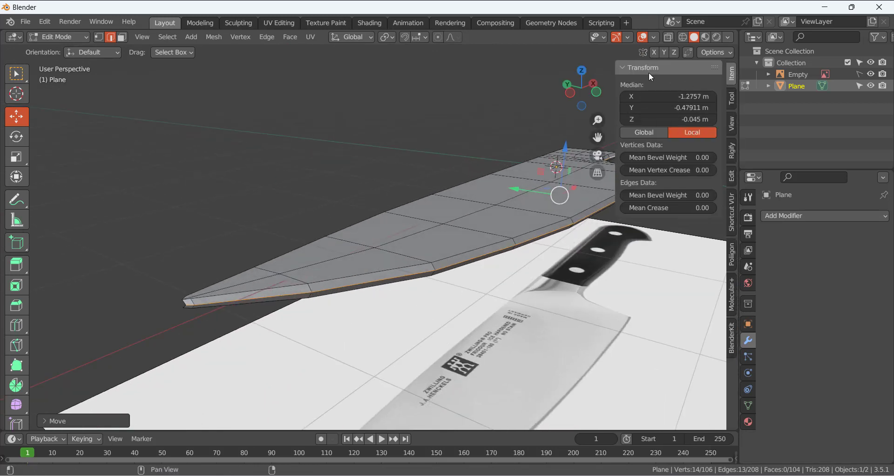
{"action": "left_click_drag", "start_coordinate": [645, 208], "coordinate": [703, 209]}
{"action": "left_click", "coordinate": [216, 218]}
In vertex select mode, move a single vertex at the blade's tip slightly along Y, then clear the selection.
{"action": "key", "text": "1"}
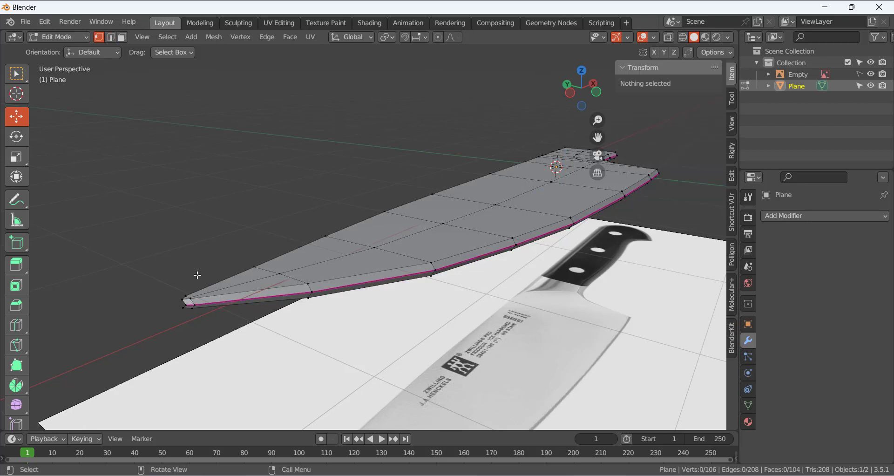
{"action": "middle_click_drag", "start_coordinate": [196, 275], "coordinate": [228, 260]}
{"action": "middle_click_drag", "start_coordinate": [495, 274], "coordinate": [354, 261]}
{"action": "middle_click_drag", "start_coordinate": [272, 279], "coordinate": [298, 285]}
{"action": "left_click", "coordinate": [684, 346]}
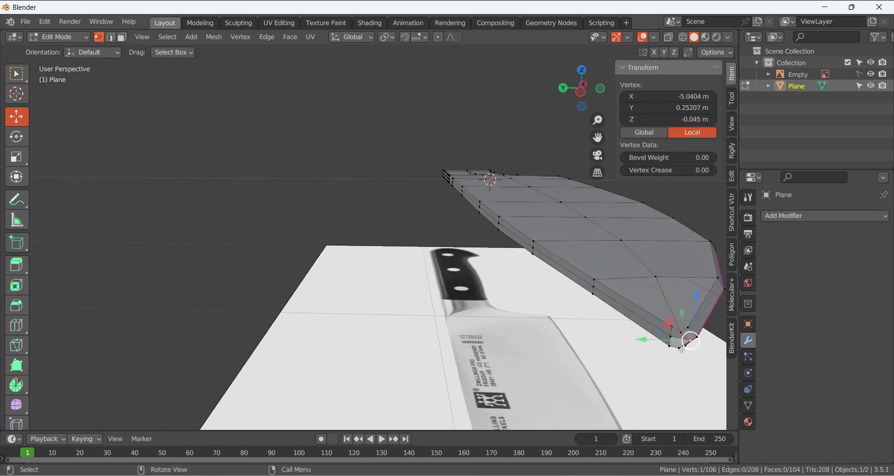
{"action": "middle_click_drag", "start_coordinate": [684, 342], "coordinate": [661, 338]}
{"action": "key", "text": "g"}
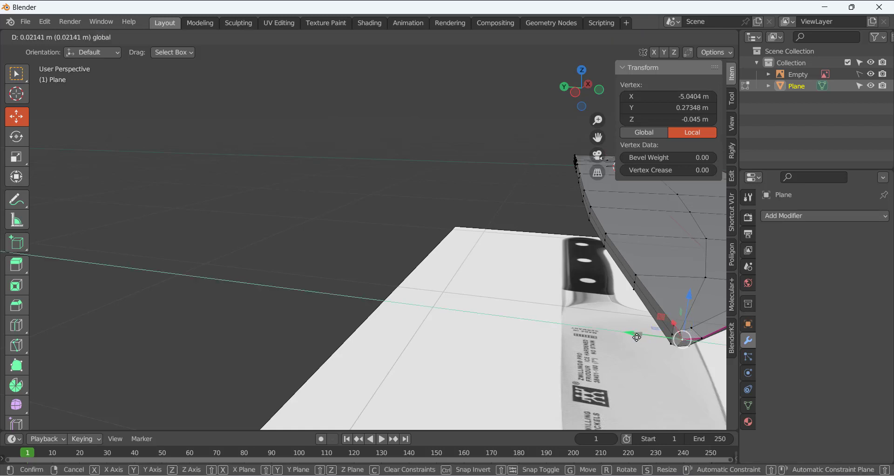
{"action": "left_click", "coordinate": [536, 347]}
{"action": "left_click", "coordinate": [537, 347]}
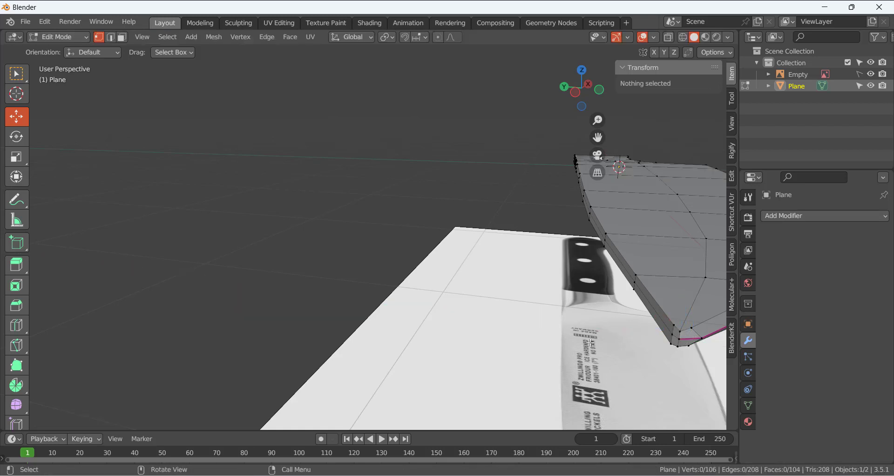
Add a Subdivision Surface modifier to the blade with viewport levels set to 2, and return to Object Mode.
{"action": "middle_click_drag", "start_coordinate": [590, 343], "coordinate": [87, 348]}
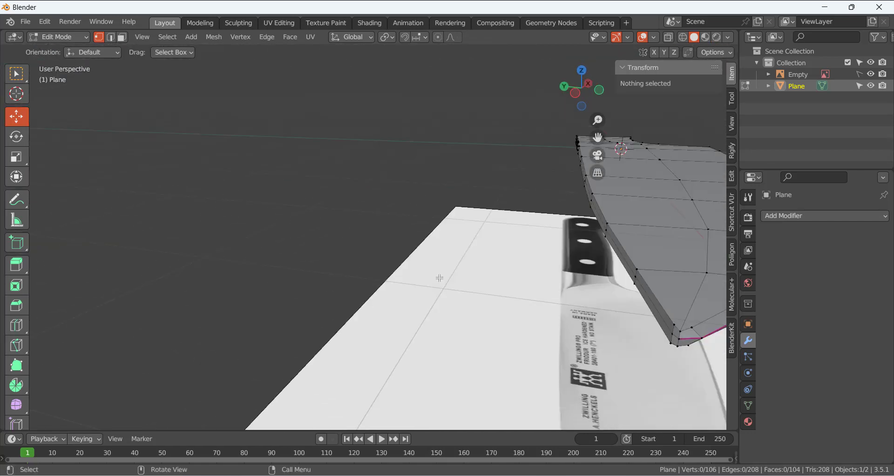
{"action": "left_click", "coordinate": [783, 216]}
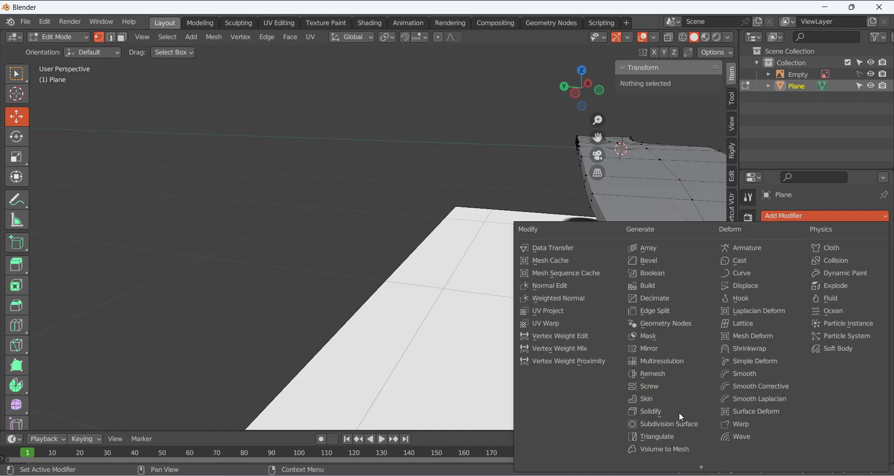
{"action": "left_click", "coordinate": [664, 424]}
{"action": "scroll", "coordinate": [528, 315], "scroll_direction": "down", "scroll_amount": 1}
{"action": "middle_click_drag", "start_coordinate": [597, 256], "coordinate": [472, 284]}
{"action": "middle_click_drag", "start_coordinate": [605, 279], "coordinate": [396, 216], "text": "shift"}
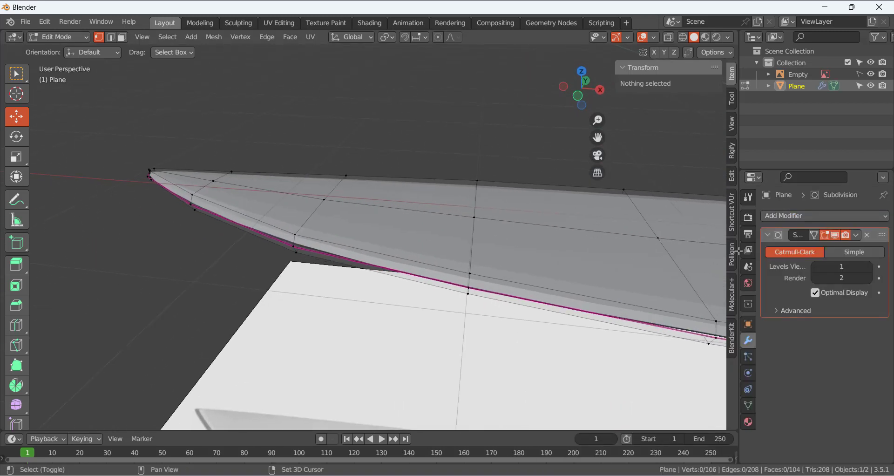
{"action": "left_click", "coordinate": [872, 269]}
{"action": "key", "text": "Tab"}
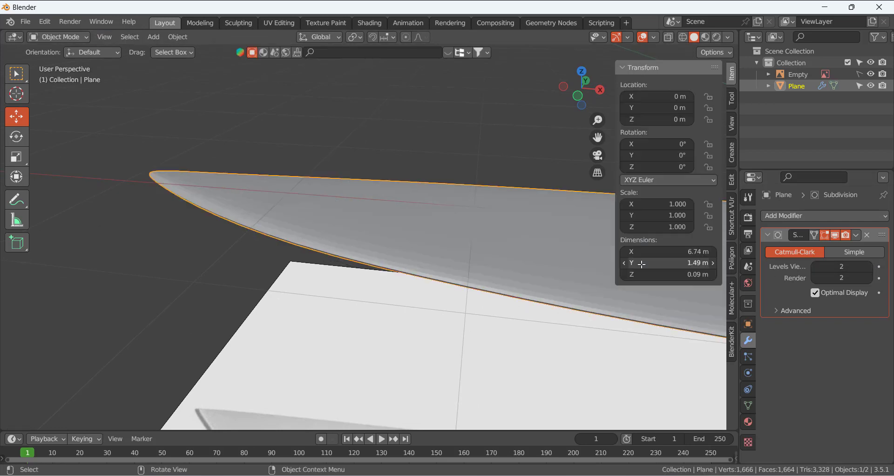
Shade the blade smooth and deselect it.
{"action": "right_click", "coordinate": [441, 220]}
{"action": "left_click", "coordinate": [441, 220]}
{"action": "scroll", "coordinate": [317, 249], "scroll_direction": "down", "scroll_amount": 6}
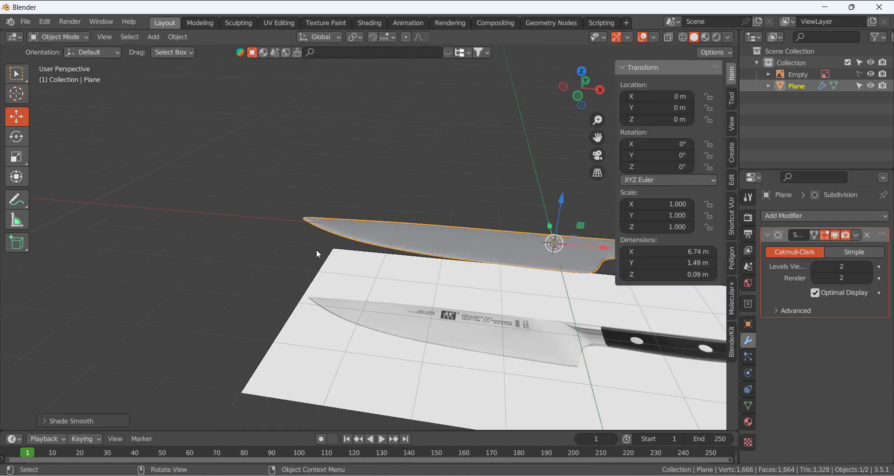
{"action": "middle_click_drag", "start_coordinate": [489, 267], "coordinate": [322, 267], "text": "shift"}
{"action": "middle_click_drag", "start_coordinate": [329, 238], "coordinate": [273, 309]}
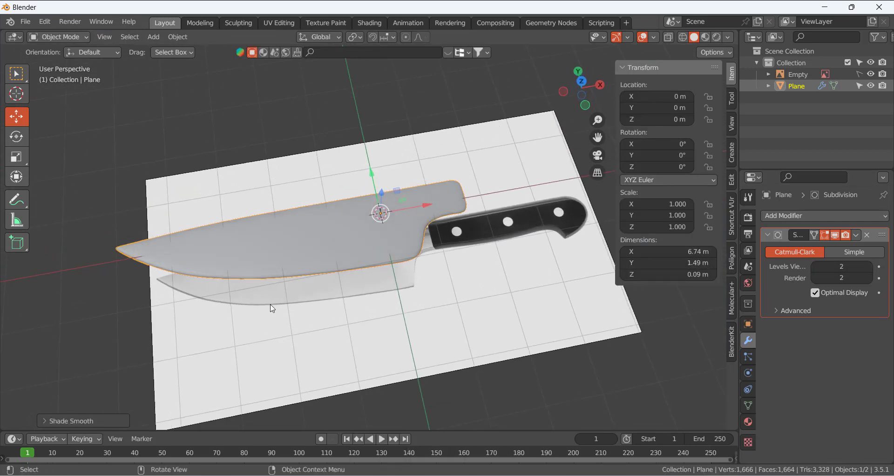
{"action": "left_click", "coordinate": [230, 272]}
Examine the smoothed blade's cutting edge, tip and overall shape from several angles against the reference image.
{"action": "middle_click_drag", "start_coordinate": [229, 272], "coordinate": [350, 298]}
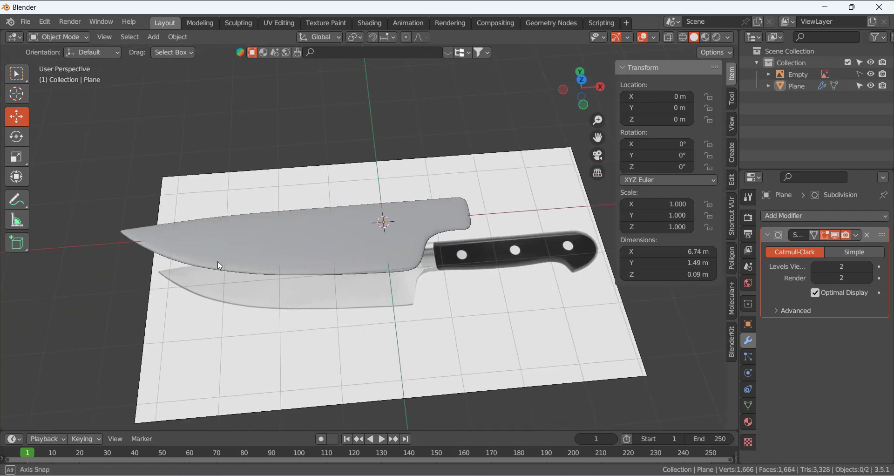
{"action": "scroll", "coordinate": [400, 275], "scroll_direction": "up", "scroll_amount": 2}
{"action": "middle_click_drag", "start_coordinate": [433, 286], "coordinate": [246, 220]}
{"action": "scroll", "coordinate": [296, 263], "scroll_direction": "up", "scroll_amount": 2}
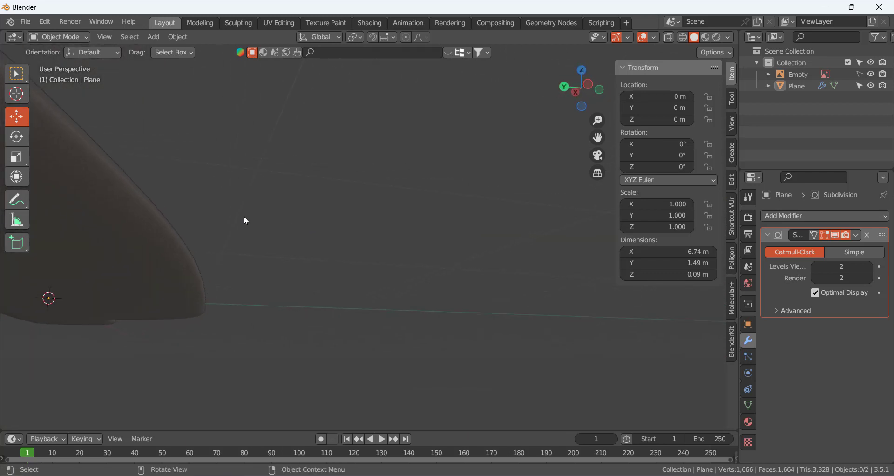
{"action": "middle_click_drag", "start_coordinate": [191, 216], "coordinate": [282, 280]}
{"action": "scroll", "coordinate": [281, 279], "scroll_direction": "down", "scroll_amount": 6}
{"action": "middle_click_drag", "start_coordinate": [355, 247], "coordinate": [342, 267]}
{"action": "scroll", "coordinate": [401, 261], "scroll_direction": "up", "scroll_amount": 3}
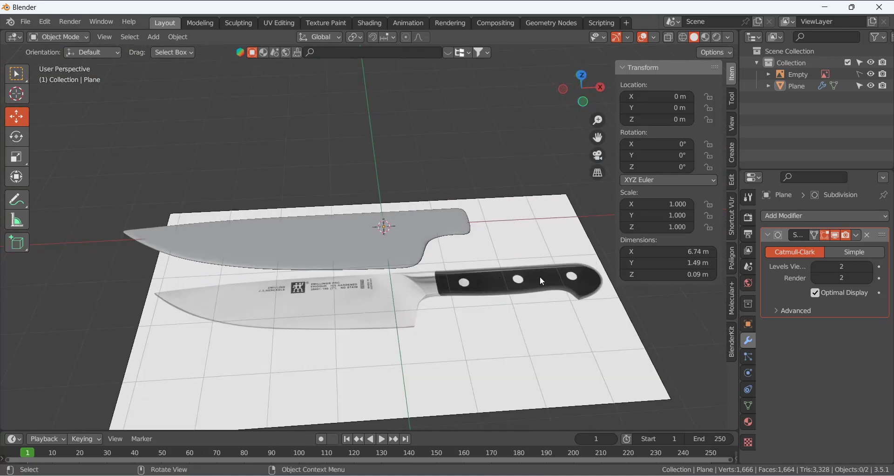
In top view, add a mesh plane and move it along X onto the middle of the reference handle.
{"action": "key", "text": "KP_7"}
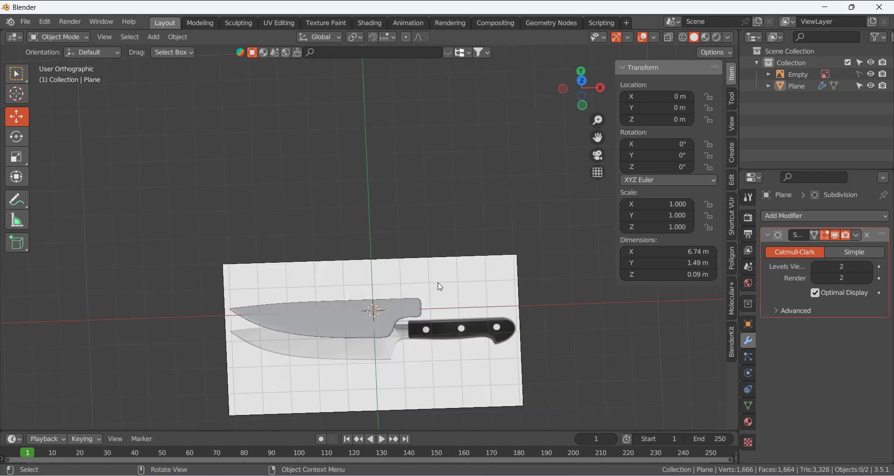
{"action": "scroll", "coordinate": [438, 281], "scroll_direction": "up", "scroll_amount": 3}
{"action": "middle_click_drag", "start_coordinate": [453, 347], "coordinate": [404, 137], "text": "shift"}
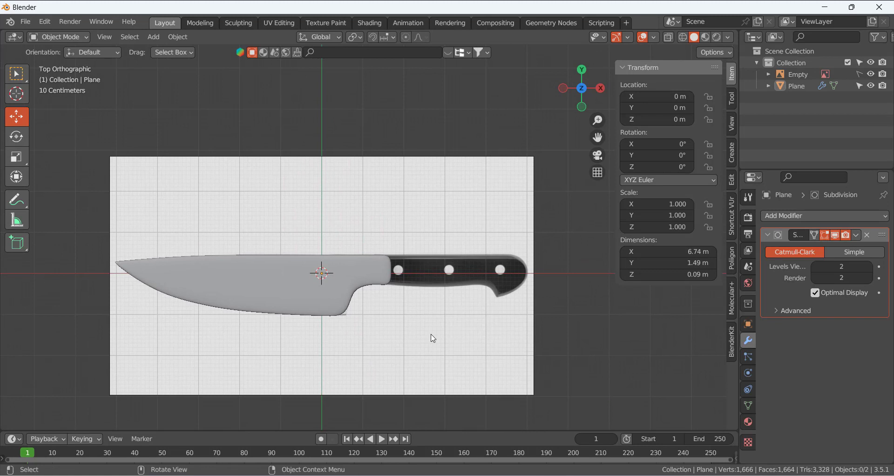
{"action": "key", "text": "shift+a"}
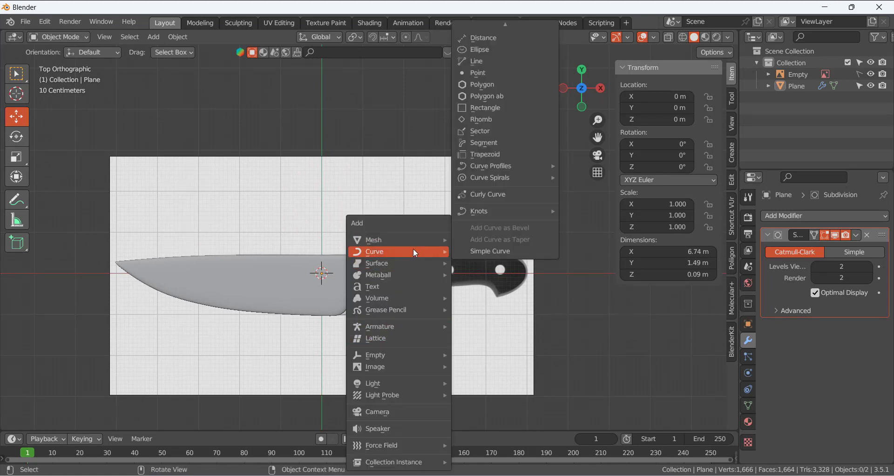
{"action": "mouse_move", "coordinate": [405, 245]}
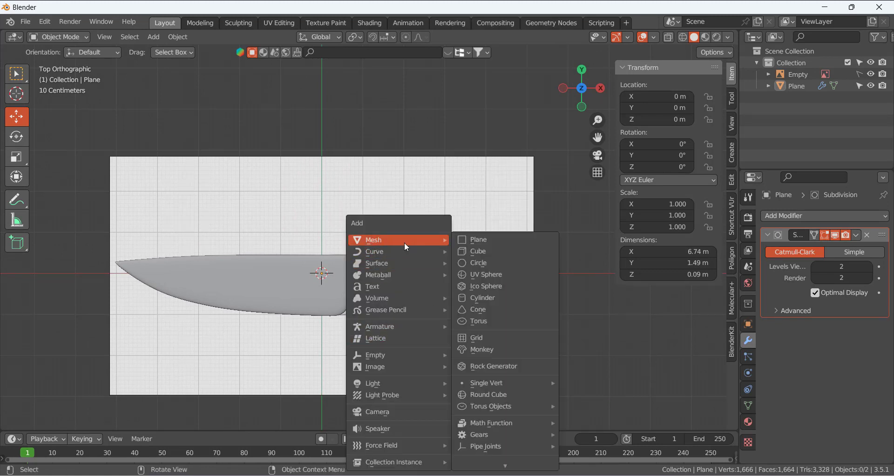
{"action": "left_click", "coordinate": [481, 241]}
{"action": "scroll", "coordinate": [392, 280], "scroll_direction": "down", "scroll_amount": 2}
{"action": "key", "text": "g"}
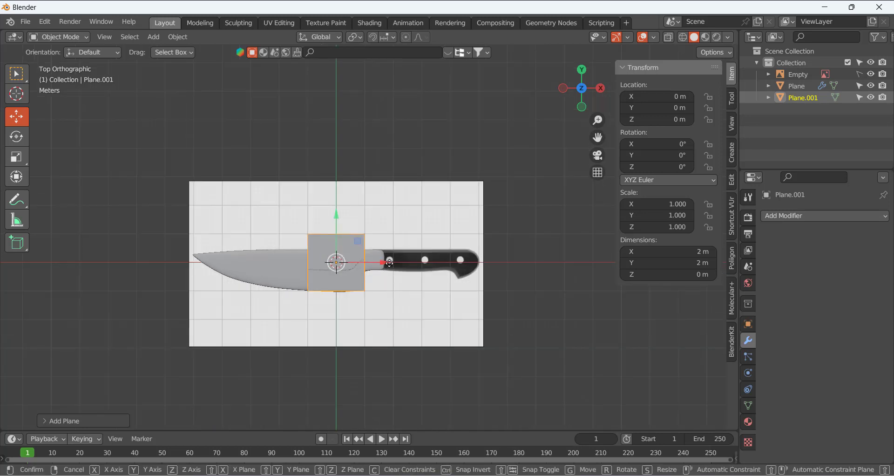
{"action": "key", "text": "x"}
{"action": "left_click", "coordinate": [475, 284]}
In Edit Mode, scale the new plane down until it fits within the reference handle's height.
{"action": "key", "text": "Tab"}
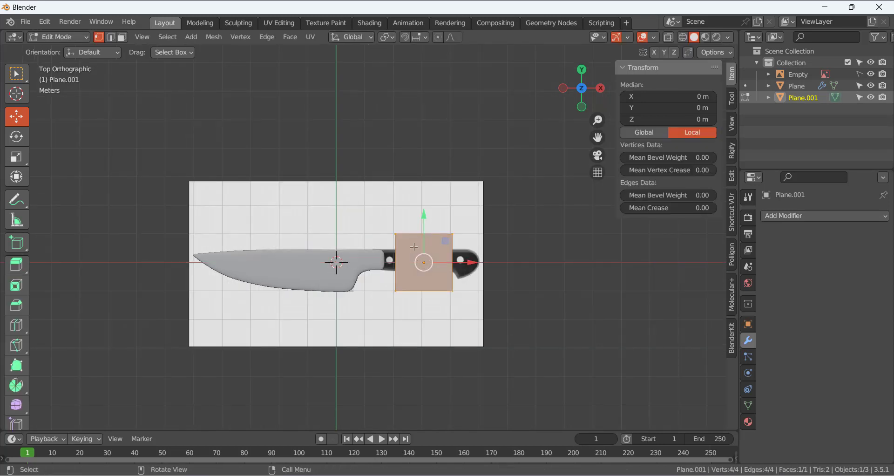
{"action": "scroll", "coordinate": [475, 283], "scroll_direction": "up", "scroll_amount": 3}
{"action": "middle_click_drag", "start_coordinate": [475, 283], "coordinate": [340, 283], "text": "shift"}
{"action": "key", "text": "s"}
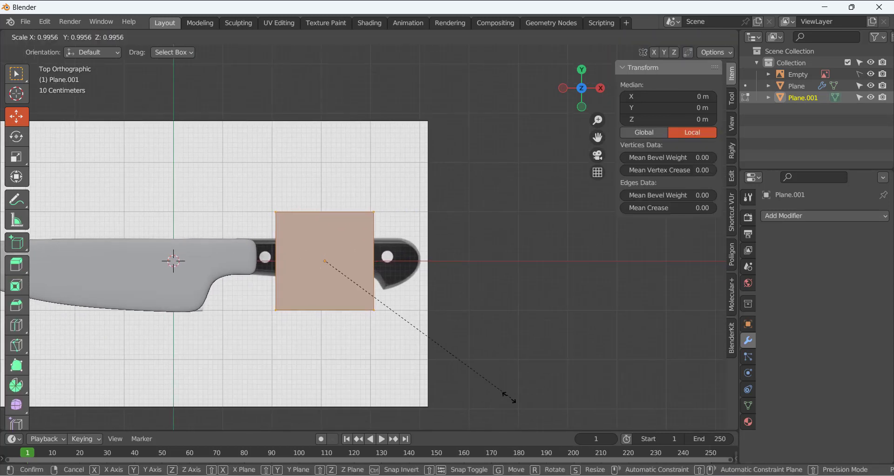
{"action": "left_click", "coordinate": [319, 272]}
{"action": "scroll", "coordinate": [319, 272], "scroll_direction": "up", "scroll_amount": 4}
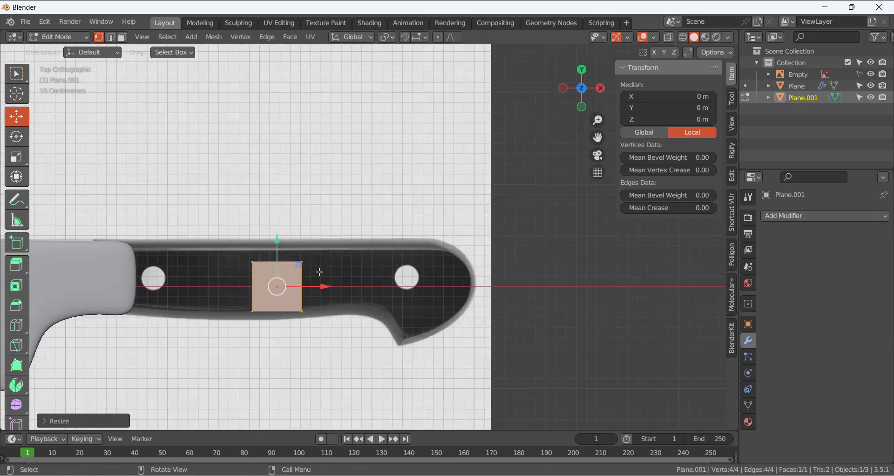
{"action": "scroll", "coordinate": [353, 282], "scroll_direction": "down", "scroll_amount": 1}
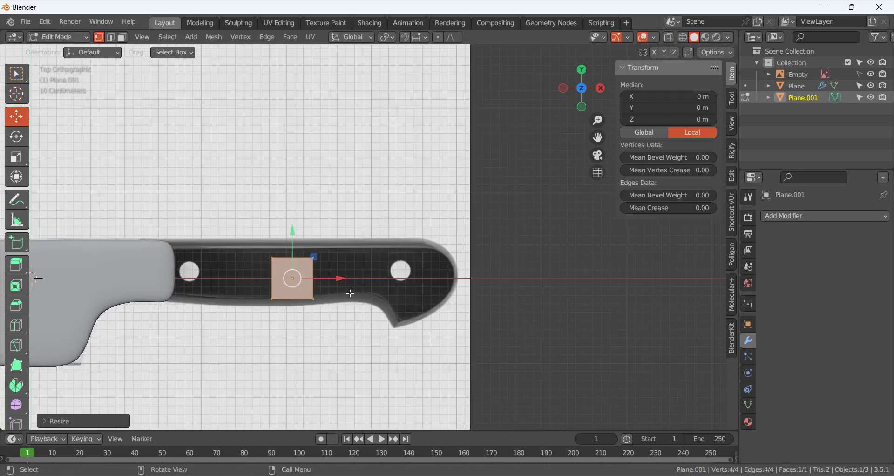
Rename the knife blade object to "blade" and hide it in the viewport.
{"action": "double_click", "coordinate": [795, 86]}
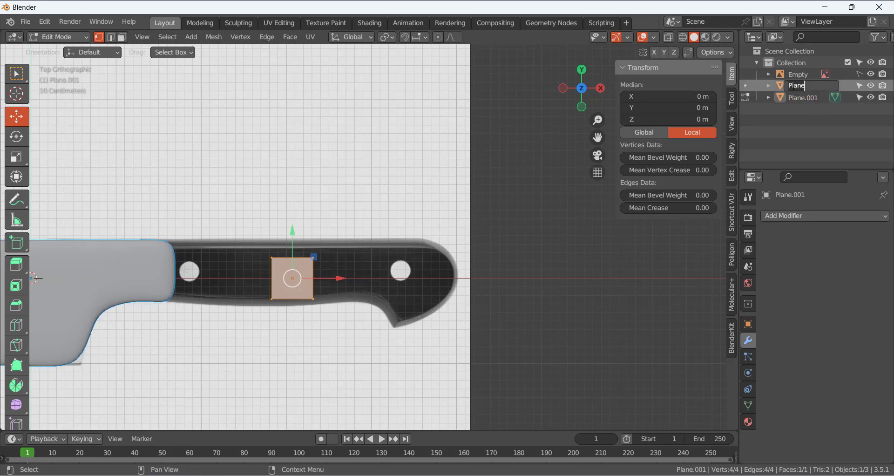
{"action": "type", "text": "blade"}
{"action": "key", "text": "Return"}
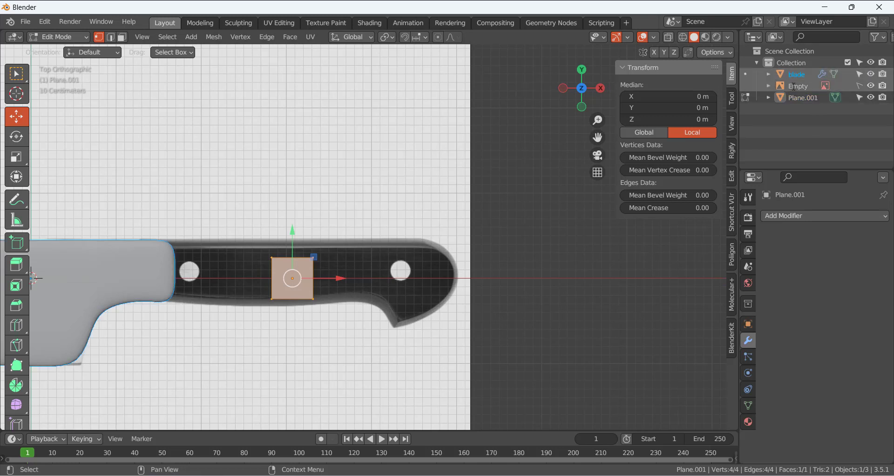
{"action": "left_click", "coordinate": [871, 74]}
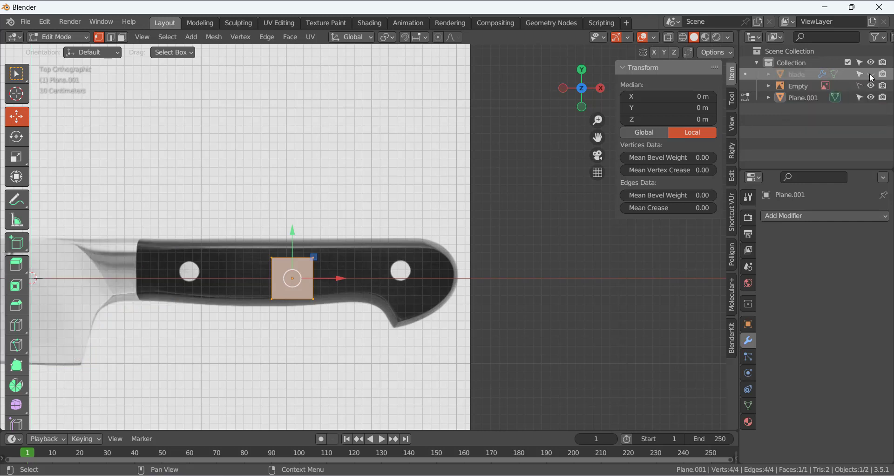
Move the plane to the handle's blade end and scale it to fit just inside the handle's upper and lower contours.
{"action": "left_click_drag", "start_coordinate": [337, 278], "coordinate": [208, 268]}
{"action": "middle_click_drag", "start_coordinate": [165, 268], "coordinate": [244, 265], "text": "shift"}
{"action": "scroll", "coordinate": [244, 265], "scroll_direction": "up", "scroll_amount": 2}
{"action": "left_click_drag", "start_coordinate": [187, 249], "coordinate": [189, 236]}
{"action": "key", "text": "s"}
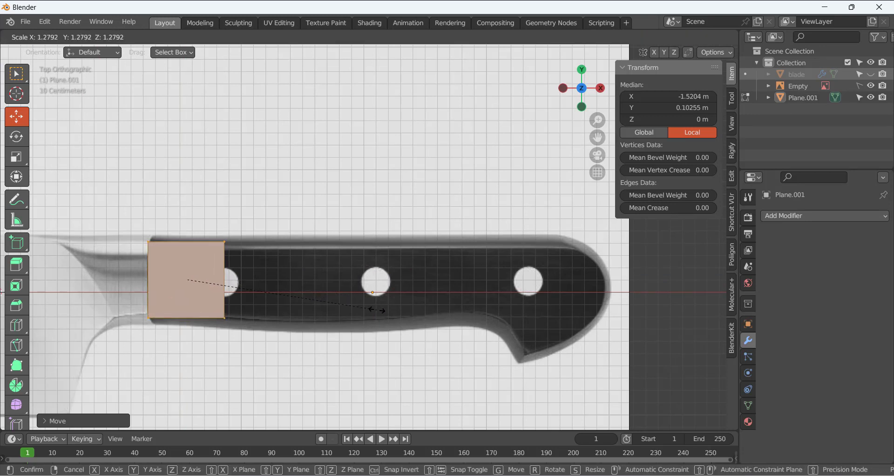
{"action": "left_click", "coordinate": [350, 303]}
{"action": "left_click_drag", "start_coordinate": [232, 279], "coordinate": [247, 279]}
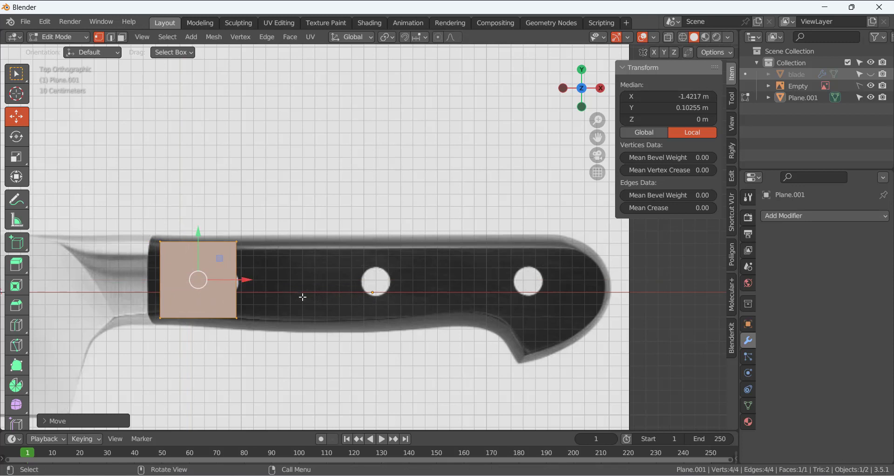
{"action": "key", "text": "s"}
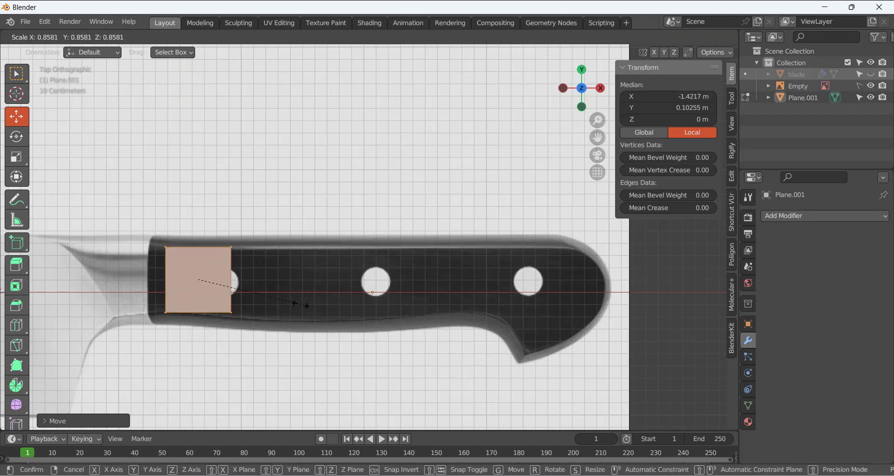
{"action": "left_click", "coordinate": [297, 303]}
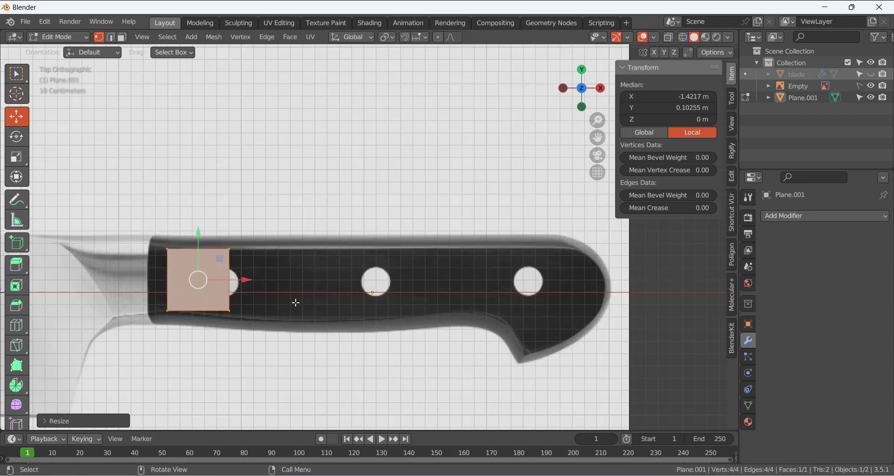
With the Annotate tool, trace the handle's flat inner face along its upper contour, rounded butt and lower contour.
{"action": "left_click", "coordinate": [16, 200]}
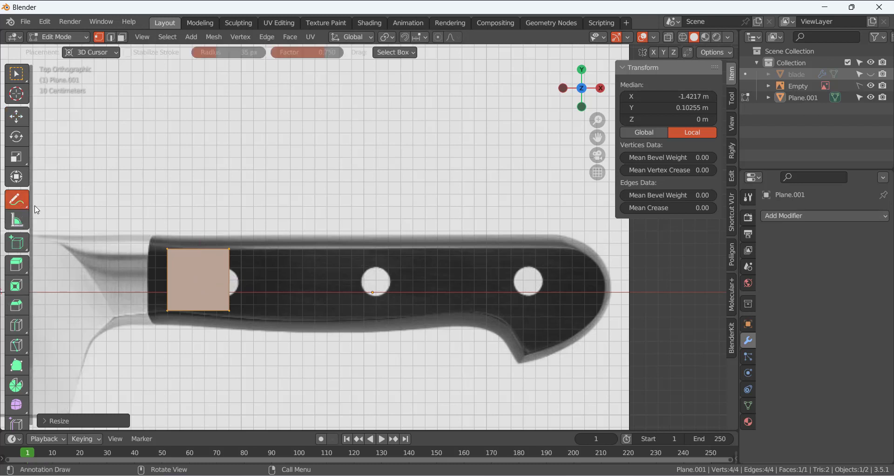
{"action": "left_click_drag", "start_coordinate": [151, 245], "coordinate": [273, 251]}
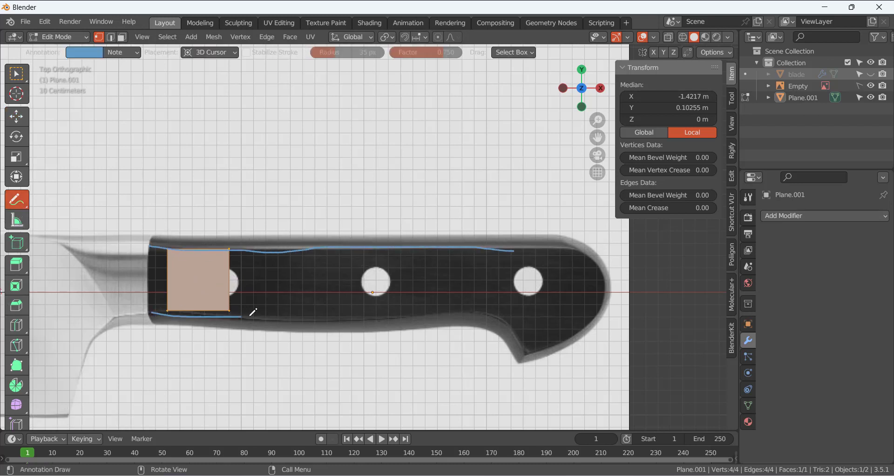
{"action": "left_click_drag", "start_coordinate": [251, 315], "coordinate": [371, 320]}
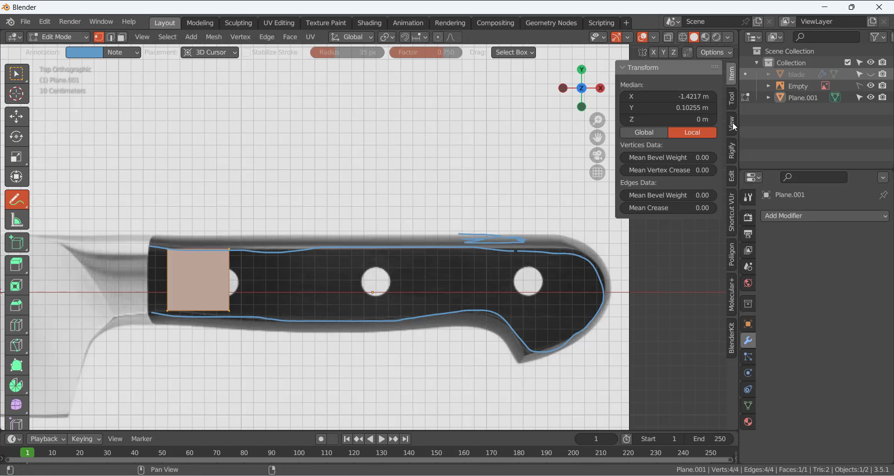
Bring up the LoopTools options, switch to the Select Box tool and clear the plane's selection.
{"action": "left_click", "coordinate": [732, 176]}
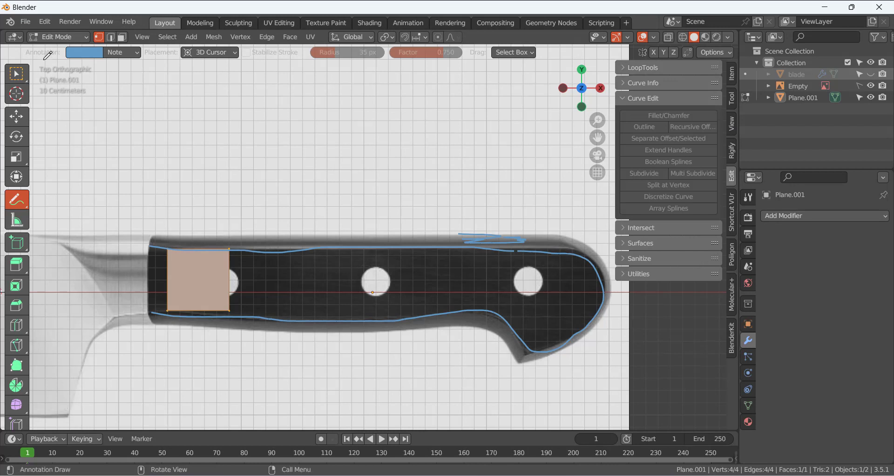
{"action": "left_click", "coordinate": [16, 73]}
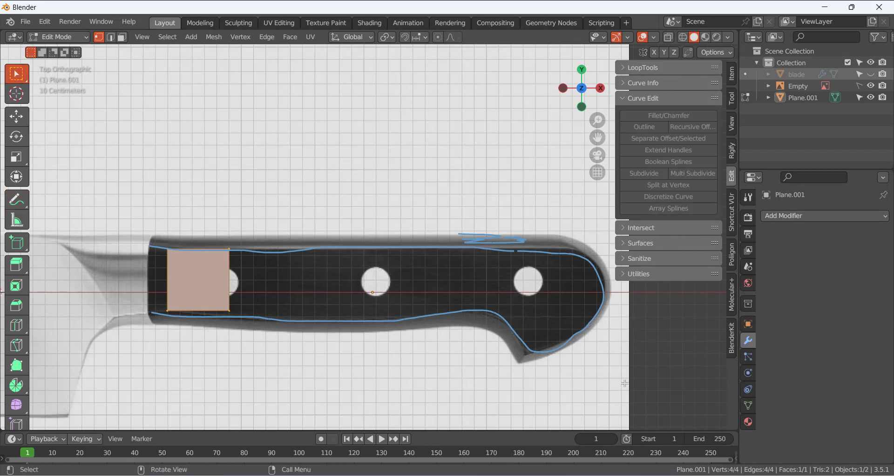
{"action": "left_click", "coordinate": [255, 269]}
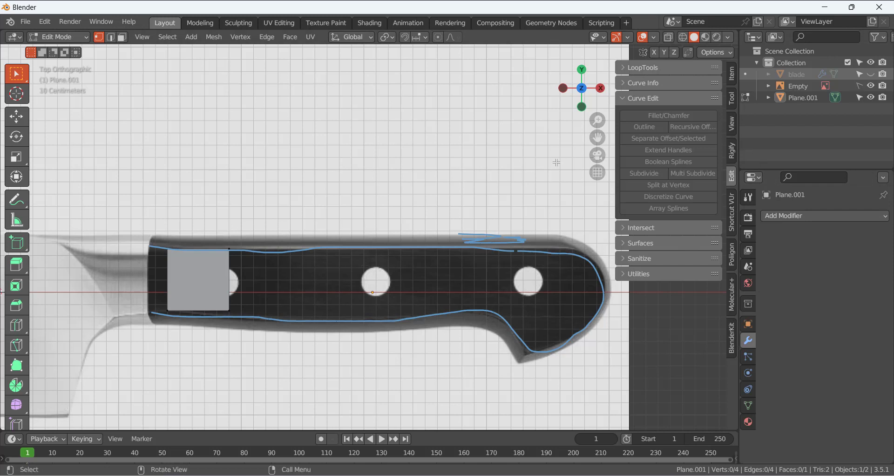
Leave editing of the plane and delete the annotation layer holding the traced handle outline.
{"action": "key", "text": "Tab"}
{"action": "left_click", "coordinate": [733, 117]}
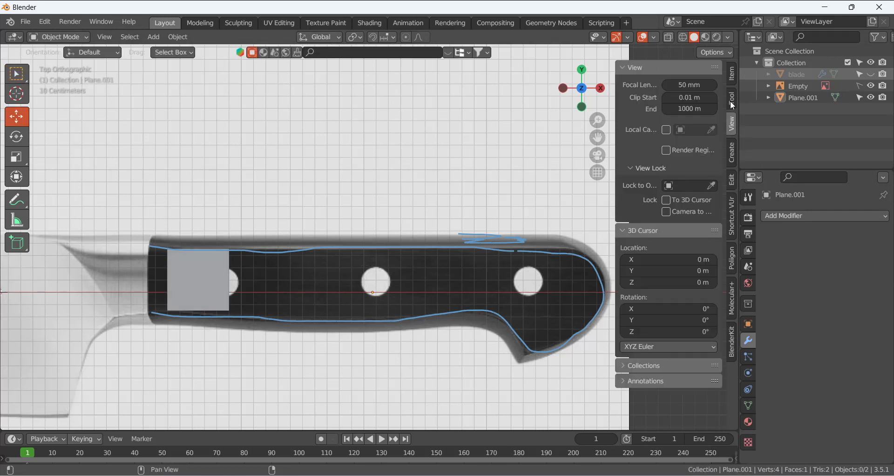
{"action": "left_click", "coordinate": [731, 99]}
{"action": "left_click", "coordinate": [732, 124]}
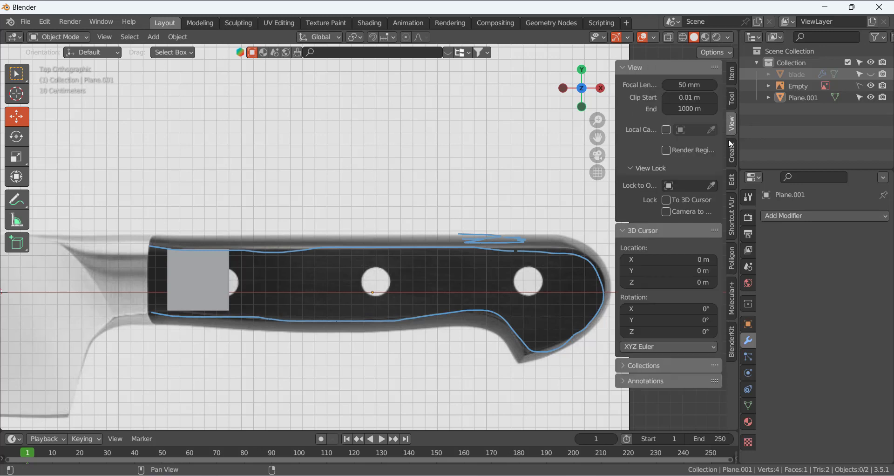
{"action": "left_click", "coordinate": [633, 380]}
{"action": "left_click", "coordinate": [712, 425]}
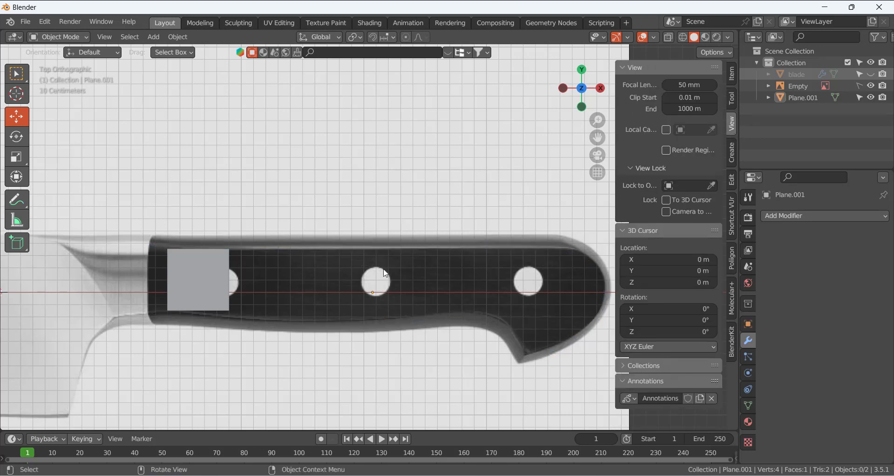
Edit the plane's mesh and scale all its vertices up slightly to meet the handle face's upper and lower contours.
{"action": "left_click", "coordinate": [193, 262]}
{"action": "key", "text": "Tab"}
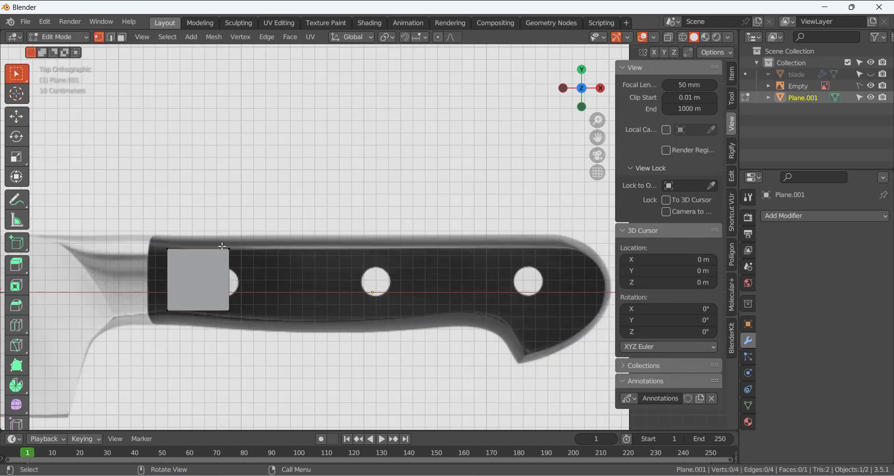
{"action": "key", "text": "b"}
{"action": "left_click_drag", "start_coordinate": [162, 250], "coordinate": [239, 313]}
{"action": "scroll", "coordinate": [223, 299], "scroll_direction": "up", "scroll_amount": 1}
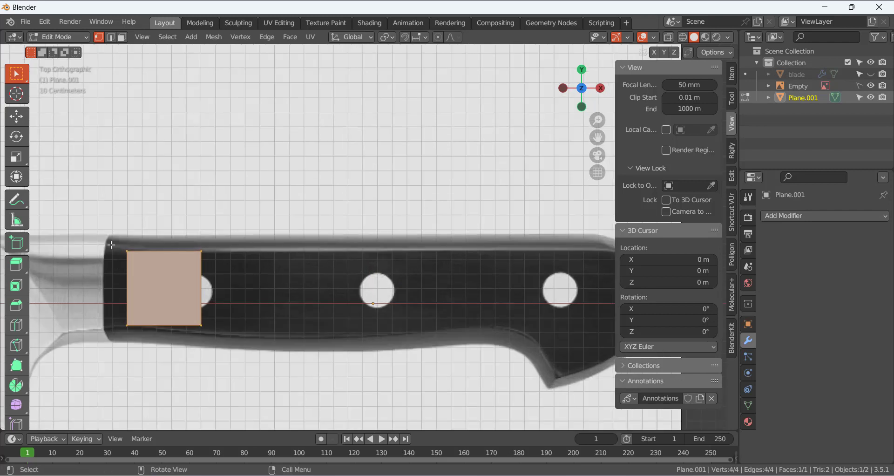
{"action": "left_click_drag", "start_coordinate": [111, 245], "coordinate": [216, 346]}
{"action": "key", "text": "s"}
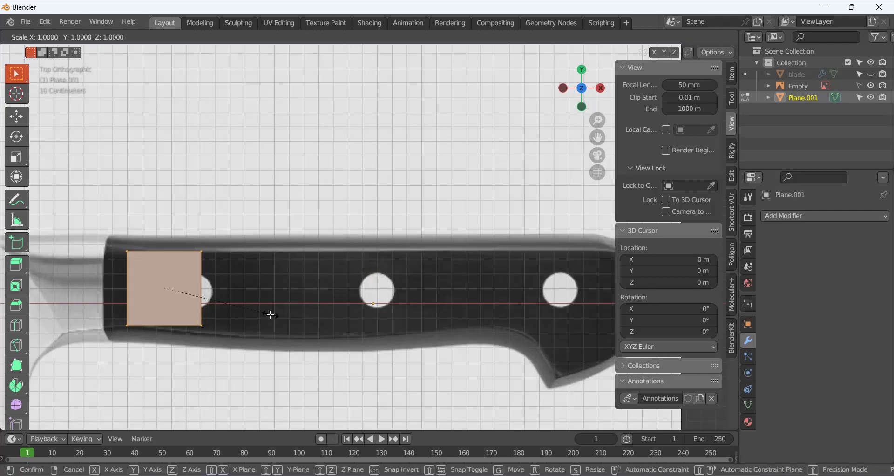
{"action": "left_click", "coordinate": [272, 315]}
{"action": "left_click", "coordinate": [217, 342]}
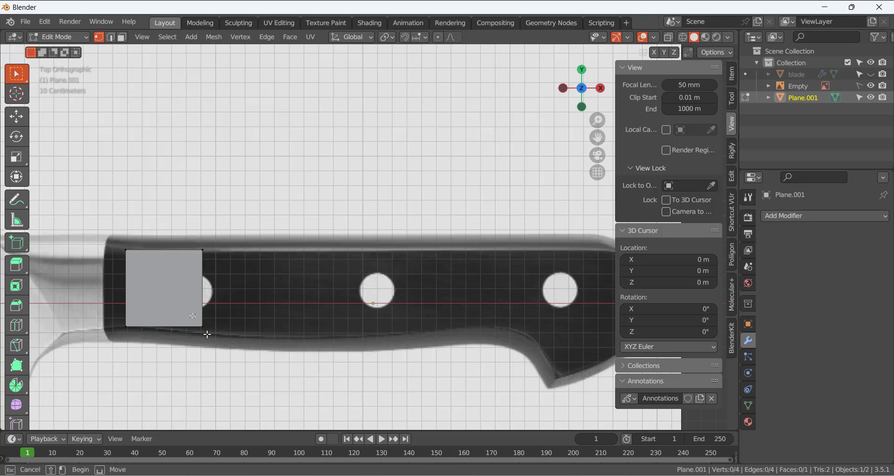
Extrude the plane's butt-side edge along X to just before the handle's middle rivet hole.
{"action": "left_click_drag", "start_coordinate": [184, 239], "coordinate": [223, 331]}
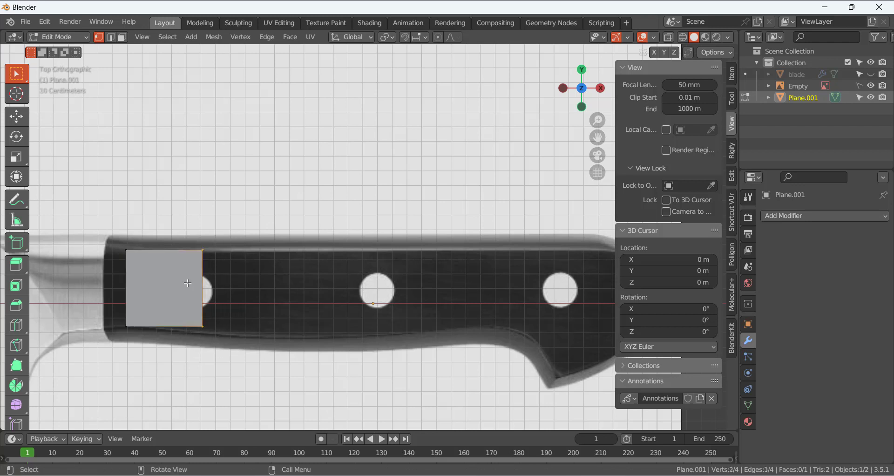
{"action": "key", "text": "e"}
{"action": "key", "text": "x"}
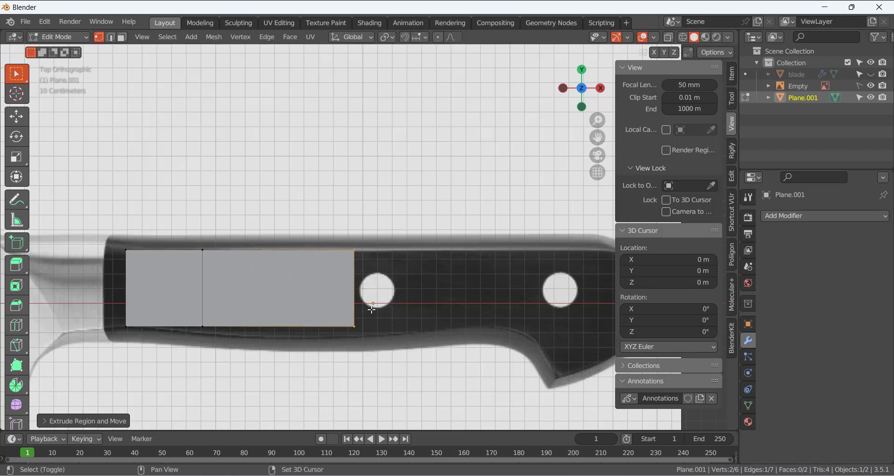
Extrude the end edge about 1.2 m along X to just before the rivet hole nearest the butt.
{"action": "scroll", "coordinate": [409, 308], "scroll_direction": "down", "scroll_amount": 2}
{"action": "middle_click_drag", "start_coordinate": [466, 284], "coordinate": [410, 284], "text": "shift"}
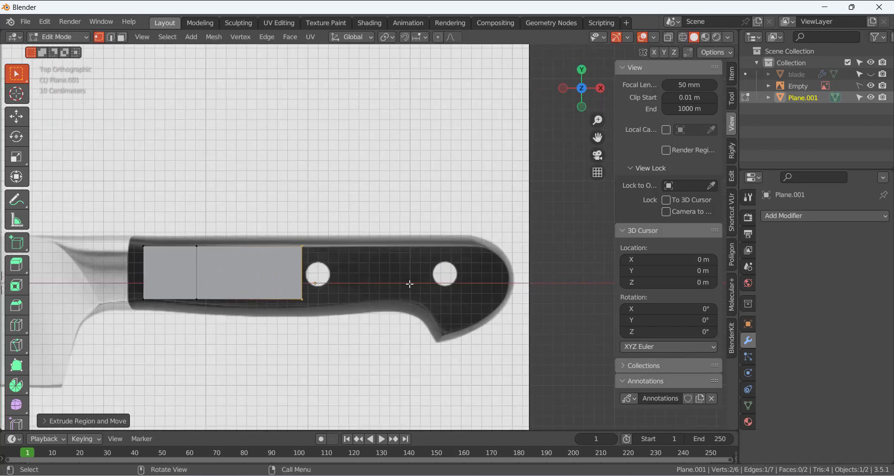
{"action": "key", "text": "e"}
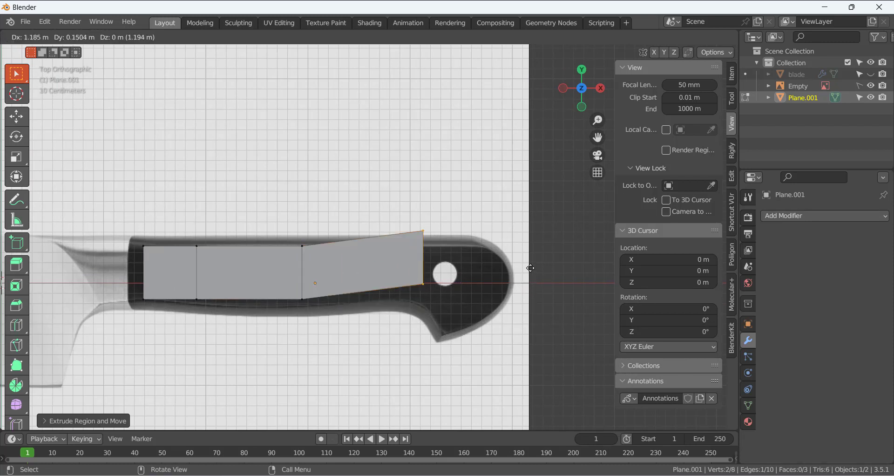
{"action": "key", "text": "x"}
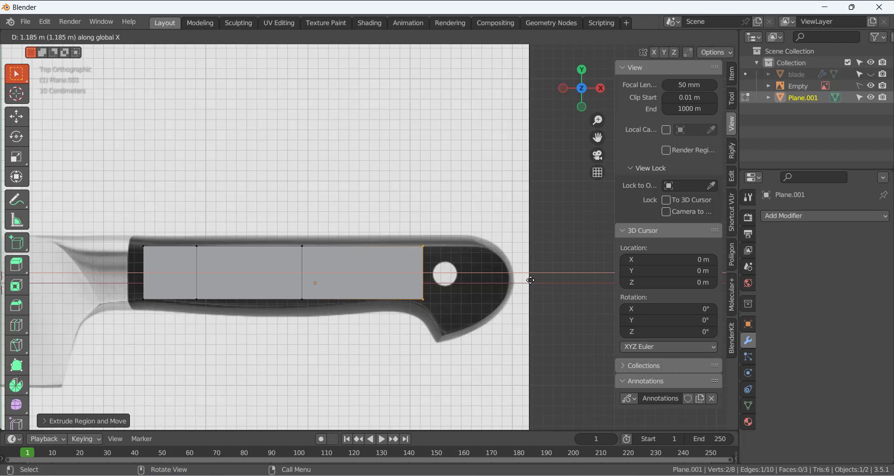
{"action": "left_click", "coordinate": [532, 281]}
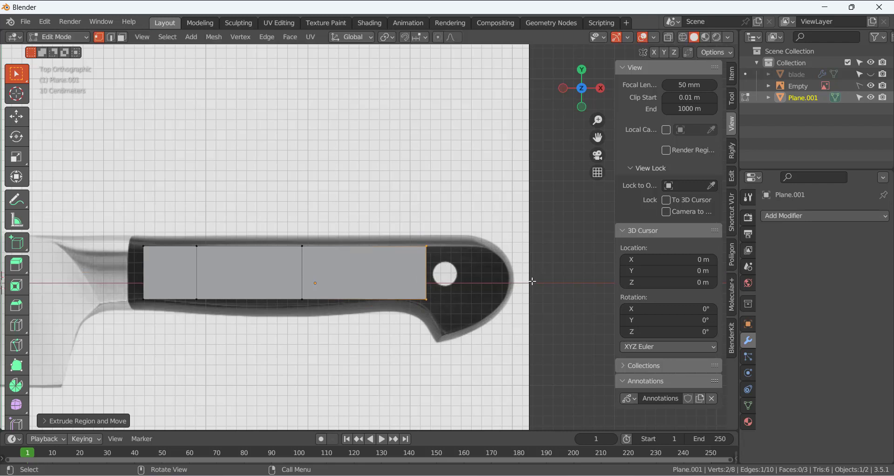
Extrude the end edge twice more, first past the last rivet hole and again to the handle's rounded butt.
{"action": "key", "text": "e"}
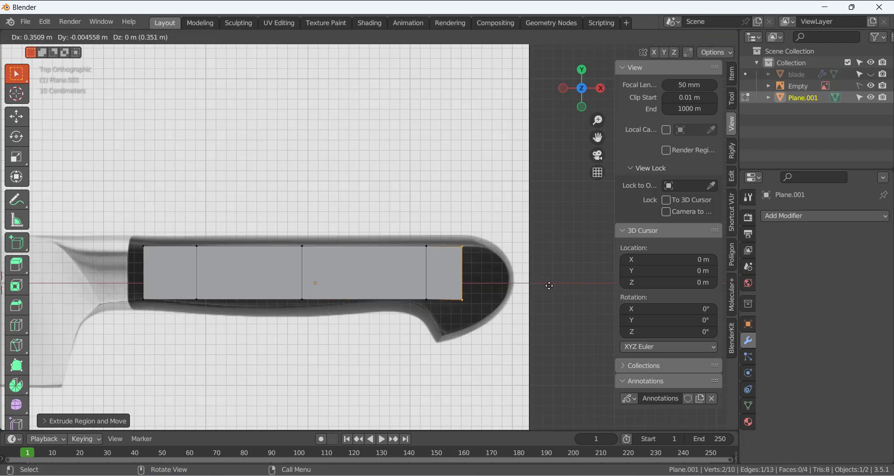
{"action": "left_click", "coordinate": [565, 286]}
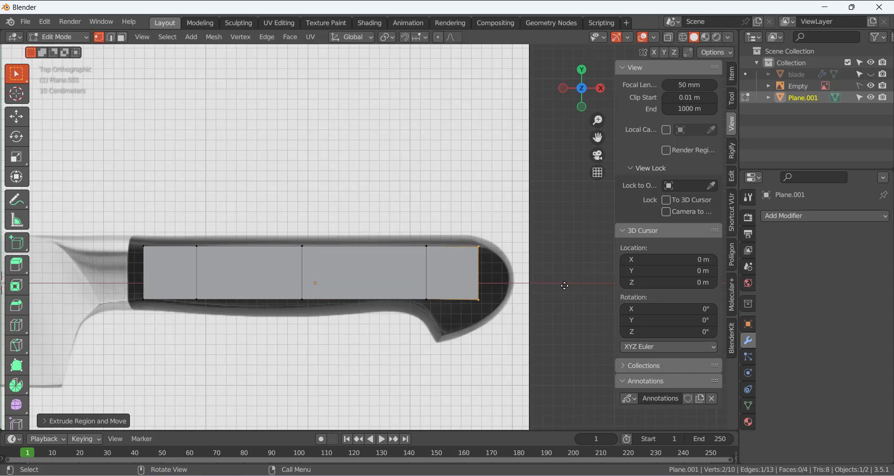
{"action": "key", "text": "e"}
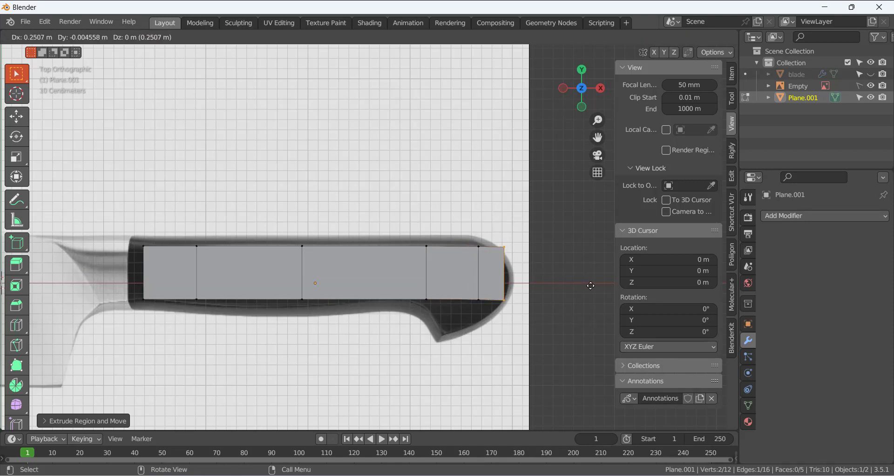
{"action": "key", "text": "x"}
{"action": "left_click", "coordinate": [591, 283]}
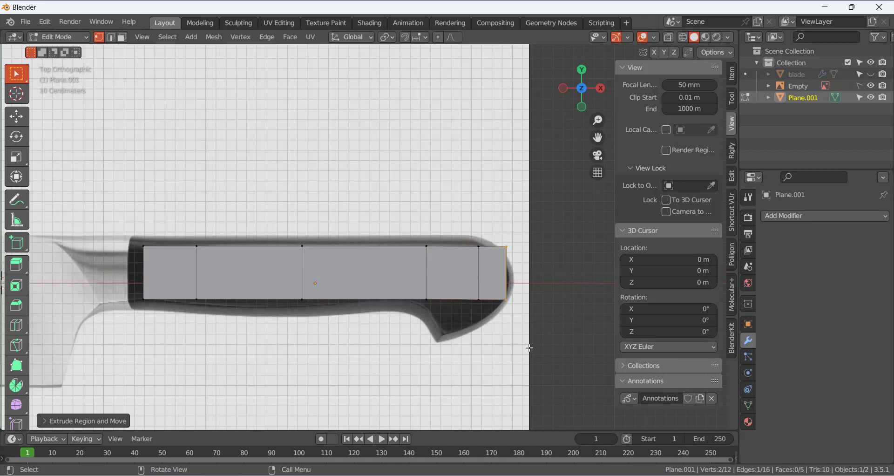
{"action": "left_click", "coordinate": [529, 344]}
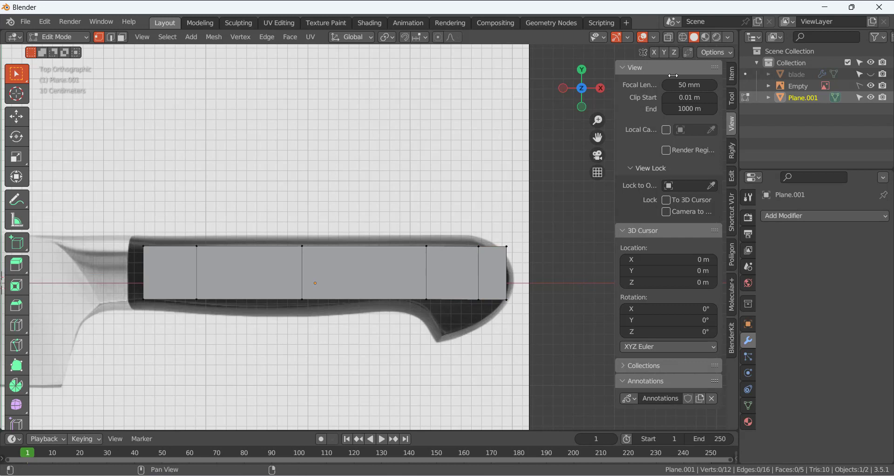
Turn on X-ray and slide the first inner edge toward the butt until it clears the blade-side rivet hole.
{"action": "left_click", "coordinate": [667, 39]}
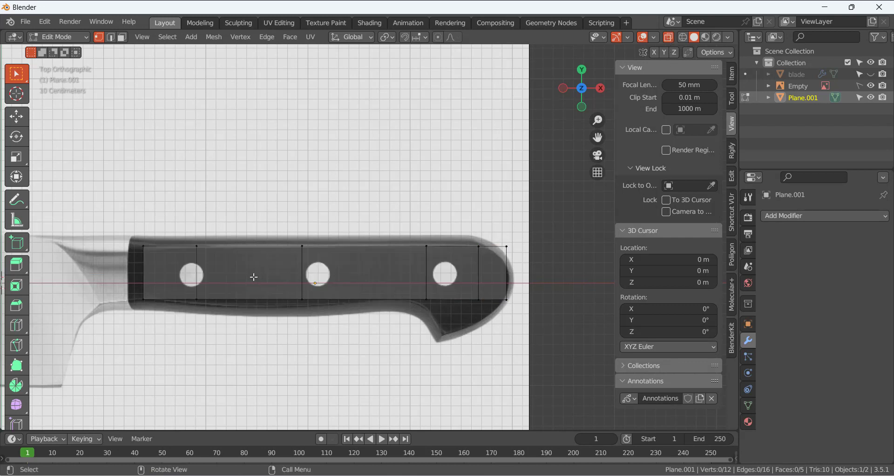
{"action": "scroll", "coordinate": [207, 305], "scroll_direction": "up", "scroll_amount": 1}
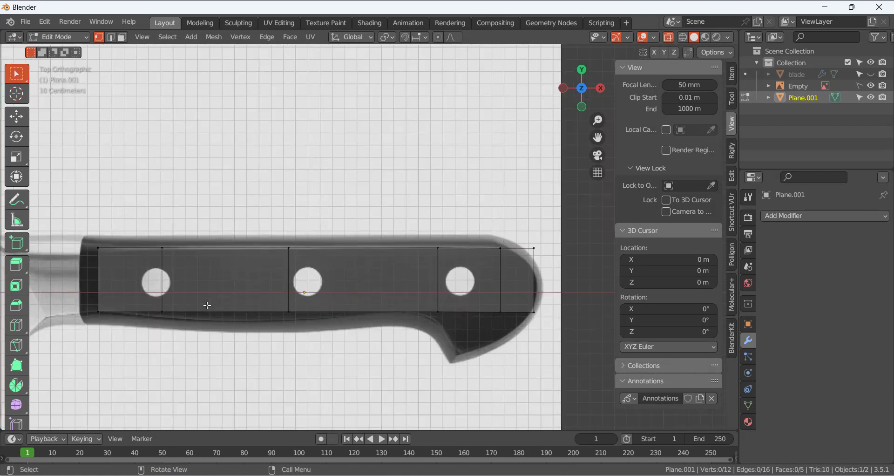
{"action": "left_click", "coordinate": [172, 305]}
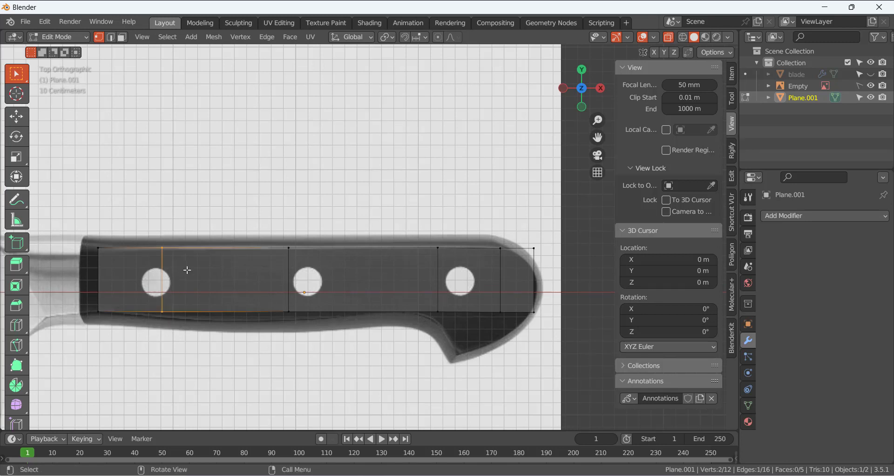
{"action": "key", "text": "g"}
{"action": "key", "text": "g"}
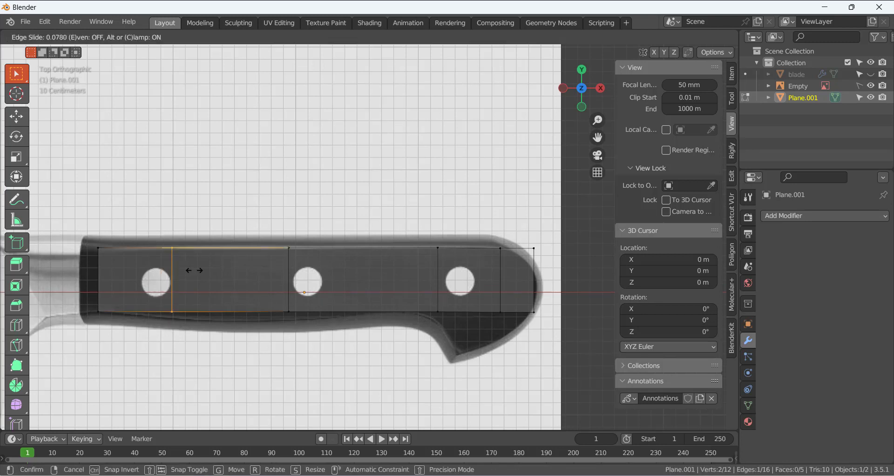
{"action": "left_click", "coordinate": [201, 271]}
{"action": "left_click", "coordinate": [186, 369]}
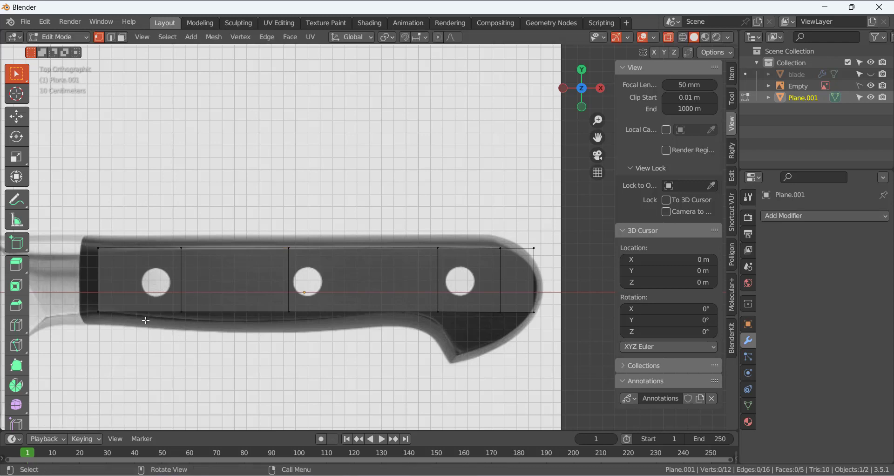
Move the mesh's blade-side end edge along X to the blade end of the handle.
{"action": "left_click_drag", "start_coordinate": [77, 232], "coordinate": [118, 325]}
{"action": "left_click", "coordinate": [16, 116]}
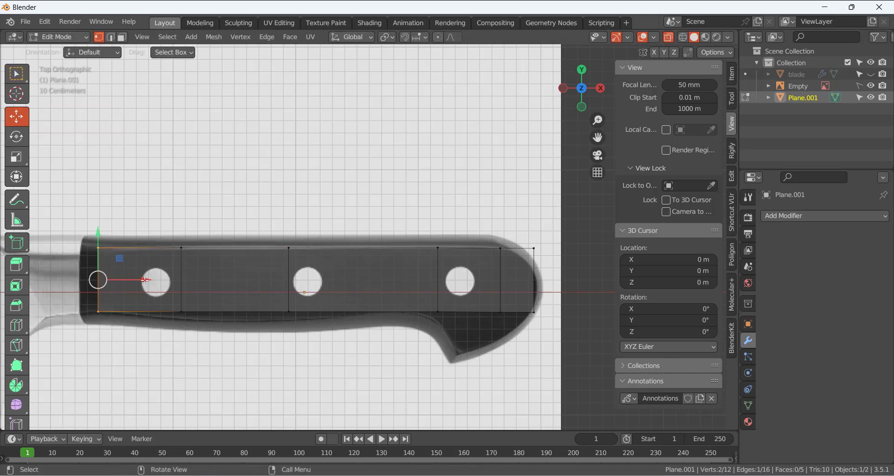
{"action": "left_click_drag", "start_coordinate": [144, 280], "coordinate": [125, 282]}
{"action": "left_click", "coordinate": [120, 386]}
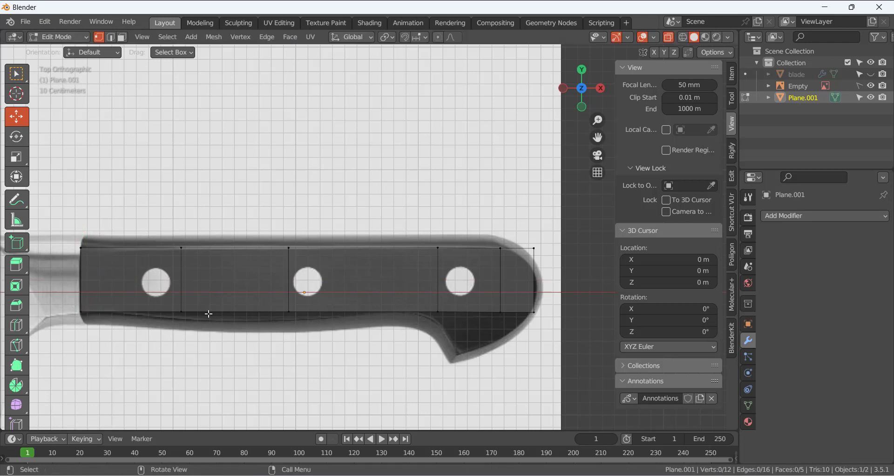
Move the two inner edges between the first and middle rivet holes slightly closer together along X.
{"action": "left_click_drag", "start_coordinate": [172, 250], "coordinate": [214, 319]}
{"action": "left_click_drag", "start_coordinate": [224, 282], "coordinate": [237, 281]}
{"action": "left_click", "coordinate": [282, 305]}
{"action": "left_click_drag", "start_coordinate": [278, 238], "coordinate": [305, 328]}
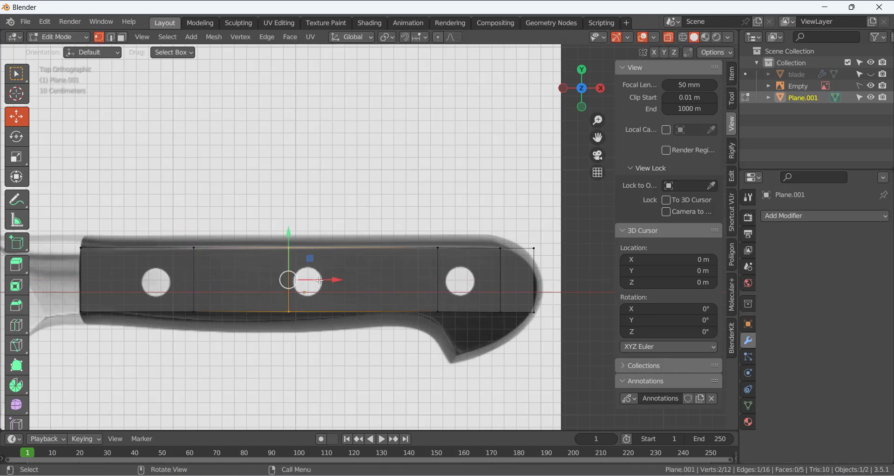
{"action": "left_click_drag", "start_coordinate": [326, 279], "coordinate": [315, 279]}
{"action": "left_click", "coordinate": [132, 307]}
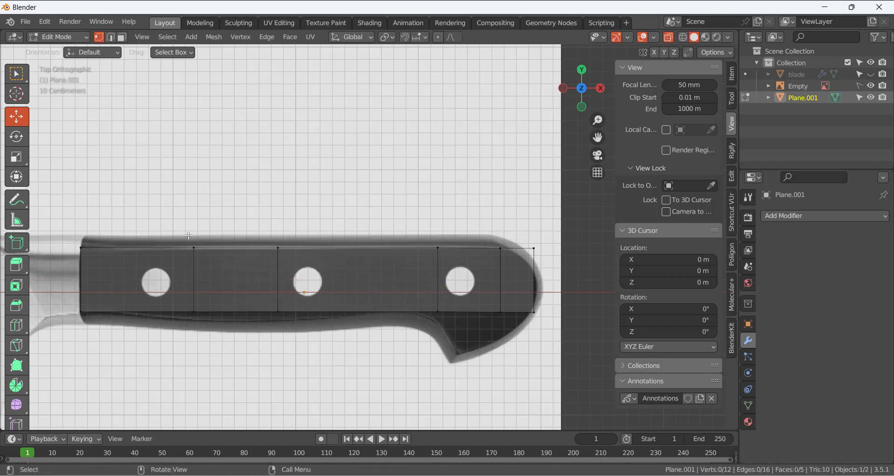
Lower the bottom vertices of the two edges between the first and middle rivet holes to the handle face's lower contour.
{"action": "left_click_drag", "start_coordinate": [183, 297], "coordinate": [213, 328]}
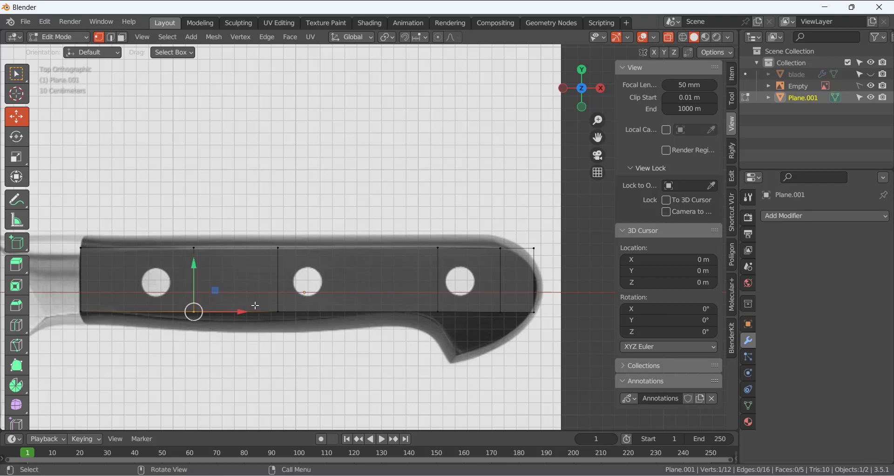
{"action": "left_click", "coordinate": [278, 311], "text": "shift"}
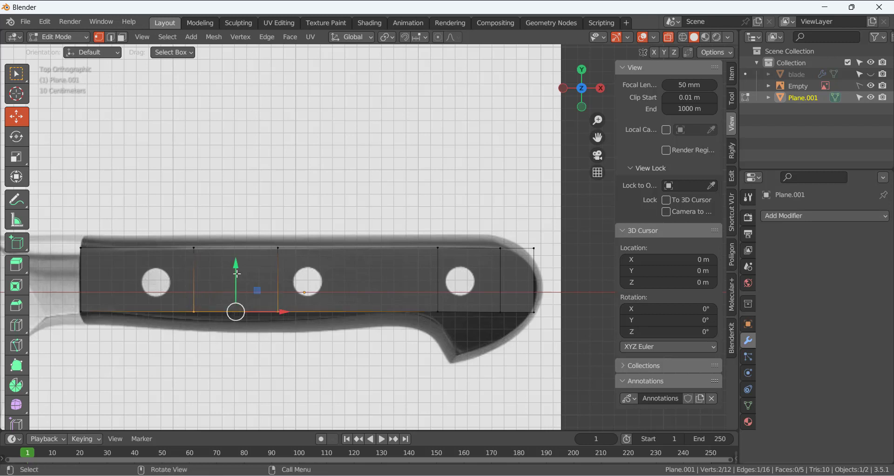
{"action": "left_click_drag", "start_coordinate": [237, 271], "coordinate": [240, 281]}
{"action": "left_click", "coordinate": [217, 350]}
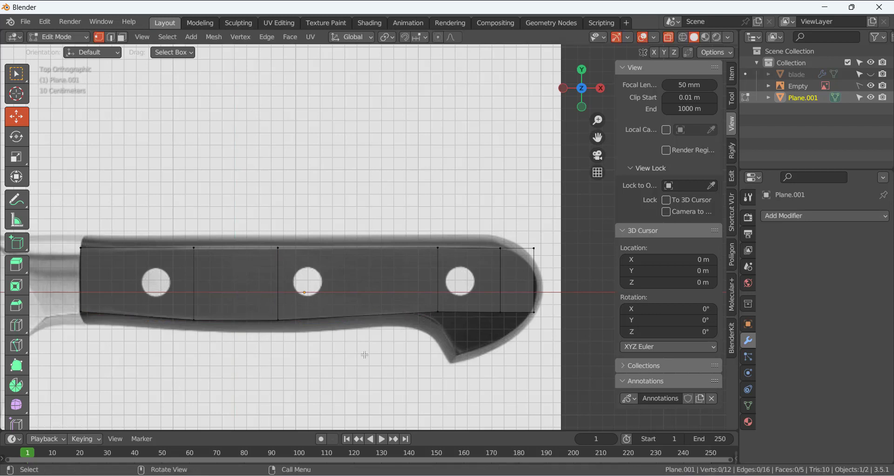
Add a loop cut between the middle and last rivet holes and slide it close to the middle hole.
{"action": "scroll", "coordinate": [364, 355], "scroll_direction": "right", "scroll_amount": 4, "text": "ctrl"}
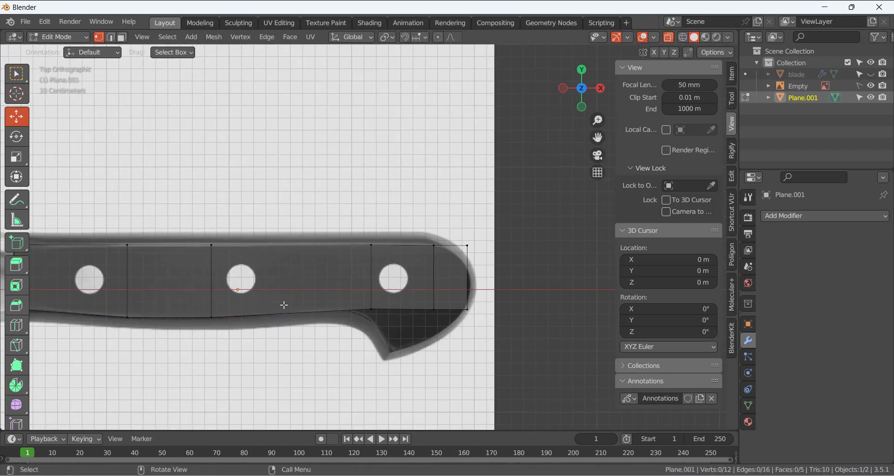
{"action": "key", "text": "ctrl+r"}
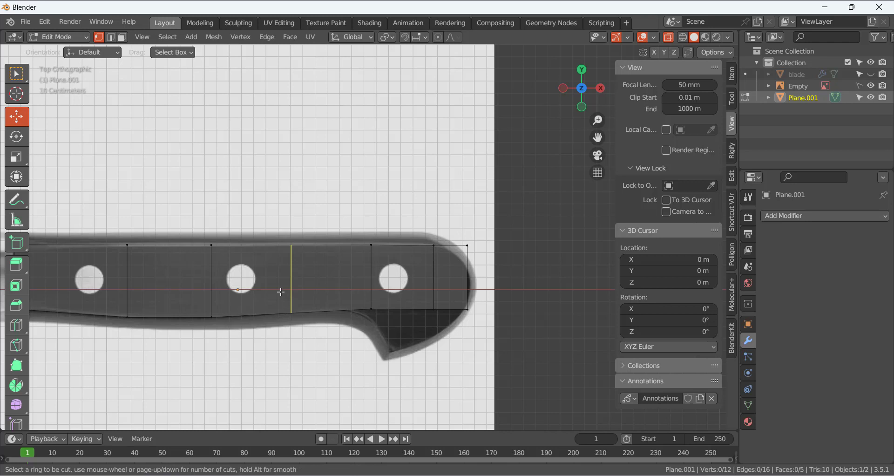
{"action": "left_click_drag", "start_coordinate": [281, 292], "coordinate": [249, 287]}
{"action": "left_click", "coordinate": [289, 347]}
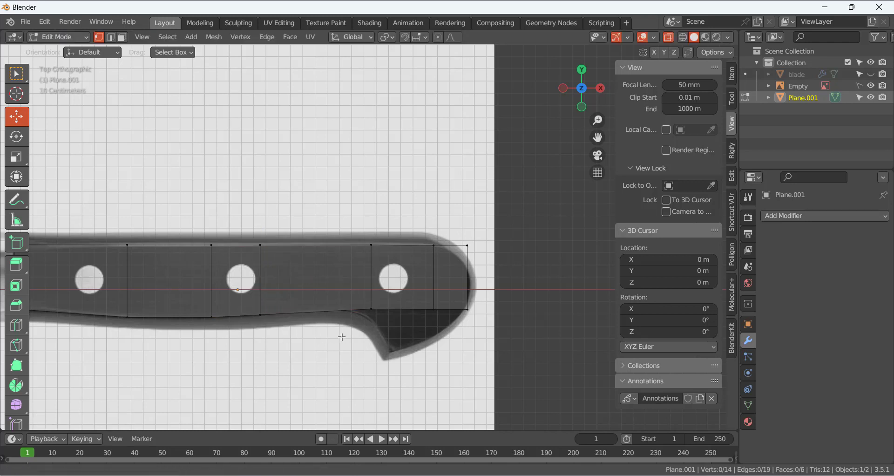
Move the edge just before the last rivet hole along X toward the middle hole, to where the lower contour starts curving down.
{"action": "middle_click_drag", "start_coordinate": [342, 335], "coordinate": [273, 325], "text": "shift"}
{"action": "left_click", "coordinate": [298, 300], "text": "alt"}
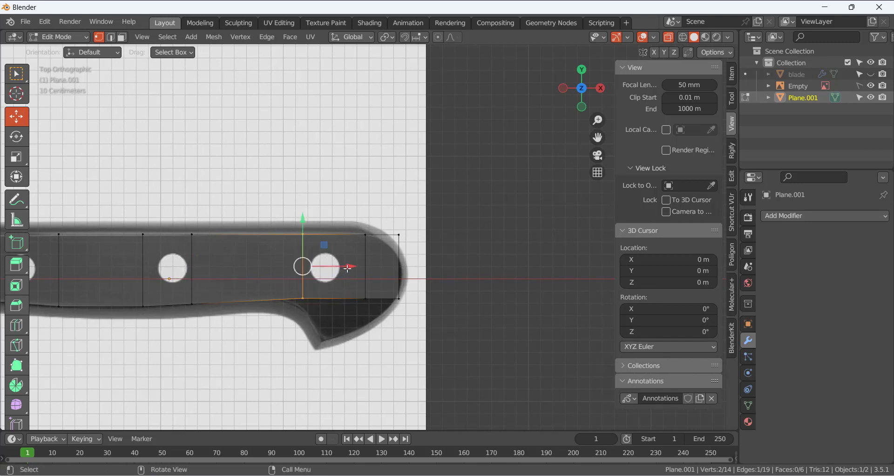
{"action": "left_click_drag", "start_coordinate": [349, 267], "coordinate": [309, 271]}
{"action": "left_click", "coordinate": [288, 352]}
Add three loop cuts around the last rivet hole and shift them along X so the middle cut runs through the hole's centre.
{"action": "key", "text": "ctrl+r"}
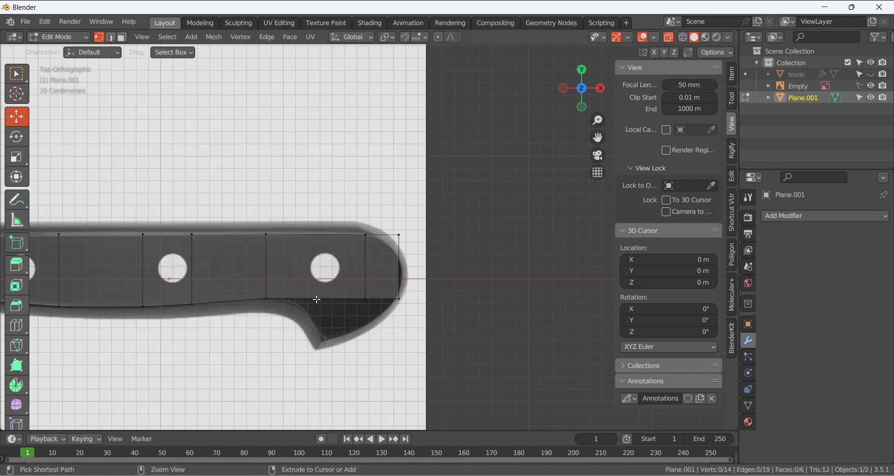
{"action": "scroll", "coordinate": [307, 284], "scroll_direction": "up", "scroll_amount": 2}
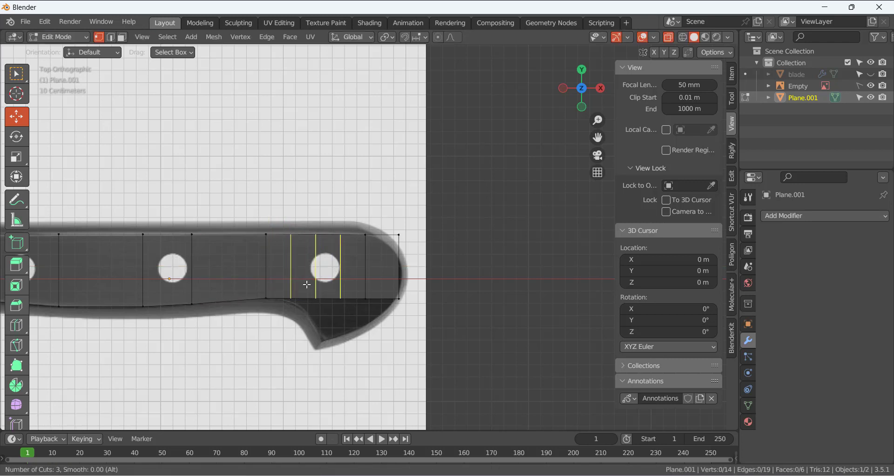
{"action": "left_click", "coordinate": [305, 284]}
{"action": "left_click", "coordinate": [345, 358]}
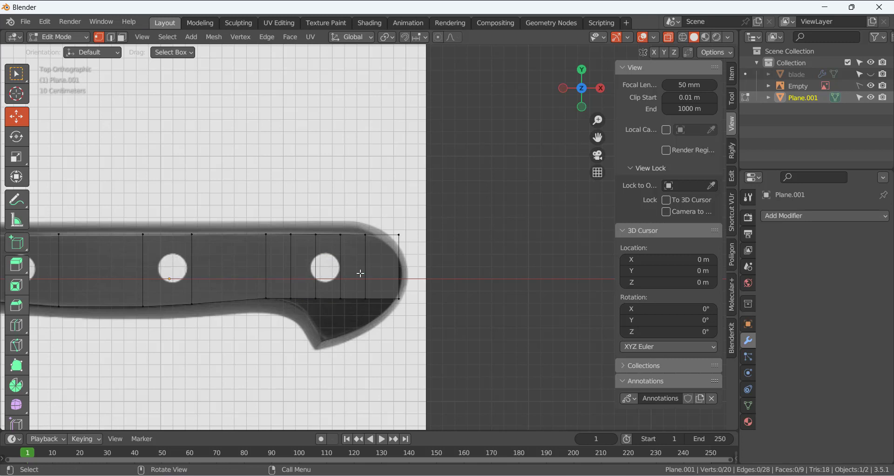
{"action": "left_click_drag", "start_coordinate": [284, 235], "coordinate": [354, 332]}
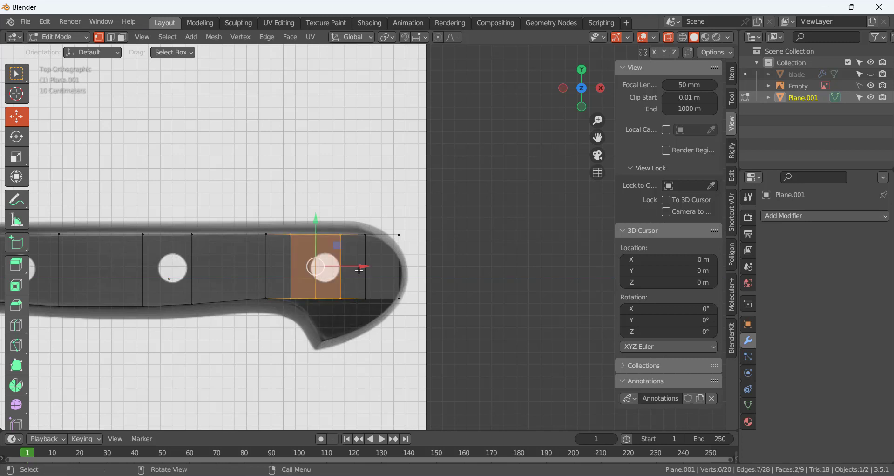
{"action": "left_click_drag", "start_coordinate": [365, 264], "coordinate": [375, 266]}
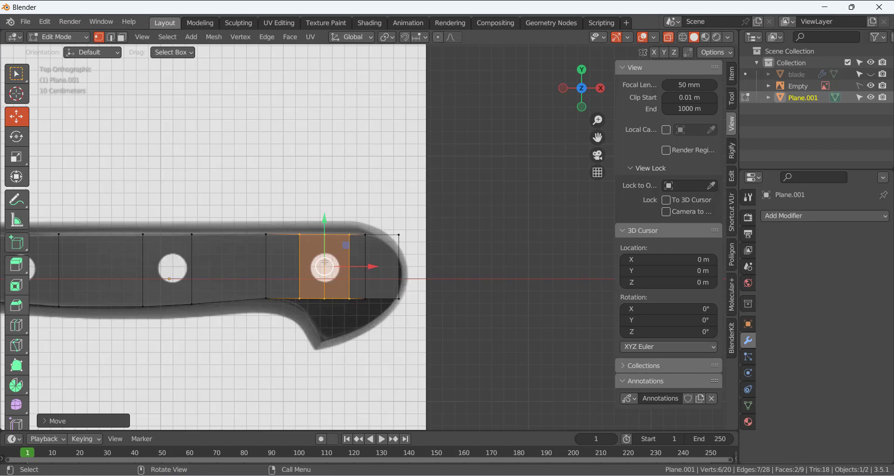
Lower the bottom vertices beneath the last rivet hole in stages until the first and last of them meet the heel's contour.
{"action": "left_click", "coordinate": [313, 331]}
{"action": "left_click_drag", "start_coordinate": [294, 291], "coordinate": [369, 313]}
{"action": "left_click_drag", "start_coordinate": [335, 253], "coordinate": [340, 264]}
{"action": "left_click", "coordinate": [350, 323]}
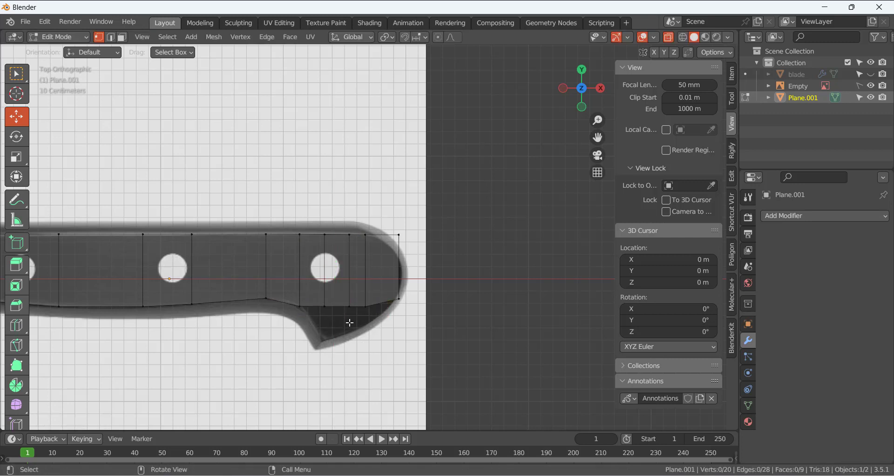
{"action": "left_click_drag", "start_coordinate": [321, 297], "coordinate": [377, 328]}
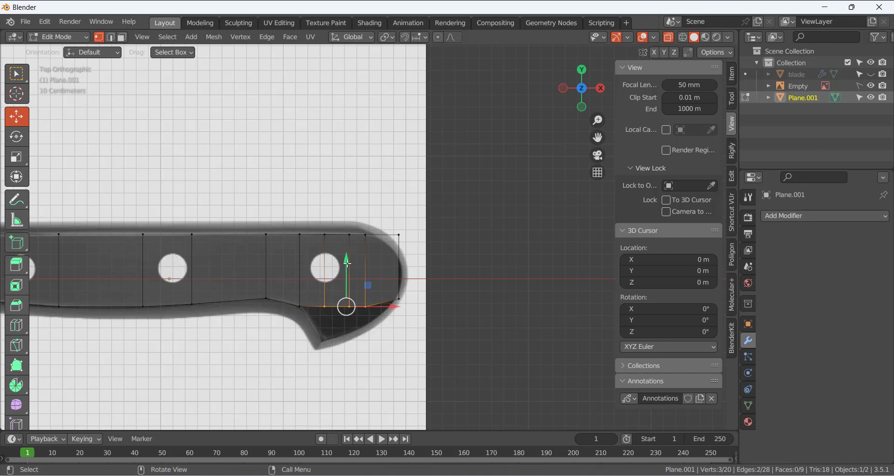
{"action": "left_click_drag", "start_coordinate": [347, 267], "coordinate": [351, 285]}
{"action": "left_click", "coordinate": [375, 333]}
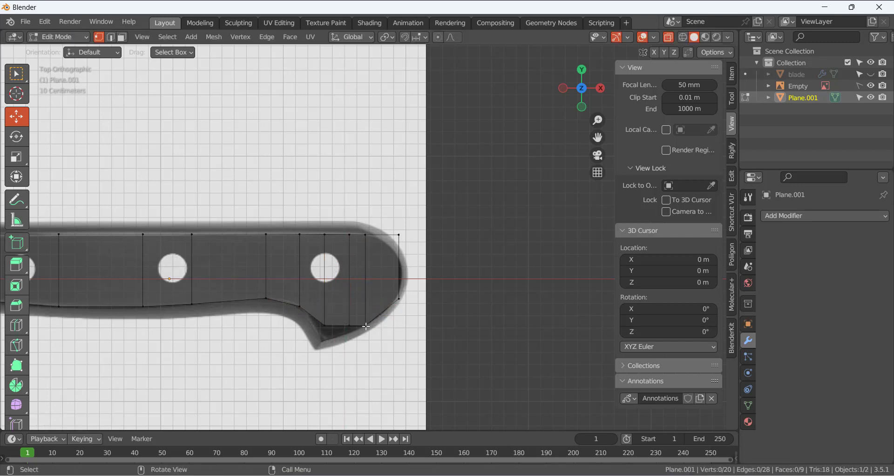
Lower the two bottom vertices directly beneath the last rivet hole to the heel's pointed tip and its slanted lower contour.
{"action": "left_click_drag", "start_coordinate": [318, 314], "coordinate": [357, 345]}
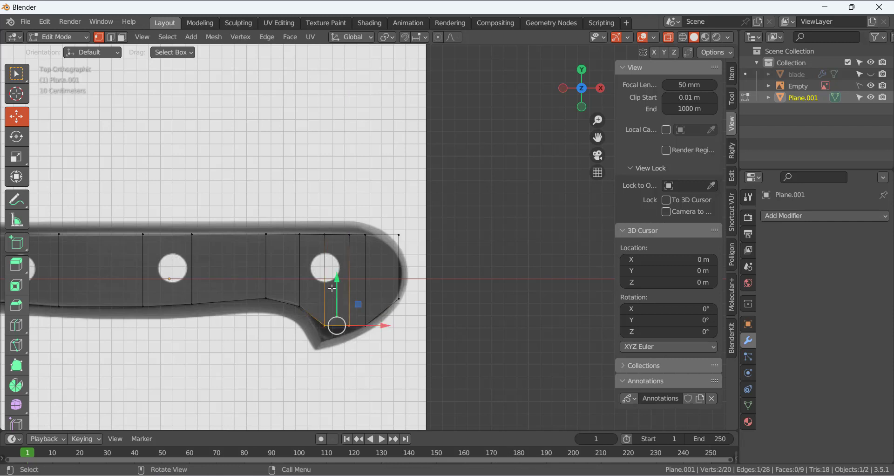
{"action": "mouse_move", "coordinate": [338, 287]}
{"action": "left_mouse_down"}
{"action": "mouse_move", "coordinate": [341, 300]}
{"action": "mouse_move", "coordinate": [349, 295]}
{"action": "left_mouse_up"}
{"action": "left_click", "coordinate": [348, 338]}
{"action": "left_click", "coordinate": [349, 340]}
{"action": "left_click", "coordinate": [366, 360]}
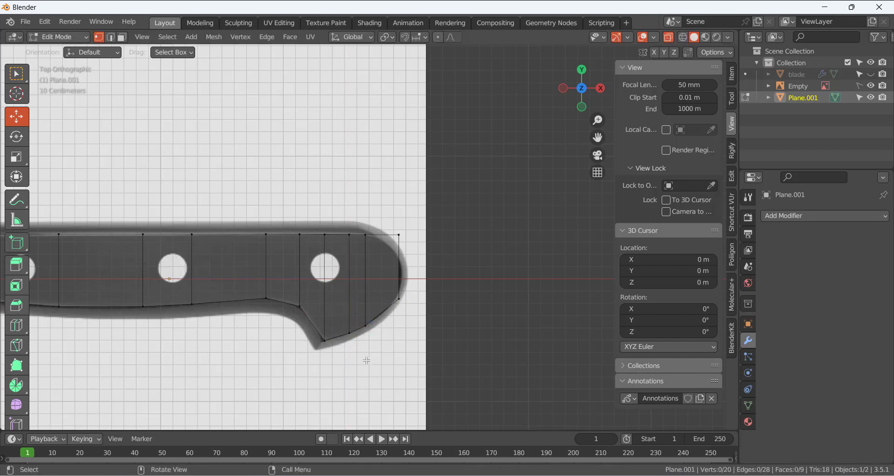
Move the handle face's end edge slightly outward along X to meet the rounded butt contour.
{"action": "scroll", "coordinate": [331, 287], "scroll_direction": "down", "scroll_amount": 1}
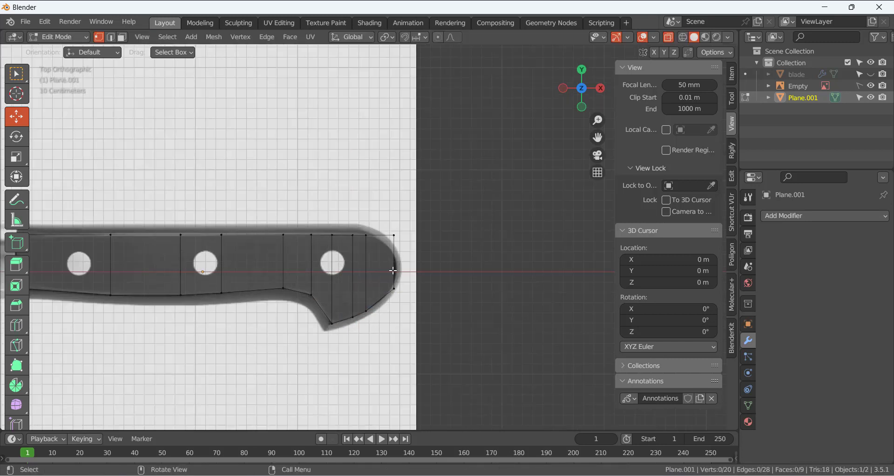
{"action": "left_click_drag", "start_coordinate": [390, 223], "coordinate": [411, 312]}
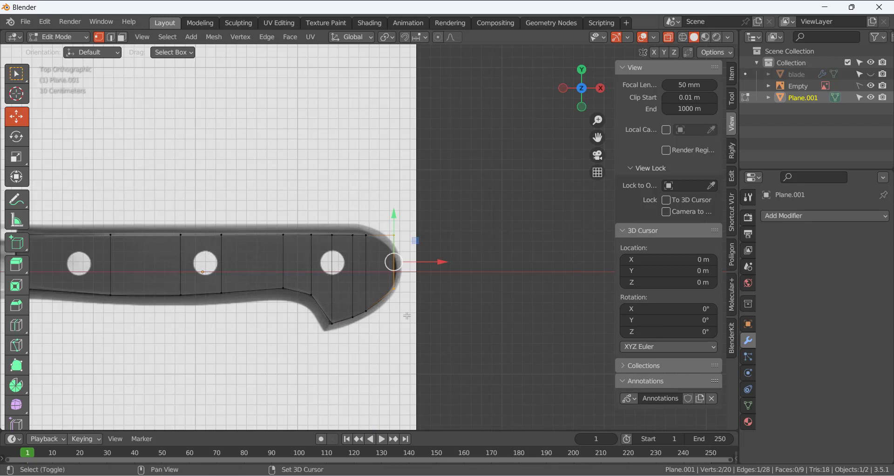
{"action": "middle_click_drag", "start_coordinate": [410, 311], "coordinate": [362, 315], "text": "shift"}
{"action": "scroll", "coordinate": [362, 315], "scroll_direction": "up", "scroll_amount": 3}
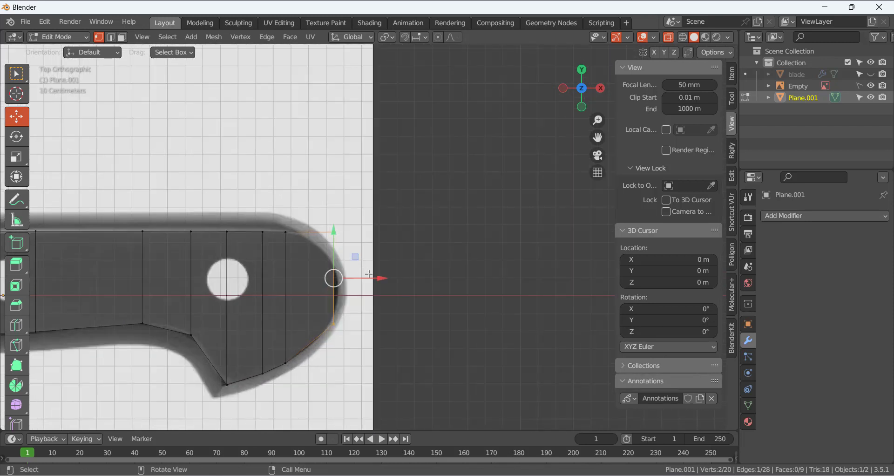
{"action": "left_click_drag", "start_coordinate": [377, 278], "coordinate": [381, 277]}
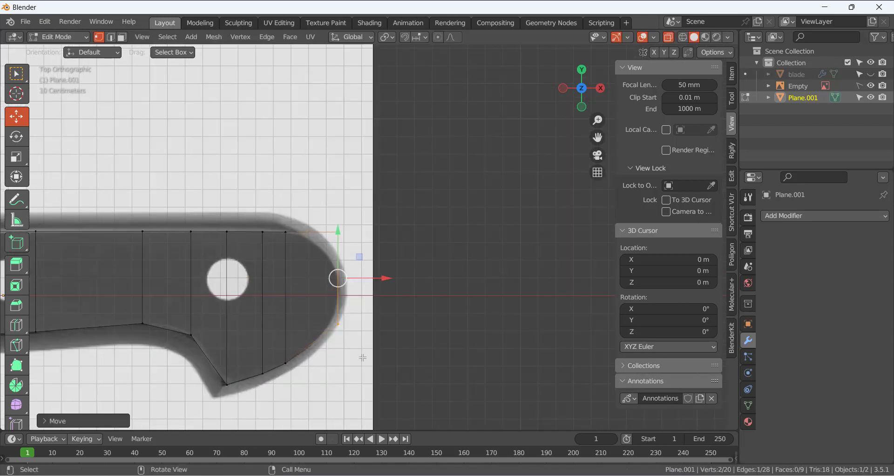
{"action": "left_click", "coordinate": [363, 363]}
Scale the end edge down along Y and lower its upper vertex, leaving a short edge at the butt's outermost curve.
{"action": "left_click_drag", "start_coordinate": [336, 230], "coordinate": [352, 372]}
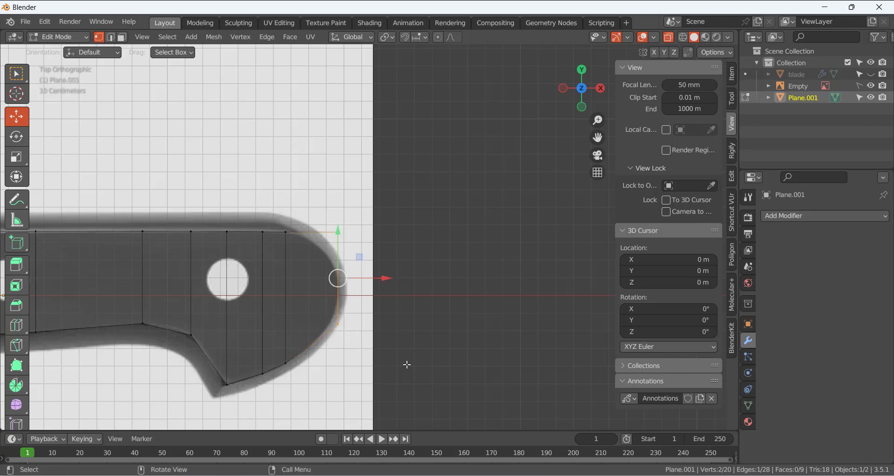
{"action": "key", "text": "s"}
{"action": "key", "text": "y"}
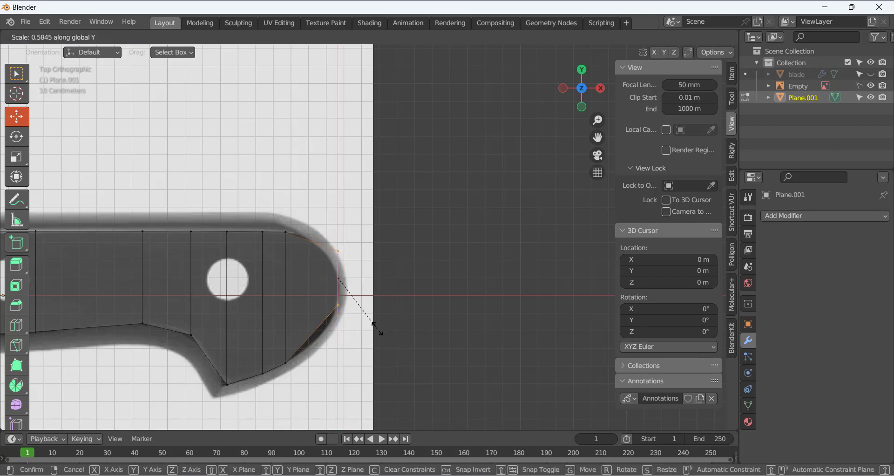
{"action": "left_click", "coordinate": [359, 296]}
{"action": "left_click_drag", "start_coordinate": [327, 241], "coordinate": [350, 271]}
{"action": "left_click_drag", "start_coordinate": [342, 227], "coordinate": [337, 260]}
{"action": "left_click", "coordinate": [351, 318]}
{"action": "left_click", "coordinate": [336, 291]}
{"action": "left_click", "coordinate": [372, 357]}
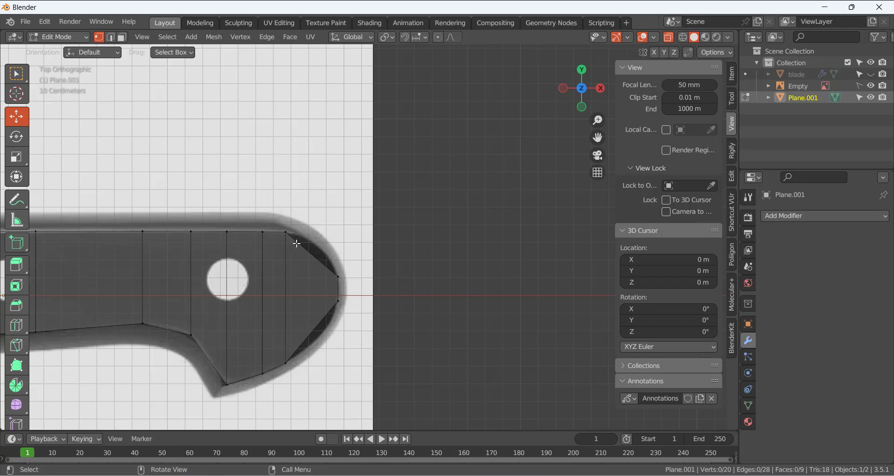
Add three evenly spaced loop cuts in the tapered section between the last inner edge and the short end edge.
{"action": "key", "text": "ctrl+r"}
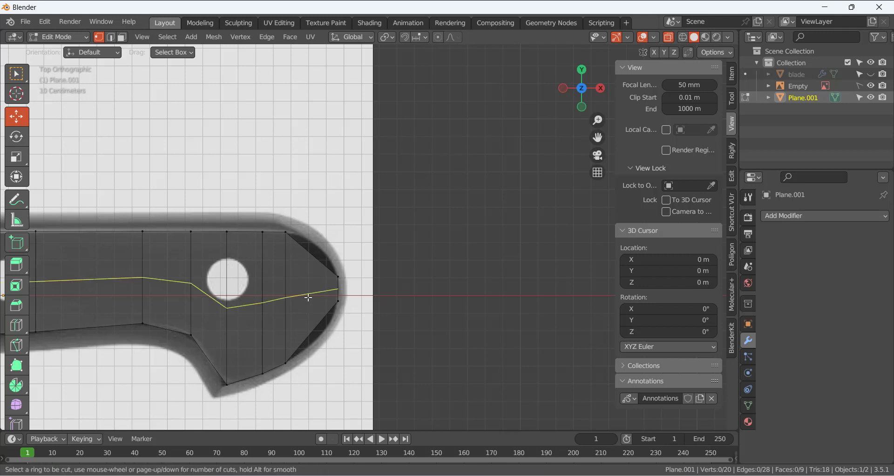
{"action": "scroll", "coordinate": [311, 276], "scroll_direction": "up", "scroll_amount": 2}
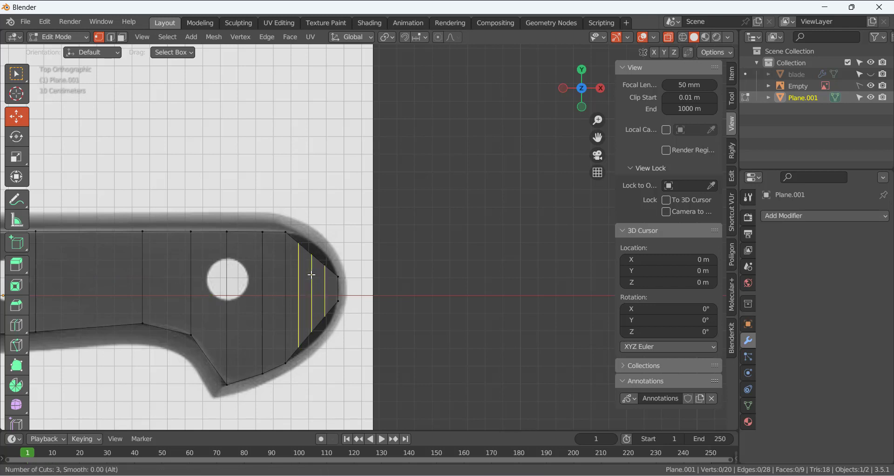
{"action": "left_click", "coordinate": [311, 275]}
{"action": "right_click", "coordinate": [344, 355]}
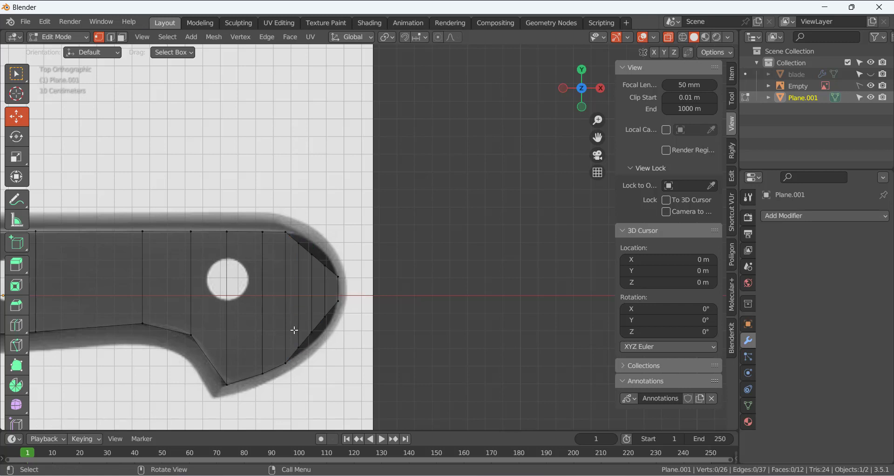
Lower the bottom vertices of the three butt cuts to follow the handle's rounded lower contour.
{"action": "left_click_drag", "start_coordinate": [296, 307], "coordinate": [330, 351]}
{"action": "left_click_drag", "start_coordinate": [313, 289], "coordinate": [312, 295]}
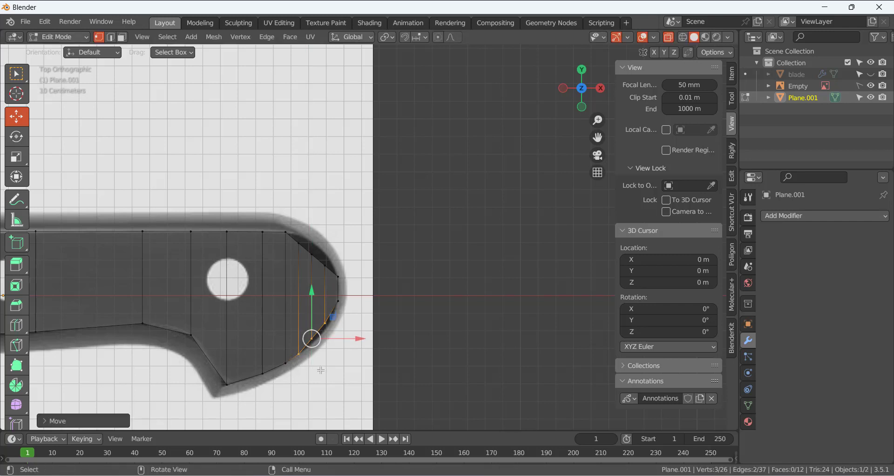
{"action": "left_click", "coordinate": [321, 370]}
{"action": "left_click_drag", "start_coordinate": [311, 317], "coordinate": [331, 352]}
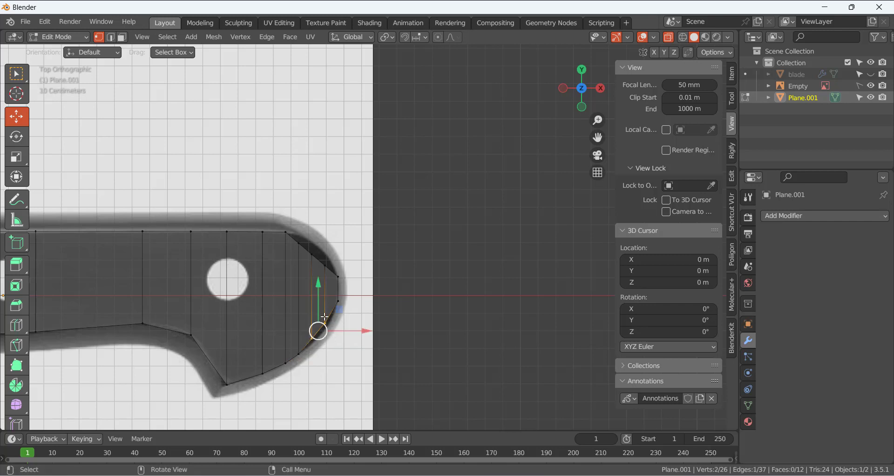
{"action": "left_click_drag", "start_coordinate": [319, 291], "coordinate": [336, 340]}
{"action": "left_click", "coordinate": [344, 375]}
{"action": "left_click_drag", "start_coordinate": [326, 288], "coordinate": [326, 288]}
{"action": "left_click", "coordinate": [368, 370]}
Raise the top vertices of the three butt cuts and the end edge's upper vertex to follow the rounded upper contour.
{"action": "left_click_drag", "start_coordinate": [295, 241], "coordinate": [334, 282]}
{"action": "left_click_drag", "start_coordinate": [312, 214], "coordinate": [317, 203]}
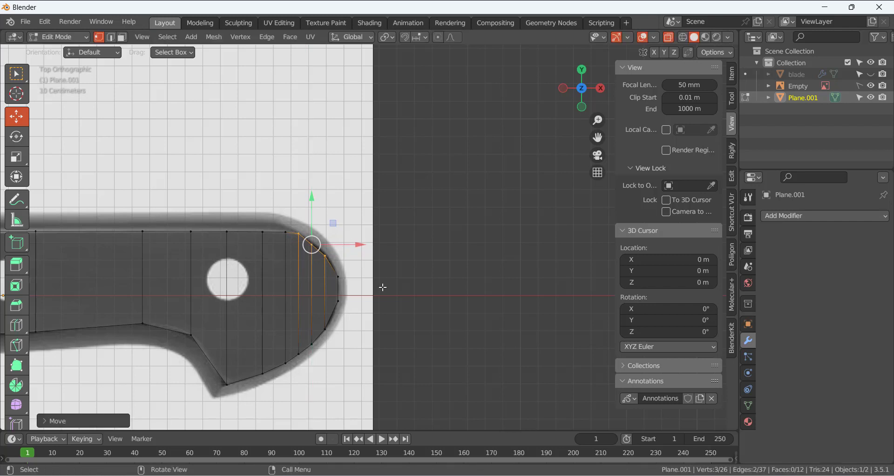
{"action": "left_click", "coordinate": [383, 287]}
{"action": "left_click_drag", "start_coordinate": [308, 238], "coordinate": [318, 257]}
{"action": "left_click_drag", "start_coordinate": [312, 215], "coordinate": [326, 218]}
{"action": "left_click", "coordinate": [364, 276]}
{"action": "left_click", "coordinate": [322, 257]}
{"action": "left_click", "coordinate": [362, 295]}
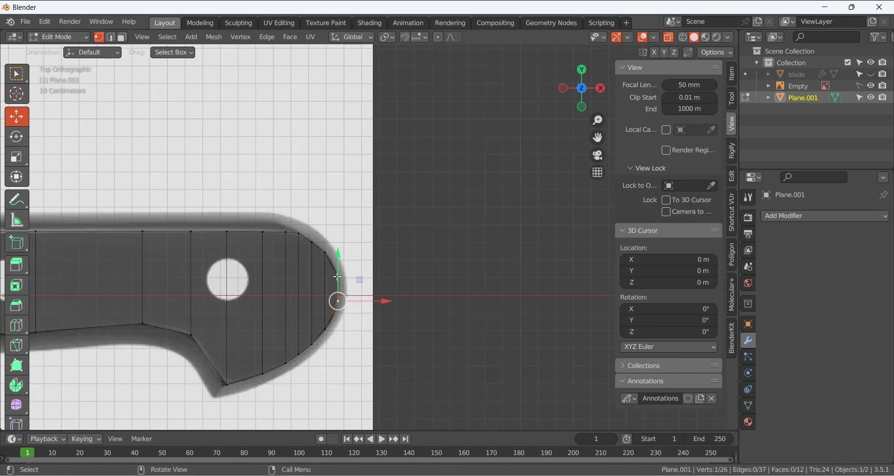
{"action": "left_click_drag", "start_coordinate": [338, 271], "coordinate": [339, 245]}
{"action": "scroll", "coordinate": [378, 328], "scroll_direction": "down", "scroll_amount": 2}
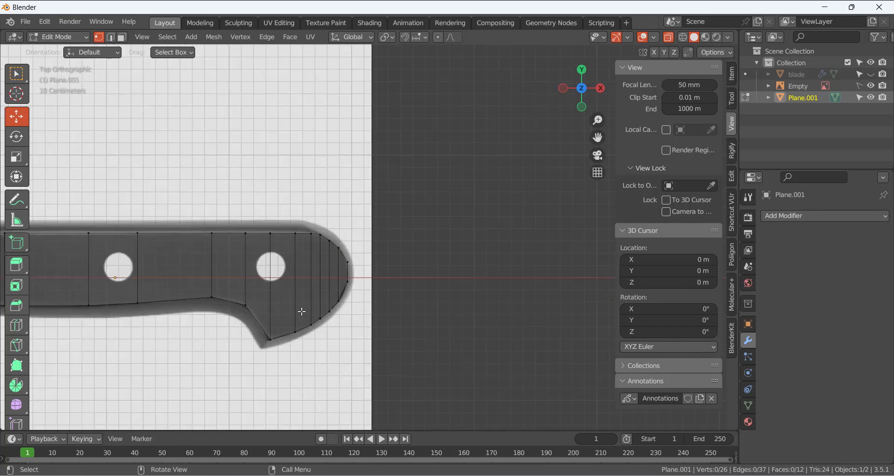
{"action": "scroll", "coordinate": [302, 311], "scroll_direction": "down", "scroll_amount": 2}
{"action": "scroll", "coordinate": [191, 307], "scroll_direction": "up", "scroll_amount": 5, "text": "ctrl"}
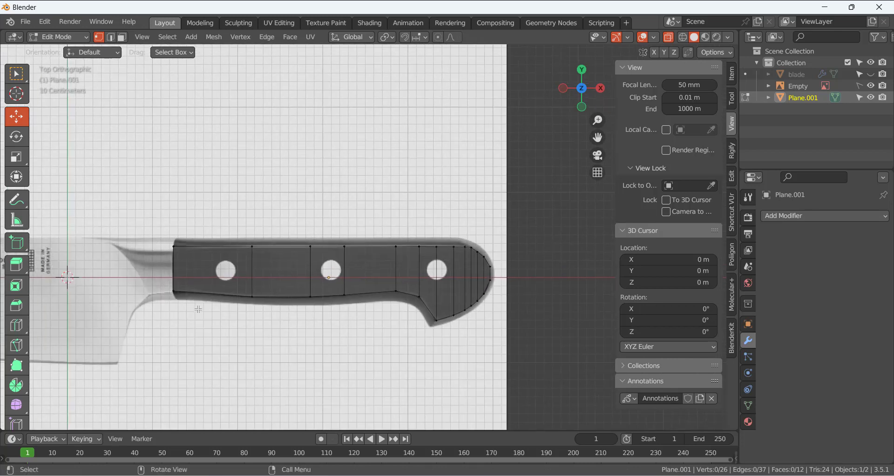
{"action": "scroll", "coordinate": [199, 309], "scroll_direction": "up", "scroll_amount": 3}
{"action": "scroll", "coordinate": [209, 321], "scroll_direction": "up", "scroll_amount": 3, "text": "ctrl"}
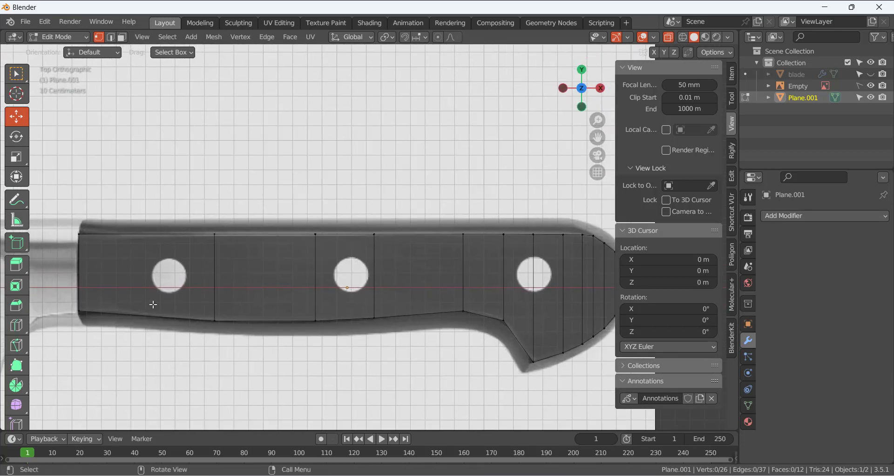
{"action": "key", "text": "ctrl+r"}
{"action": "scroll", "coordinate": [142, 300], "scroll_direction": "up", "scroll_amount": 2}
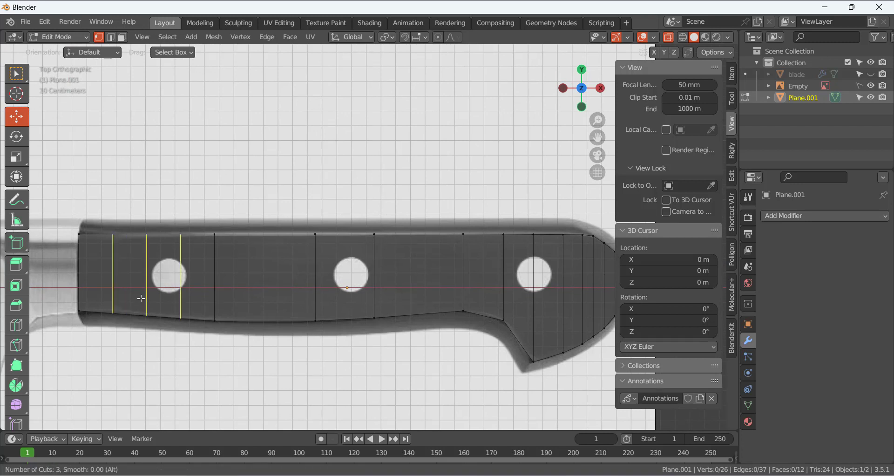
{"action": "key", "text": "Escape"}
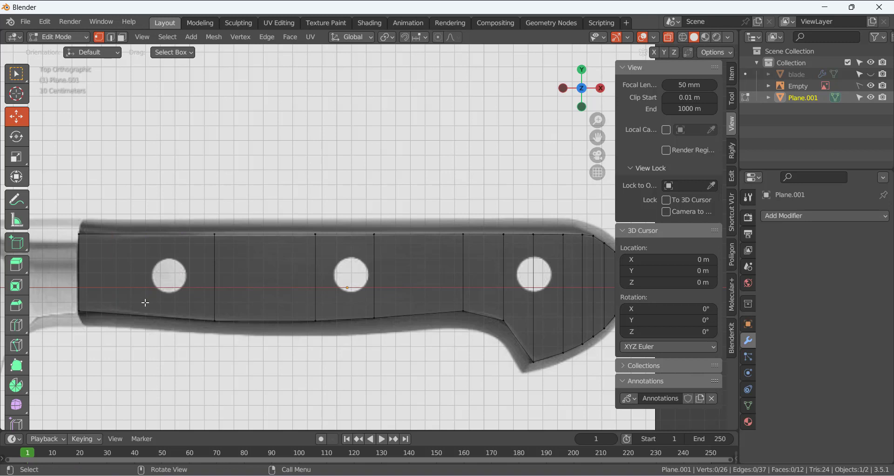
Add a loop cut between the handle's blade end and the first rivet hole, and raise its lower vertex slightly to follow the reference outline.
{"action": "key", "text": "ctrl+r"}
{"action": "left_click", "coordinate": [144, 303]}
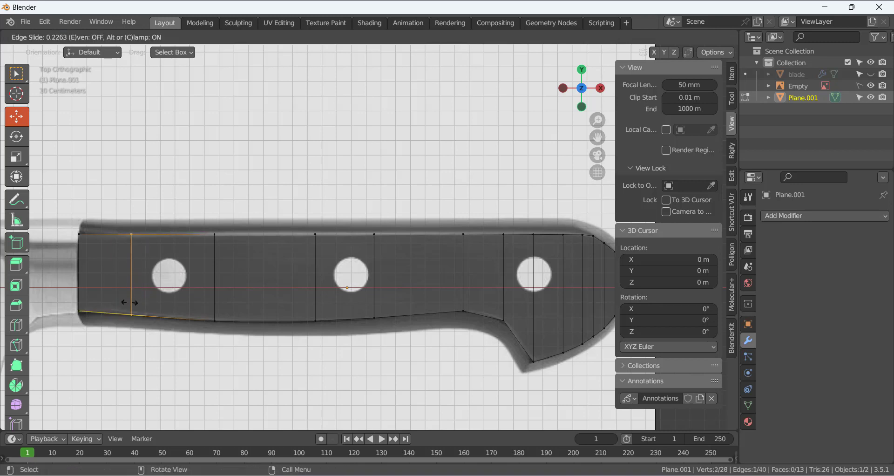
{"action": "left_click", "coordinate": [129, 302]}
{"action": "left_click", "coordinate": [156, 384]}
{"action": "left_click", "coordinate": [131, 316]}
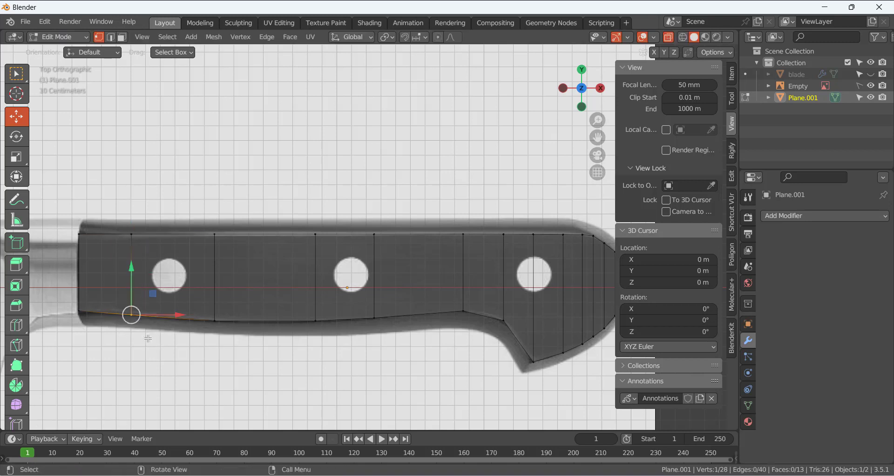
{"action": "left_click_drag", "start_coordinate": [132, 277], "coordinate": [135, 272]}
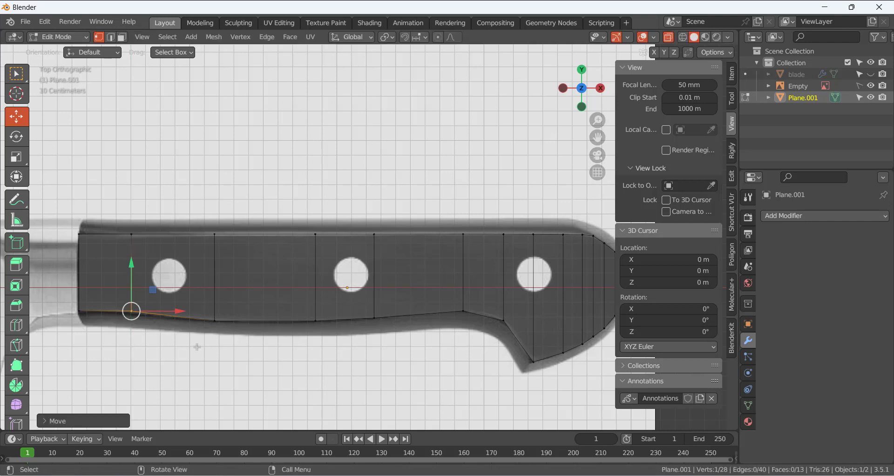
Add three parallel loop cuts across the first rivet hole, sliding them so the middle cut passes through its centre.
{"action": "left_click", "coordinate": [185, 298]}
{"action": "key", "text": "ctrl+r"}
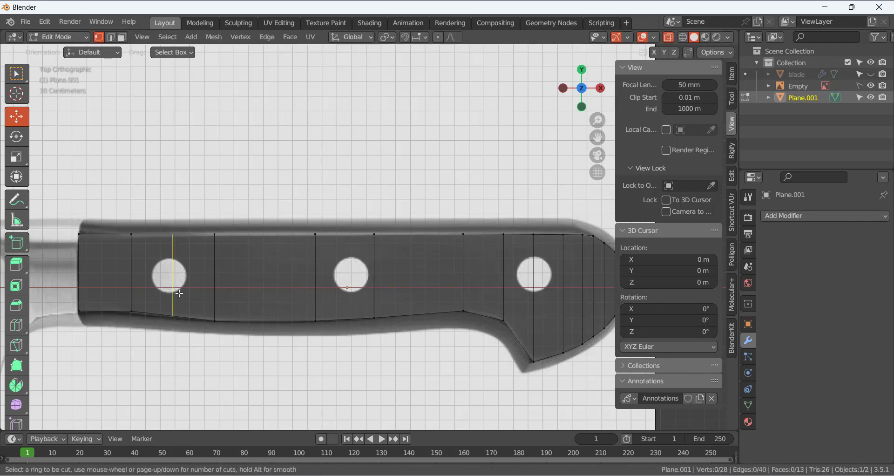
{"action": "scroll", "coordinate": [180, 293], "scroll_direction": "up", "scroll_amount": 2}
{"action": "left_click", "coordinate": [179, 294]}
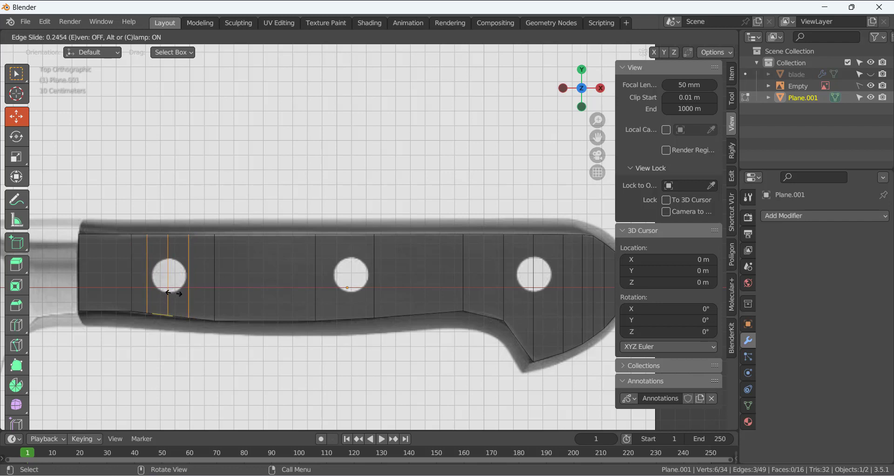
{"action": "left_click", "coordinate": [170, 292]}
{"action": "left_click", "coordinate": [197, 365]}
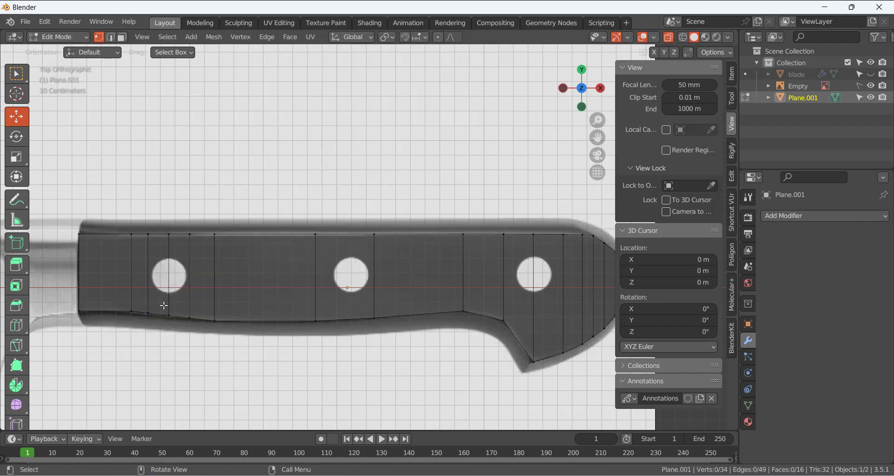
Raise the lower vertices of the left and middle cuts at the first rivet hole slightly to smooth the handle's bottom edge.
{"action": "scroll", "coordinate": [161, 340], "scroll_direction": "up", "scroll_amount": 2}
{"action": "scroll", "coordinate": [162, 368], "scroll_direction": "down", "scroll_amount": 1}
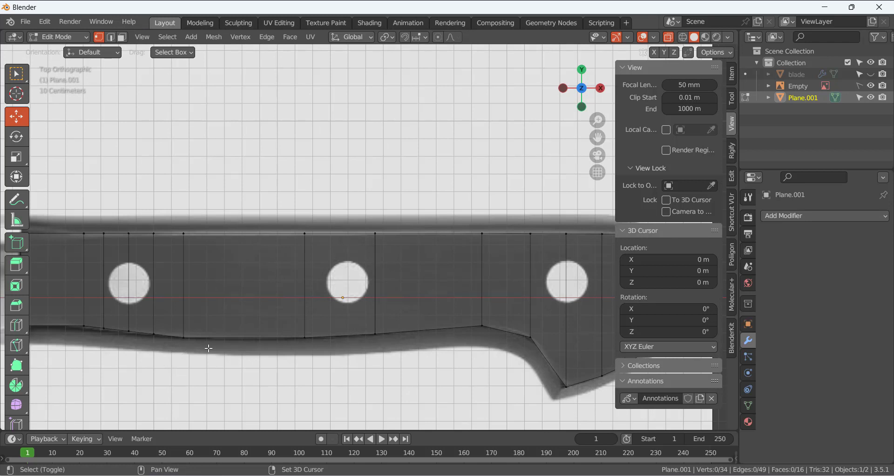
{"action": "middle_click_drag", "start_coordinate": [167, 357], "coordinate": [254, 341], "text": "shift"}
{"action": "scroll", "coordinate": [202, 344], "scroll_direction": "up", "scroll_amount": 2}
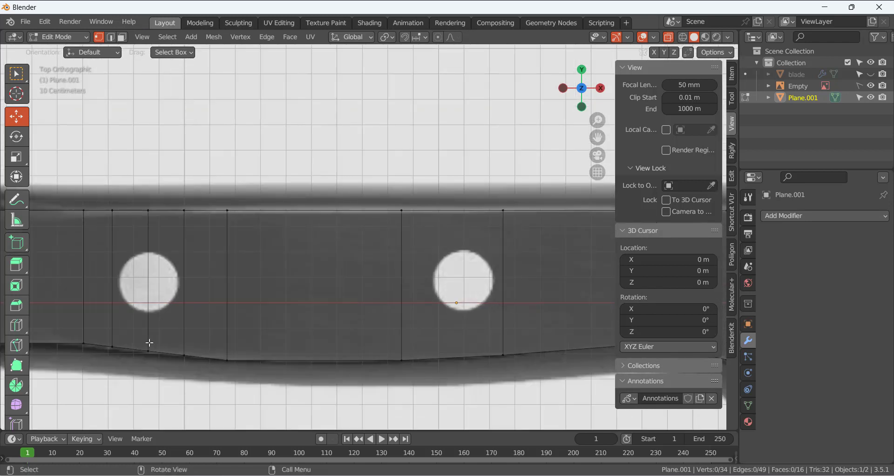
{"action": "left_click_drag", "start_coordinate": [105, 336], "coordinate": [130, 369]}
{"action": "left_click_drag", "start_coordinate": [113, 302], "coordinate": [113, 301]}
{"action": "left_click", "coordinate": [172, 376]}
{"action": "left_click_drag", "start_coordinate": [157, 337], "coordinate": [138, 368]}
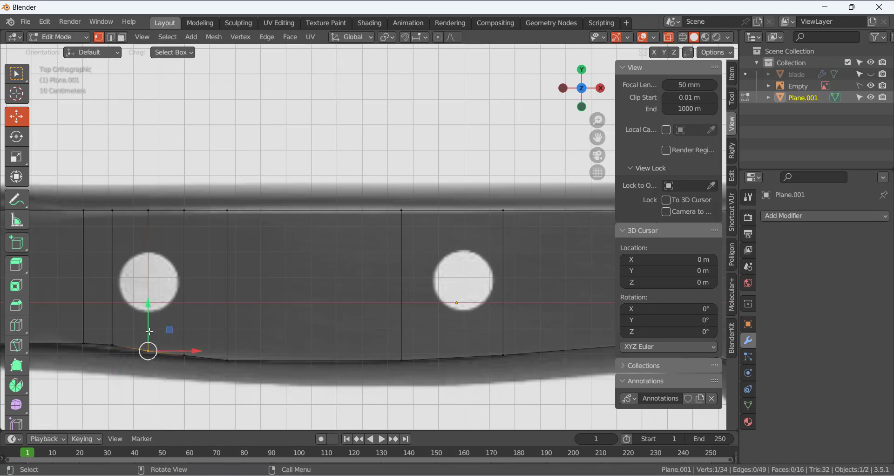
{"action": "left_click_drag", "start_coordinate": [148, 313], "coordinate": [148, 308]}
{"action": "left_click", "coordinate": [184, 355]}
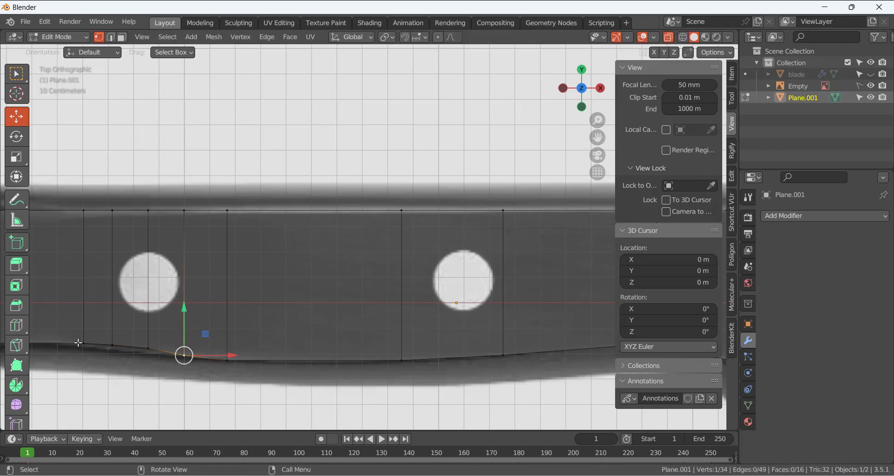
{"action": "scroll", "coordinate": [241, 392], "scroll_direction": "down", "scroll_amount": 1}
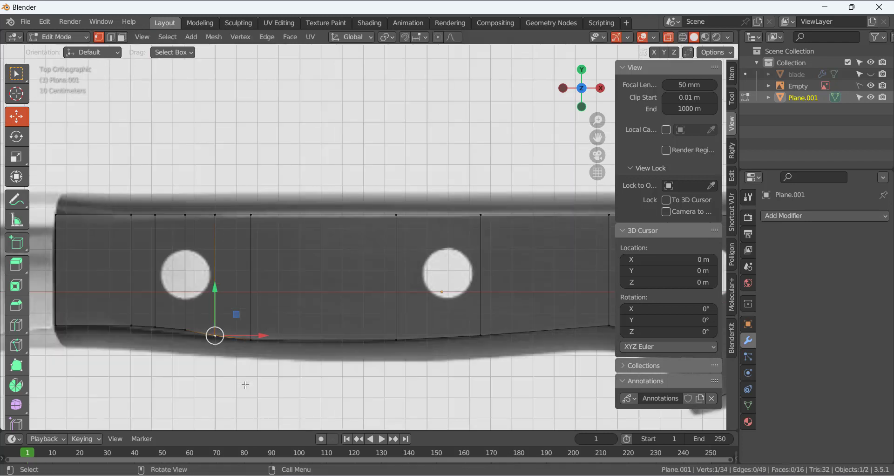
Add two evenly spaced loop cuts to the wide face between the first and middle rivet holes, without sliding them.
{"action": "middle_click_drag", "start_coordinate": [368, 367], "coordinate": [245, 358], "text": "shift"}
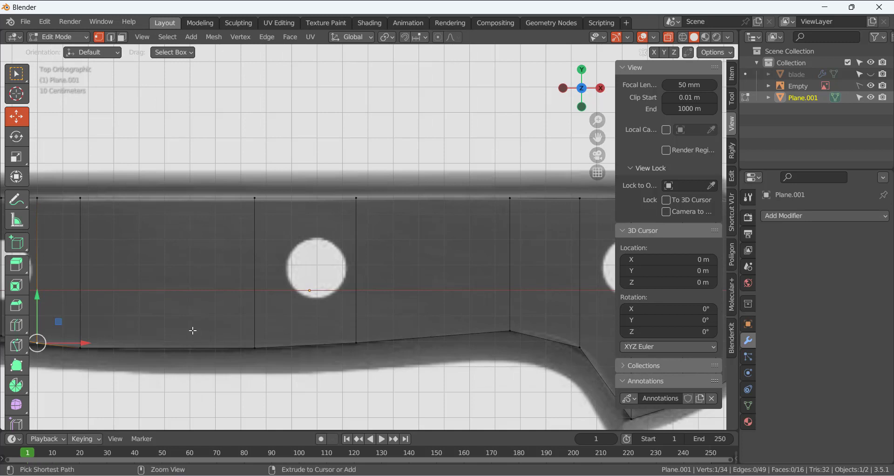
{"action": "key", "text": "ctrl+r"}
{"action": "scroll", "coordinate": [168, 323], "scroll_direction": "up", "scroll_amount": 1}
{"action": "left_click", "coordinate": [166, 323]}
{"action": "right_click", "coordinate": [161, 323]}
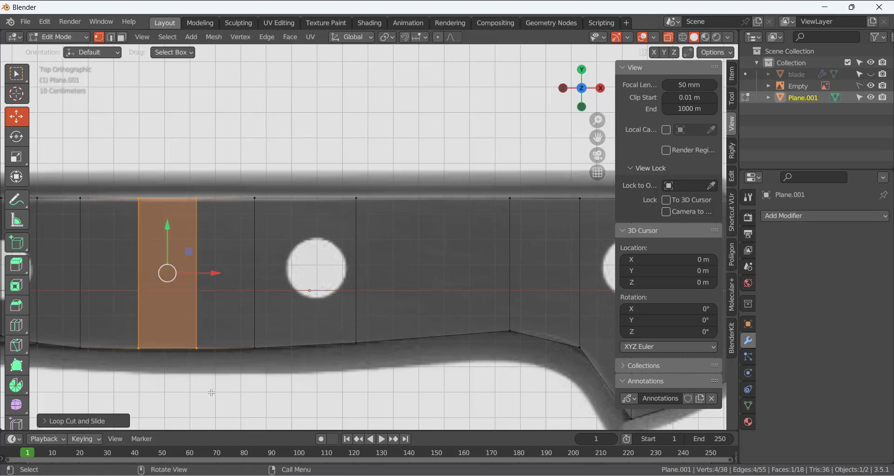
Lower the bottom vertices of the two cuts between the first and middle holes slightly to round the handle's belly.
{"action": "left_click", "coordinate": [212, 383]}
{"action": "left_click", "coordinate": [197, 350]}
{"action": "left_click", "coordinate": [196, 302]}
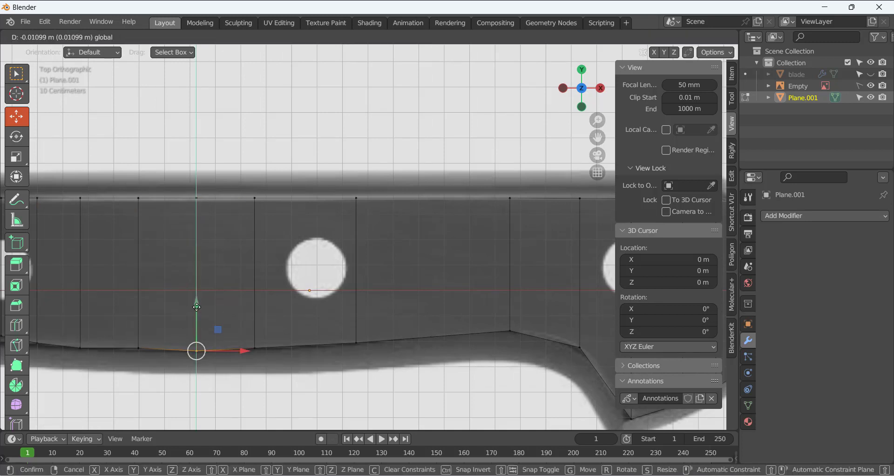
{"action": "left_click", "coordinate": [138, 348]}
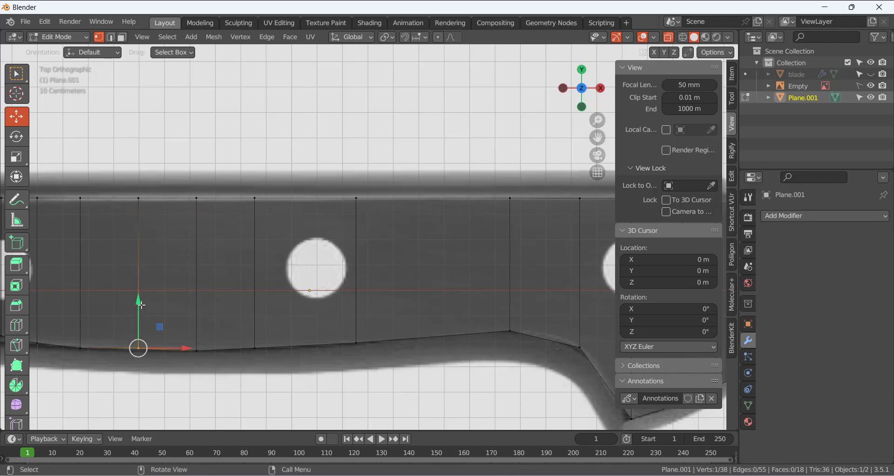
{"action": "left_click_drag", "start_coordinate": [141, 305], "coordinate": [141, 307]}
{"action": "left_click", "coordinate": [324, 259]}
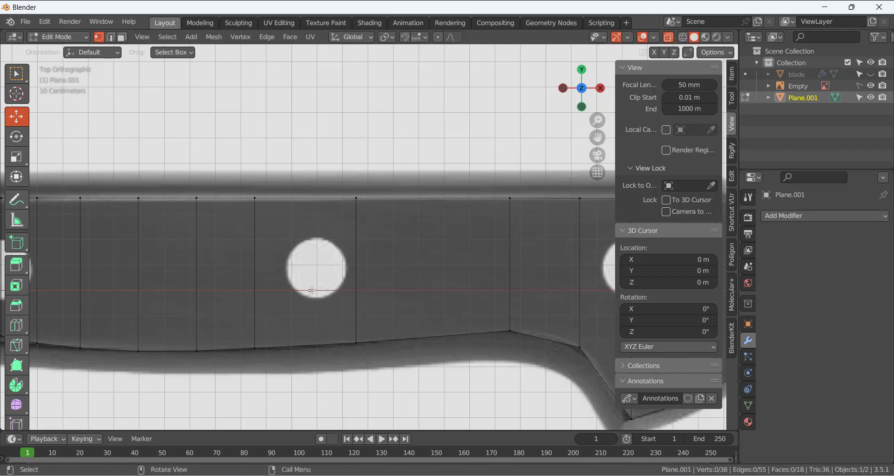
Move the vertical edge just right of the middle rivet hole along X, farther from the hole toward the butt end.
{"action": "left_click_drag", "start_coordinate": [345, 186], "coordinate": [399, 372]}
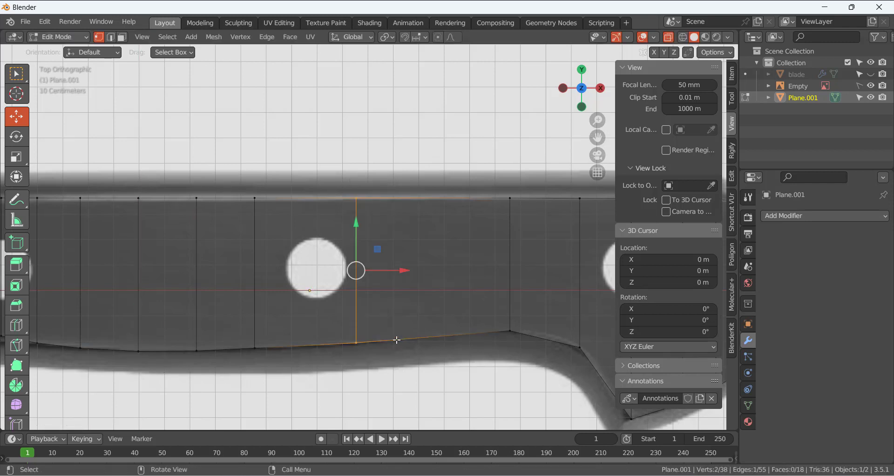
{"action": "left_click_drag", "start_coordinate": [393, 273], "coordinate": [419, 273]}
{"action": "left_click", "coordinate": [510, 382]}
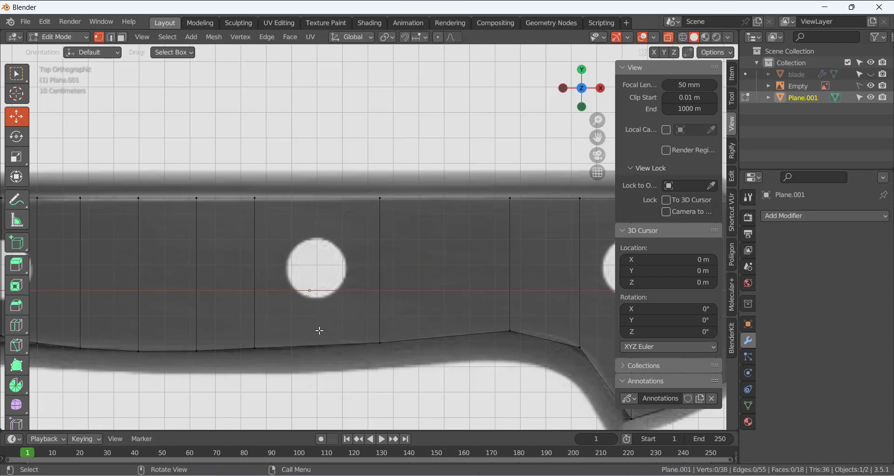
Add three parallel loop cuts across the middle rivet hole, sliding them so the middle cut passes through its centre.
{"action": "key", "text": "ctrl+r"}
{"action": "scroll", "coordinate": [319, 329], "scroll_direction": "up", "scroll_amount": 3}
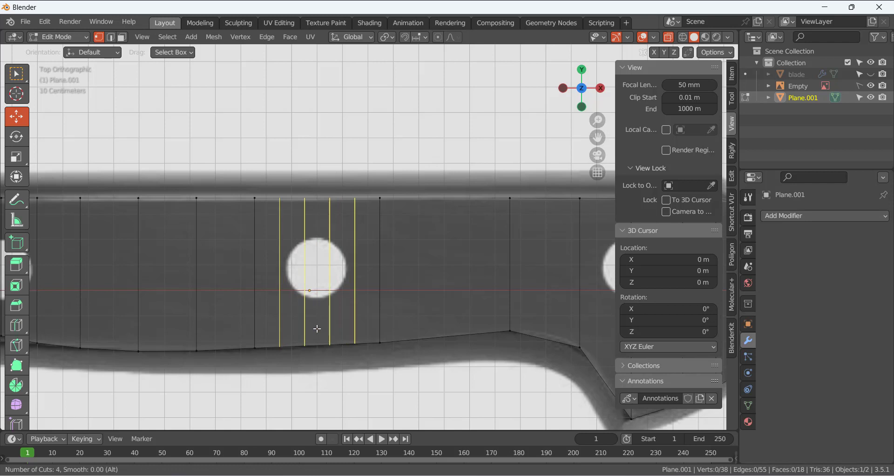
{"action": "scroll", "coordinate": [317, 329], "scroll_direction": "down", "scroll_amount": 1}
{"action": "left_click", "coordinate": [314, 328]}
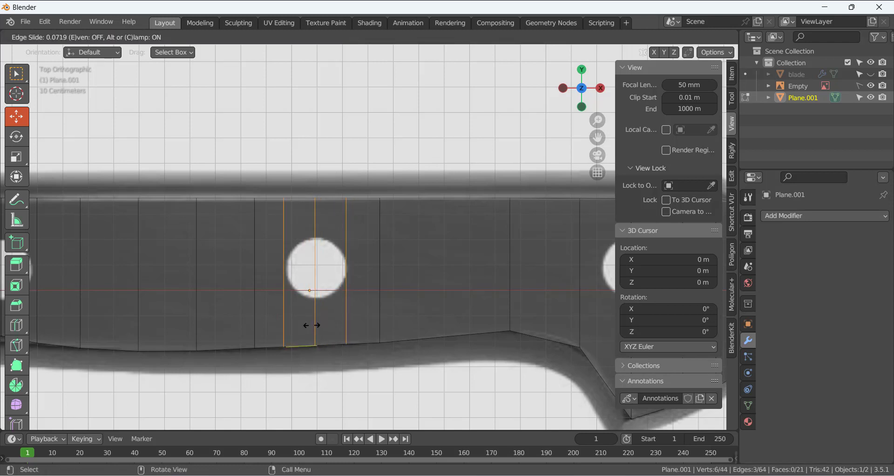
{"action": "left_click", "coordinate": [318, 344]}
{"action": "key", "text": "alt+a"}
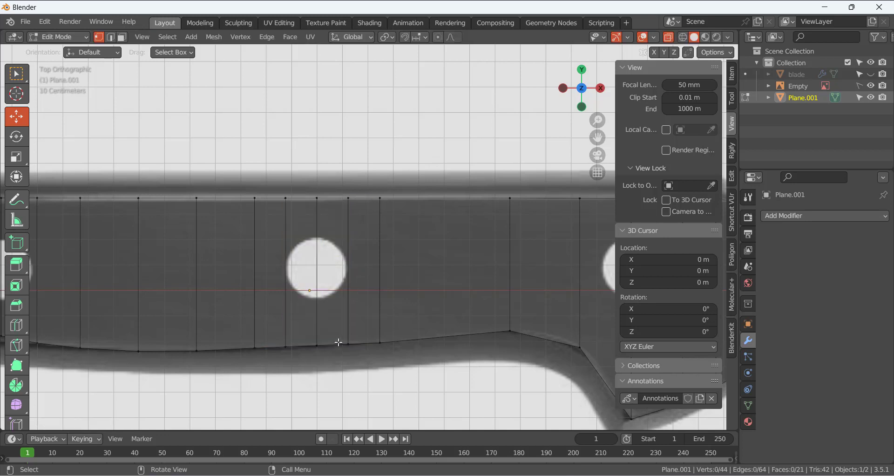
{"action": "scroll", "coordinate": [335, 341], "scroll_direction": "down", "scroll_amount": 3}
{"action": "scroll", "coordinate": [368, 314], "scroll_direction": "up", "scroll_amount": 4}
{"action": "left_click", "coordinate": [286, 346]}
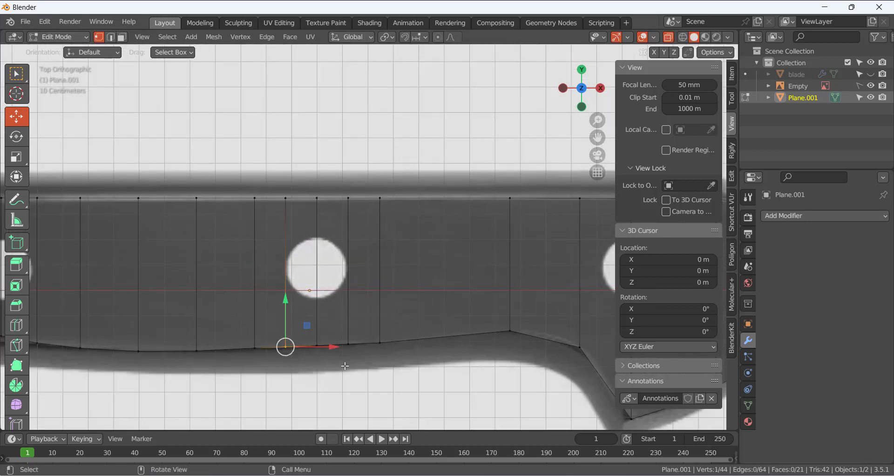
Add a loop cut at the start of the handle's downward curve before the last hole, and raise its lower vertex to round the curve.
{"action": "scroll", "coordinate": [345, 366], "scroll_direction": "down", "scroll_amount": 2}
{"action": "middle_click_drag", "start_coordinate": [425, 358], "coordinate": [360, 352], "text": "shift"}
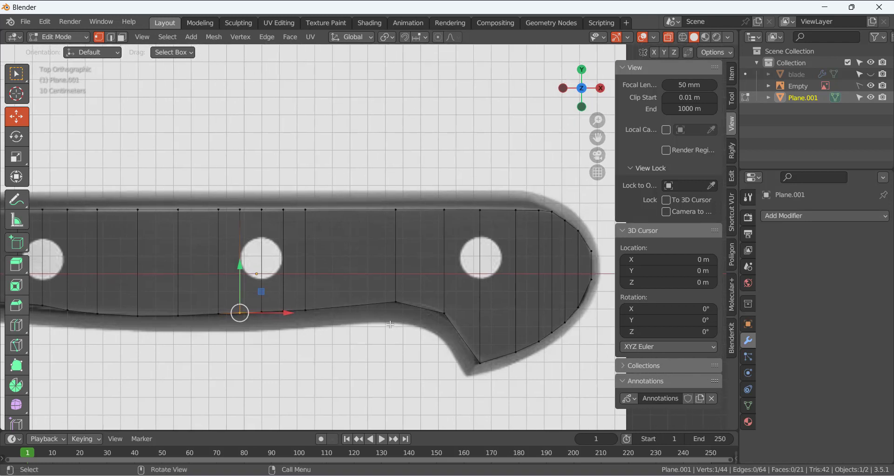
{"action": "scroll", "coordinate": [391, 325], "scroll_direction": "up", "scroll_amount": 1}
{"action": "key", "text": "ctrl+r"}
{"action": "left_click", "coordinate": [437, 309]}
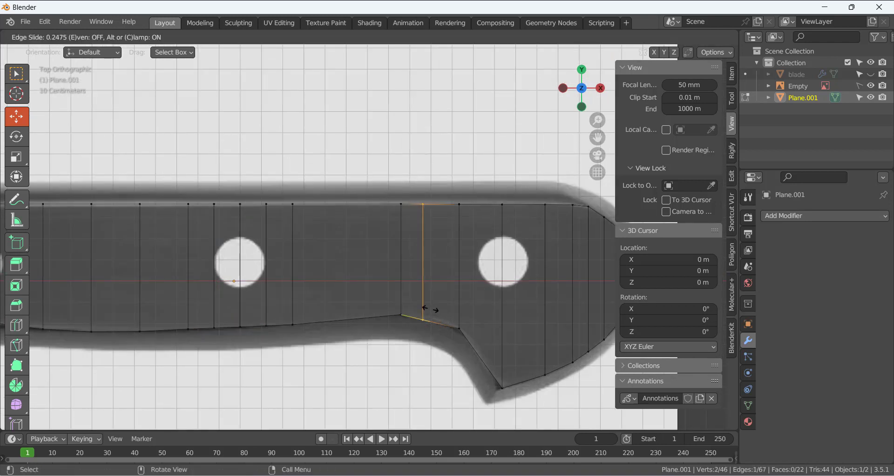
{"action": "left_click", "coordinate": [429, 308]}
{"action": "left_click", "coordinate": [425, 316]}
{"action": "left_click", "coordinate": [430, 322]}
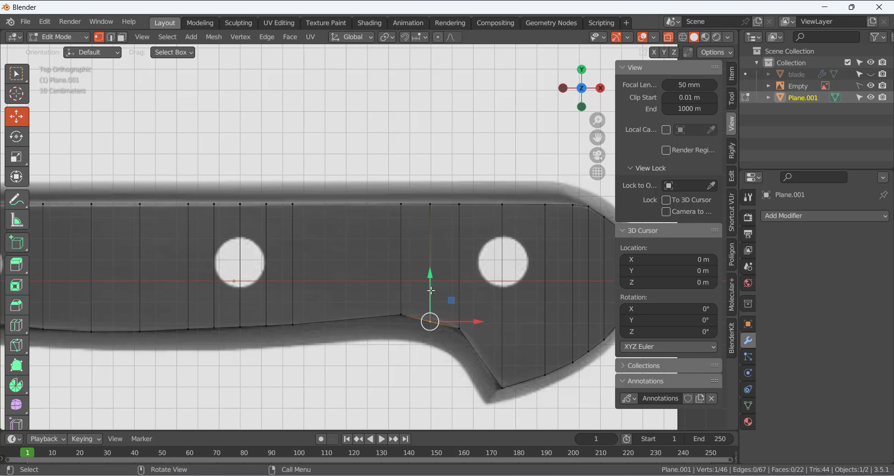
{"action": "left_click_drag", "start_coordinate": [431, 291], "coordinate": [431, 284]}
{"action": "left_click", "coordinate": [436, 388]}
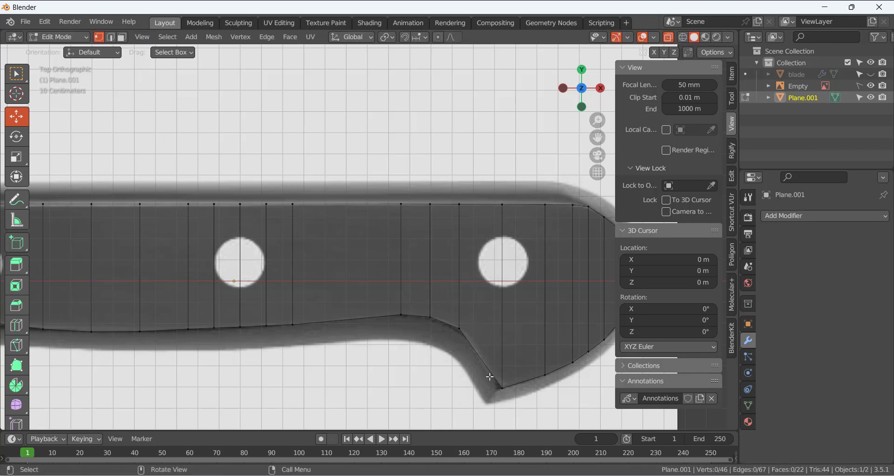
Add a vertical loop cut at the left edge of the last rivet hole.
{"action": "left_click", "coordinate": [501, 387]}
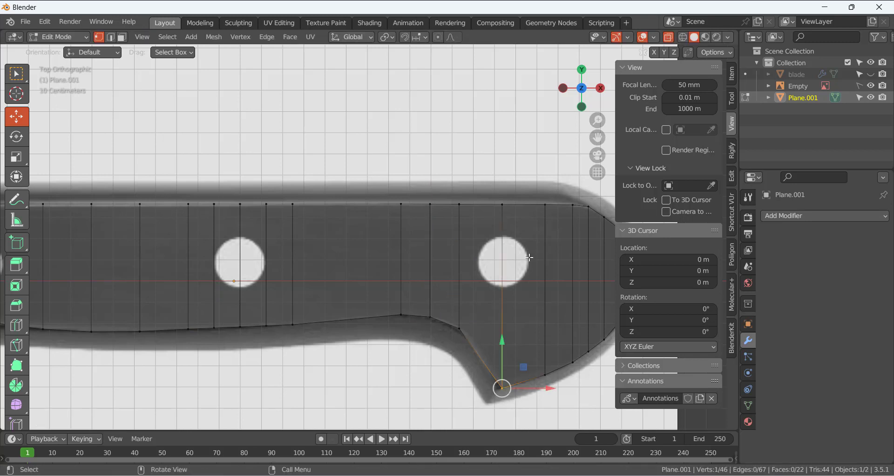
{"action": "left_click", "coordinate": [445, 384]}
{"action": "key", "text": "ctrl+r"}
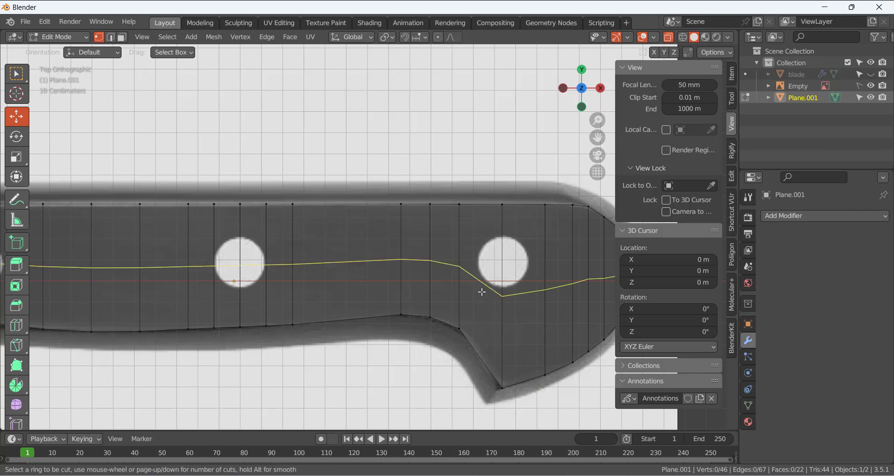
{"action": "left_click", "coordinate": [481, 202]}
{"action": "left_click", "coordinate": [480, 203]}
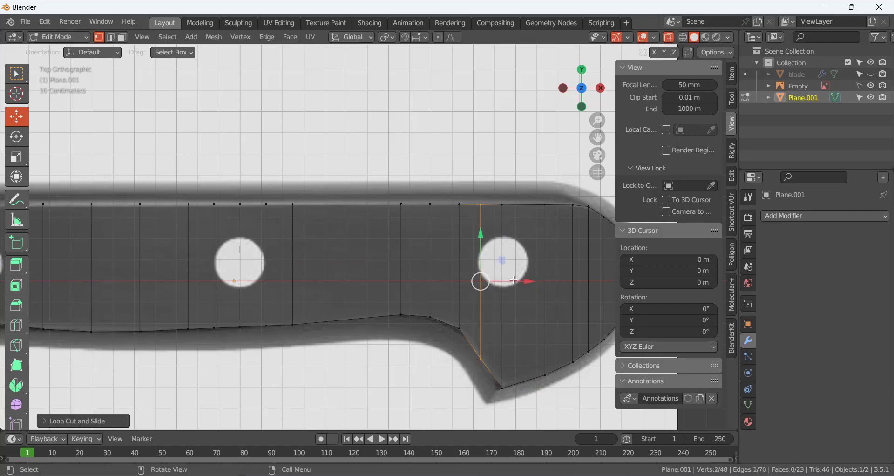
{"action": "left_click", "coordinate": [414, 368]}
Add a vertical loop cut at the last hole's right edge, and raise the lower vertex of the cut at its left edge.
{"action": "key", "text": "ctrl+r"}
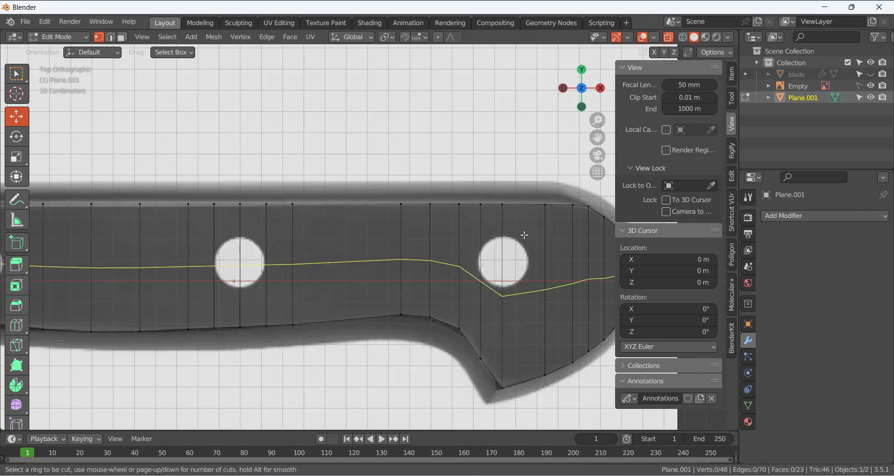
{"action": "left_click", "coordinate": [526, 208]}
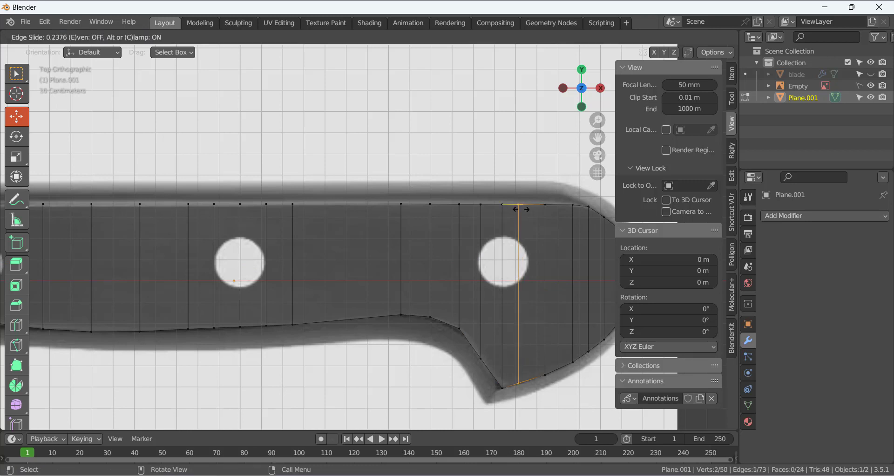
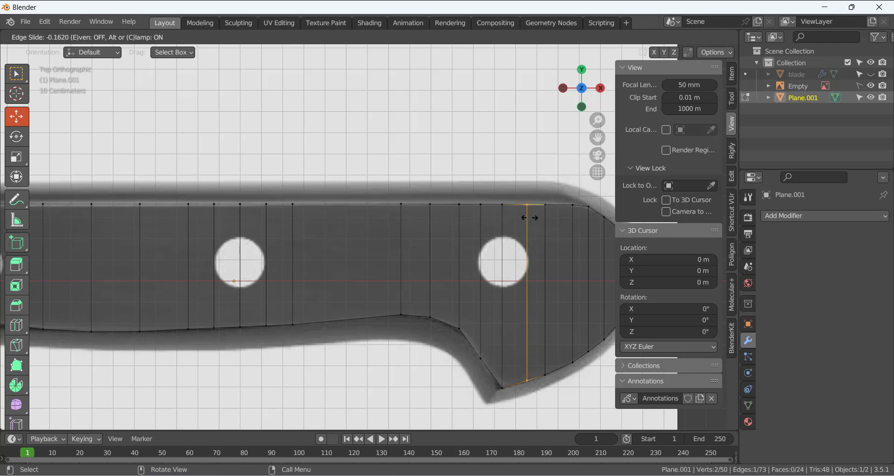
{"action": "left_click", "coordinate": [529, 217]}
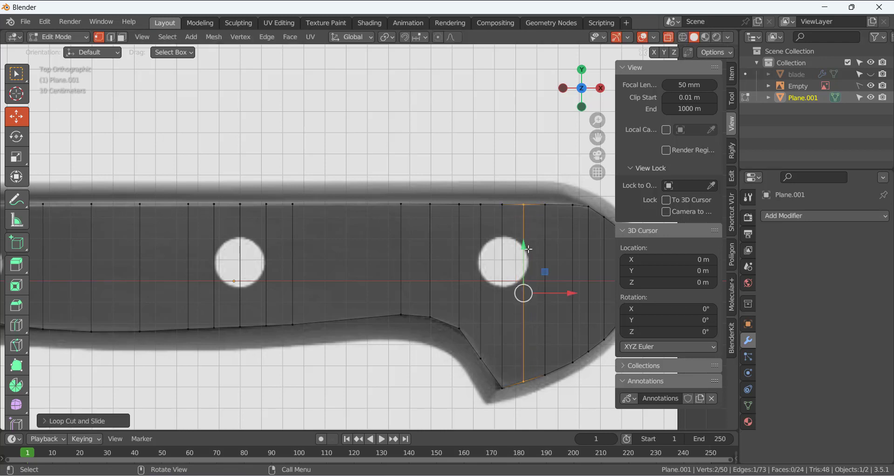
{"action": "left_click", "coordinate": [417, 378]}
{"action": "left_click", "coordinate": [481, 350]}
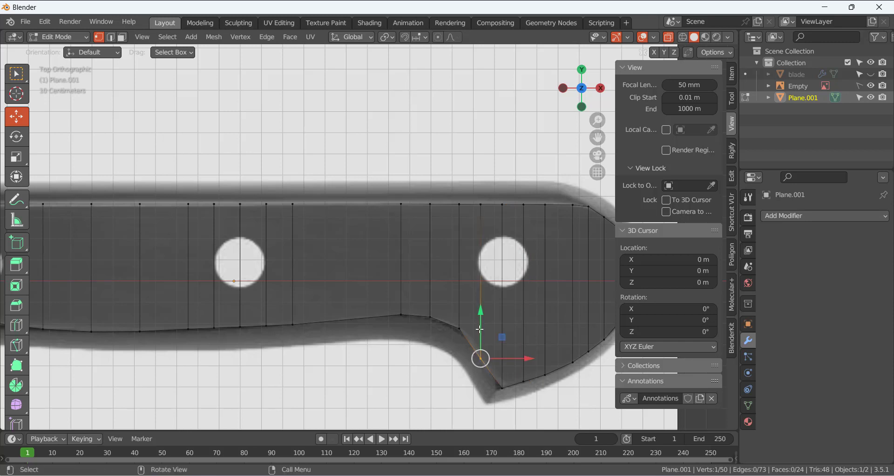
{"action": "left_click_drag", "start_coordinate": [481, 345], "coordinate": [481, 315]}
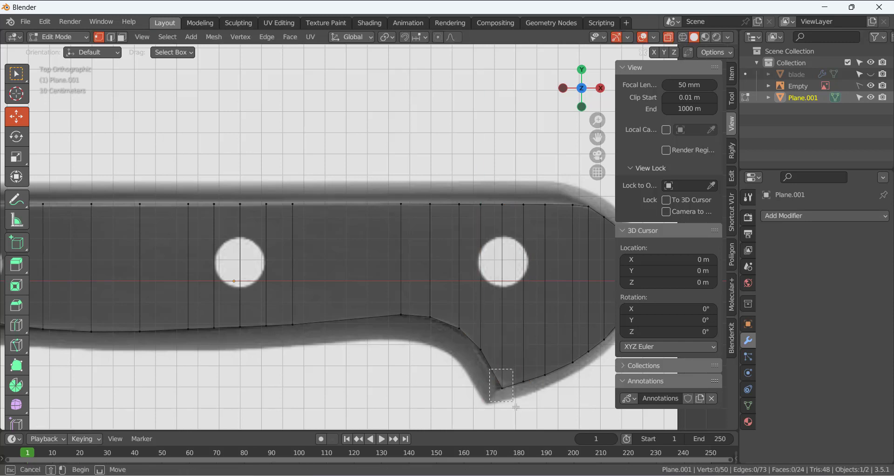
Shift both end vertices of the vertical cut through the last rivet hole slightly toward the blade, nearer the outline's lower point.
{"action": "left_click", "coordinate": [502, 387]}
{"action": "left_click_drag", "start_coordinate": [545, 389], "coordinate": [545, 391]}
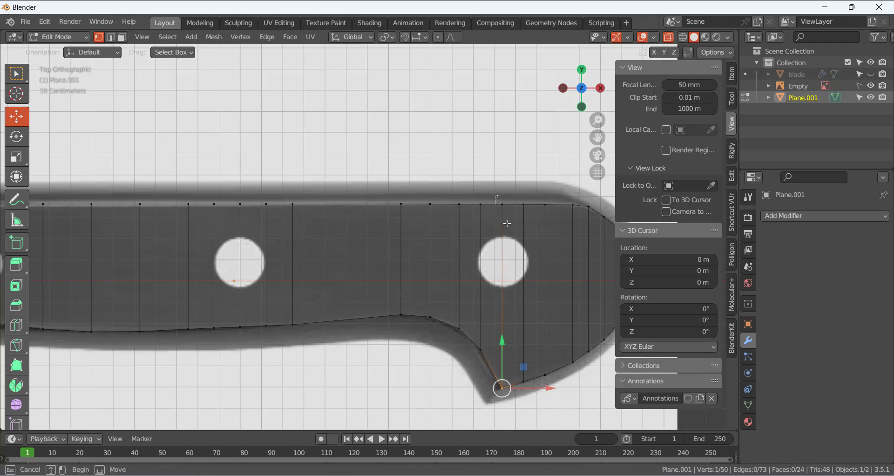
{"action": "left_click", "coordinate": [499, 201], "text": "shift"}
{"action": "left_click_drag", "start_coordinate": [546, 299], "coordinate": [543, 300]}
{"action": "left_click", "coordinate": [420, 366]}
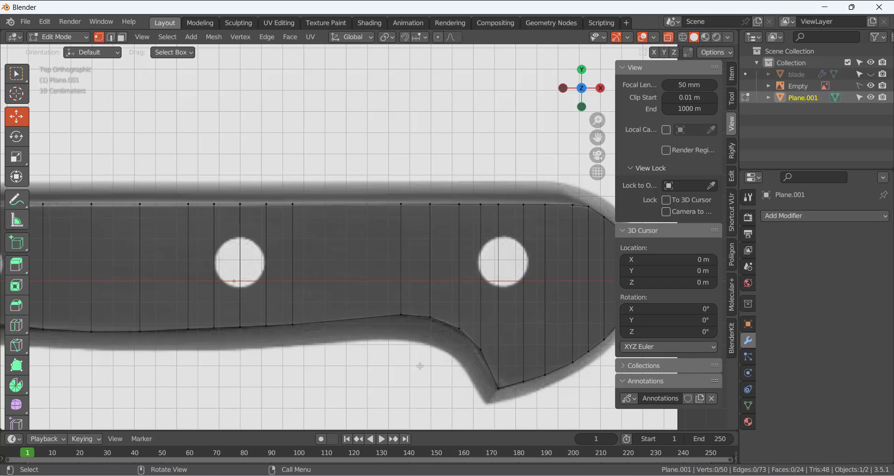
Raise the top corner vertex at the handle's blade end to the outline, and slightly lower the bottom corner vertex.
{"action": "scroll", "coordinate": [416, 366], "scroll_direction": "down", "scroll_amount": 2}
{"action": "scroll", "coordinate": [344, 314], "scroll_direction": "down", "scroll_amount": 1}
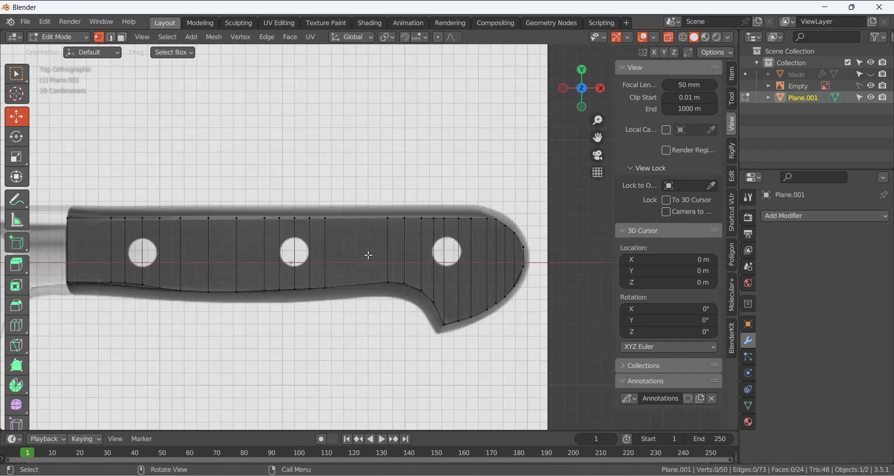
{"action": "scroll", "coordinate": [360, 228], "scroll_direction": "up", "scroll_amount": 1}
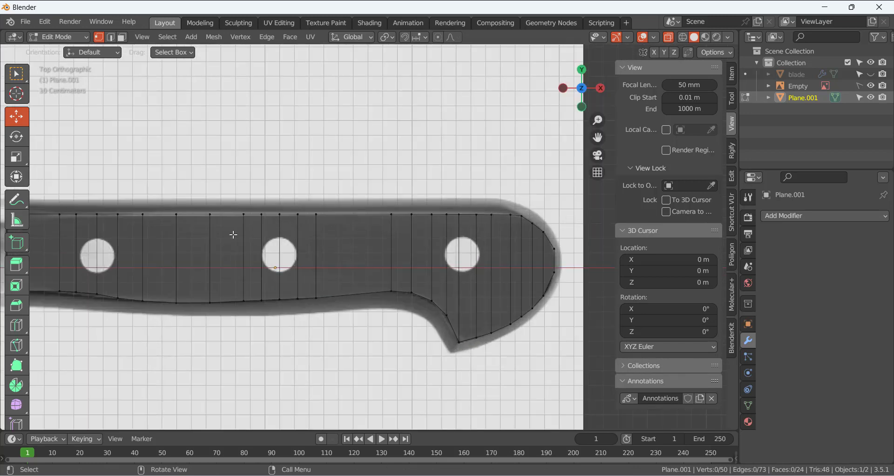
{"action": "middle_click_drag", "start_coordinate": [234, 234], "coordinate": [309, 230], "text": "shift"}
{"action": "left_click_drag", "start_coordinate": [61, 195], "coordinate": [108, 240]}
{"action": "mouse_move", "coordinate": [85, 181]}
{"action": "left_mouse_down"}
{"action": "mouse_move", "coordinate": [86, 168]}
{"action": "mouse_move", "coordinate": [89, 175]}
{"action": "left_mouse_up"}
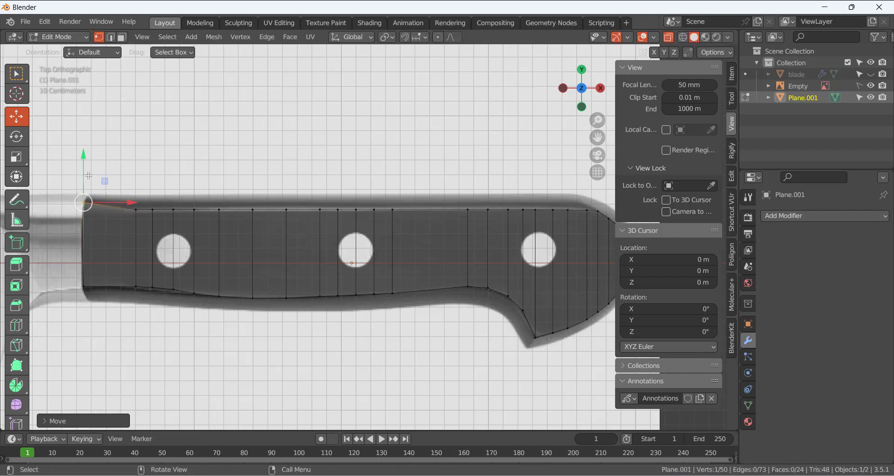
{"action": "left_click", "coordinate": [89, 299]}
{"action": "left_click", "coordinate": [83, 287]}
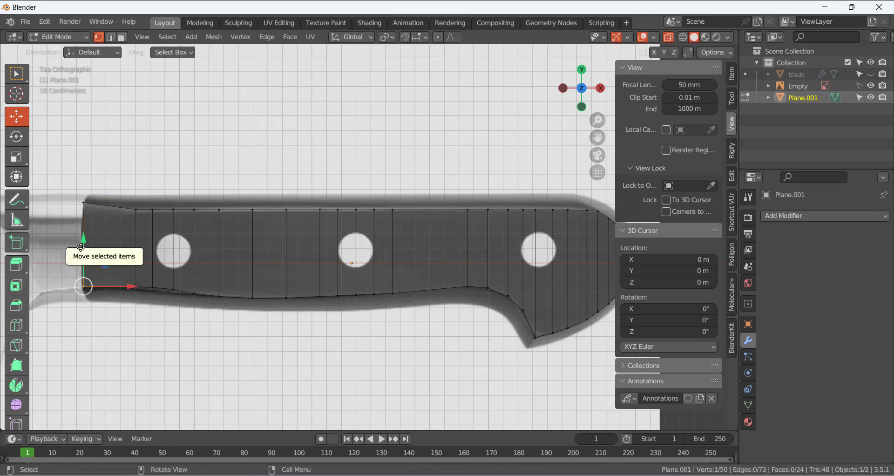
{"action": "left_click_drag", "start_coordinate": [83, 288], "coordinate": [83, 289]}
{"action": "left_click", "coordinate": [169, 352]}
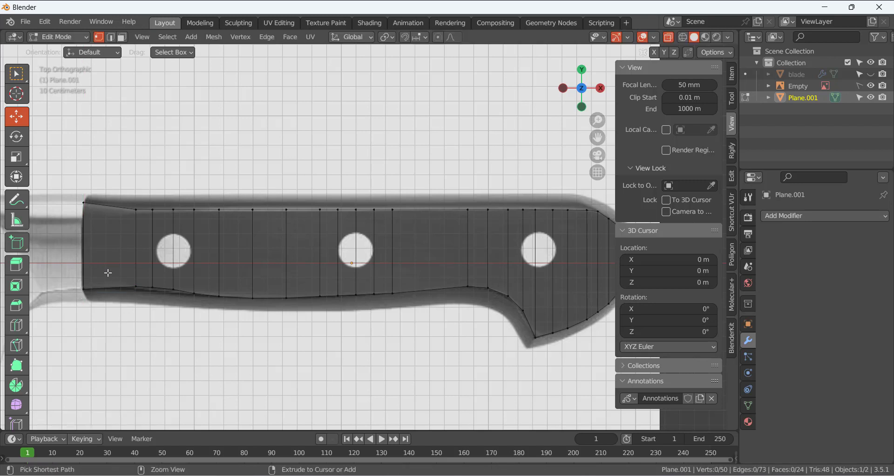
Add two evenly spaced vertical loop cuts between the handle's blade end and the first existing vertical cut.
{"action": "key", "text": "ctrl+r"}
{"action": "scroll", "coordinate": [108, 275], "scroll_direction": "up", "scroll_amount": 1}
{"action": "left_click", "coordinate": [109, 278]}
{"action": "right_click", "coordinate": [111, 284]}
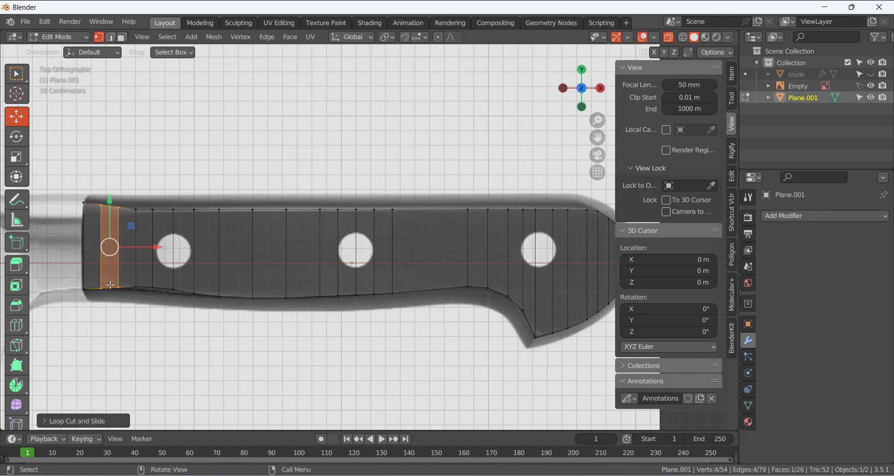
{"action": "left_click", "coordinate": [141, 334]}
Lower the bottom-edge vertices beneath the first rivet hole's centre and its blade-side edge to smooth the outline.
{"action": "scroll", "coordinate": [128, 277], "scroll_direction": "up", "scroll_amount": 2}
{"action": "middle_click_drag", "start_coordinate": [112, 335], "coordinate": [274, 335], "text": "shift"}
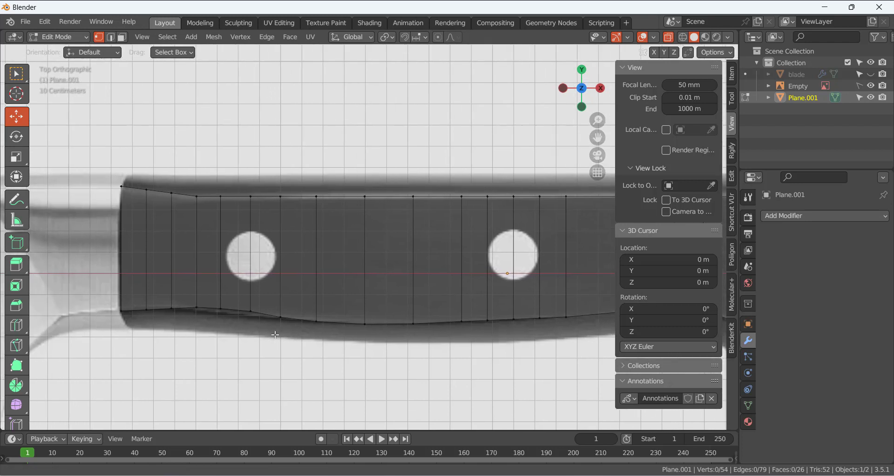
{"action": "left_click", "coordinate": [251, 311]}
{"action": "left_click_drag", "start_coordinate": [252, 274], "coordinate": [220, 268]}
{"action": "left_click", "coordinate": [221, 311]}
{"action": "left_click_drag", "start_coordinate": [187, 330], "coordinate": [199, 269]}
{"action": "left_click", "coordinate": [179, 350]}
Raise the bottom vertices of the two new cuts at the blade end to round the handle's lower edge.
{"action": "left_click_drag", "start_coordinate": [165, 301], "coordinate": [179, 326]}
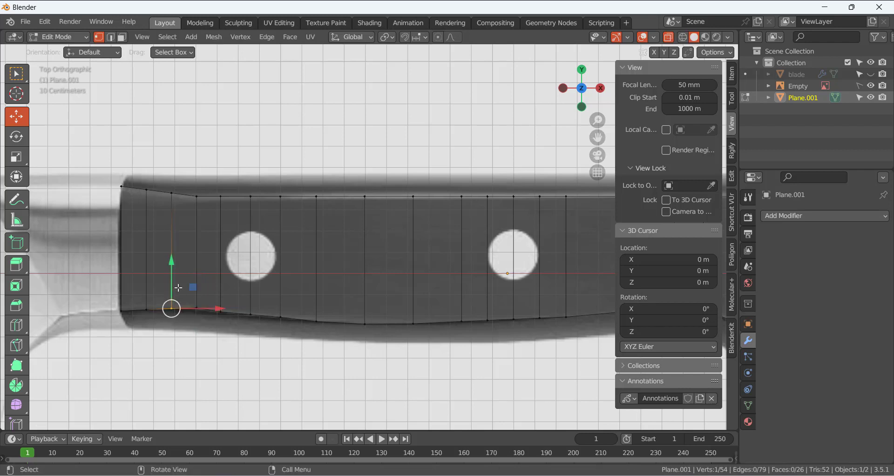
{"action": "left_click_drag", "start_coordinate": [173, 276], "coordinate": [172, 272]}
{"action": "left_click", "coordinate": [144, 363]}
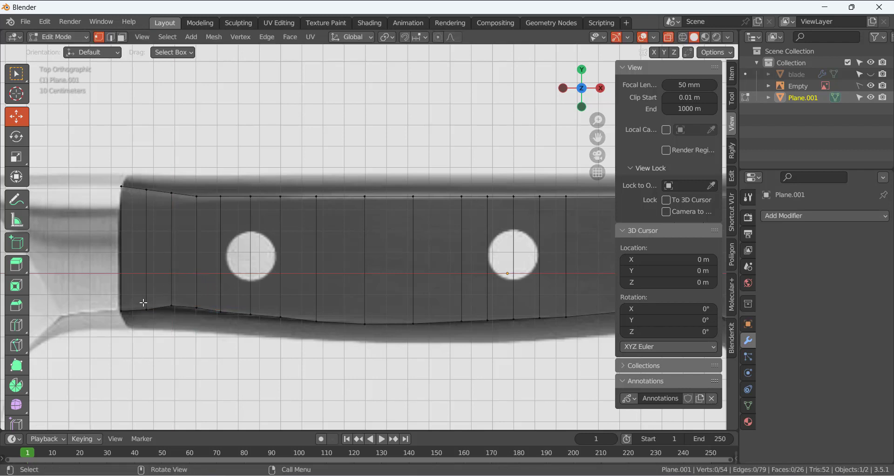
{"action": "left_click_drag", "start_coordinate": [143, 303], "coordinate": [155, 323]}
{"action": "left_click_drag", "start_coordinate": [147, 280], "coordinate": [146, 277]}
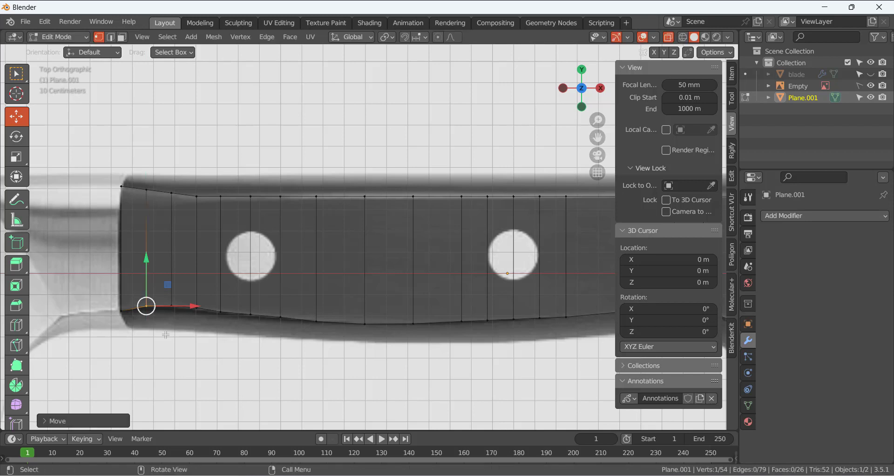
{"action": "left_click", "coordinate": [165, 335]}
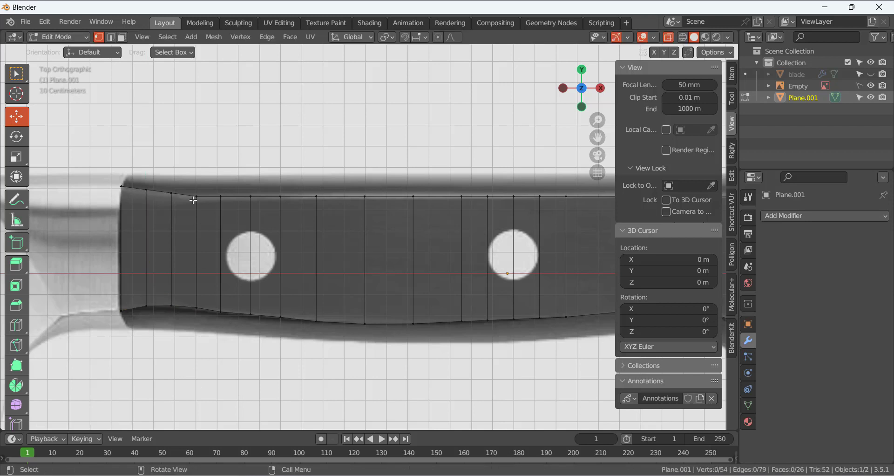
Raise the top vertices of the two new cuts at the blade end to curve the handle's upper edge.
{"action": "left_click", "coordinate": [144, 189]}
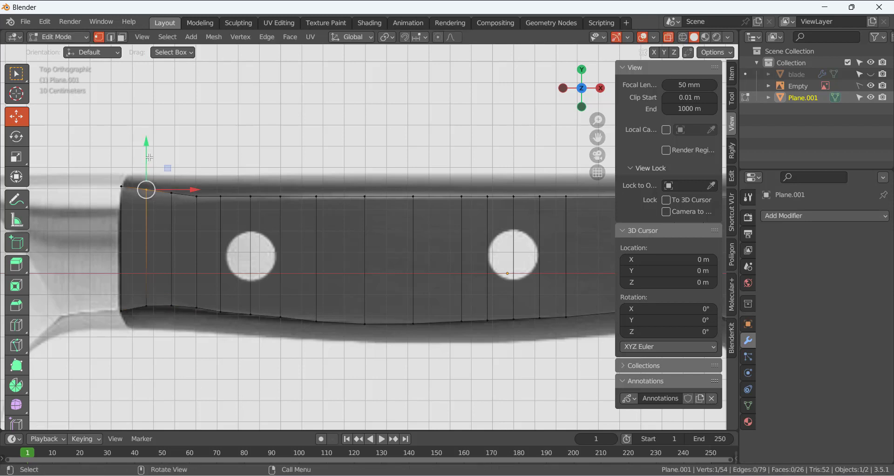
{"action": "left_click_drag", "start_coordinate": [148, 156], "coordinate": [175, 161]}
{"action": "left_click", "coordinate": [171, 195]}
{"action": "left_click", "coordinate": [196, 206]}
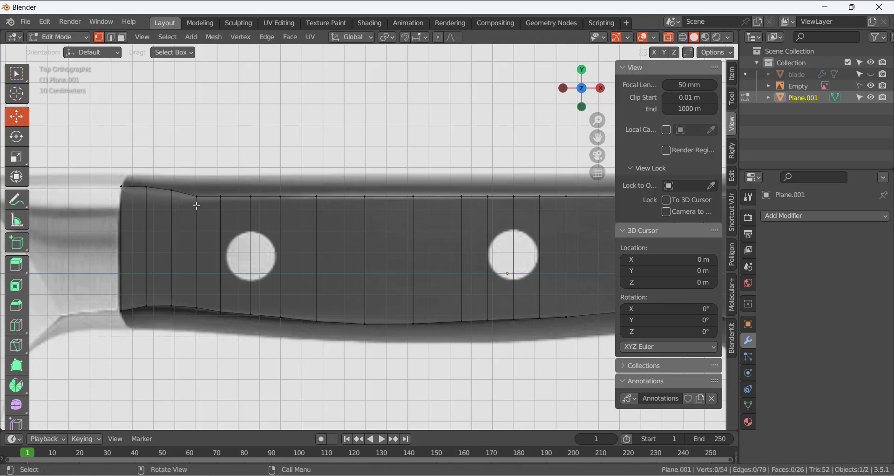
Move the second vertical cut beyond the last rivet hole, with both its end vertices, slightly back toward the hole.
{"action": "scroll", "coordinate": [200, 303], "scroll_direction": "down", "scroll_amount": 3}
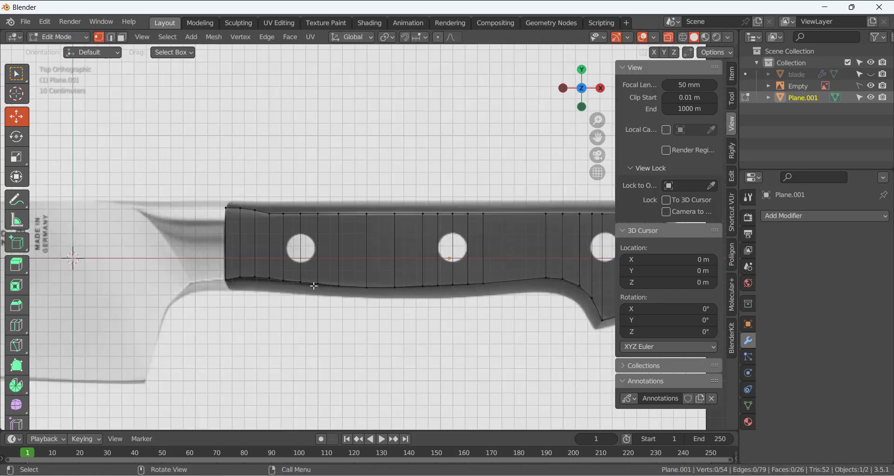
{"action": "scroll", "coordinate": [463, 298], "scroll_direction": "down", "scroll_amount": 1}
{"action": "middle_click_drag", "start_coordinate": [463, 298], "coordinate": [331, 259], "text": "shift"}
{"action": "scroll", "coordinate": [421, 202], "scroll_direction": "up", "scroll_amount": 4}
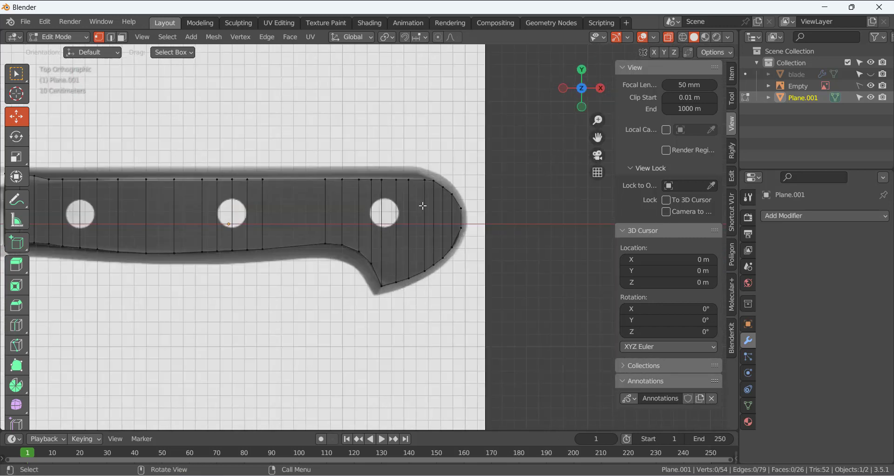
{"action": "scroll", "coordinate": [422, 205], "scroll_direction": "up", "scroll_amount": 1}
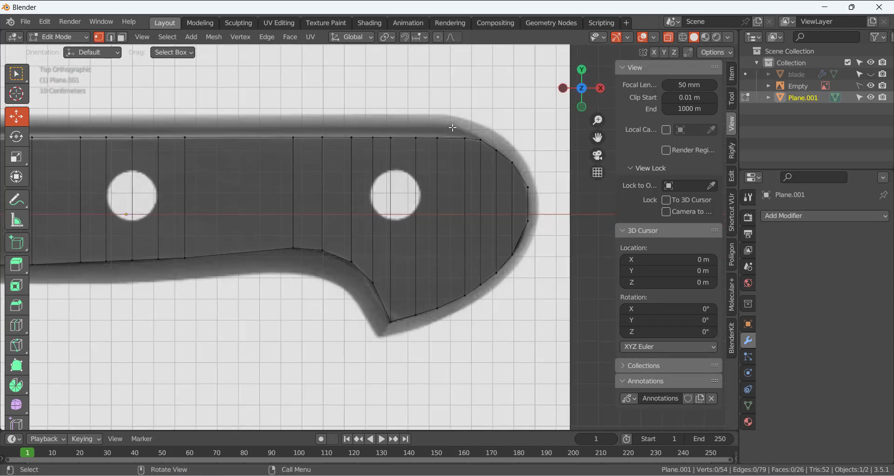
{"action": "left_click_drag", "start_coordinate": [452, 127], "coordinate": [468, 303]}
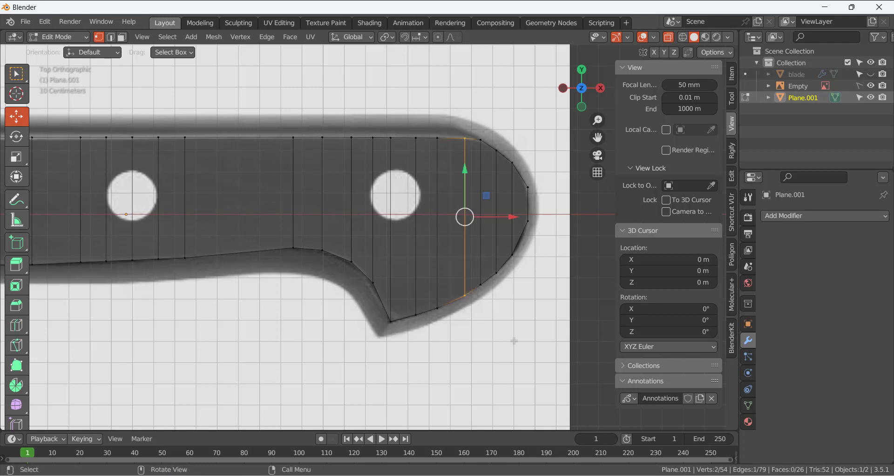
{"action": "left_click", "coordinate": [514, 342]}
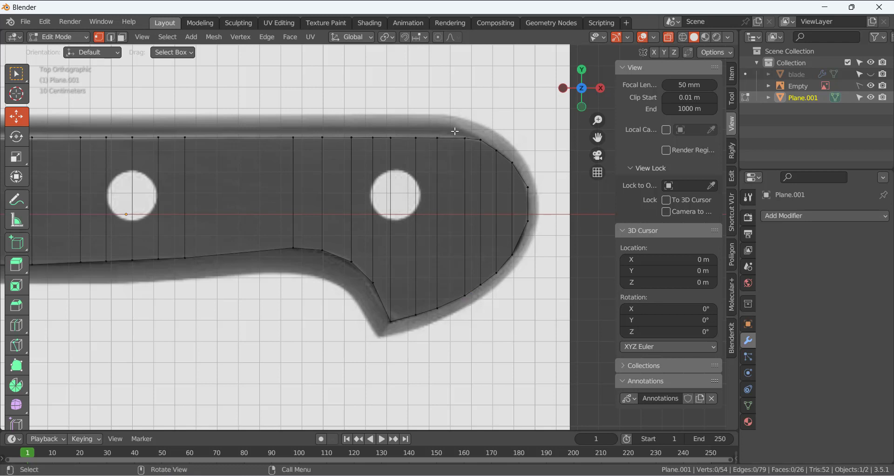
{"action": "left_click_drag", "start_coordinate": [454, 129], "coordinate": [473, 313]}
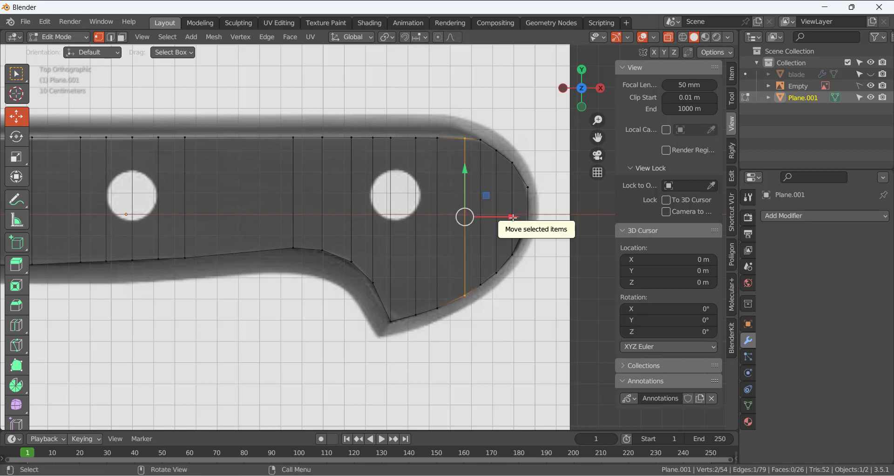
{"action": "left_click_drag", "start_coordinate": [520, 215], "coordinate": [504, 218]}
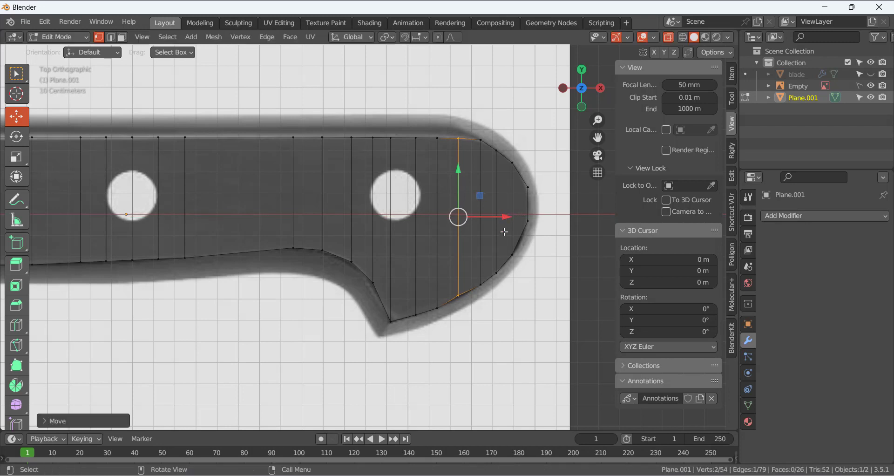
{"action": "left_click", "coordinate": [530, 314]}
Raise the top vertex of the shifted cut slightly to smooth the start of the rounded butt end.
{"action": "left_click_drag", "start_coordinate": [455, 131], "coordinate": [465, 149]}
{"action": "left_click_drag", "start_coordinate": [458, 108], "coordinate": [459, 106]}
{"action": "left_click", "coordinate": [515, 293]}
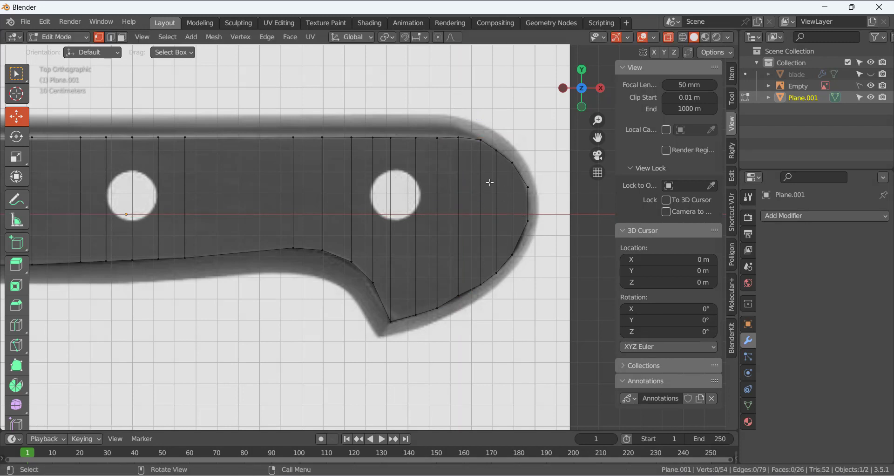
{"action": "left_click", "coordinate": [453, 134]}
{"action": "left_click_drag", "start_coordinate": [460, 112], "coordinate": [437, 106]}
{"action": "left_click", "coordinate": [434, 246]}
Add three lengthwise loop cuts along the whole handle, sliding them only slightly from their even spacing.
{"action": "scroll", "coordinate": [491, 298], "scroll_direction": "down", "scroll_amount": 3}
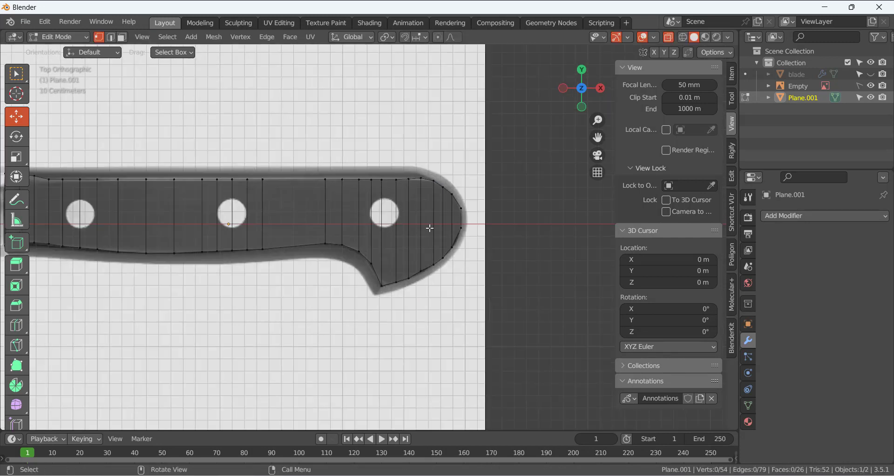
{"action": "key", "text": "ctrl+r"}
{"action": "scroll", "coordinate": [404, 218], "scroll_direction": "up", "scroll_amount": 1}
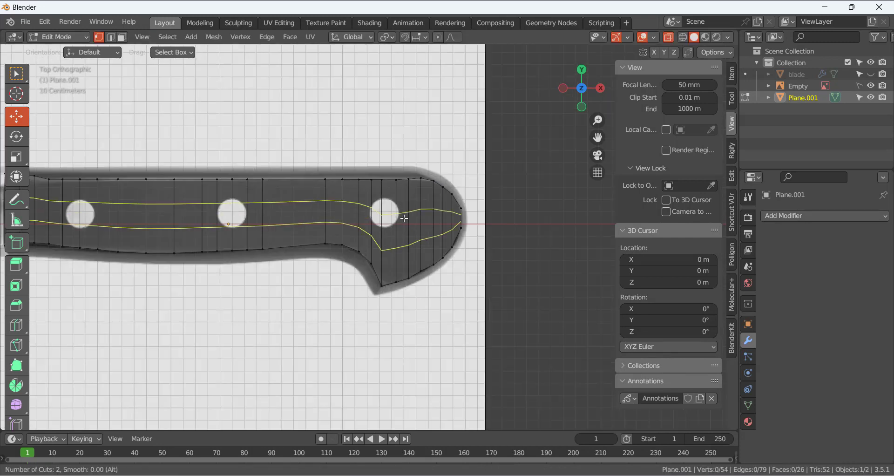
{"action": "scroll", "coordinate": [404, 218], "scroll_direction": "up", "scroll_amount": 1}
{"action": "left_click", "coordinate": [404, 218]}
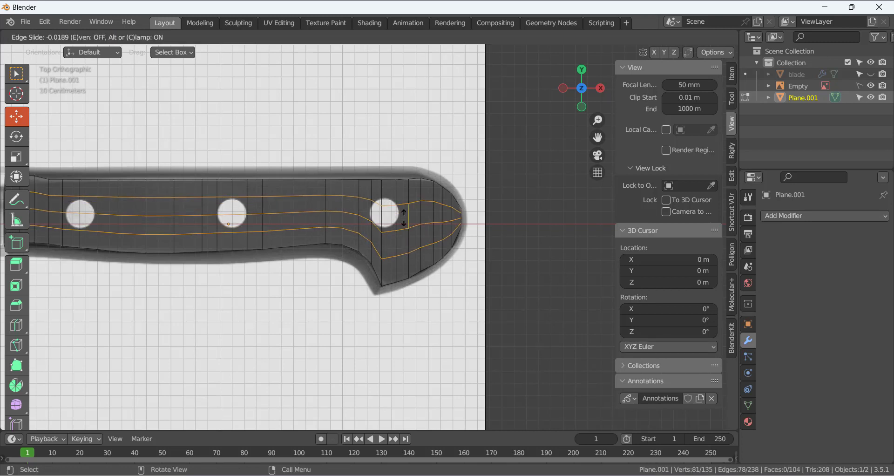
{"action": "left_click", "coordinate": [400, 215]}
{"action": "left_click", "coordinate": [473, 261]}
Move the middle vertices on the handle's butt end outward to round it toward the reference outline.
{"action": "scroll", "coordinate": [422, 197], "scroll_direction": "up", "scroll_amount": 2}
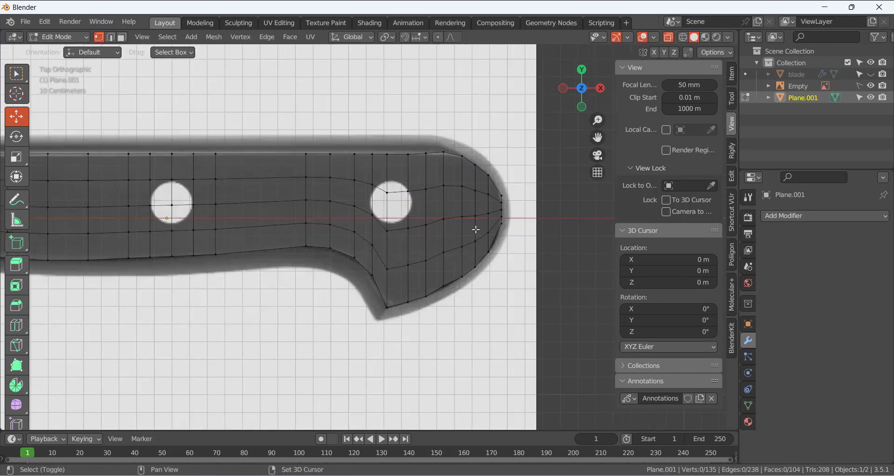
{"action": "middle_click_drag", "start_coordinate": [476, 228], "coordinate": [379, 226], "text": "shift"}
{"action": "scroll", "coordinate": [418, 206], "scroll_direction": "up", "scroll_amount": 1}
{"action": "left_click", "coordinate": [413, 200]}
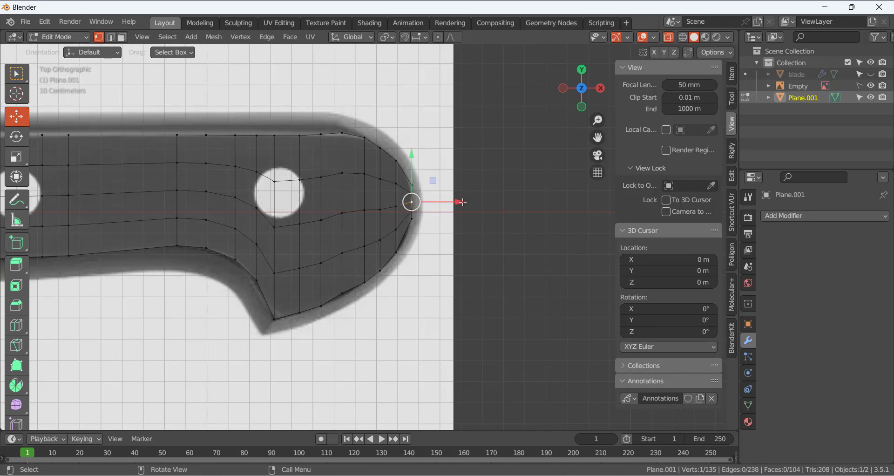
{"action": "mouse_move", "coordinate": [461, 202]}
{"action": "left_mouse_down"}
{"action": "mouse_move", "coordinate": [469, 176]}
{"action": "mouse_move", "coordinate": [474, 201]}
{"action": "left_mouse_up"}
{"action": "scroll", "coordinate": [434, 179], "scroll_direction": "up", "scroll_amount": 2}
{"action": "left_click", "coordinate": [433, 201]}
{"action": "left_click", "coordinate": [426, 324]}
Raise the three upper-loop vertices at the last rivet hole above its top edge, and level the blade-side one with the others.
{"action": "scroll", "coordinate": [274, 214], "scroll_direction": "down", "scroll_amount": 2}
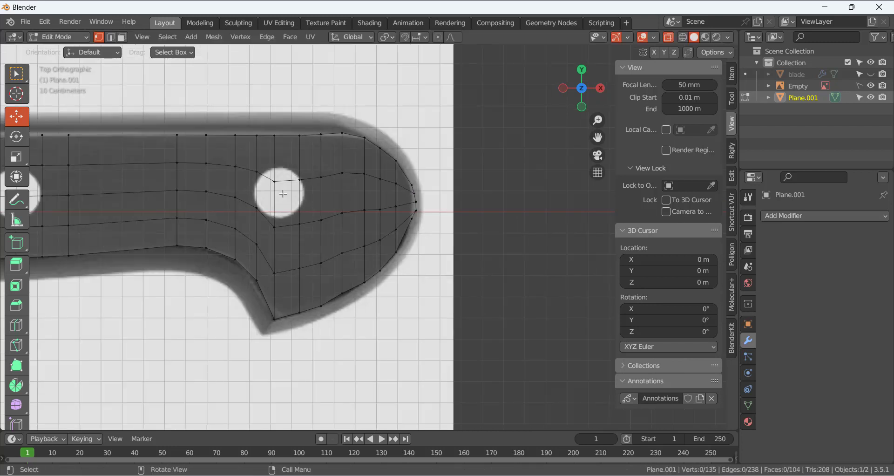
{"action": "scroll", "coordinate": [272, 170], "scroll_direction": "up", "scroll_amount": 1}
{"action": "scroll", "coordinate": [272, 169], "scroll_direction": "up", "scroll_amount": 1}
{"action": "middle_click_drag", "start_coordinate": [244, 195], "coordinate": [363, 252], "text": "shift"}
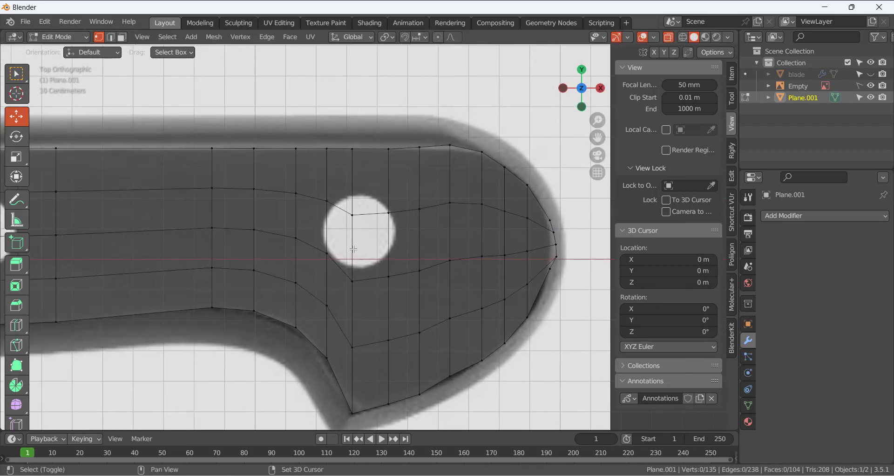
{"action": "scroll", "coordinate": [304, 247], "scroll_direction": "down", "scroll_amount": 3}
{"action": "middle_click_drag", "start_coordinate": [198, 231], "coordinate": [407, 243], "text": "shift"}
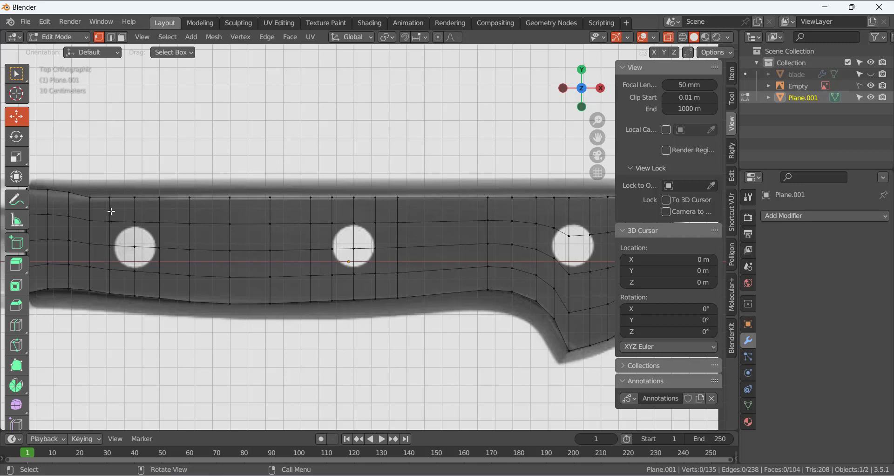
{"action": "middle_click_drag", "start_coordinate": [415, 328], "coordinate": [199, 308], "text": "shift"}
{"action": "scroll", "coordinate": [333, 223], "scroll_direction": "up", "scroll_amount": 3}
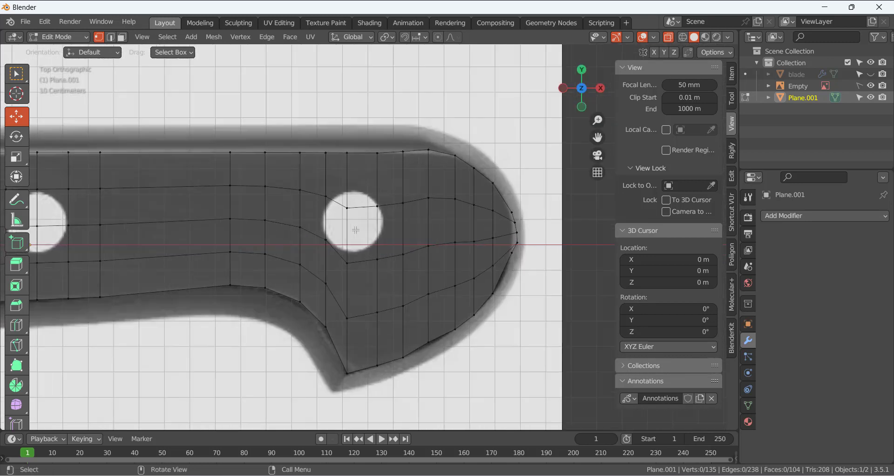
{"action": "left_click", "coordinate": [341, 209]}
{"action": "left_click", "coordinate": [309, 177]}
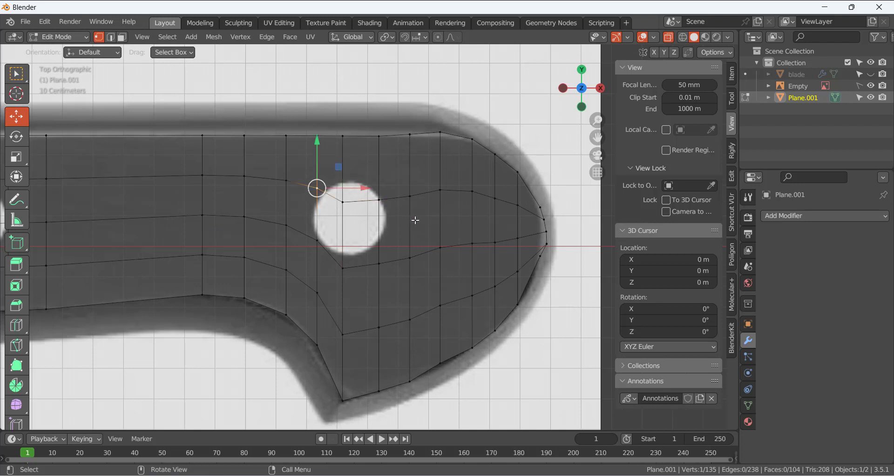
{"action": "left_click_drag", "start_coordinate": [299, 163], "coordinate": [400, 229]}
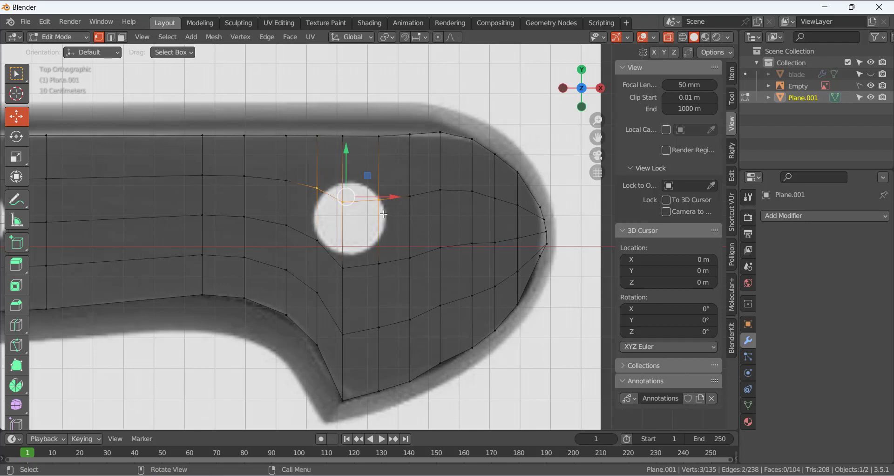
{"action": "left_click_drag", "start_coordinate": [347, 155], "coordinate": [317, 132]}
{"action": "left_click", "coordinate": [383, 205]}
{"action": "left_click", "coordinate": [317, 162]}
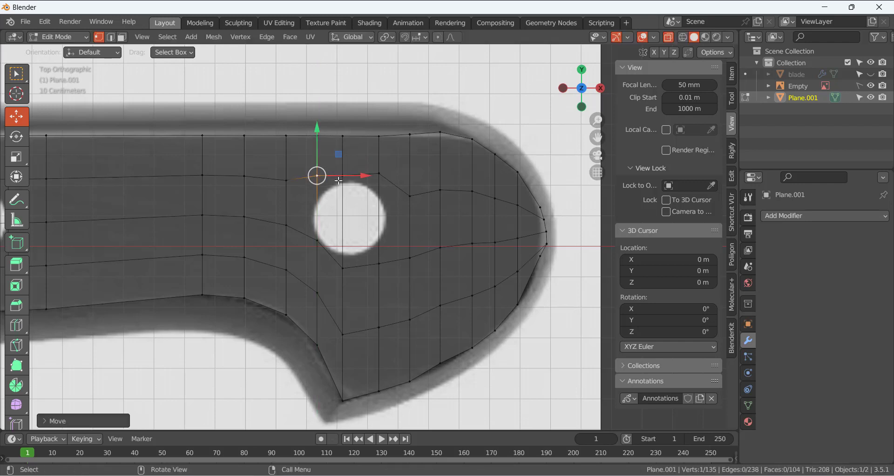
Lower the blade-side middle-loop vertex at the last rivet hole to below the hole, level with the vertices beside it.
{"action": "left_click", "coordinate": [378, 177]}
{"action": "left_click", "coordinate": [344, 174]}
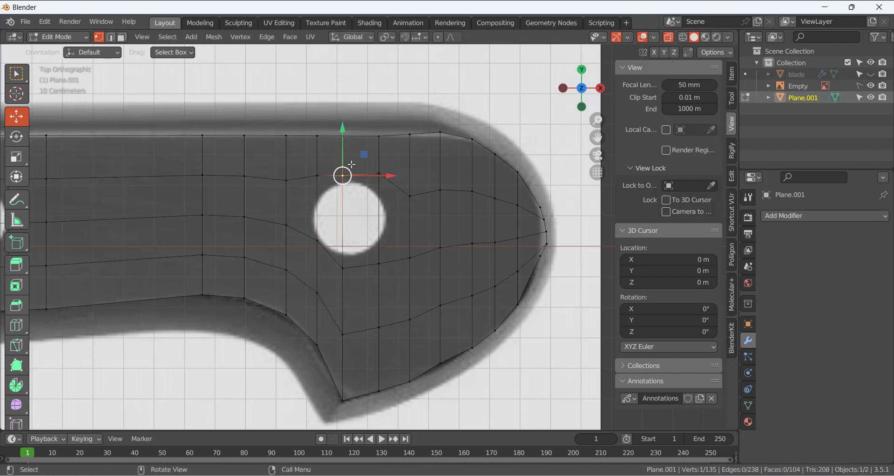
{"action": "left_click", "coordinate": [362, 264]}
{"action": "left_click", "coordinate": [344, 269]}
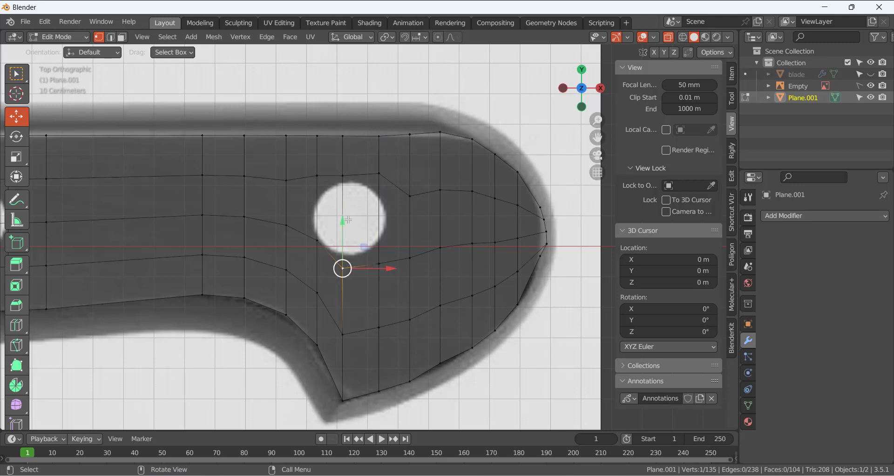
{"action": "left_click", "coordinate": [317, 237]}
{"action": "left_click_drag", "start_coordinate": [319, 194], "coordinate": [319, 220]}
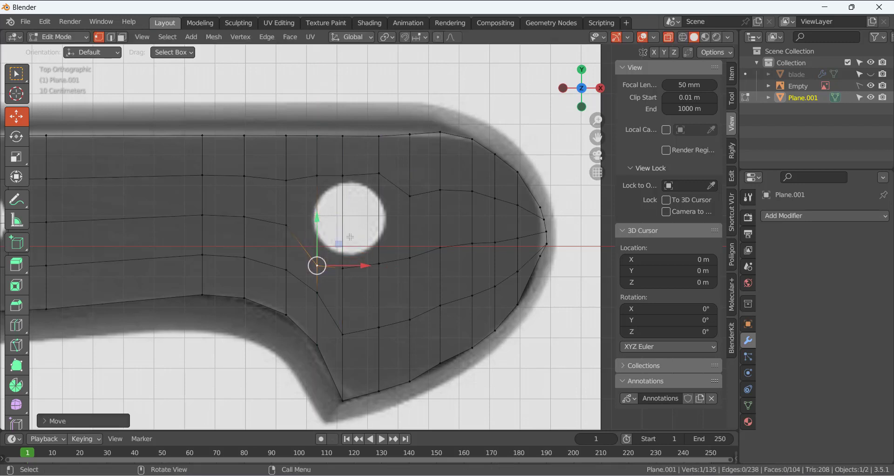
{"action": "left_click", "coordinate": [378, 263]}
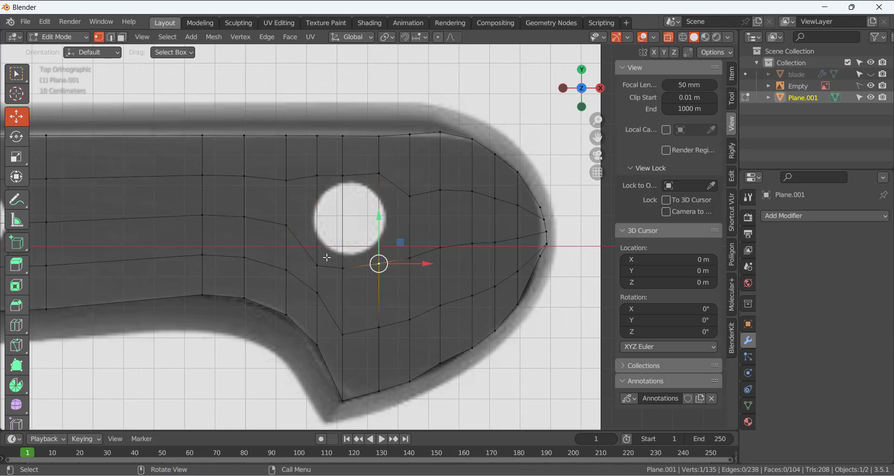
Raise the four middle-loop vertices at the last rivet hole so they cross it, and raise the upper-loop vertex just past the hole.
{"action": "left_click_drag", "start_coordinate": [284, 223], "coordinate": [421, 275]}
{"action": "left_click", "coordinate": [361, 284]}
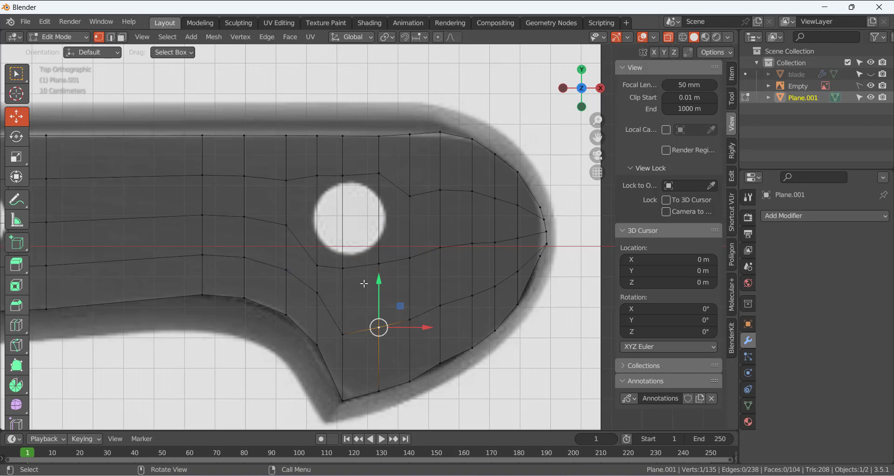
{"action": "left_click", "coordinate": [287, 223]}
{"action": "left_click", "coordinate": [318, 265], "text": "shift"}
{"action": "left_click", "coordinate": [343, 269]}
{"action": "left_click", "coordinate": [326, 266]}
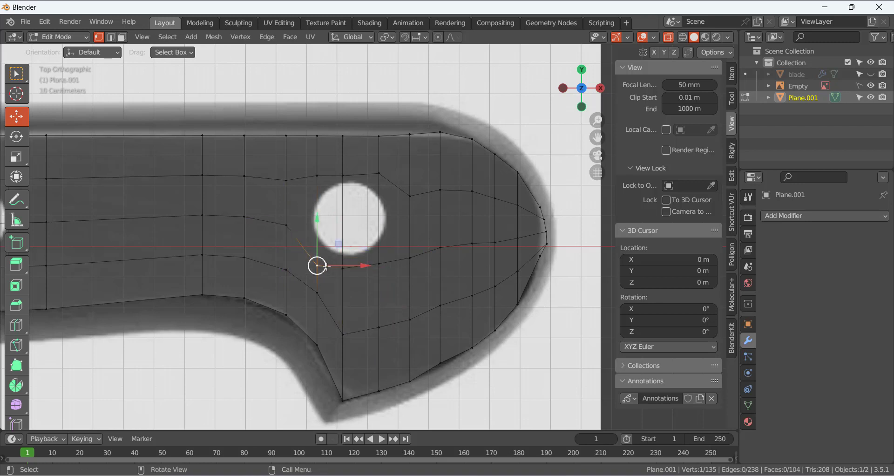
{"action": "left_click", "coordinate": [343, 268], "text": "shift"}
{"action": "left_click", "coordinate": [379, 263], "text": "shift"}
{"action": "left_click", "coordinate": [410, 258], "text": "shift"}
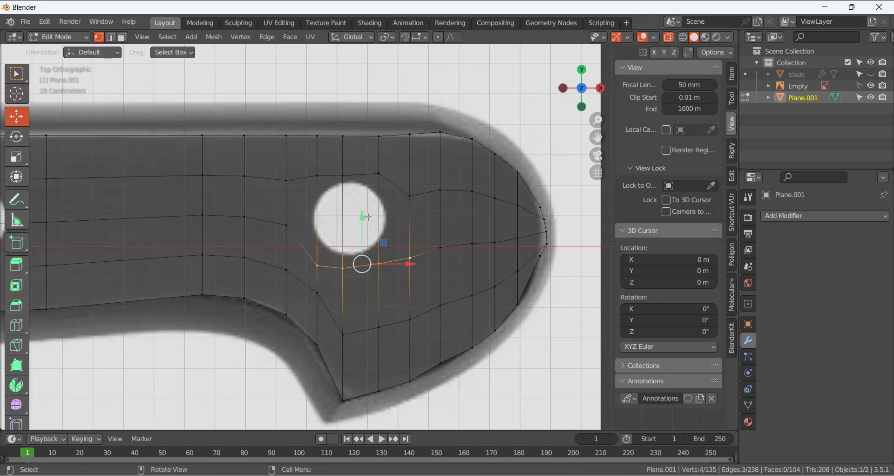
{"action": "left_click_drag", "start_coordinate": [367, 217], "coordinate": [366, 176]}
{"action": "left_click_drag", "start_coordinate": [411, 163], "coordinate": [410, 144]}
{"action": "left_click", "coordinate": [397, 285]}
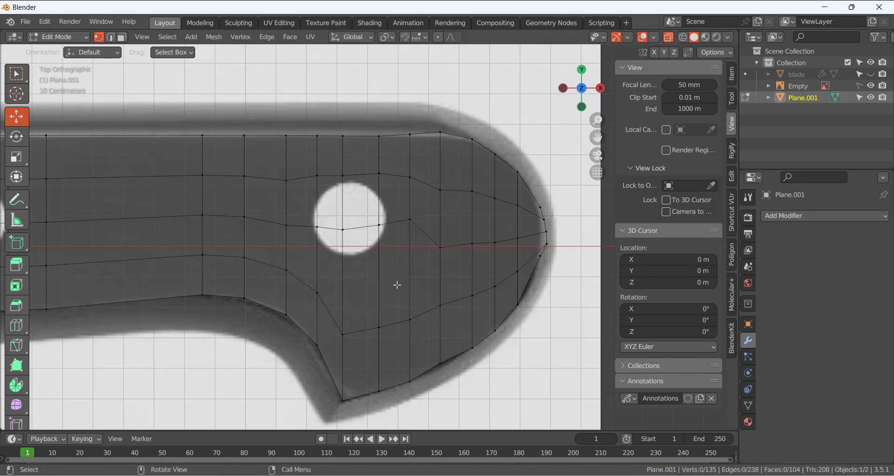
Raise the five lower-loop vertices beneath the last rivet hole together toward the hole.
{"action": "left_click", "coordinate": [409, 318]}
{"action": "left_click", "coordinate": [378, 328], "text": "shift"}
{"action": "left_click", "coordinate": [343, 334], "text": "shift"}
{"action": "left_click", "coordinate": [318, 292], "text": "shift"}
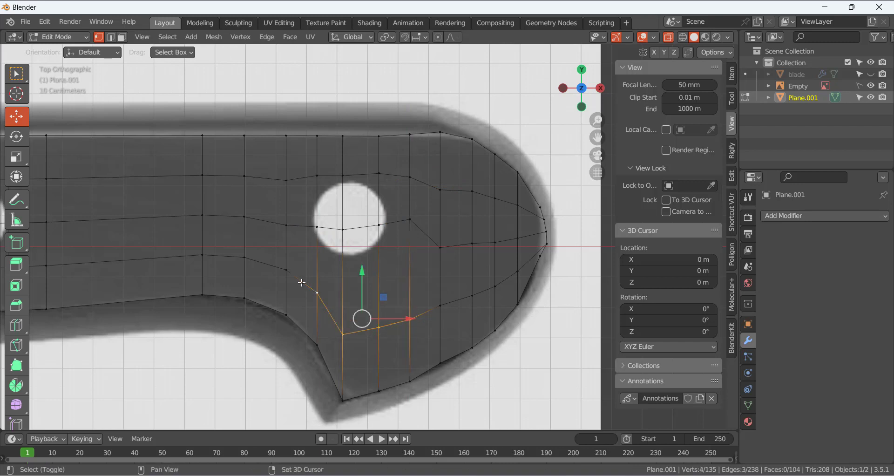
{"action": "left_click", "coordinate": [285, 271], "text": "shift"}
{"action": "left_click_drag", "start_coordinate": [345, 266], "coordinate": [343, 233]}
{"action": "left_click", "coordinate": [316, 286]}
Lower the two blade-side vertices of the raised lower loop to even out its curve below the middle loop.
{"action": "left_click", "coordinate": [285, 229]}
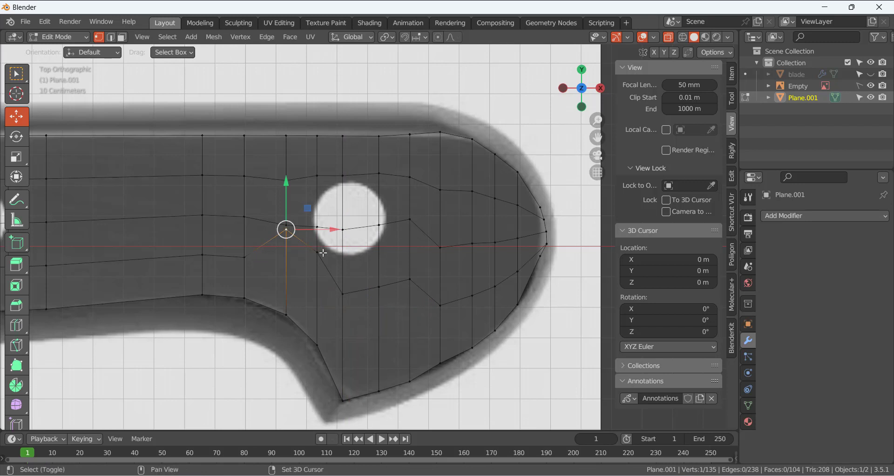
{"action": "left_click", "coordinate": [317, 252], "text": "shift"}
{"action": "left_click_drag", "start_coordinate": [302, 197], "coordinate": [305, 233]}
{"action": "left_click", "coordinate": [343, 274]}
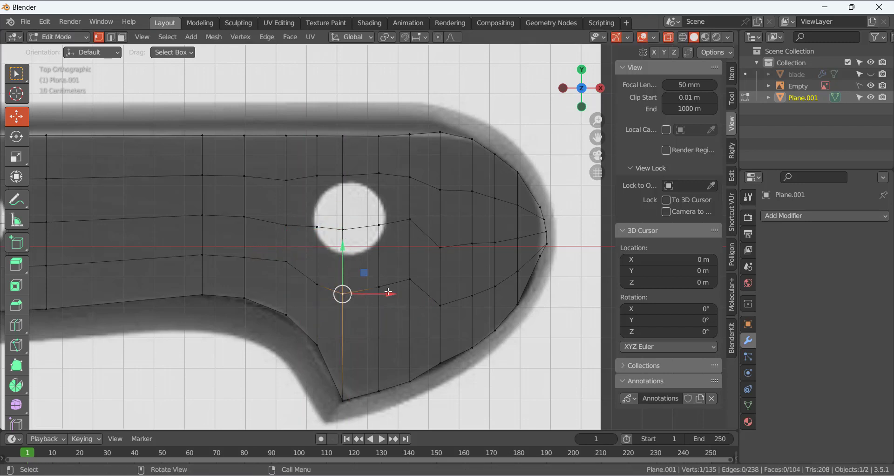
Raise the four lower-loop vertices beneath the last rivet hole individually to form a smooth line just below it.
{"action": "left_click", "coordinate": [417, 280]}
{"action": "left_click_drag", "start_coordinate": [412, 248], "coordinate": [380, 230]}
{"action": "left_click", "coordinate": [379, 287]}
{"action": "left_click", "coordinate": [345, 292]}
{"action": "left_click_drag", "start_coordinate": [346, 292], "coordinate": [318, 250]}
{"action": "left_click", "coordinate": [318, 284]}
{"action": "left_click", "coordinate": [400, 283]}
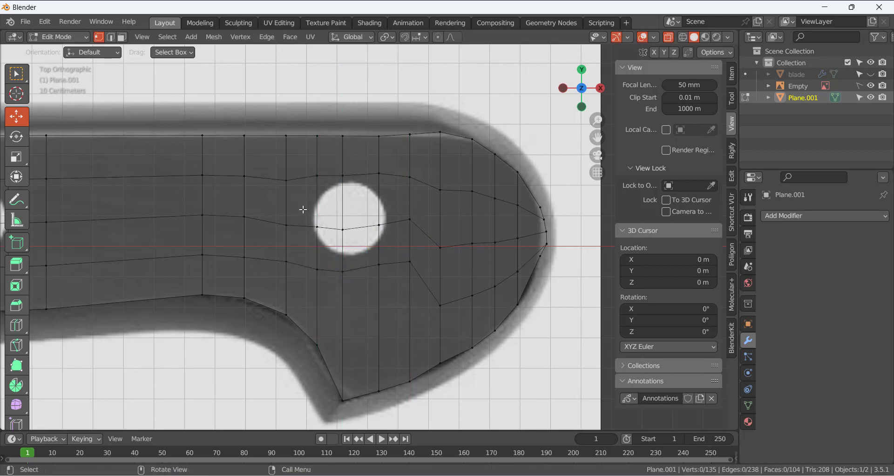
Raise the next lower-loop vertex toward the butt end slightly to soften the step in the loop.
{"action": "left_click_drag", "start_coordinate": [314, 171], "coordinate": [415, 295]}
{"action": "left_click", "coordinate": [425, 333]}
{"action": "left_click", "coordinate": [440, 305]}
{"action": "left_click_drag", "start_coordinate": [440, 255], "coordinate": [439, 243]}
{"action": "left_click", "coordinate": [443, 186]}
{"action": "scroll", "coordinate": [275, 284], "scroll_direction": "down", "scroll_amount": 5}
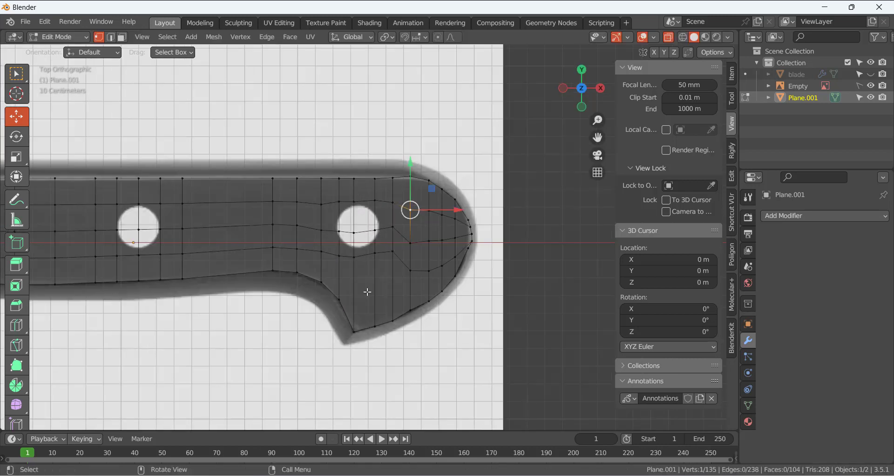
{"action": "scroll", "coordinate": [274, 284], "scroll_direction": "up", "scroll_amount": 1}
{"action": "scroll", "coordinate": [274, 284], "scroll_direction": "down", "scroll_amount": 1}
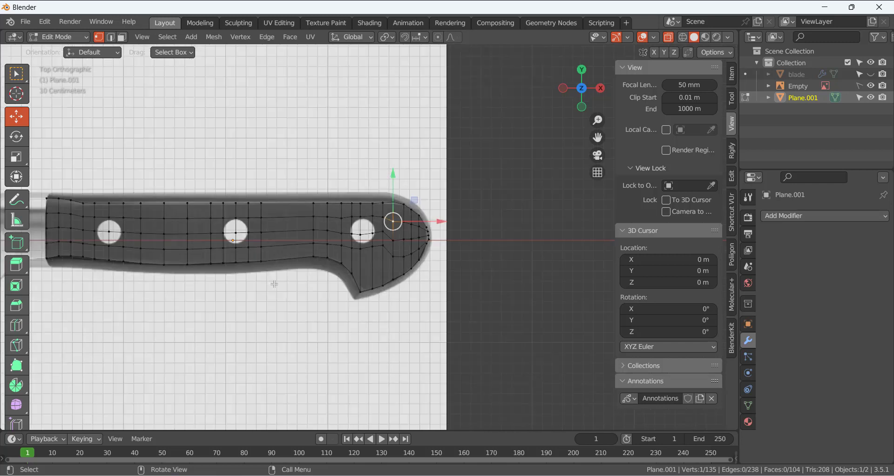
Switch to Object Mode and turn off X-ray display to view the handle as a solid surface.
{"action": "key", "text": "Tab"}
{"action": "left_click", "coordinate": [668, 40]}
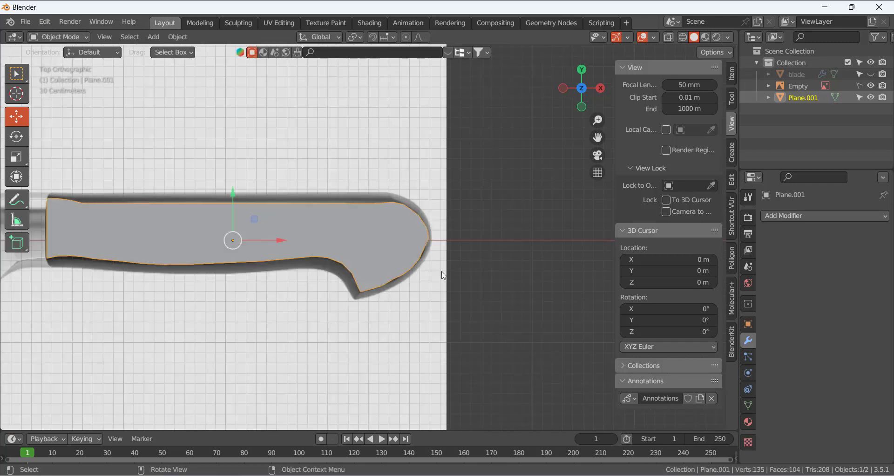
{"action": "left_click", "coordinate": [298, 305]}
{"action": "left_click", "coordinate": [236, 241]}
{"action": "middle_click_drag", "start_coordinate": [253, 318], "coordinate": [245, 278]}
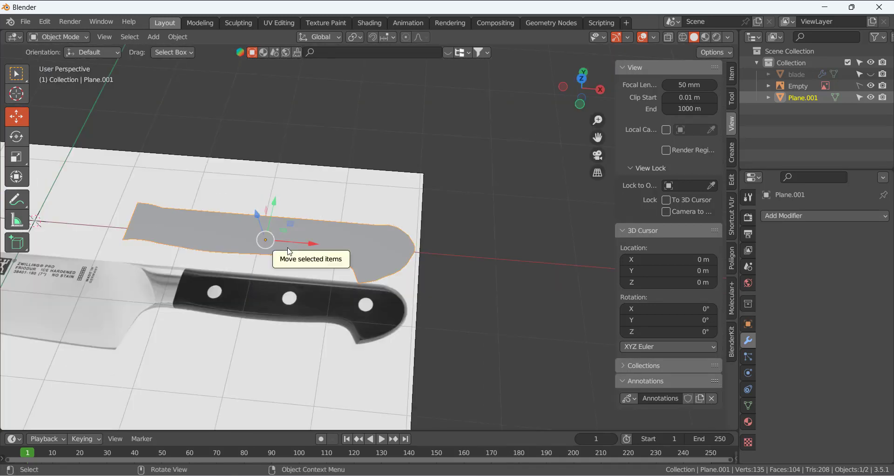
Extrude the entire handle mesh downward to give it thickness, and raise the extruded underside slightly to thin it.
{"action": "key", "text": "Tab"}
{"action": "middle_click_drag", "start_coordinate": [261, 235], "coordinate": [212, 219]}
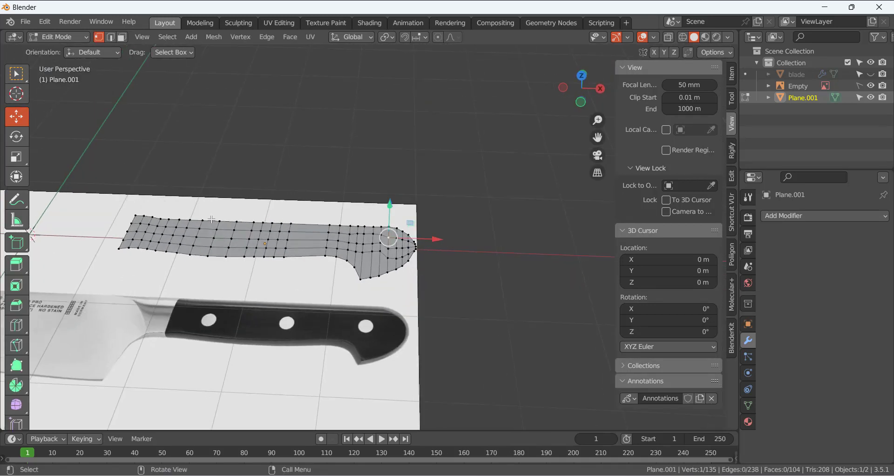
{"action": "key", "text": "a"}
{"action": "key", "text": "e"}
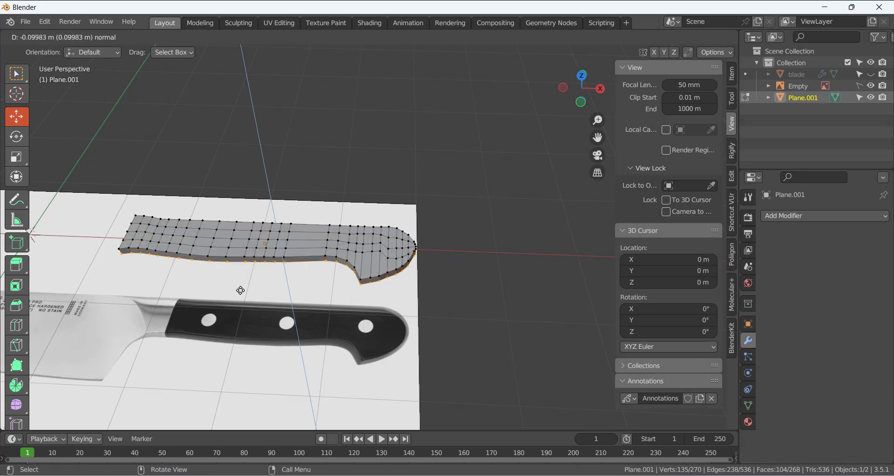
{"action": "left_click", "coordinate": [242, 305]}
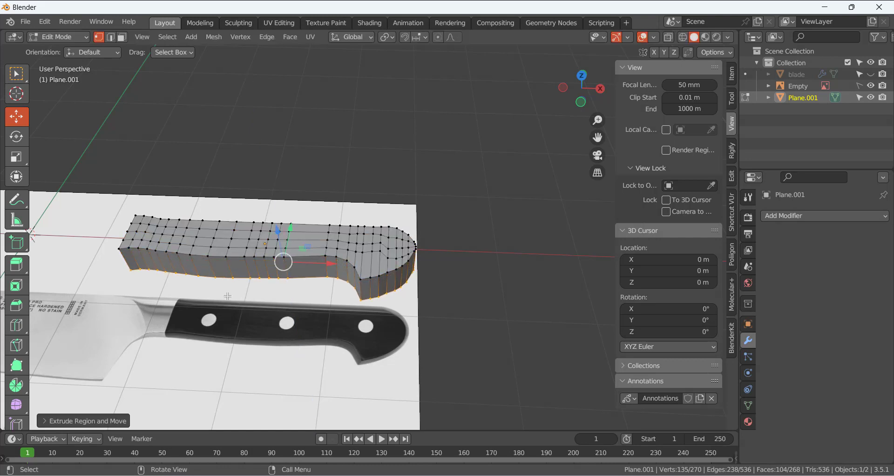
{"action": "middle_click_drag", "start_coordinate": [261, 298], "coordinate": [332, 217]}
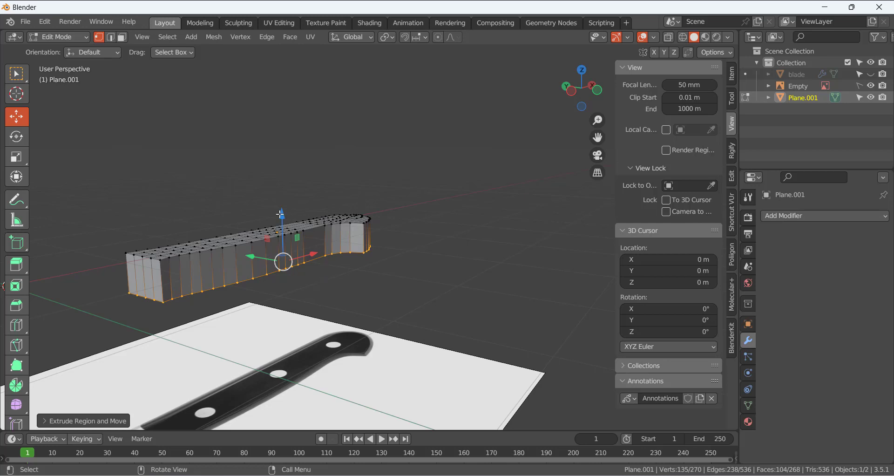
{"action": "mouse_move", "coordinate": [281, 213]}
{"action": "left_mouse_down"}
{"action": "mouse_move", "coordinate": [281, 201]}
{"action": "mouse_move", "coordinate": [281, 209]}
{"action": "left_mouse_up"}
{"action": "middle_click_drag", "start_coordinate": [281, 208], "coordinate": [236, 330]}
{"action": "left_click", "coordinate": [514, 382]}
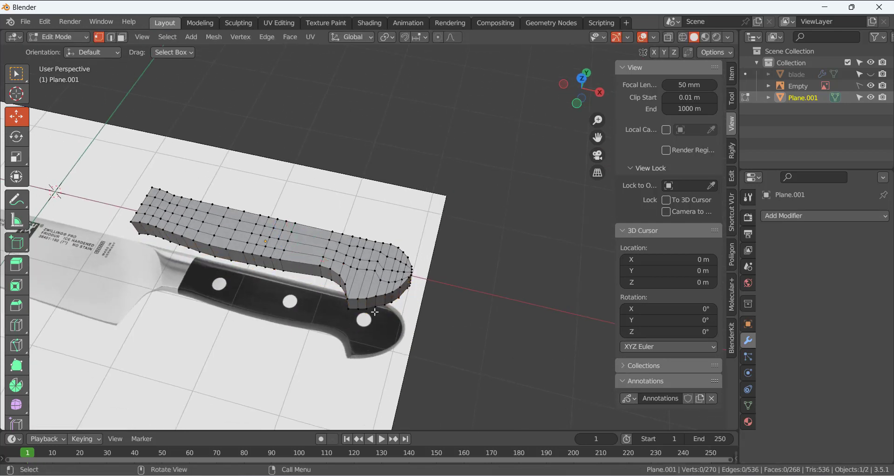
Add one centred loop cut around the handle's side walls.
{"action": "scroll", "coordinate": [514, 381], "scroll_direction": "up", "scroll_amount": 2}
{"action": "middle_click_drag", "start_coordinate": [376, 307], "coordinate": [391, 261]}
{"action": "key", "text": "ctrl+r"}
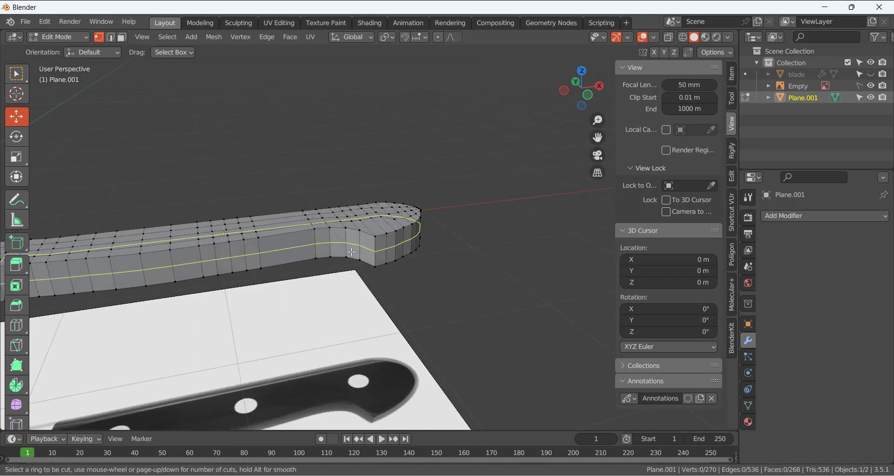
{"action": "left_click", "coordinate": [393, 245]}
{"action": "right_click", "coordinate": [367, 294]}
{"action": "mouse_move", "coordinate": [327, 295]}
{"action": "middle_mouse_down"}
{"action": "mouse_move", "coordinate": [316, 329]}
{"action": "mouse_move", "coordinate": [331, 281]}
{"action": "mouse_move", "coordinate": [344, 299]}
{"action": "middle_mouse_up"}
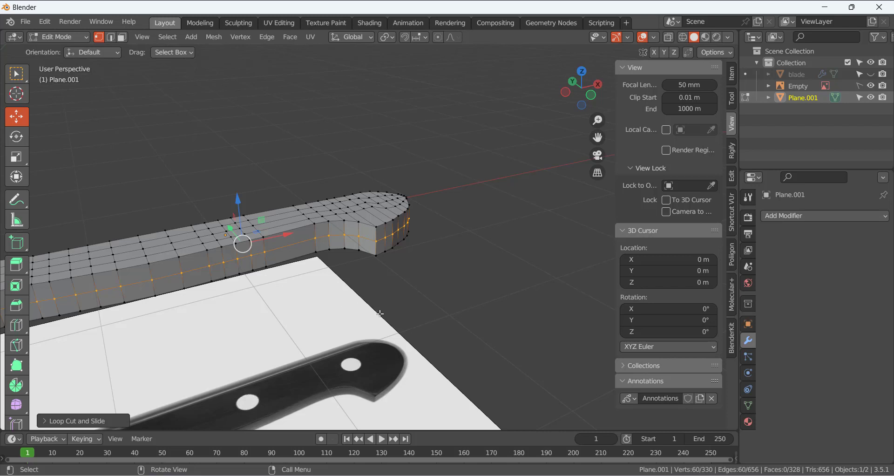
Scale the side loop slightly outward along the Y axis to bulge the handle's sides.
{"action": "key", "text": "s"}
{"action": "key", "text": "y"}
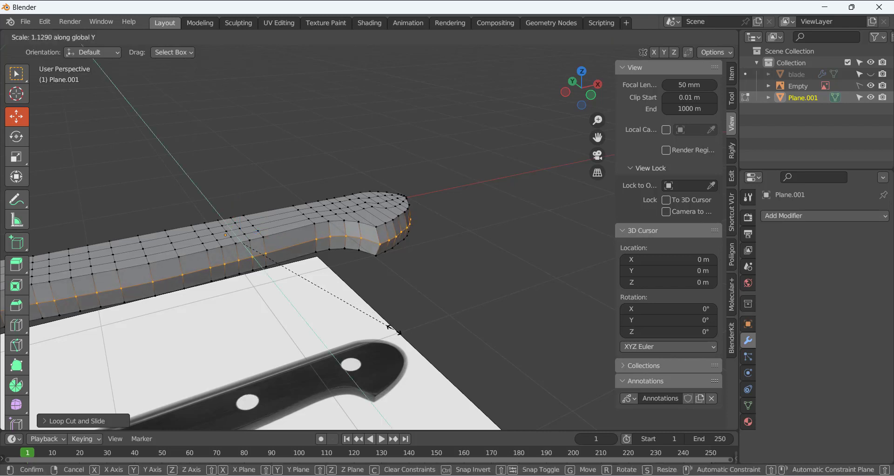
{"action": "left_click", "coordinate": [400, 335]}
{"action": "middle_click_drag", "start_coordinate": [399, 334], "coordinate": [487, 279]}
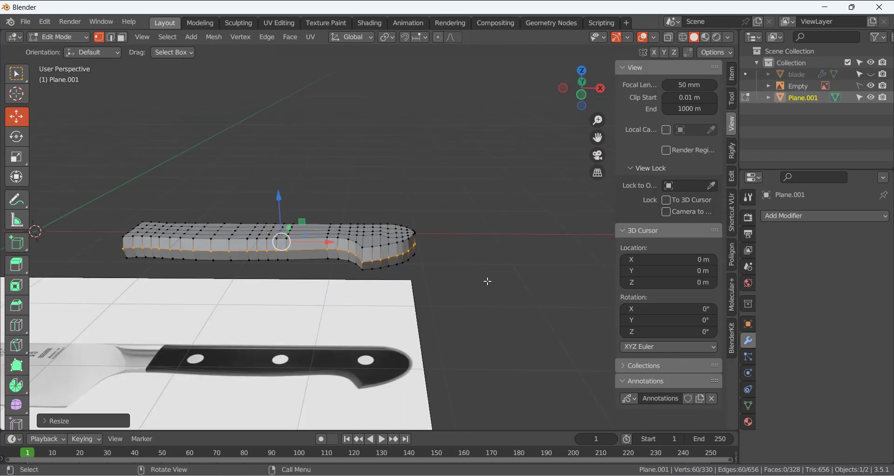
Add a Subdivision Surface modifier to the handle and set its viewport levels to 2.
{"action": "key", "text": "Tab"}
{"action": "left_click", "coordinate": [489, 293]}
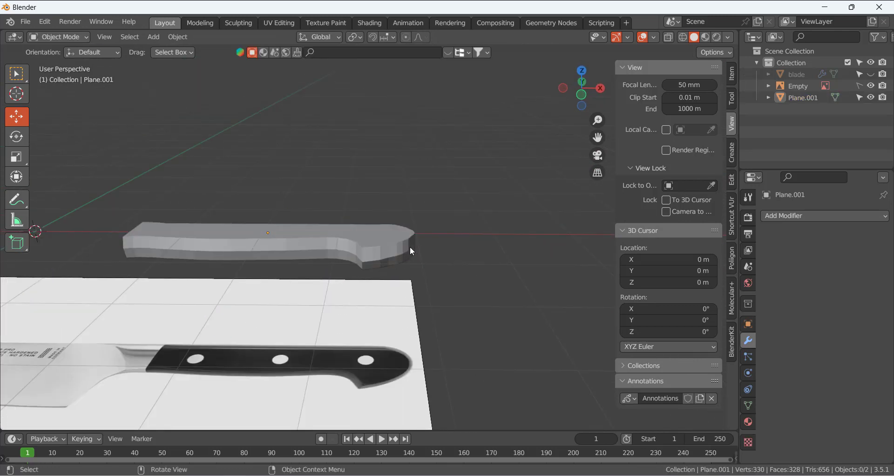
{"action": "left_click", "coordinate": [806, 214]}
{"action": "left_click", "coordinate": [684, 419]}
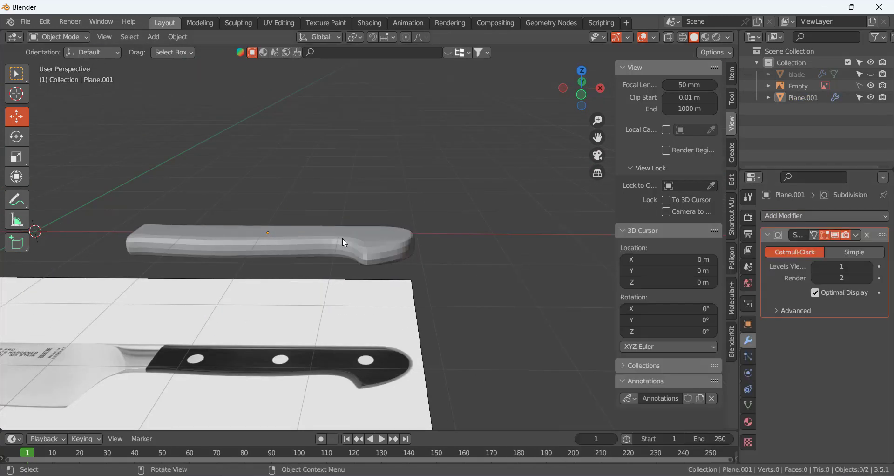
{"action": "middle_click_drag", "start_coordinate": [342, 238], "coordinate": [388, 330]}
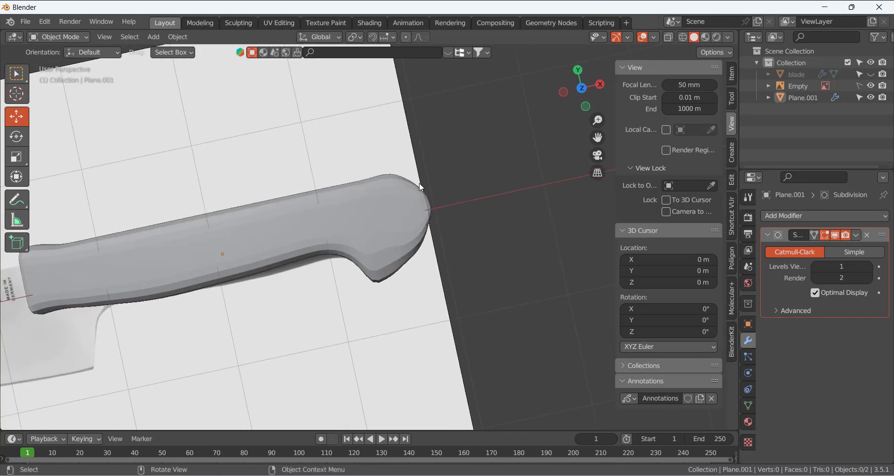
{"action": "middle_click_drag", "start_coordinate": [419, 183], "coordinate": [321, 88]}
{"action": "middle_click_drag", "start_coordinate": [336, 278], "coordinate": [405, 306]}
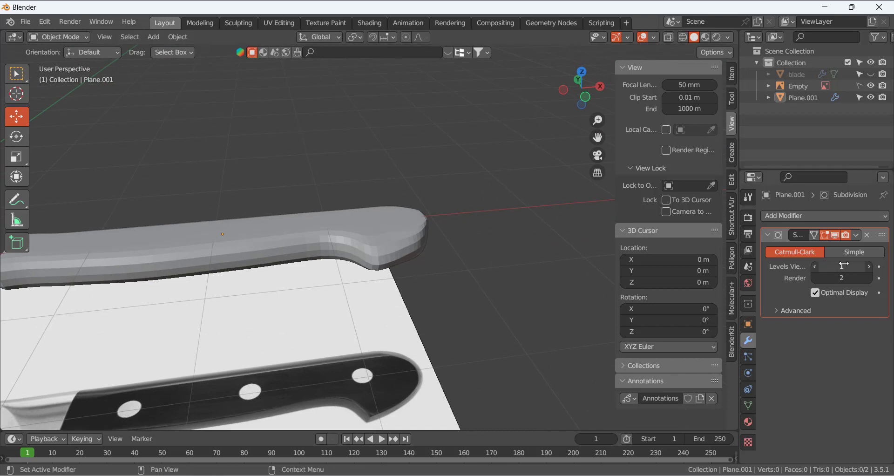
{"action": "left_click", "coordinate": [869, 264]}
Apply Shade Smooth to the handle.
{"action": "left_click", "coordinate": [365, 228]}
{"action": "right_click", "coordinate": [365, 227]}
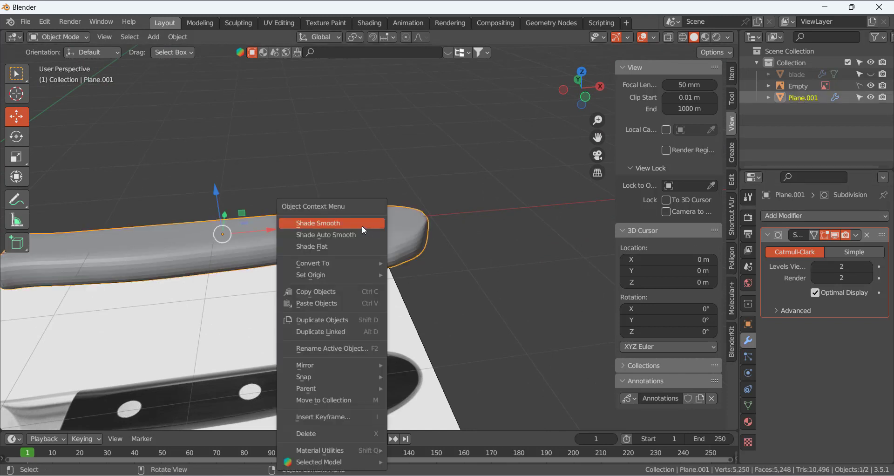
{"action": "left_click", "coordinate": [362, 224]}
{"action": "middle_click_drag", "start_coordinate": [389, 217], "coordinate": [331, 287]}
Select the side-loop vertices at the tip of the handle's butt end and move them slightly outward along the X axis.
{"action": "key", "text": "Tab"}
{"action": "scroll", "coordinate": [331, 287], "scroll_direction": "up", "scroll_amount": 3}
{"action": "middle_click_drag", "start_coordinate": [294, 321], "coordinate": [320, 356]}
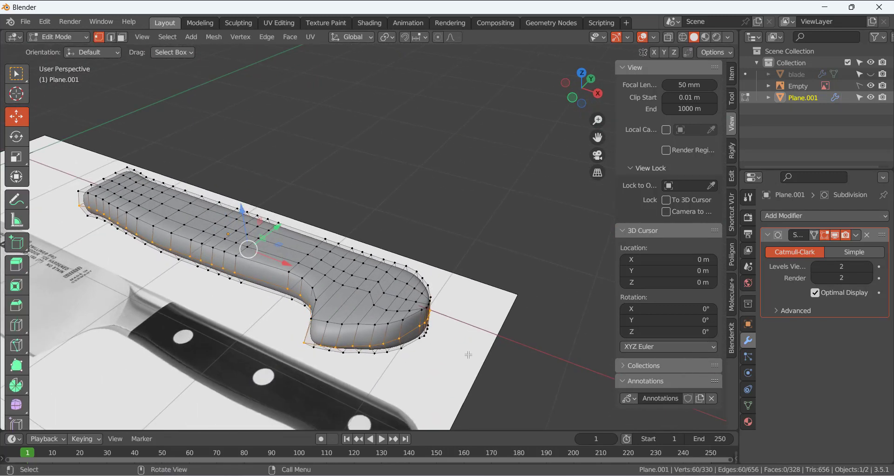
{"action": "left_click", "coordinate": [468, 355]}
{"action": "middle_click_drag", "start_coordinate": [452, 340], "coordinate": [410, 305]}
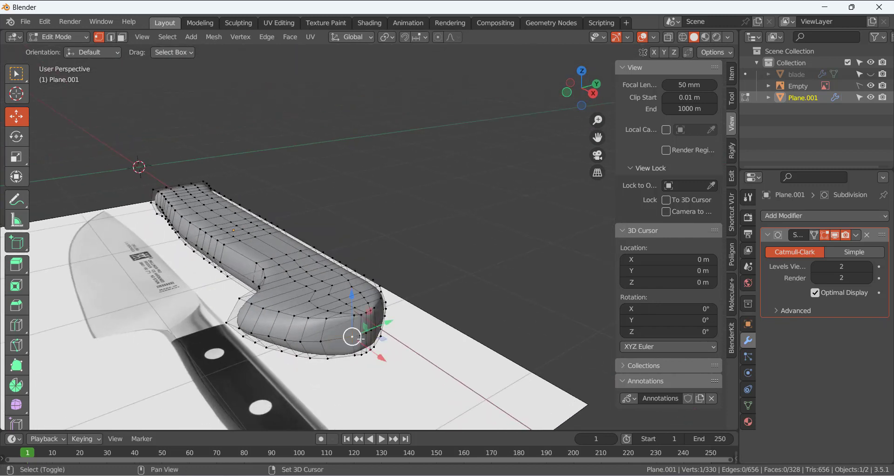
{"action": "left_click", "coordinate": [375, 340], "text": "shift"}
{"action": "middle_click_drag", "start_coordinate": [385, 338], "coordinate": [358, 339]}
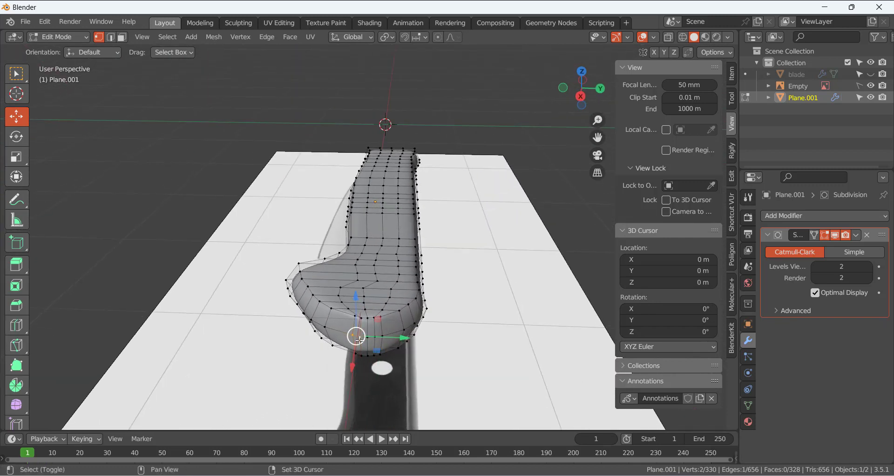
{"action": "left_click", "coordinate": [388, 339], "text": "shift"}
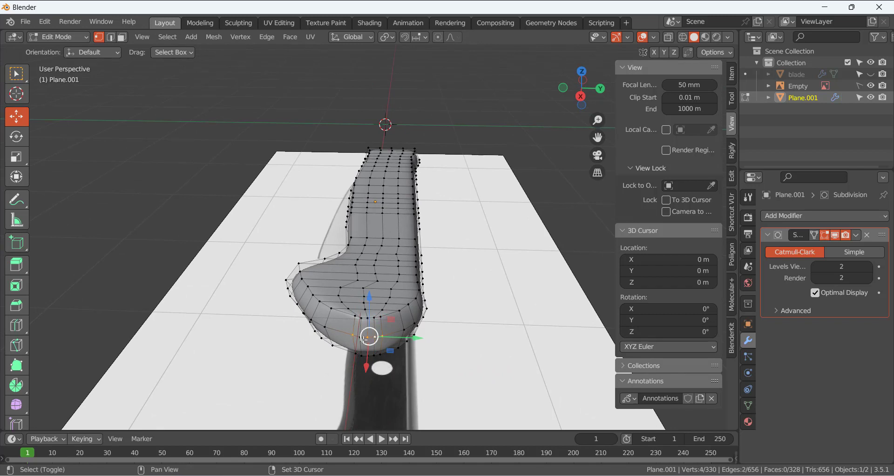
{"action": "left_click_drag", "start_coordinate": [366, 357], "coordinate": [366, 363]}
{"action": "middle_click_drag", "start_coordinate": [358, 362], "coordinate": [417, 366]}
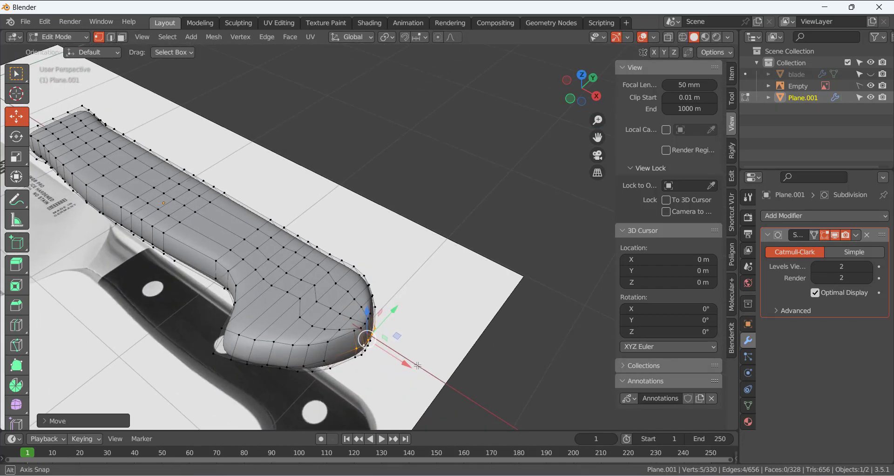
Nudge a vertex at the tip of the handle's butt end slightly along the X axis and return to Object Mode.
{"action": "left_click", "coordinate": [483, 376]}
{"action": "middle_click_drag", "start_coordinate": [416, 327], "coordinate": [442, 296]}
{"action": "left_click_drag", "start_coordinate": [408, 356], "coordinate": [409, 357]}
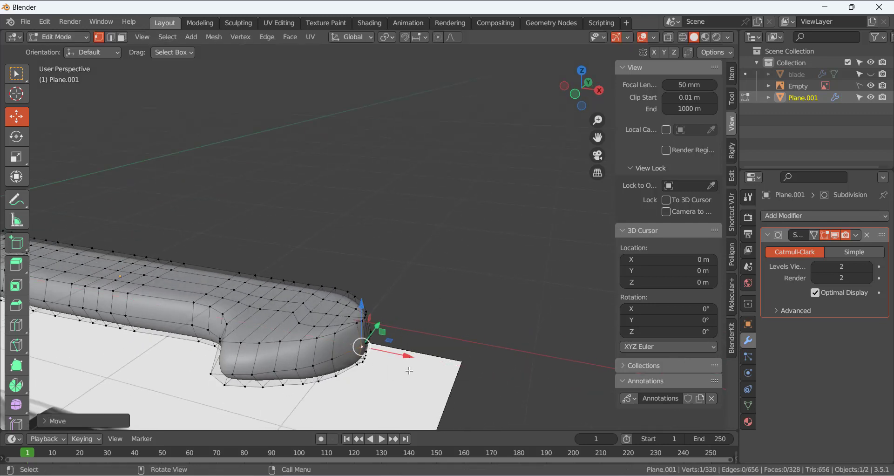
{"action": "left_click", "coordinate": [457, 382]}
{"action": "key", "text": "Tab"}
{"action": "middle_click_drag", "start_coordinate": [385, 321], "coordinate": [377, 256]}
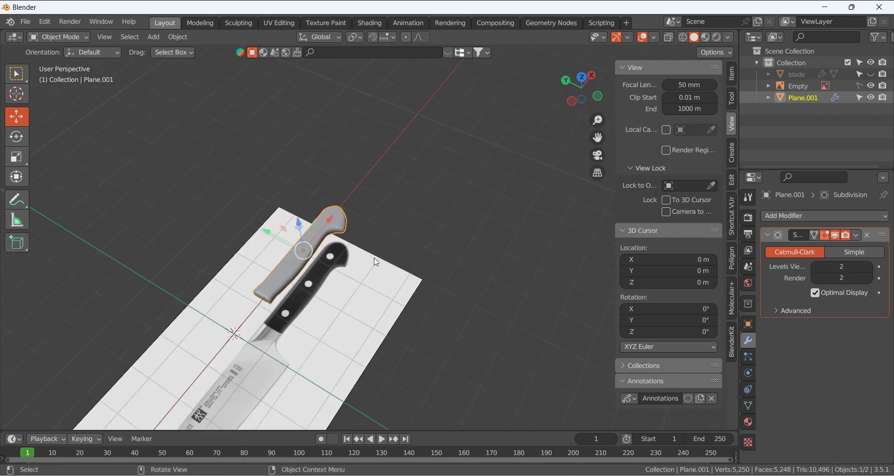
In Edit Mode from the top view, disable the Subdivision modifier's viewport display and turn on X-ray to expose the reference rivets.
{"action": "key", "text": "Tab"}
{"action": "key", "text": "KP_7"}
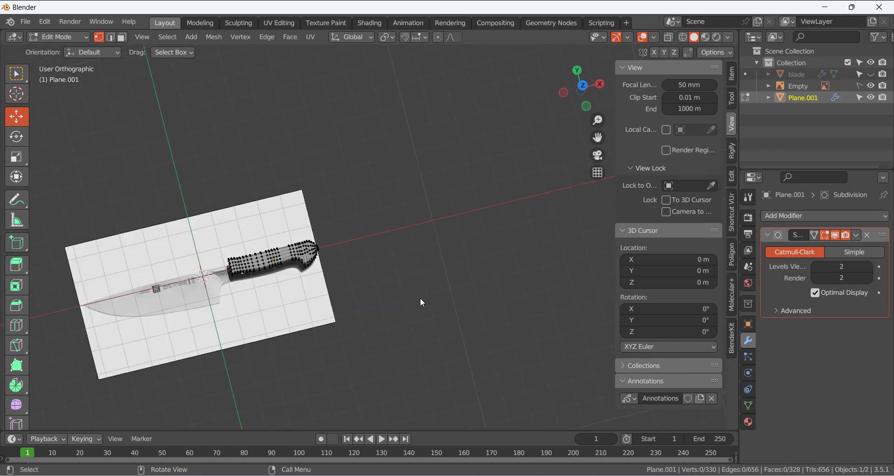
{"action": "scroll", "coordinate": [420, 298], "scroll_direction": "up", "scroll_amount": 7}
{"action": "middle_click_drag", "start_coordinate": [345, 300], "coordinate": [228, 274], "text": "shift"}
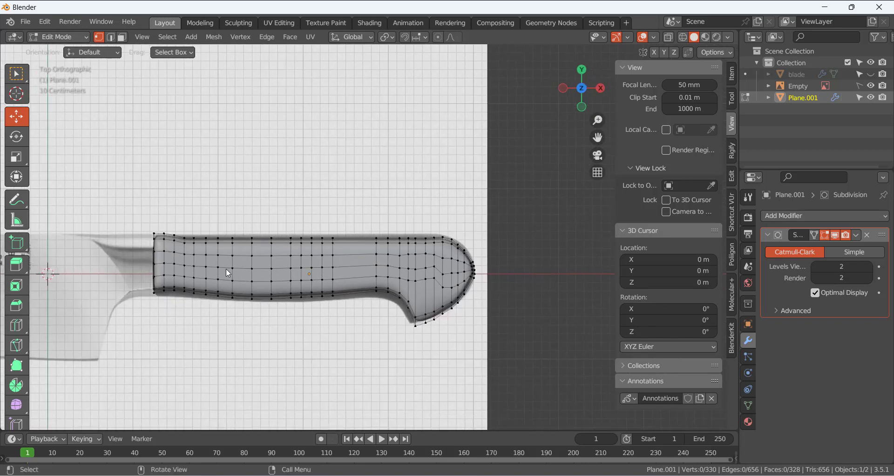
{"action": "left_click", "coordinate": [838, 236]}
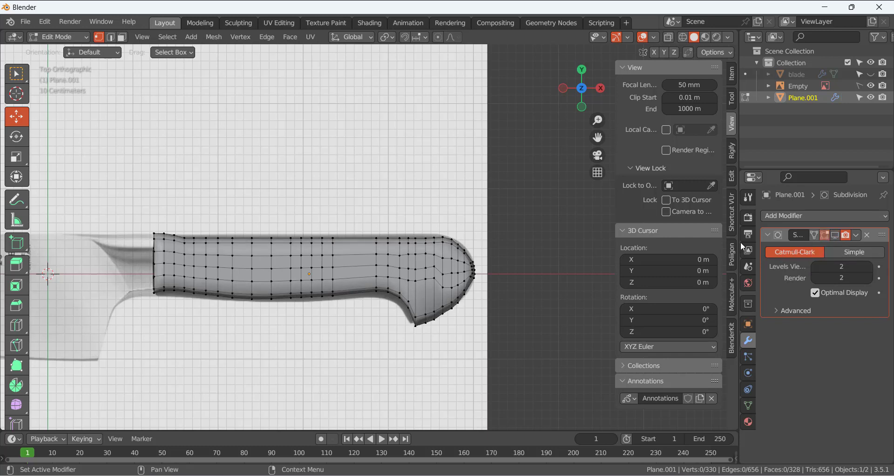
{"action": "scroll", "coordinate": [350, 292], "scroll_direction": "up", "scroll_amount": 3}
{"action": "middle_click_drag", "start_coordinate": [350, 291], "coordinate": [436, 269], "text": "shift"}
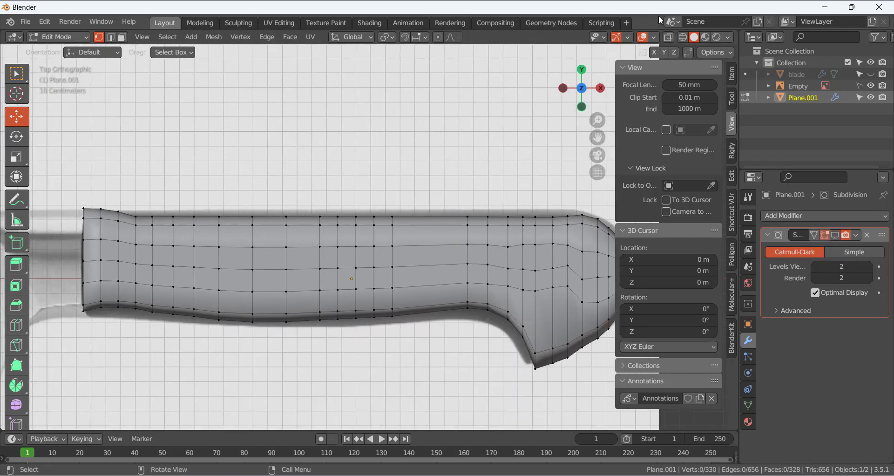
{"action": "left_click", "coordinate": [669, 38]}
{"action": "scroll", "coordinate": [282, 254], "scroll_direction": "up", "scroll_amount": 1}
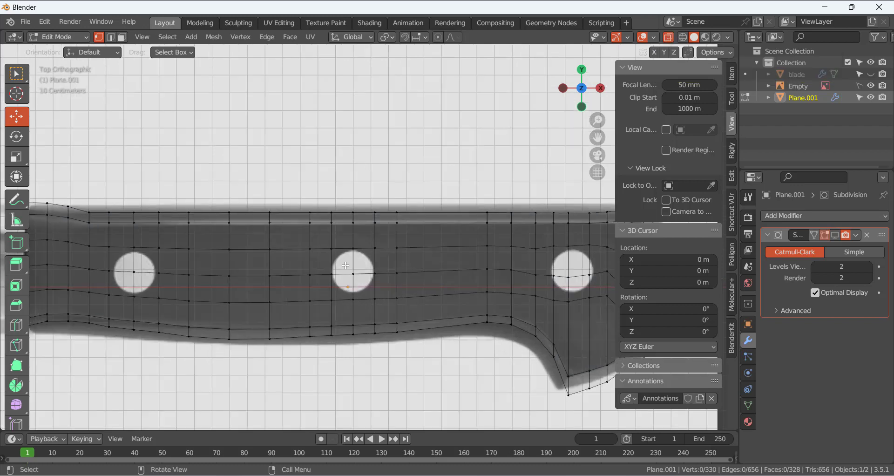
{"action": "scroll", "coordinate": [345, 266], "scroll_direction": "down", "scroll_amount": 1}
{"action": "middle_click_drag", "start_coordinate": [143, 293], "coordinate": [176, 262], "text": "shift"}
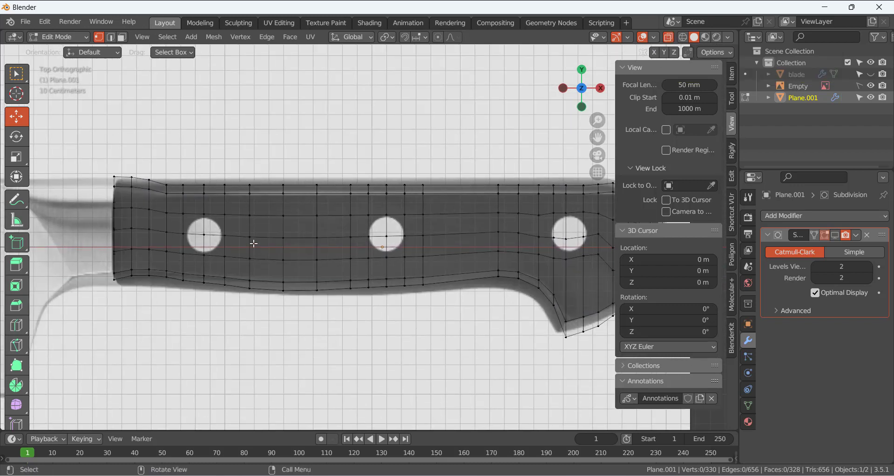
Try to select the four faces around the rivet nearest the blade one by one in face select mode.
{"action": "scroll", "coordinate": [254, 243], "scroll_direction": "up", "scroll_amount": 2}
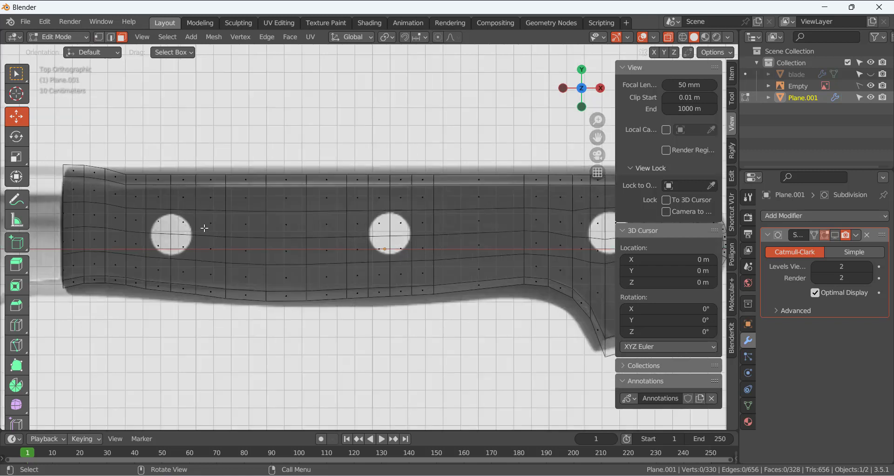
{"action": "left_click", "coordinate": [105, 214]}
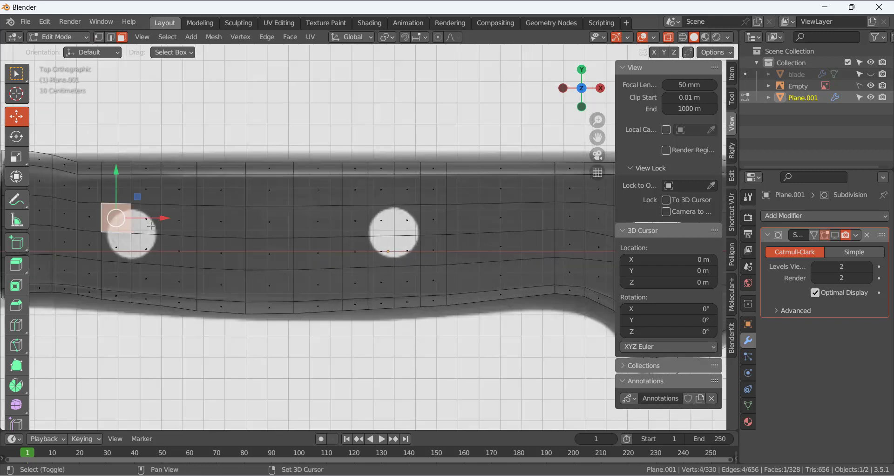
{"action": "left_click", "coordinate": [146, 219], "text": "shift"}
{"action": "left_click", "coordinate": [147, 248], "text": "shift"}
{"action": "left_click", "coordinate": [122, 245], "text": "shift"}
{"action": "scroll", "coordinate": [176, 237], "scroll_direction": "down", "scroll_amount": 1}
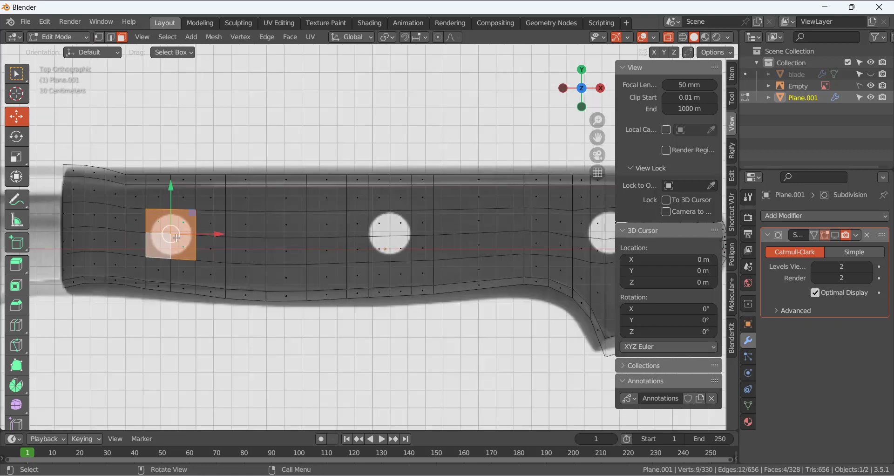
{"action": "left_click", "coordinate": [140, 205], "text": "shift"}
{"action": "left_click", "coordinate": [155, 206], "text": "shift"}
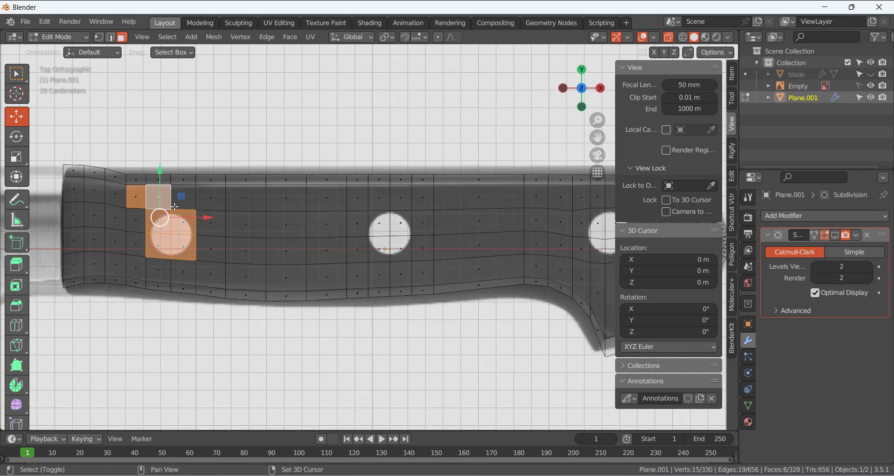
{"action": "left_click", "coordinate": [176, 207], "text": "shift"}
{"action": "left_click", "coordinate": [173, 230]}
{"action": "left_click", "coordinate": [158, 226], "text": "shift"}
{"action": "left_click", "coordinate": [159, 246], "text": "shift"}
{"action": "left_click", "coordinate": [182, 247], "text": "shift"}
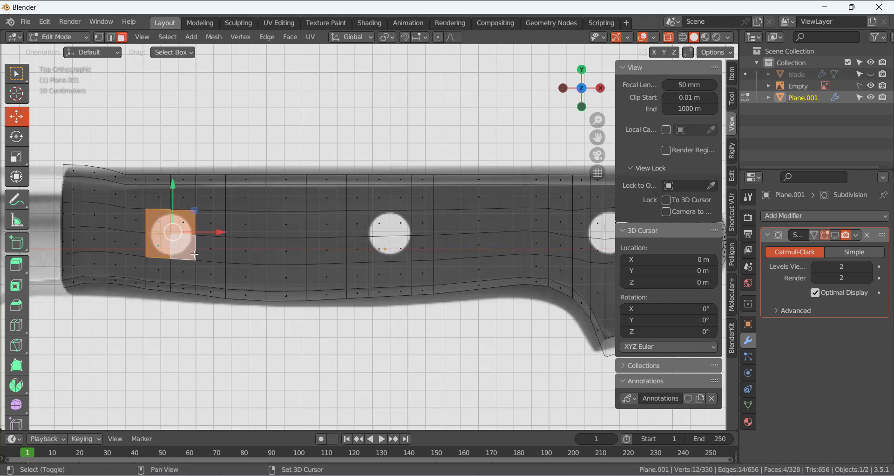
{"action": "middle_click_drag", "start_coordinate": [199, 301], "coordinate": [237, 182]}
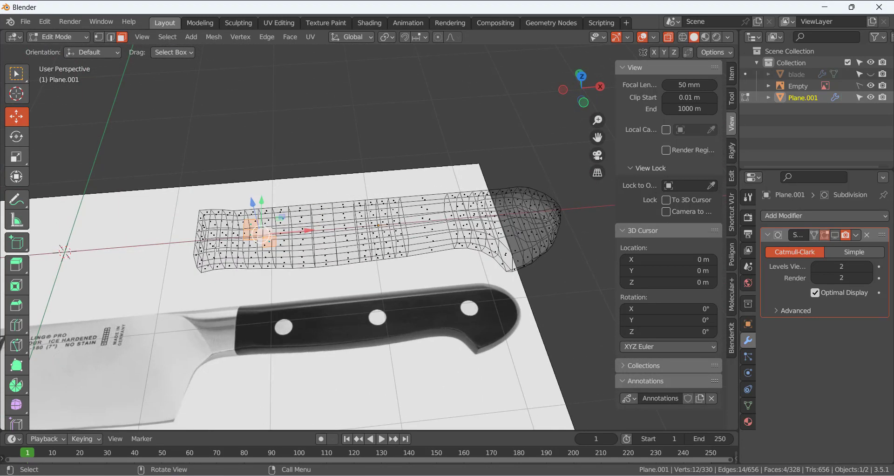
{"action": "key", "text": "KP_7"}
{"action": "scroll", "coordinate": [201, 251], "scroll_direction": "up", "scroll_amount": 6}
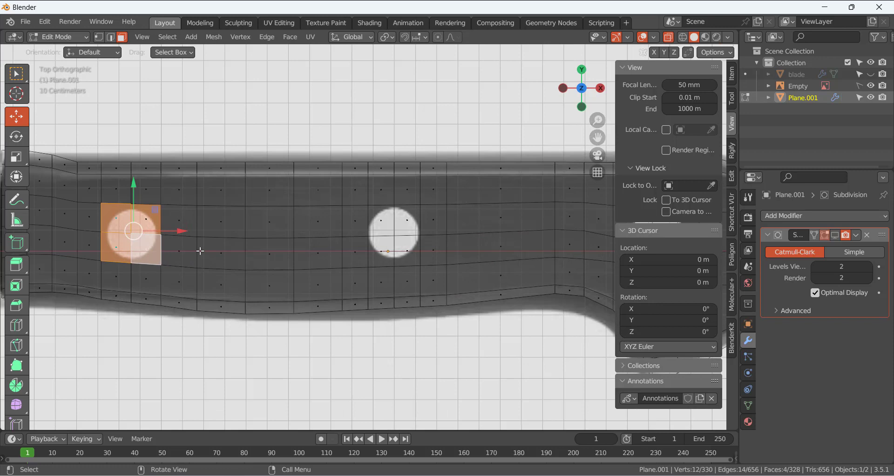
In edge select mode, box-select the square of edges around the rivet nearest the blade on both sides of the handle.
{"action": "key", "text": "2"}
{"action": "key", "text": "alt+a"}
{"action": "left_click_drag", "start_coordinate": [87, 195], "coordinate": [165, 273]}
{"action": "scroll", "coordinate": [142, 248], "scroll_direction": "down", "scroll_amount": 4}
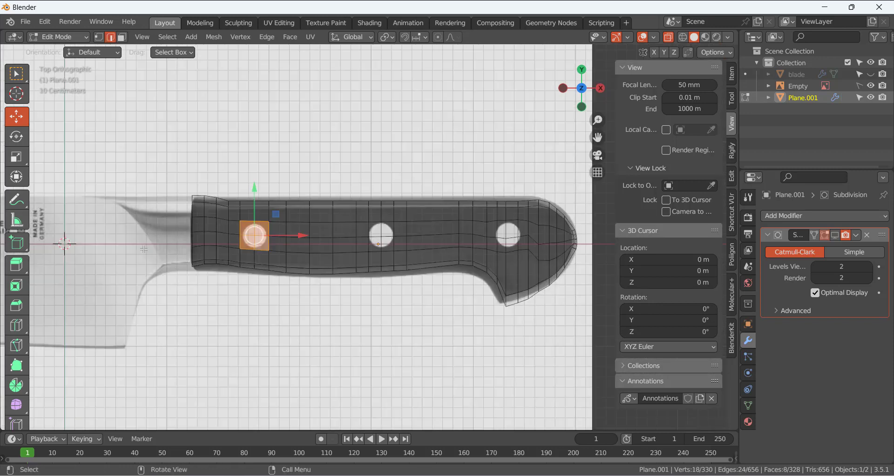
{"action": "middle_click_drag", "start_coordinate": [269, 308], "coordinate": [269, 200]}
{"action": "scroll", "coordinate": [270, 208], "scroll_direction": "down", "scroll_amount": 4}
{"action": "middle_click_drag", "start_coordinate": [284, 257], "coordinate": [293, 354]}
{"action": "key", "text": "KP_7"}
{"action": "scroll", "coordinate": [266, 258], "scroll_direction": "up", "scroll_amount": 8}
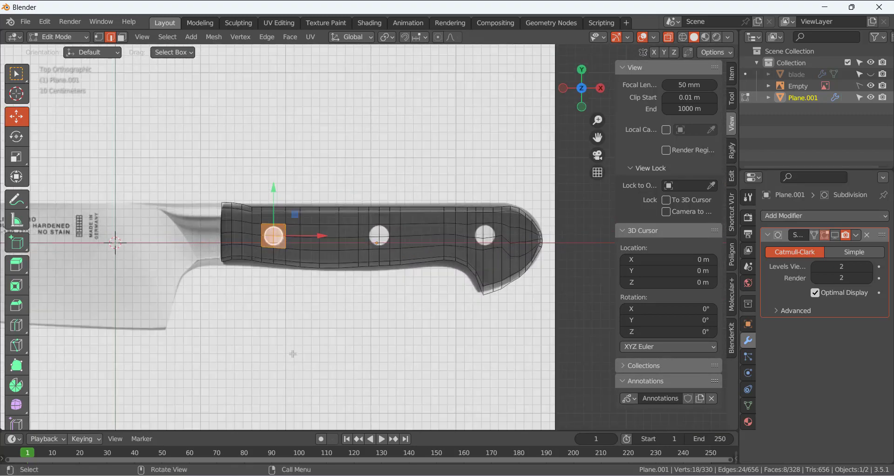
{"action": "middle_click_drag", "start_coordinate": [266, 258], "coordinate": [299, 265], "text": "shift"}
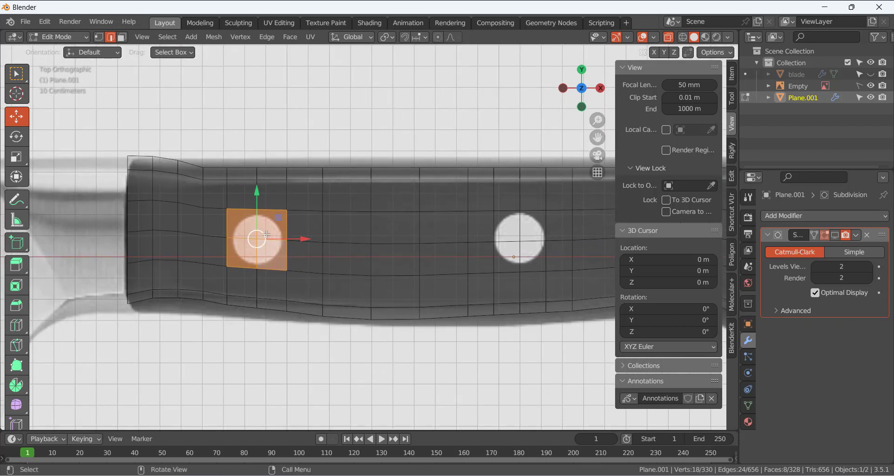
{"action": "scroll", "coordinate": [267, 234], "scroll_direction": "up", "scroll_amount": 1}
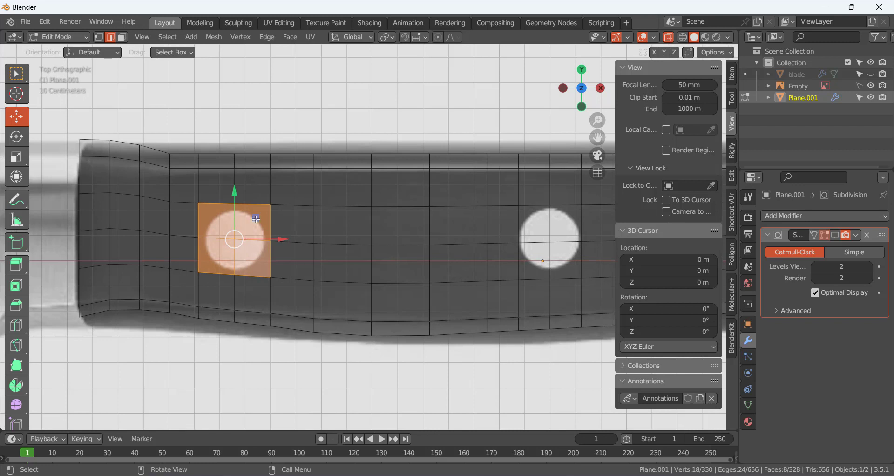
Try to round the selected square around the rivet with LoopTools Circle.
{"action": "right_click", "coordinate": [236, 101]}
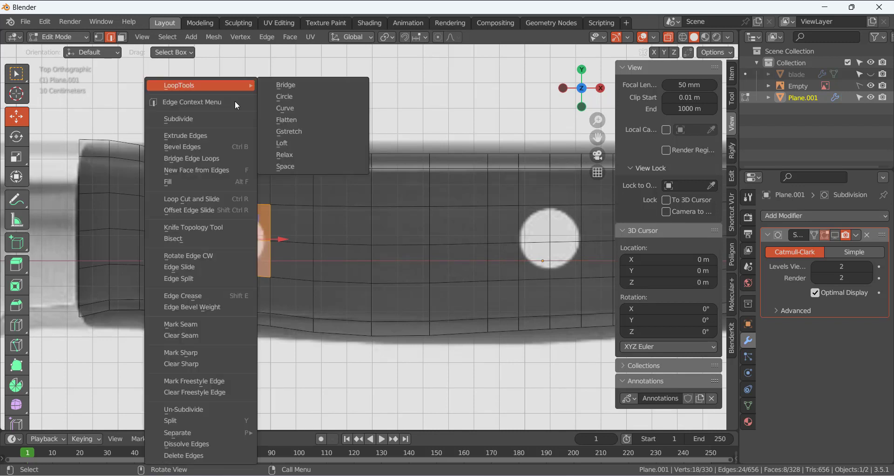
{"action": "mouse_move", "coordinate": [216, 87]}
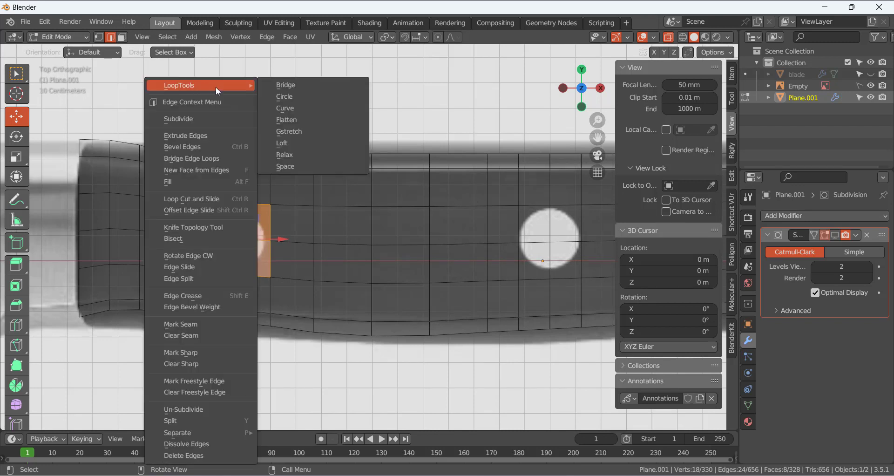
{"action": "left_click", "coordinate": [297, 97]}
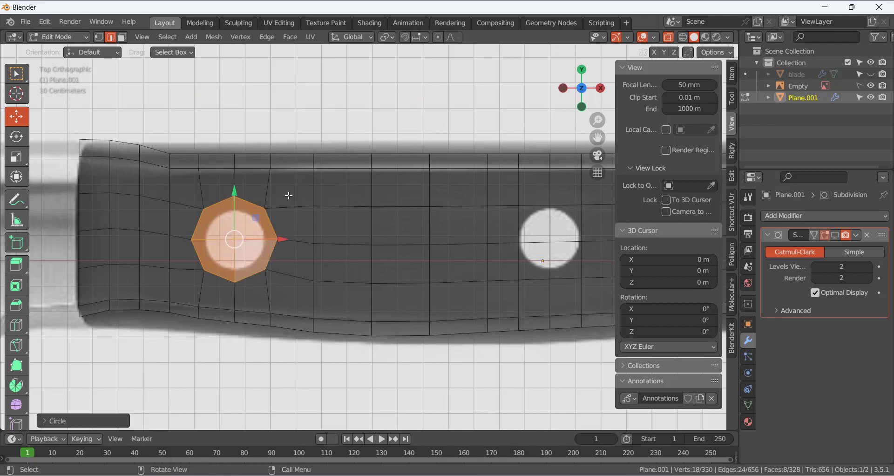
{"action": "scroll", "coordinate": [245, 223], "scroll_direction": "up", "scroll_amount": 1}
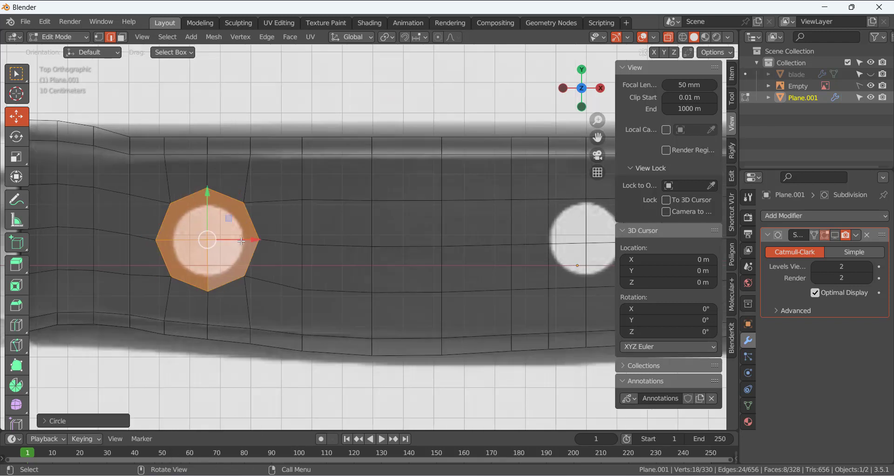
{"action": "middle_click_drag", "start_coordinate": [241, 241], "coordinate": [309, 230]}
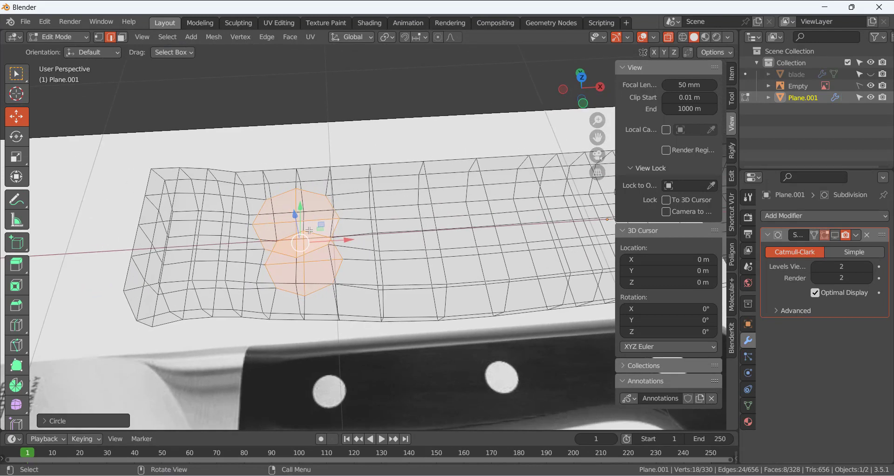
{"action": "key", "text": "KP_7"}
{"action": "scroll", "coordinate": [309, 230], "scroll_direction": "up", "scroll_amount": 5}
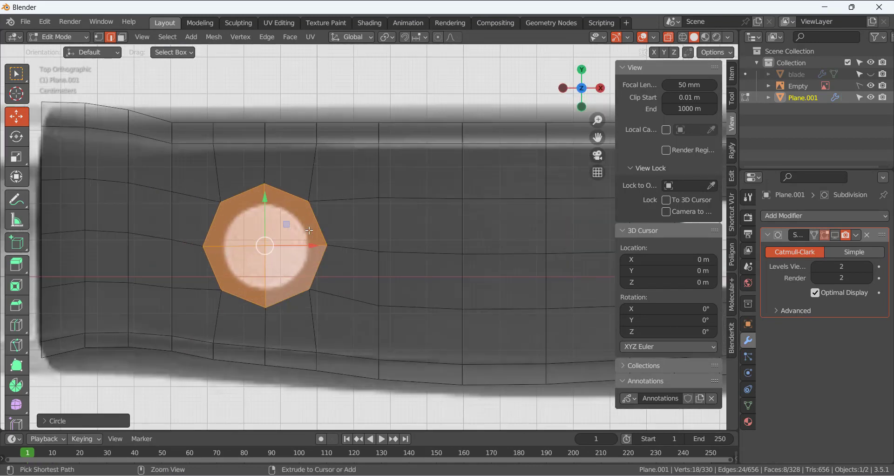
Undo the rounding of the selected square around the rivet.
{"action": "key", "text": "h"}
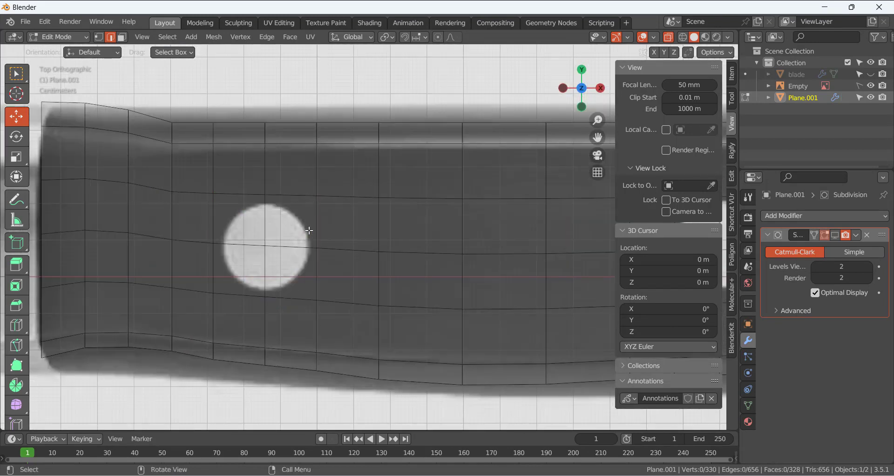
{"action": "left_click", "coordinate": [44, 22]}
{"action": "left_click", "coordinate": [62, 41]}
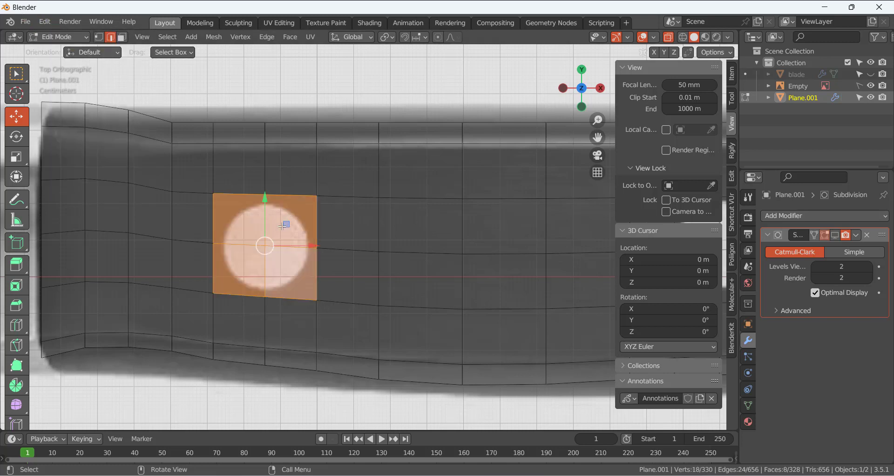
Inset the selected faces by about 0.03 m to fit the rivet and round them with LoopTools Circle.
{"action": "key", "text": "i"}
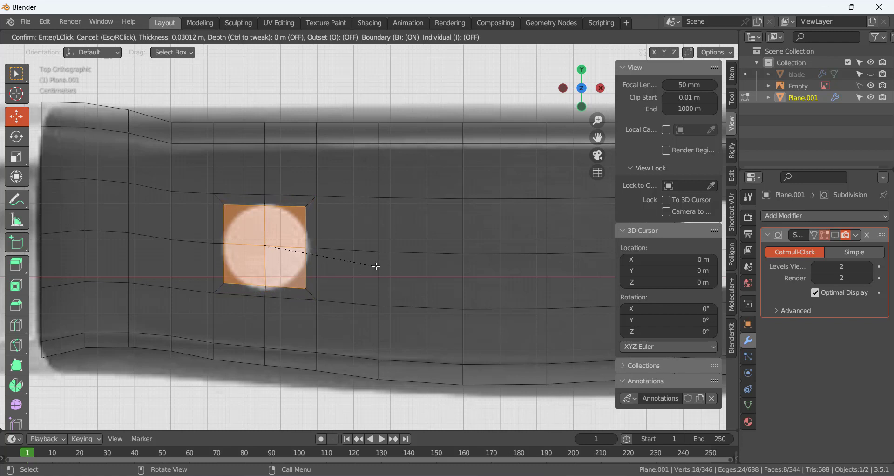
{"action": "left_click", "coordinate": [376, 266]}
{"action": "right_click", "coordinate": [242, 237]}
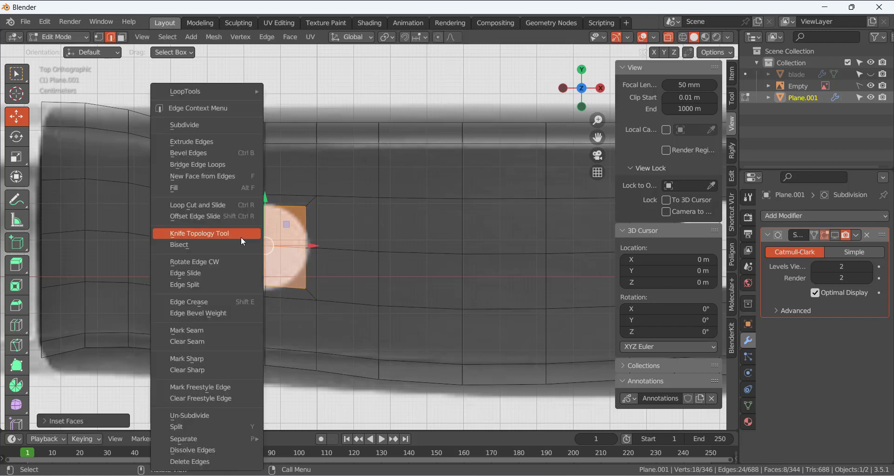
{"action": "mouse_move", "coordinate": [204, 97]}
{"action": "left_click", "coordinate": [295, 102]}
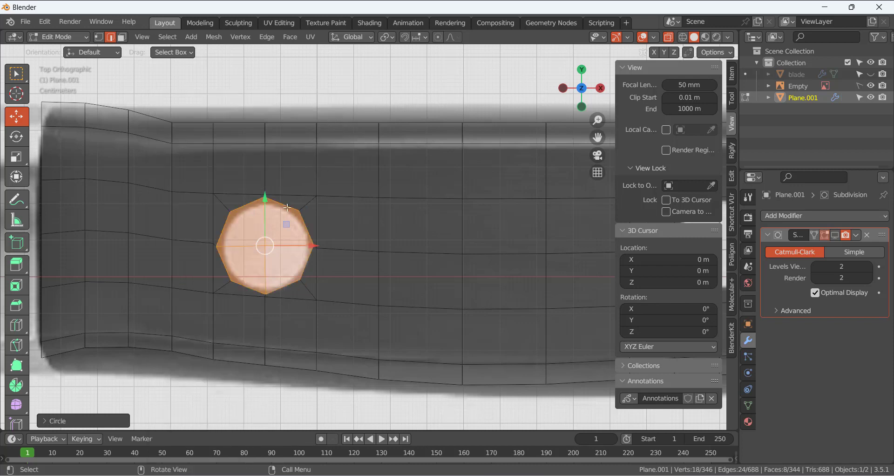
Bridge the rounded faces on both sides of the handle into a through hole with LoopTools Bridge and turn off X-ray.
{"action": "scroll", "coordinate": [297, 243], "scroll_direction": "down", "scroll_amount": 3}
{"action": "right_click", "coordinate": [306, 237]}
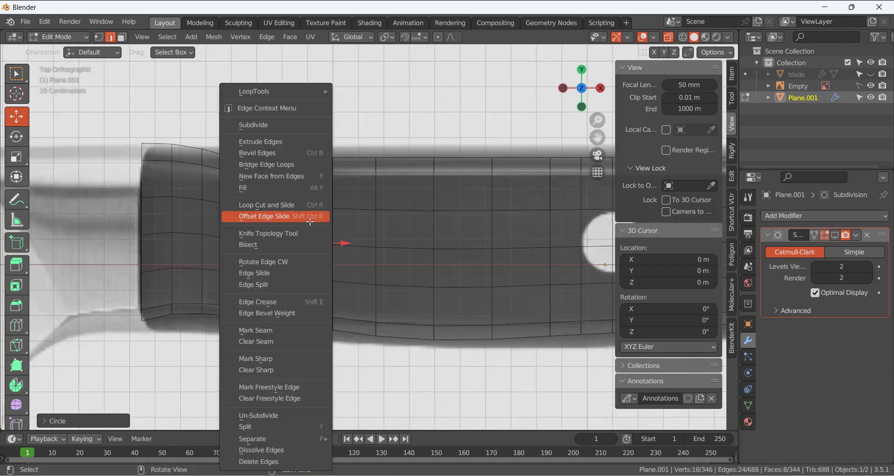
{"action": "mouse_move", "coordinate": [305, 94]}
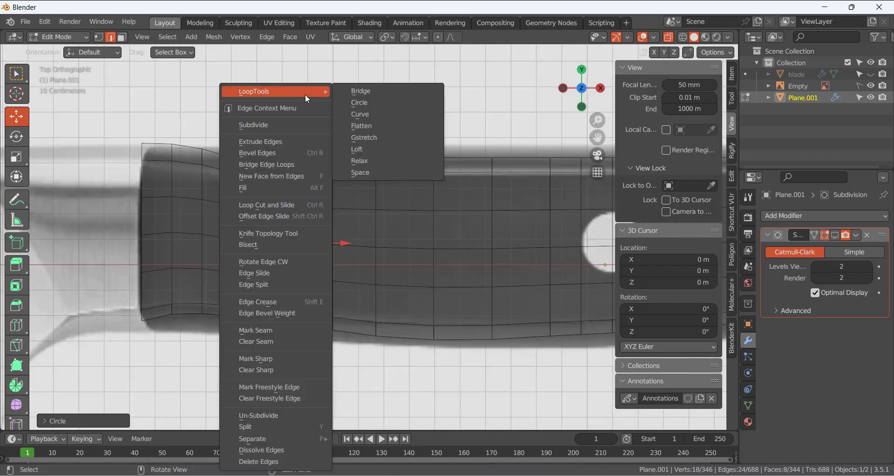
{"action": "left_click", "coordinate": [361, 92]}
{"action": "scroll", "coordinate": [287, 254], "scroll_direction": "down", "scroll_amount": 2}
{"action": "middle_click_drag", "start_coordinate": [319, 270], "coordinate": [315, 204]}
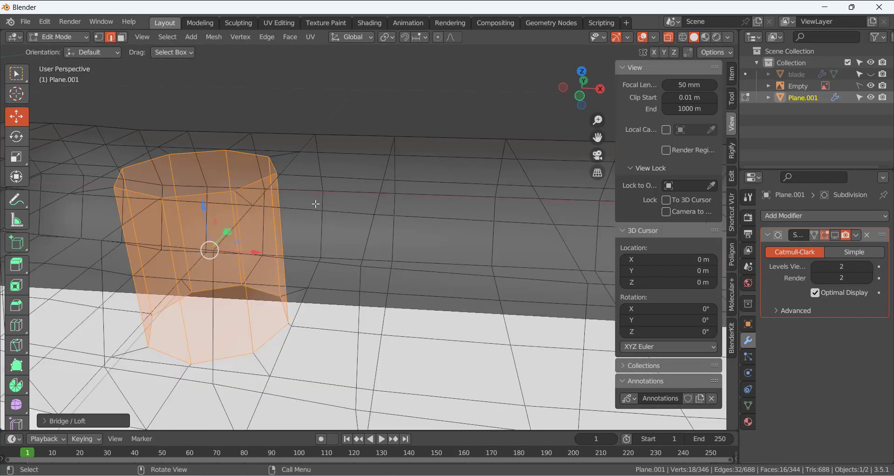
{"action": "left_click", "coordinate": [672, 39]}
{"action": "left_click", "coordinate": [321, 139]}
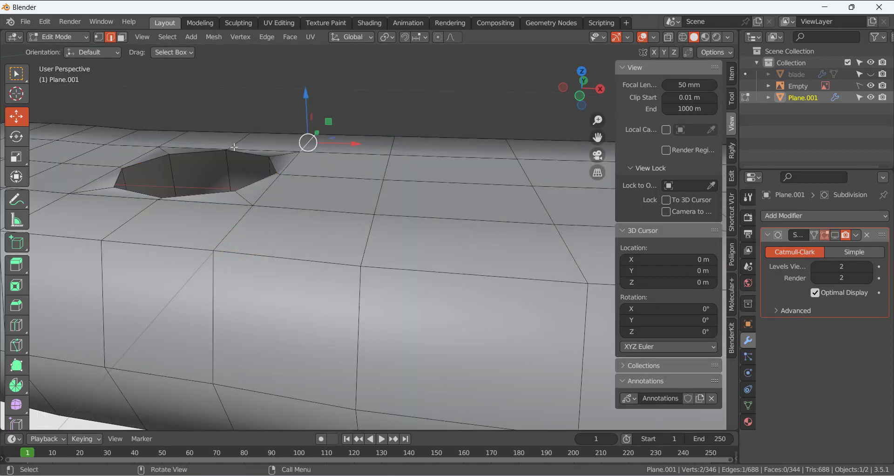
{"action": "middle_click_drag", "start_coordinate": [235, 147], "coordinate": [249, 195]}
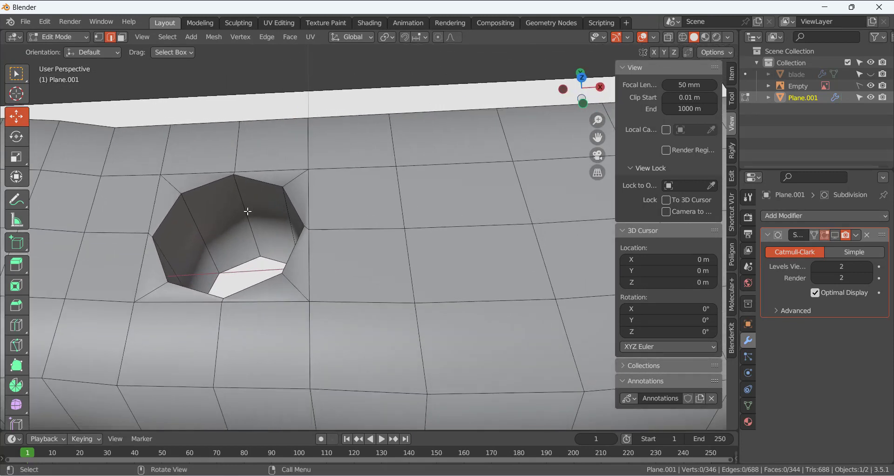
Preview the through hole with the Subdivision modifier shown in Edit Mode and examine its rim and inner wall.
{"action": "key", "text": "3"}
{"action": "left_click", "coordinate": [224, 210]}
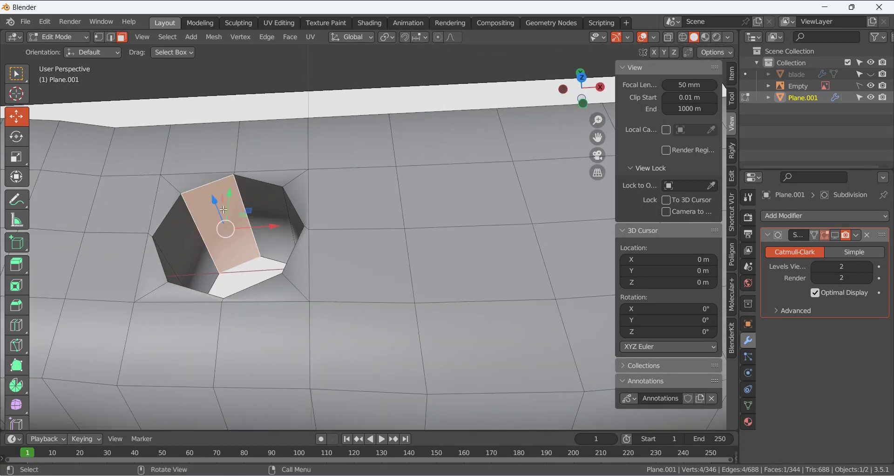
{"action": "left_click", "coordinate": [840, 236]}
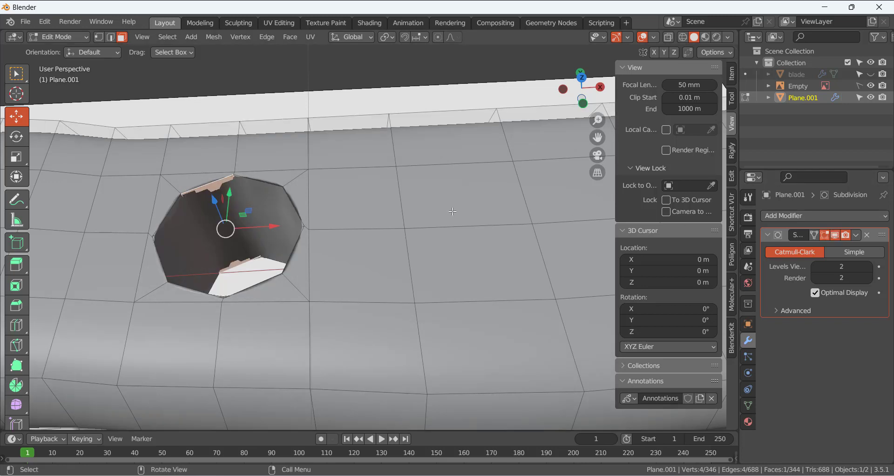
{"action": "middle_click_drag", "start_coordinate": [304, 206], "coordinate": [322, 158]}
{"action": "left_click", "coordinate": [303, 112]}
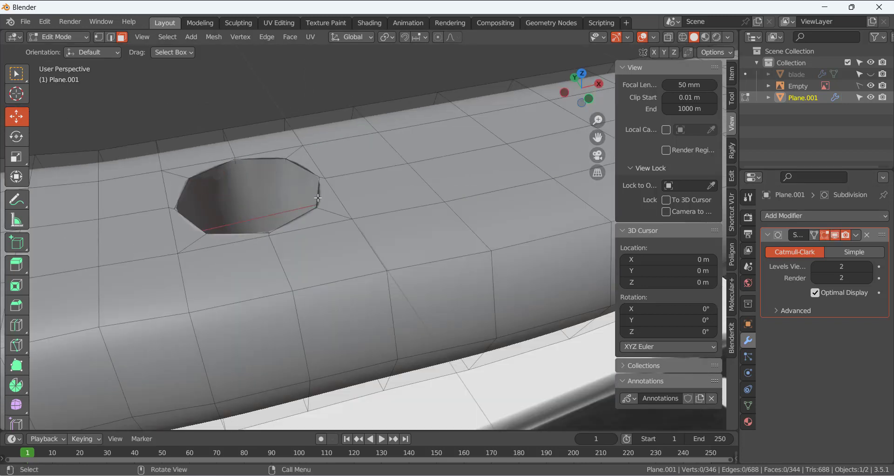
{"action": "middle_click_drag", "start_coordinate": [320, 200], "coordinate": [331, 195]}
{"action": "left_click", "coordinate": [837, 236]}
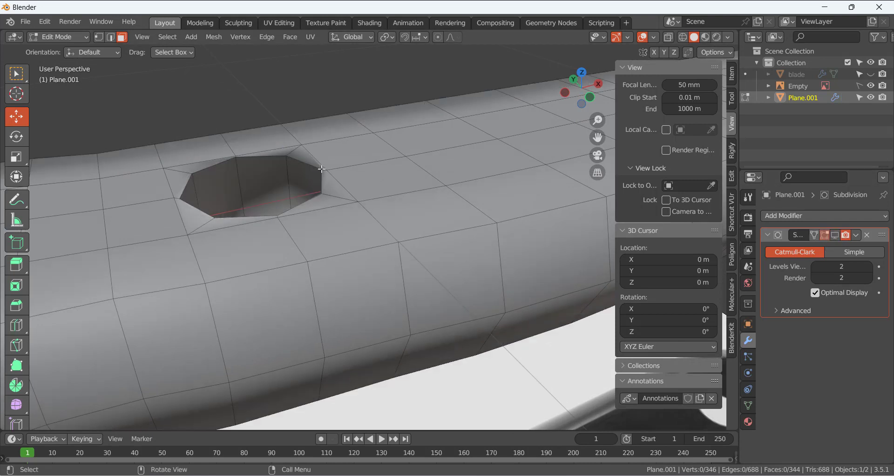
Select the eight inner wall faces of the rivet hole and delete them.
{"action": "middle_click_drag", "start_coordinate": [309, 169], "coordinate": [294, 196]}
{"action": "left_click", "coordinate": [279, 197]}
{"action": "left_click", "coordinate": [226, 208], "text": "shift"}
{"action": "left_click", "coordinate": [191, 236], "text": "shift"}
{"action": "middle_click_drag", "start_coordinate": [191, 235], "coordinate": [275, 217]}
{"action": "left_click", "coordinate": [148, 243], "text": "shift"}
{"action": "left_click", "coordinate": [150, 281], "text": "shift"}
{"action": "left_click", "coordinate": [215, 188], "text": "shift"}
{"action": "left_click", "coordinate": [237, 180], "text": "shift"}
{"action": "left_click", "coordinate": [172, 191], "text": "shift"}
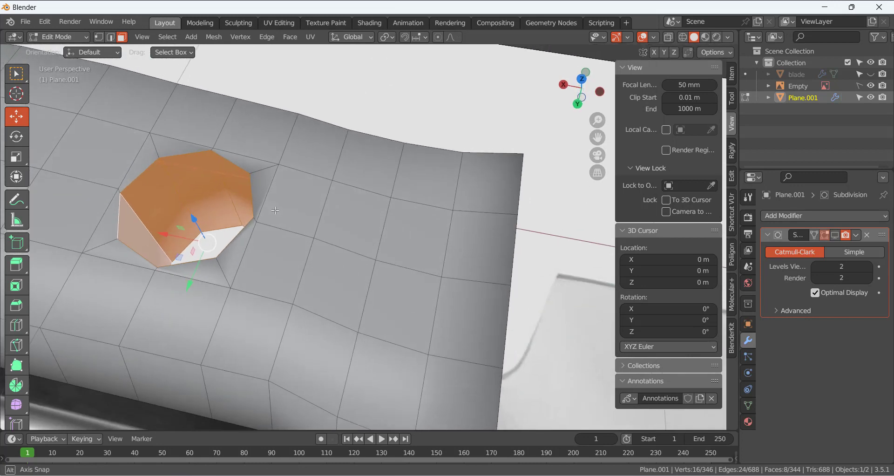
{"action": "key", "text": "x"}
{"action": "left_click", "coordinate": [265, 236]}
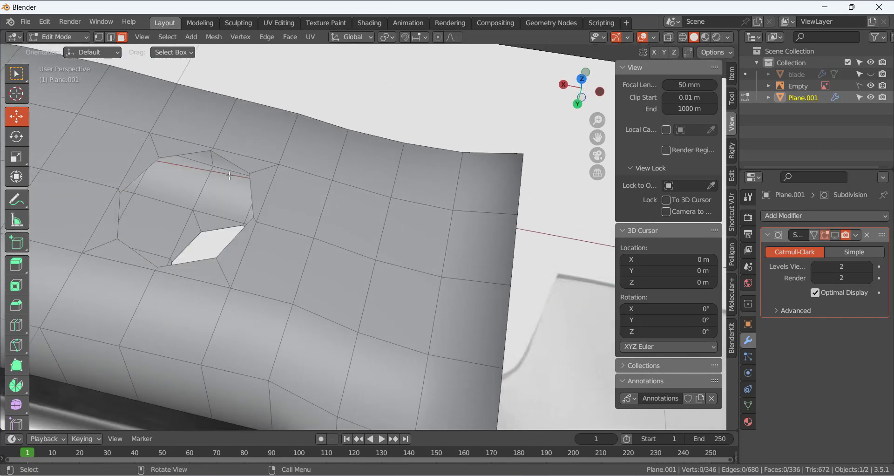
Delete the two stray vertices on the rims of the rivet hole.
{"action": "middle_click_drag", "start_coordinate": [231, 182], "coordinate": [167, 188]}
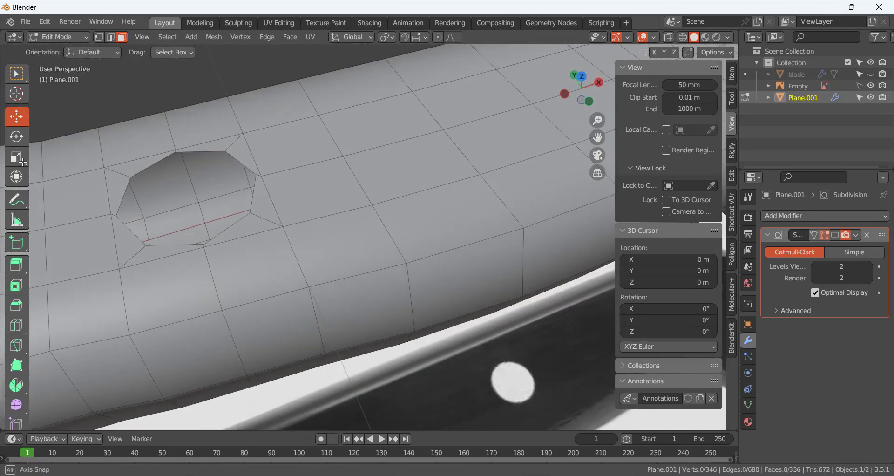
{"action": "key", "text": "1"}
{"action": "left_click", "coordinate": [175, 155]}
{"action": "middle_click_drag", "start_coordinate": [175, 155], "coordinate": [255, 178]}
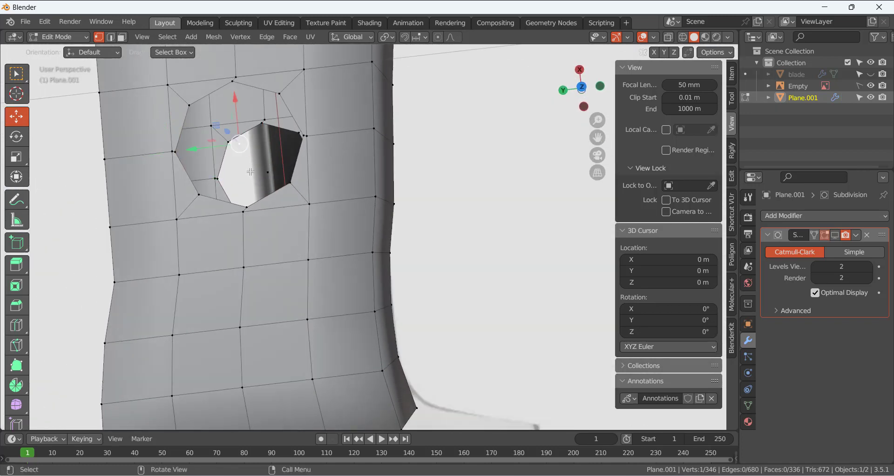
{"action": "key", "text": "x"}
{"action": "left_click", "coordinate": [246, 147]}
{"action": "key", "text": "x"}
{"action": "left_click", "coordinate": [254, 172]}
Fill the first four faces of the hole's inner wall between its opposite rim edges.
{"action": "middle_click_drag", "start_coordinate": [255, 172], "coordinate": [194, 182]}
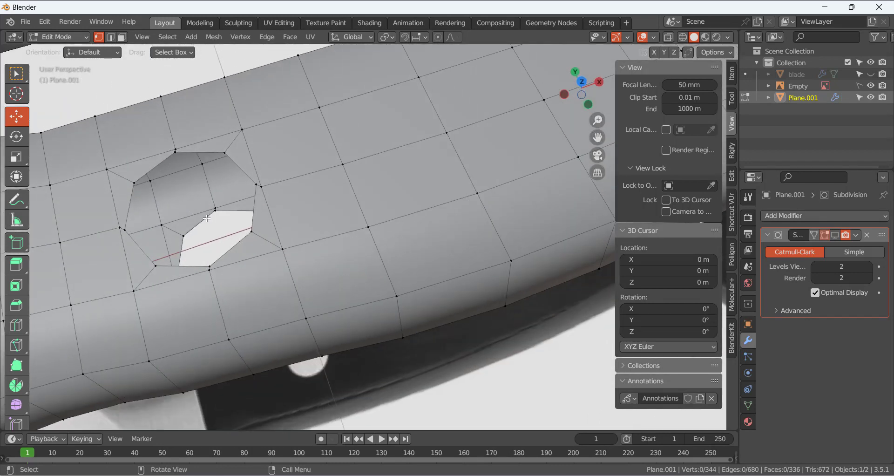
{"action": "key", "text": "2"}
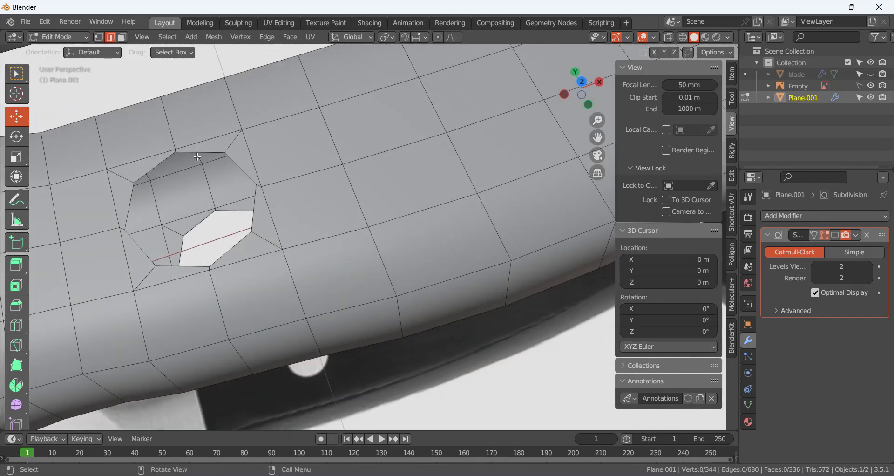
{"action": "middle_click_drag", "start_coordinate": [187, 208], "coordinate": [118, 198]}
{"action": "left_click", "coordinate": [156, 168], "text": "shift"}
{"action": "key", "text": "f"}
{"action": "left_click", "coordinate": [155, 191]}
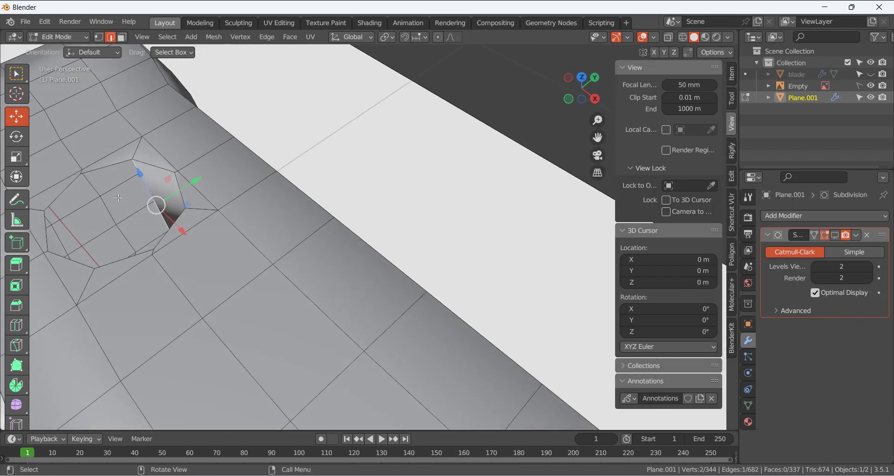
{"action": "key", "text": "f"}
{"action": "key", "text": "f"}
{"action": "middle_click_drag", "start_coordinate": [102, 282], "coordinate": [49, 283]}
{"action": "key", "text": "f"}
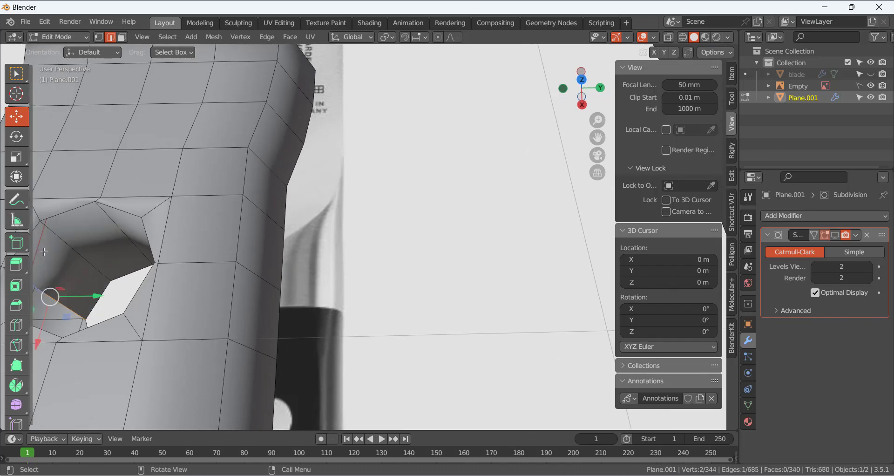
Fill the remaining four faces to close the hole's inner wall.
{"action": "scroll", "coordinate": [84, 255], "scroll_direction": "down", "scroll_amount": 7}
{"action": "middle_click_drag", "start_coordinate": [186, 260], "coordinate": [265, 280]}
{"action": "scroll", "coordinate": [264, 280], "scroll_direction": "up", "scroll_amount": 3}
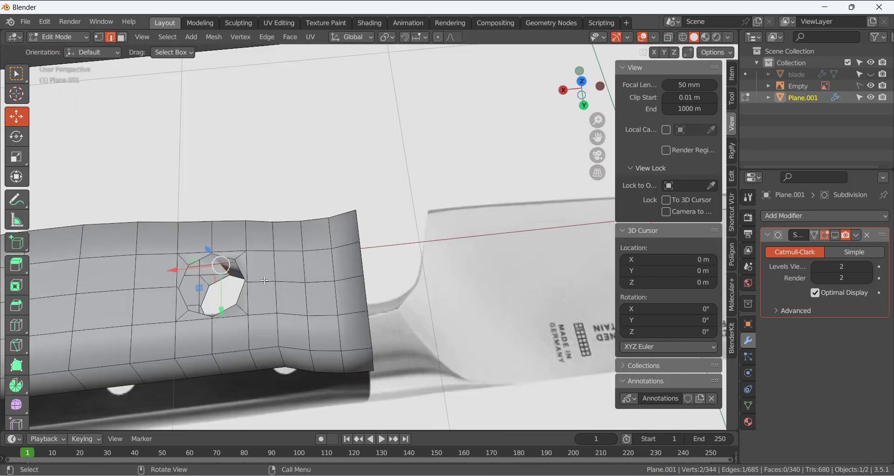
{"action": "key", "text": "f"}
{"action": "key", "text": "f"}
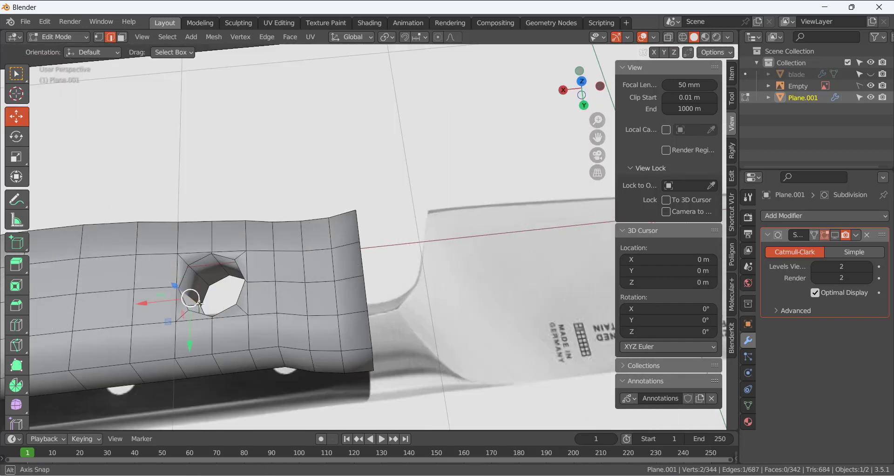
{"action": "middle_click_drag", "start_coordinate": [193, 299], "coordinate": [301, 242]}
{"action": "key", "text": "f"}
{"action": "key", "text": "f"}
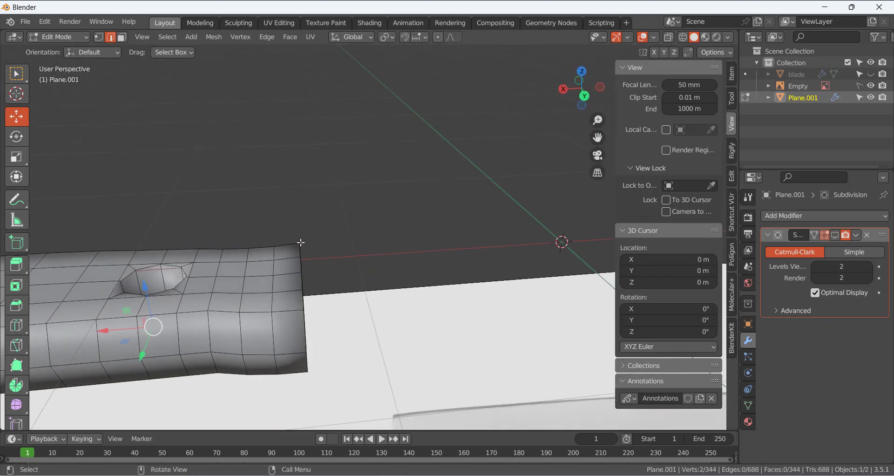
Add a loop cut in the face ring surrounding the hole's rim on both sides of the handle.
{"action": "scroll", "coordinate": [180, 234], "scroll_direction": "up", "scroll_amount": 2}
{"action": "middle_click_drag", "start_coordinate": [145, 270], "coordinate": [186, 275], "text": "shift"}
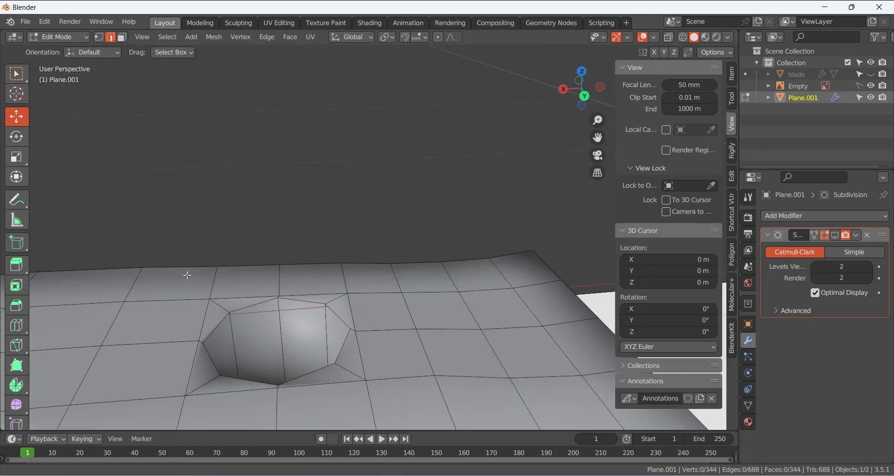
{"action": "key", "text": "ctrl+r"}
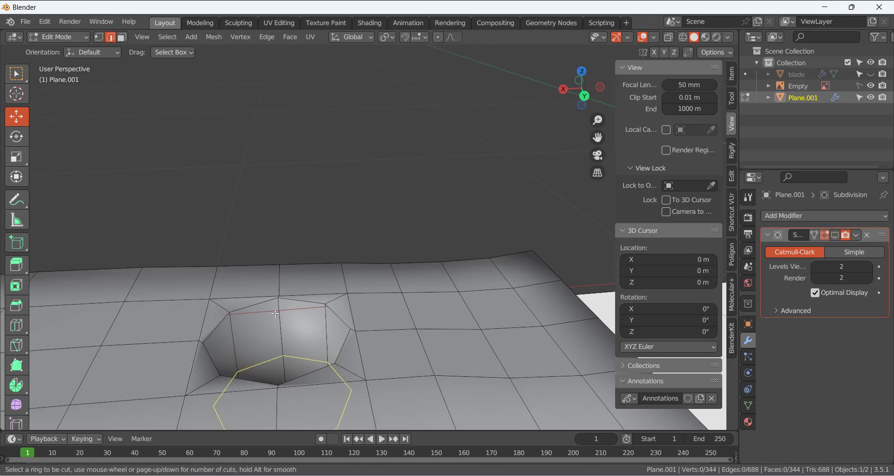
{"action": "left_click", "coordinate": [222, 313]}
{"action": "left_click", "coordinate": [214, 311]}
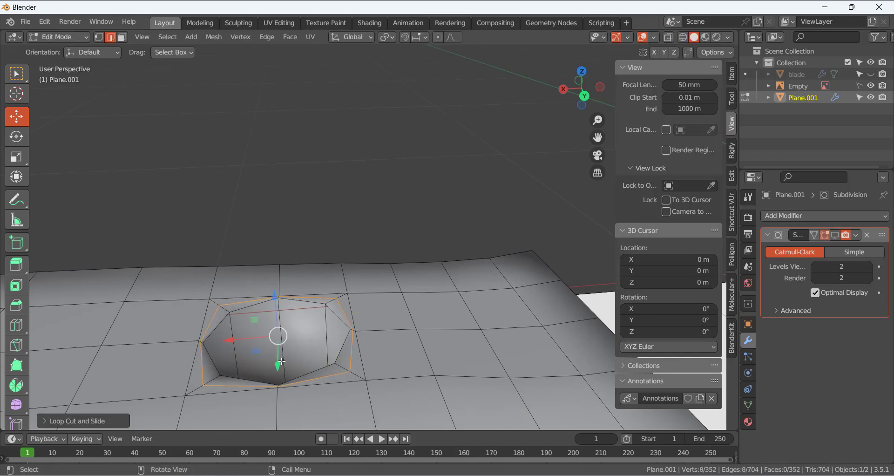
{"action": "middle_click_drag", "start_coordinate": [281, 360], "coordinate": [204, 283]}
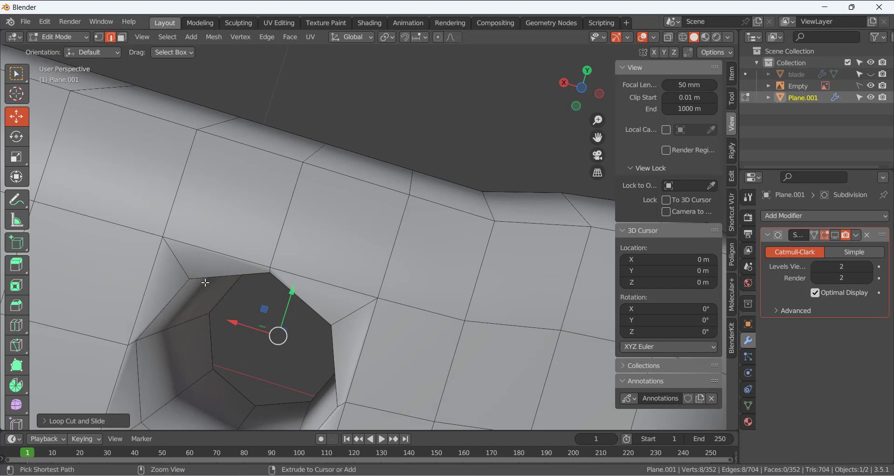
{"action": "key", "text": "ctrl+r"}
{"action": "left_click", "coordinate": [187, 268]}
{"action": "left_click", "coordinate": [190, 260]}
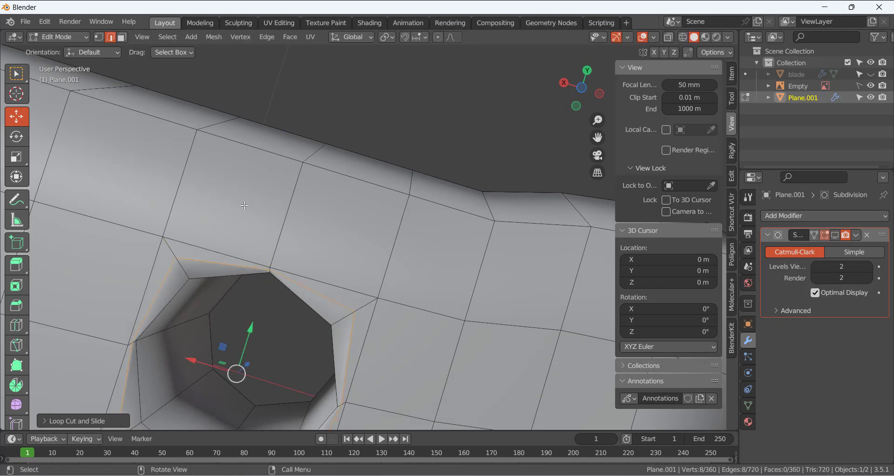
Add two loop cuts inside the hole's wall, sliding one close to each rim.
{"action": "middle_click_drag", "start_coordinate": [244, 204], "coordinate": [202, 177]}
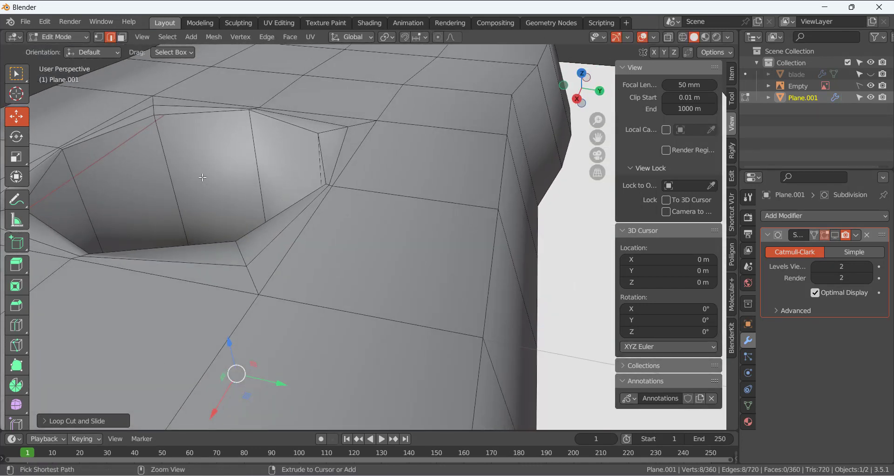
{"action": "key", "text": "ctrl+r"}
{"action": "left_click", "coordinate": [162, 156]}
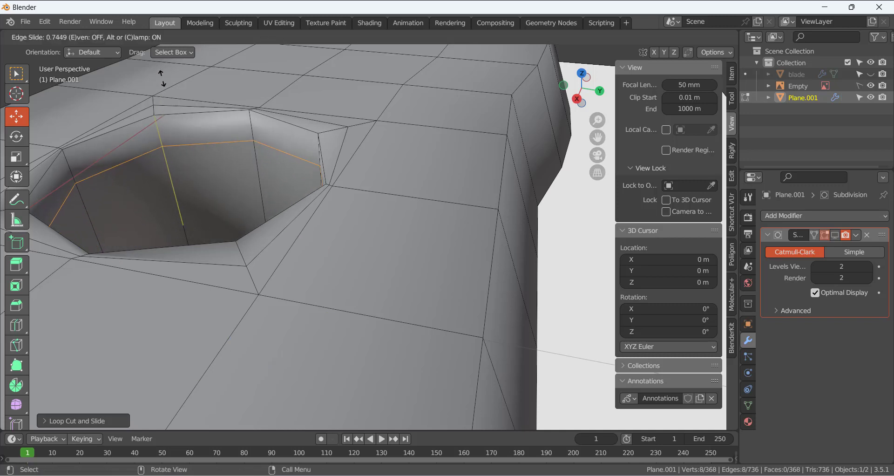
{"action": "left_click", "coordinate": [166, 138]}
{"action": "middle_click_drag", "start_coordinate": [283, 262], "coordinate": [223, 130]}
{"action": "scroll", "coordinate": [182, 228], "scroll_direction": "down", "scroll_amount": 7}
{"action": "key", "text": "ctrl+r"}
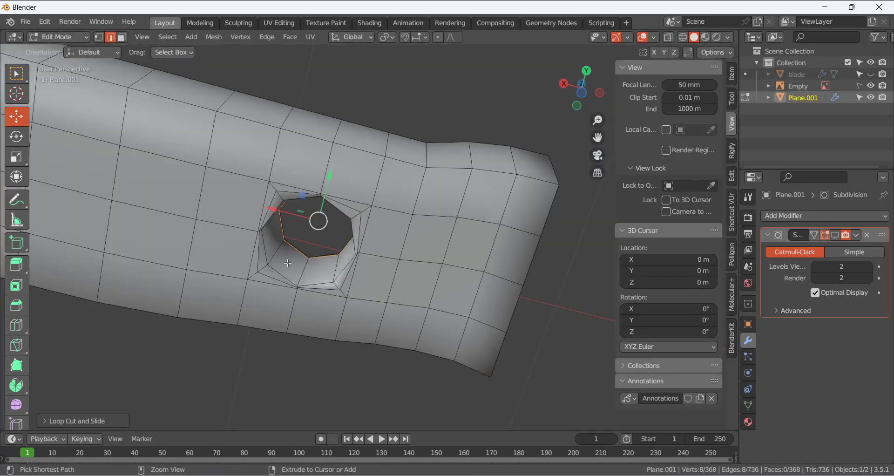
{"action": "left_click", "coordinate": [274, 257]}
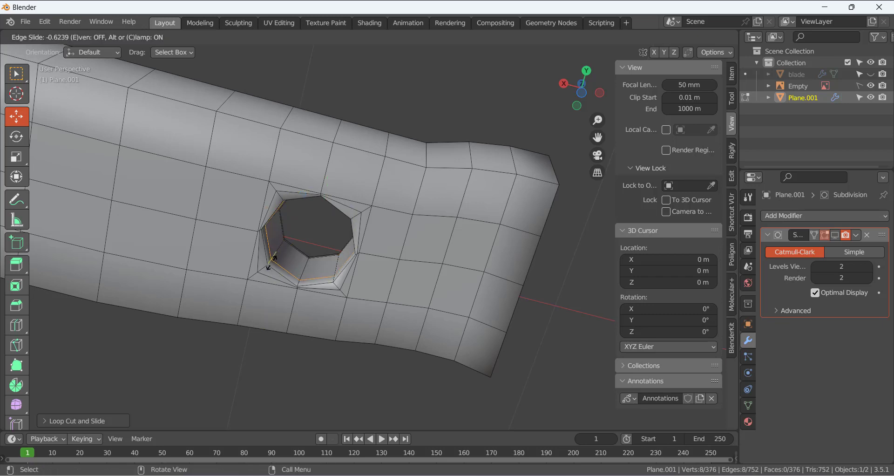
{"action": "left_click", "coordinate": [268, 269]}
Switch to Object Mode with the Subdivision modifier shown in the viewport and examine the smoothed handle and hole.
{"action": "middle_click_drag", "start_coordinate": [269, 269], "coordinate": [288, 341]}
{"action": "key", "text": "Tab"}
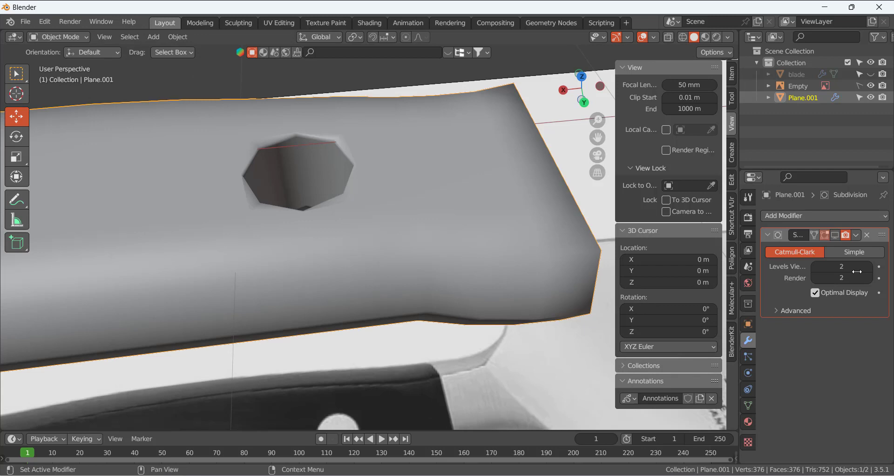
{"action": "left_click", "coordinate": [836, 235]}
{"action": "middle_click_drag", "start_coordinate": [352, 200], "coordinate": [101, 232]}
{"action": "scroll", "coordinate": [321, 252], "scroll_direction": "down", "scroll_amount": 3}
{"action": "scroll", "coordinate": [196, 248], "scroll_direction": "down", "scroll_amount": 2}
{"action": "scroll", "coordinate": [237, 242], "scroll_direction": "up", "scroll_amount": 2}
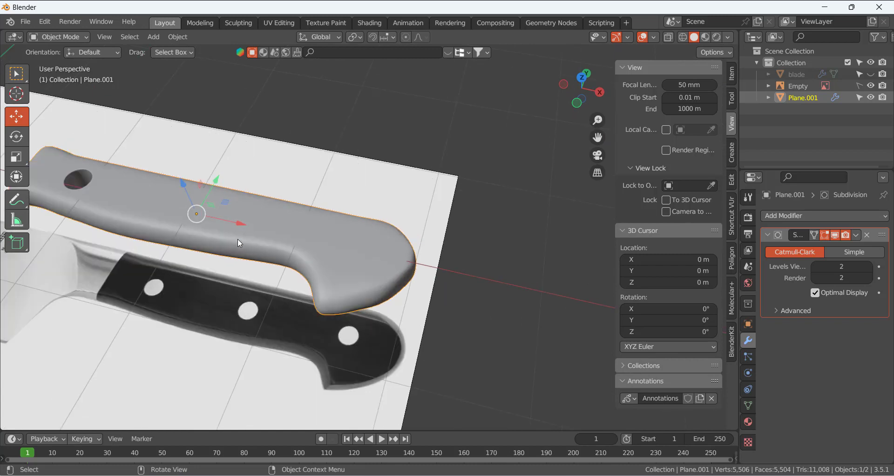
Return to Edit Mode, hide the Subdivision modifier's viewport display and turn on X-ray.
{"action": "key", "text": "Tab"}
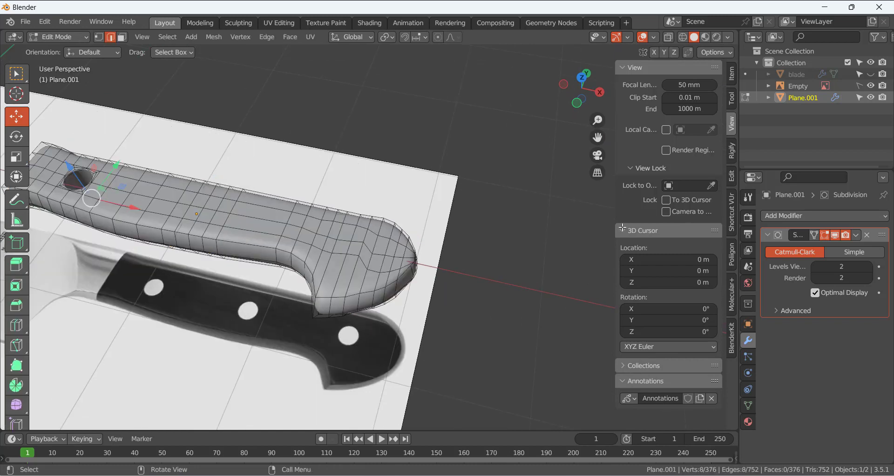
{"action": "left_click", "coordinate": [834, 235]}
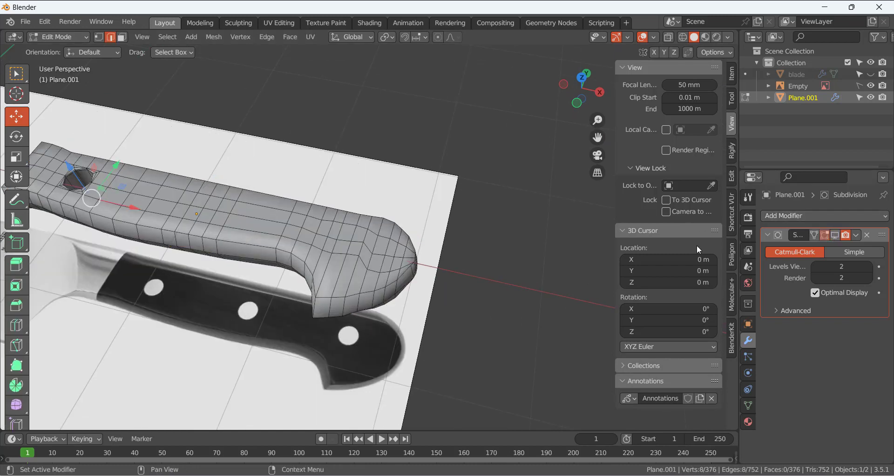
{"action": "left_click", "coordinate": [669, 38]}
In the top view, select the faces around the middle rivet through the handle and inset them slightly.
{"action": "key", "text": "KP_7"}
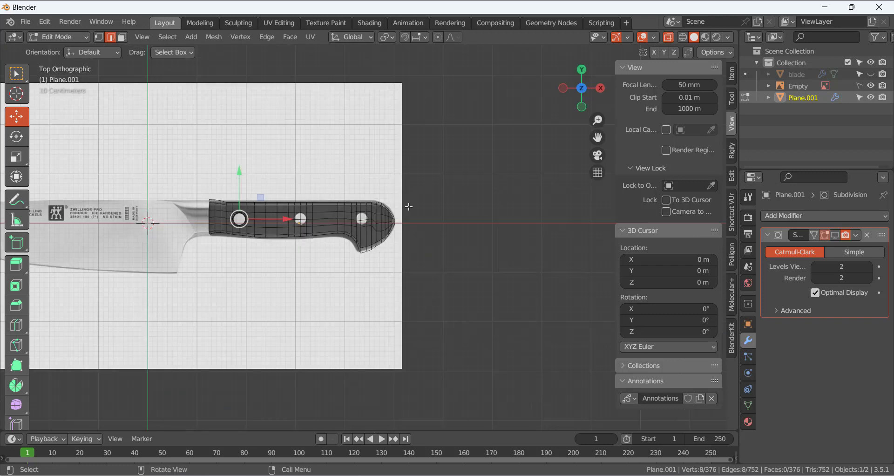
{"action": "scroll", "coordinate": [409, 207], "scroll_direction": "up", "scroll_amount": 5}
{"action": "middle_click_drag", "start_coordinate": [105, 179], "coordinate": [243, 228], "text": "shift"}
{"action": "scroll", "coordinate": [219, 233], "scroll_direction": "up", "scroll_amount": 2}
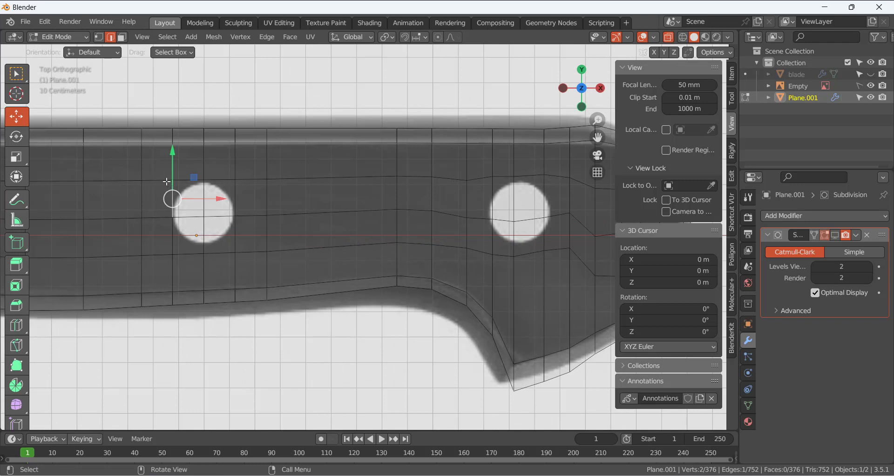
{"action": "left_click_drag", "start_coordinate": [156, 166], "coordinate": [247, 256]}
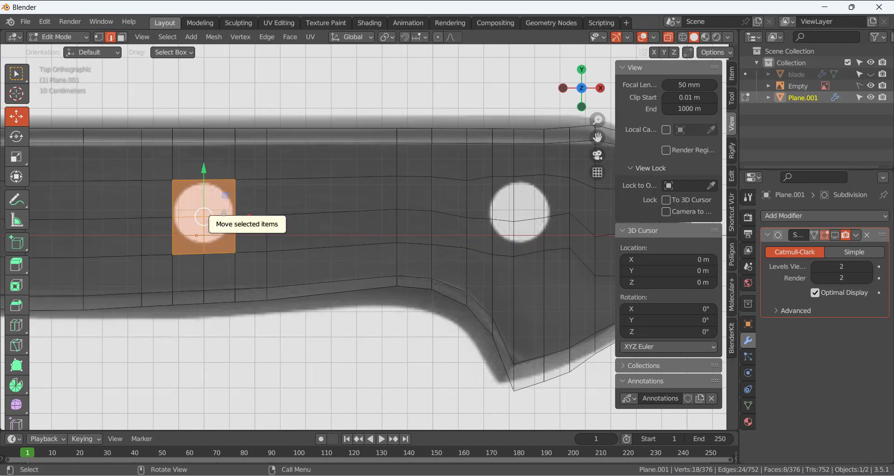
{"action": "key", "text": "i"}
{"action": "left_click", "coordinate": [224, 250]}
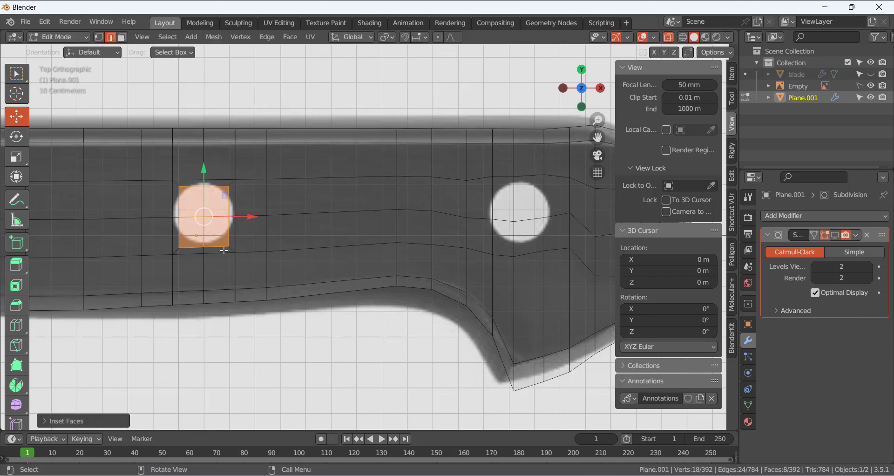
From the top view, scale the inset faces at the middle rivet slightly down to fit the reference circle.
{"action": "scroll", "coordinate": [224, 251], "scroll_direction": "down", "scroll_amount": 4}
{"action": "middle_click_drag", "start_coordinate": [228, 242], "coordinate": [259, 244]}
{"action": "middle_click_drag", "start_coordinate": [265, 204], "coordinate": [280, 365]}
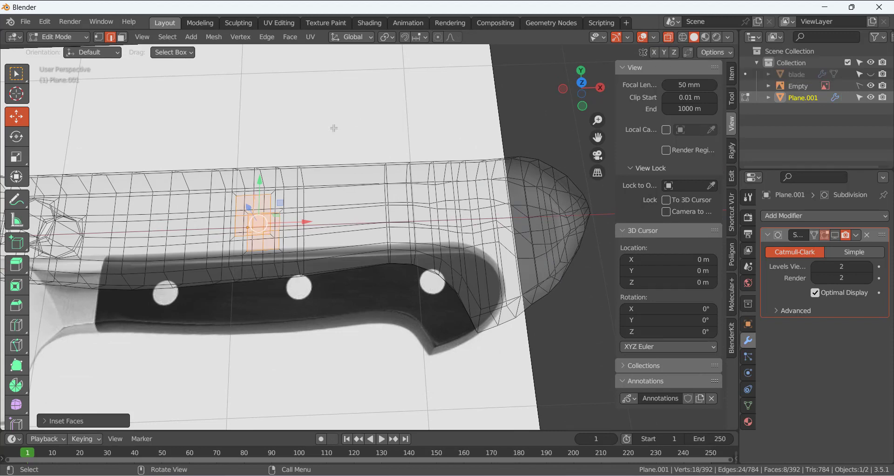
{"action": "key", "text": "KP_7"}
{"action": "scroll", "coordinate": [334, 128], "scroll_direction": "up", "scroll_amount": 8}
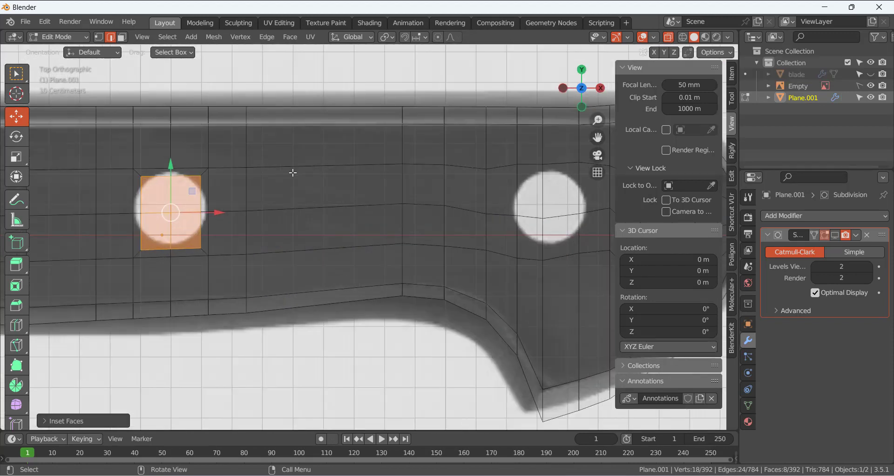
{"action": "middle_click_drag", "start_coordinate": [227, 196], "coordinate": [318, 214], "text": "shift"}
{"action": "key", "text": "s"}
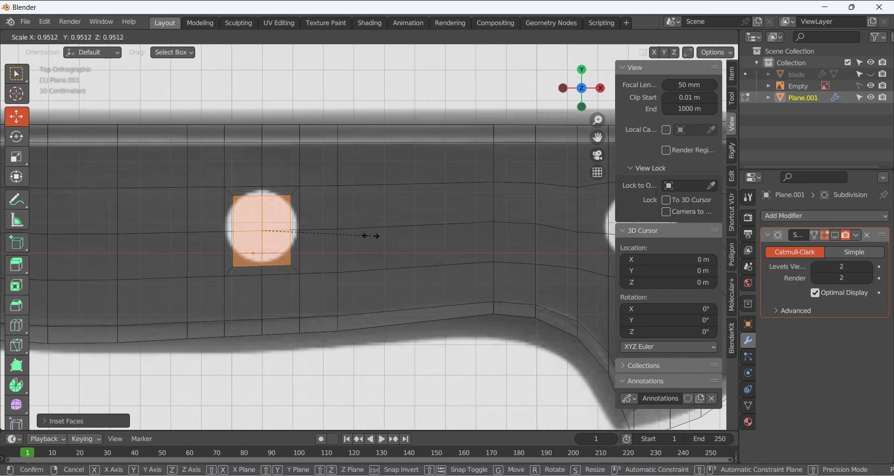
{"action": "left_click", "coordinate": [363, 236]}
{"action": "scroll", "coordinate": [365, 236], "scroll_direction": "up", "scroll_amount": 2}
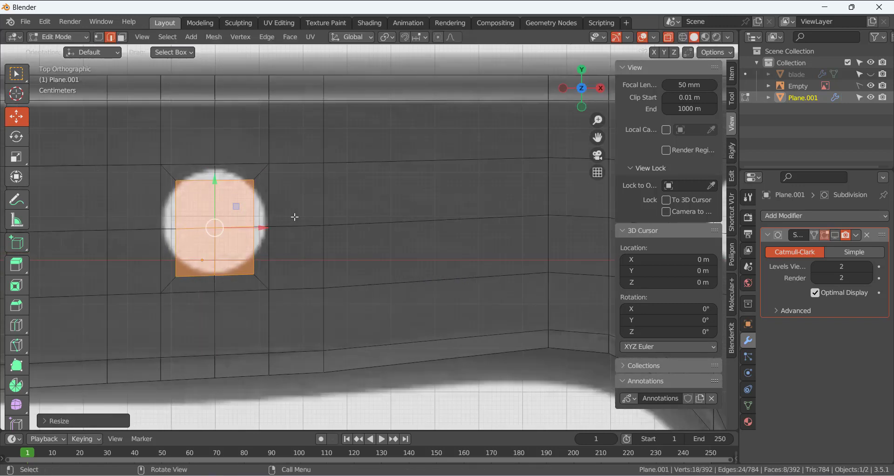
Round the selected faces with LoopTools Circle, then cut the middle rivet hole through the handle with LoopTools Bridge.
{"action": "right_click", "coordinate": [243, 216]}
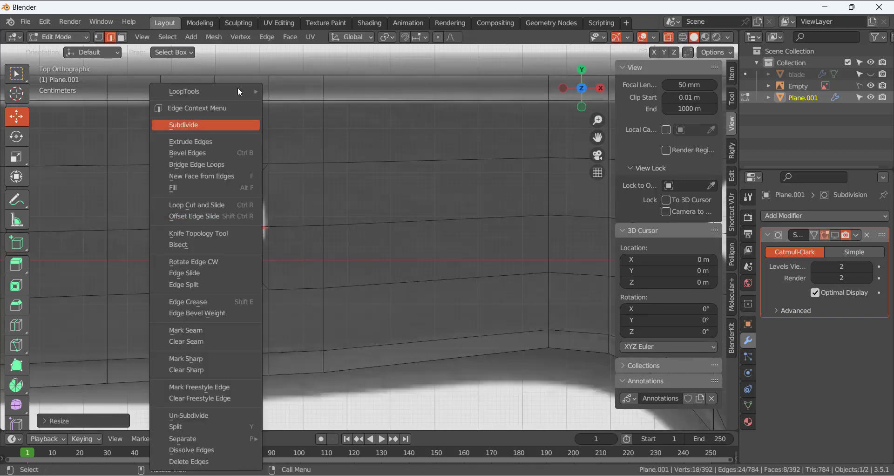
{"action": "mouse_move", "coordinate": [236, 88]}
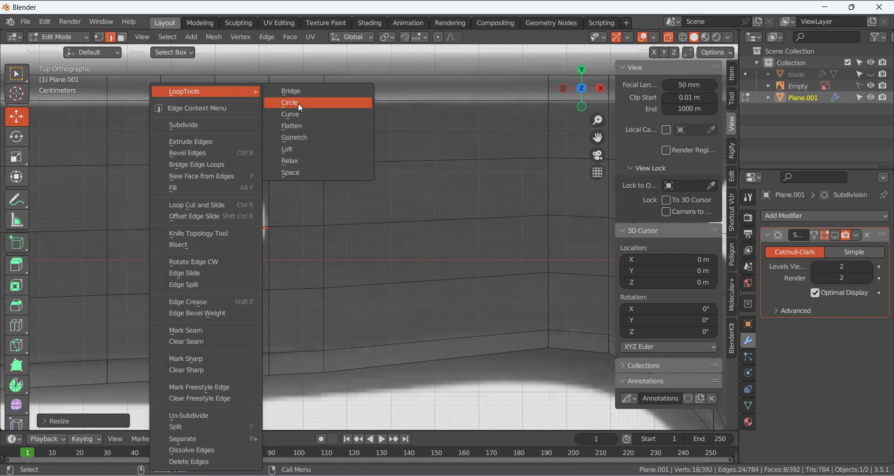
{"action": "left_click", "coordinate": [298, 102]}
{"action": "right_click", "coordinate": [228, 204]}
{"action": "mouse_move", "coordinate": [223, 93]}
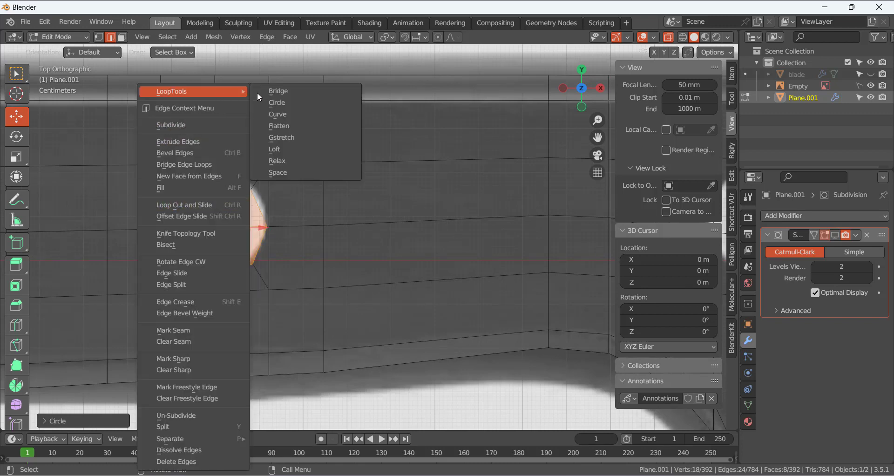
{"action": "left_click", "coordinate": [289, 91]}
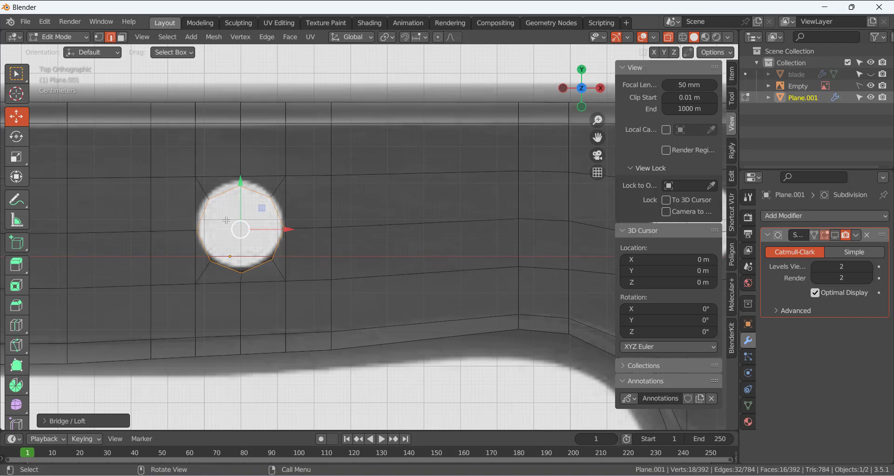
Turn off X-ray and delete the two loose vertices left in the centre of the middle hole.
{"action": "key", "text": "3"}
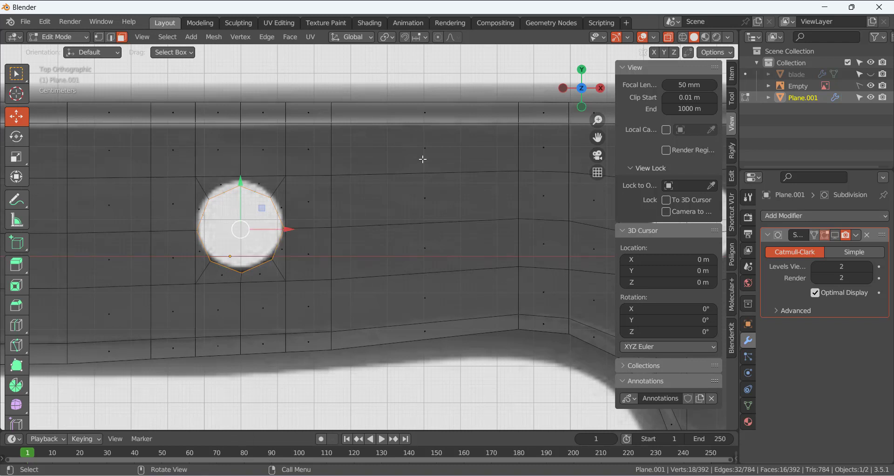
{"action": "left_click", "coordinate": [669, 41]}
{"action": "middle_click_drag", "start_coordinate": [262, 248], "coordinate": [252, 204]}
{"action": "scroll", "coordinate": [258, 208], "scroll_direction": "down", "scroll_amount": 2}
{"action": "scroll", "coordinate": [258, 209], "scroll_direction": "down", "scroll_amount": 8}
{"action": "scroll", "coordinate": [273, 218], "scroll_direction": "up", "scroll_amount": 8}
{"action": "key", "text": "1"}
{"action": "left_click", "coordinate": [263, 246]}
{"action": "left_click", "coordinate": [243, 230]}
{"action": "left_click", "coordinate": [262, 244], "text": "shift"}
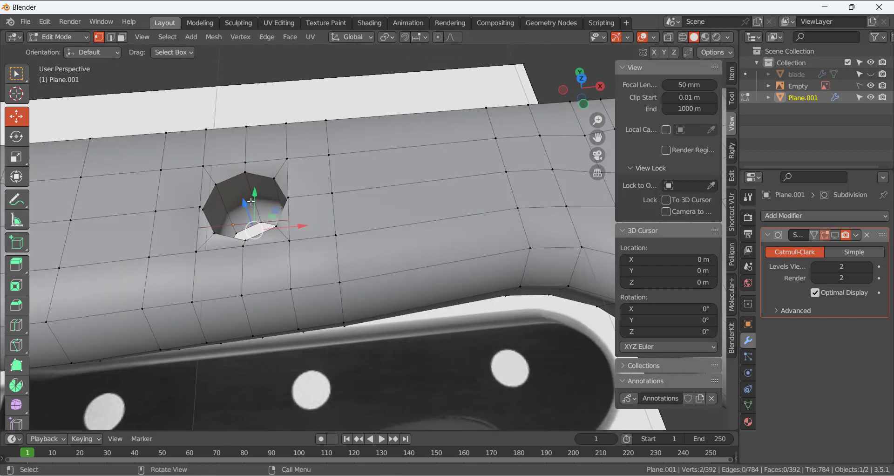
{"action": "key", "text": "x"}
{"action": "left_click", "coordinate": [252, 202]}
Show the Subdivision modifier in the viewport, examine the middle hole's smoothed shape, and hide the modifier again.
{"action": "left_click", "coordinate": [835, 235]}
{"action": "middle_click_drag", "start_coordinate": [294, 205], "coordinate": [274, 195]}
{"action": "scroll", "coordinate": [262, 188], "scroll_direction": "up", "scroll_amount": 7}
{"action": "scroll", "coordinate": [264, 189], "scroll_direction": "down", "scroll_amount": 7}
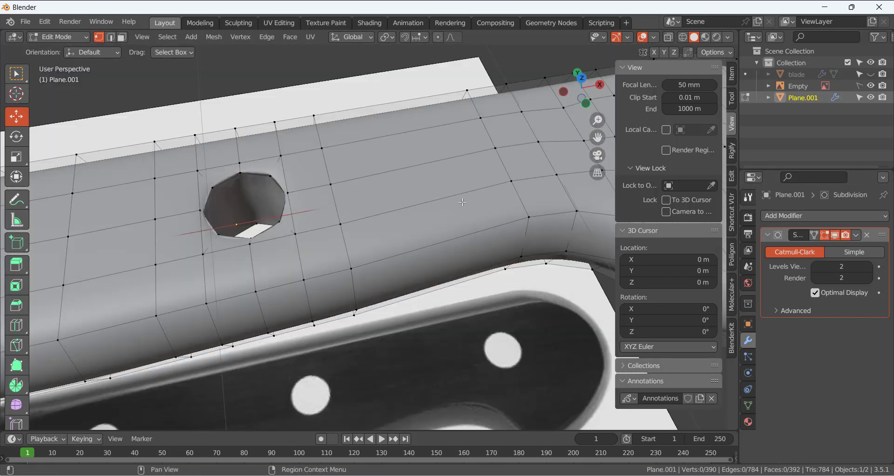
{"action": "left_click", "coordinate": [835, 236]}
In face selection mode, select the full ring of wall faces inside the middle rivet hole.
{"action": "middle_click_drag", "start_coordinate": [249, 206], "coordinate": [243, 209]}
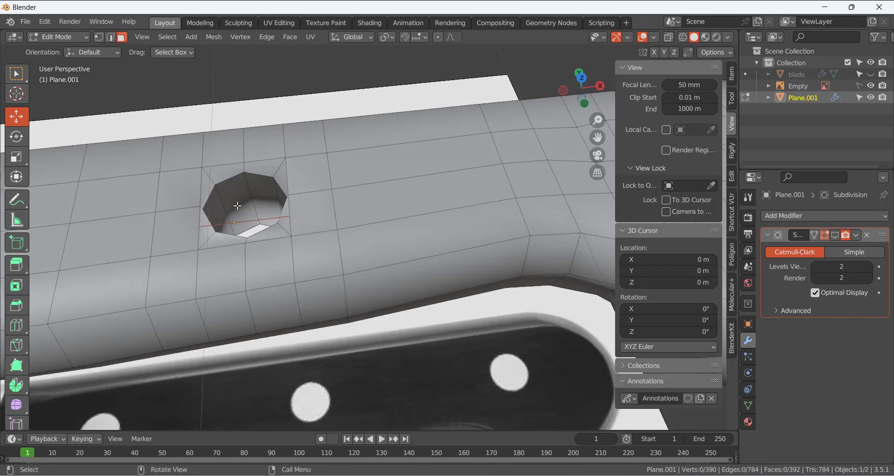
{"action": "left_click", "coordinate": [238, 205]}
{"action": "middle_click_drag", "start_coordinate": [245, 205], "coordinate": [210, 204]}
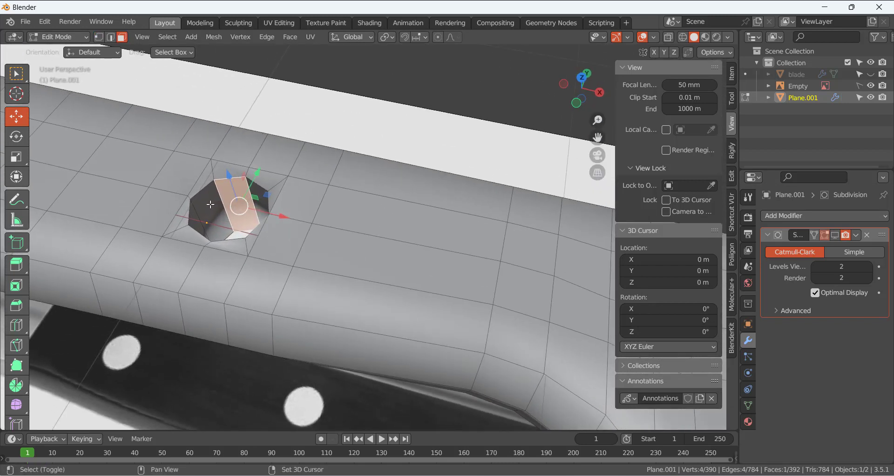
{"action": "left_click", "coordinate": [203, 213], "text": "shift"}
{"action": "left_click", "coordinate": [198, 214], "text": "shift"}
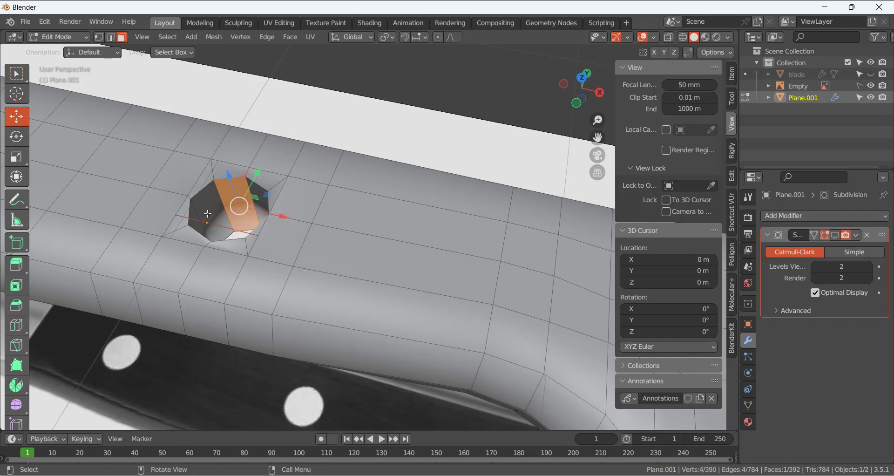
{"action": "left_click", "coordinate": [210, 213], "text": "alt"}
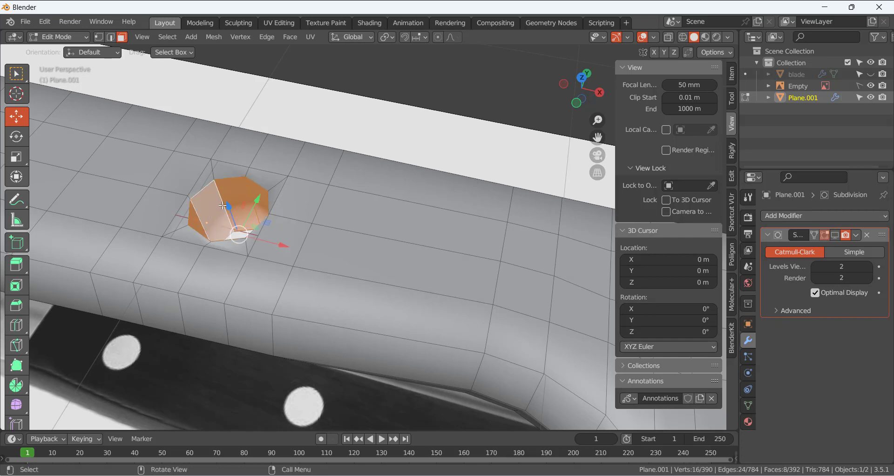
{"action": "middle_click_drag", "start_coordinate": [223, 205], "coordinate": [254, 203]}
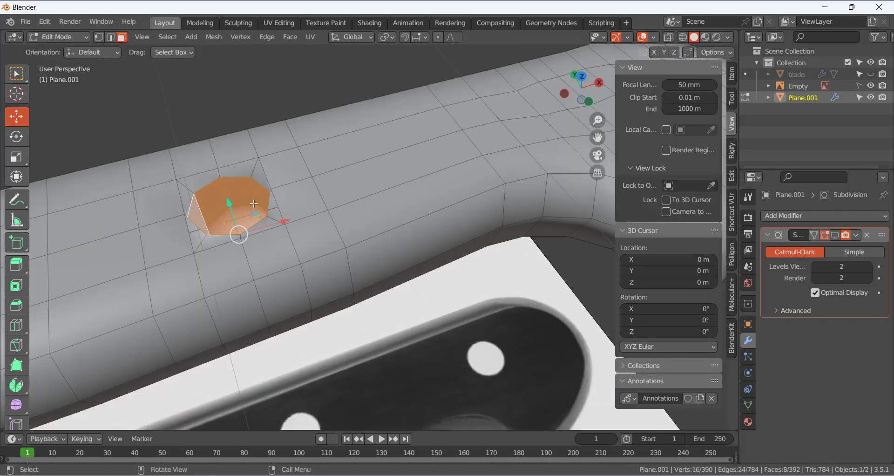
{"action": "key", "text": "x"}
{"action": "left_click", "coordinate": [239, 206]}
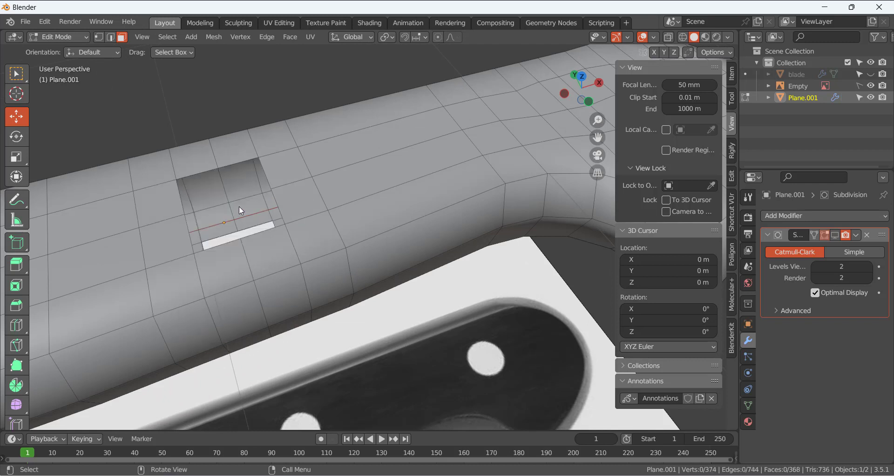
{"action": "key", "text": "ctrl+z"}
Delete the selected wall faces of the middle hole using the Faces option, keeping both rims.
{"action": "right_click", "coordinate": [237, 202]}
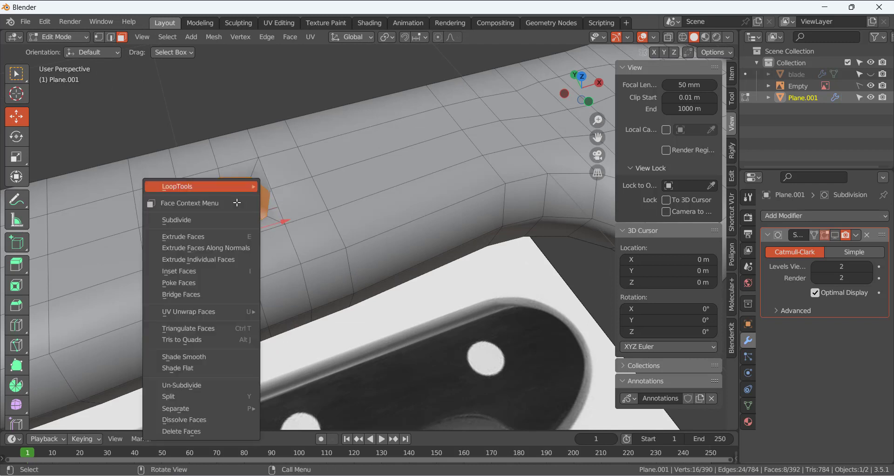
{"action": "key", "text": "x"}
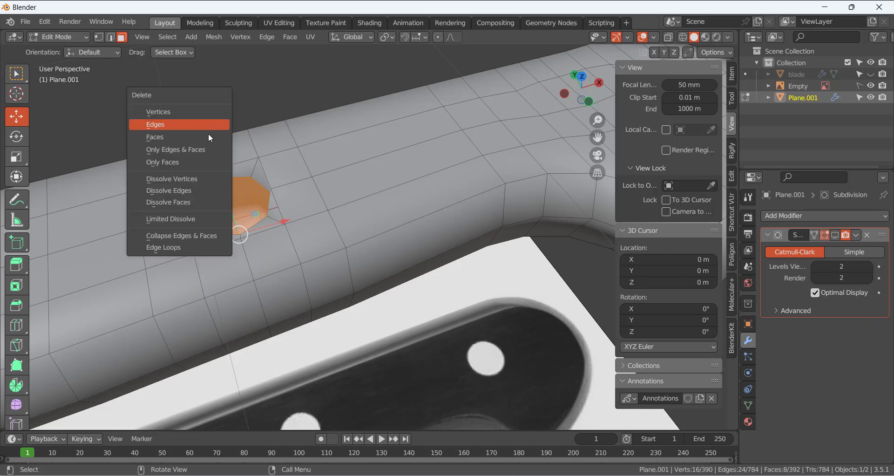
{"action": "left_click", "coordinate": [197, 135]}
{"action": "middle_click_drag", "start_coordinate": [235, 187], "coordinate": [228, 193]}
{"action": "scroll", "coordinate": [229, 193], "scroll_direction": "up", "scroll_amount": 3}
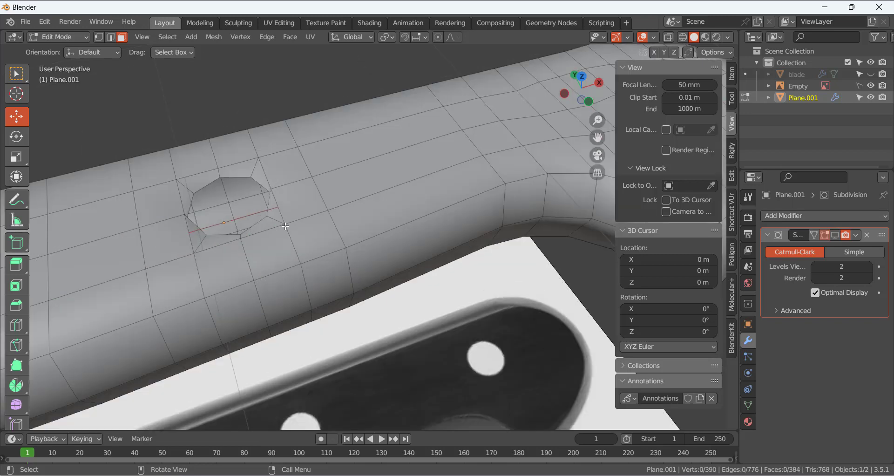
In edge selection mode, rebuild the middle hole's wall by filling faces between opposite rim edges all the way round.
{"action": "key", "text": "2"}
{"action": "middle_click_drag", "start_coordinate": [246, 222], "coordinate": [189, 216]}
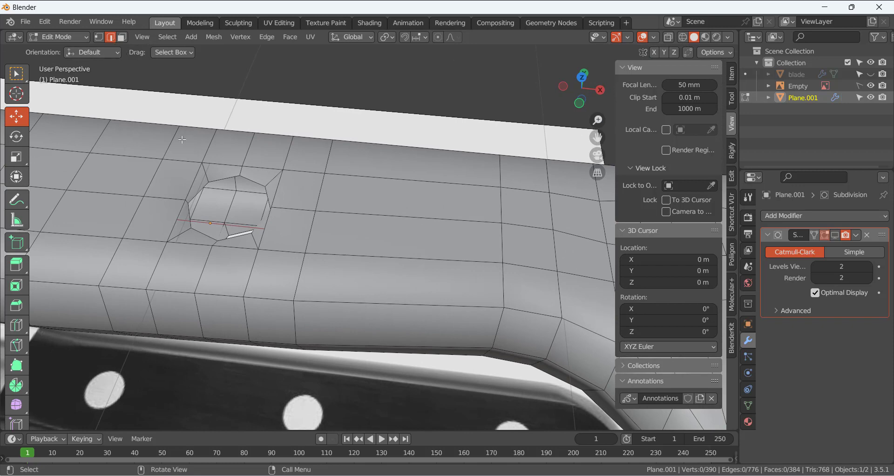
{"action": "mouse_move", "coordinate": [224, 189]}
{"action": "middle_mouse_down"}
{"action": "mouse_move", "coordinate": [240, 220]}
{"action": "mouse_move", "coordinate": [235, 200]}
{"action": "mouse_move", "coordinate": [222, 199]}
{"action": "middle_mouse_up"}
{"action": "left_click", "coordinate": [240, 216], "text": "shift"}
{"action": "key", "text": "f"}
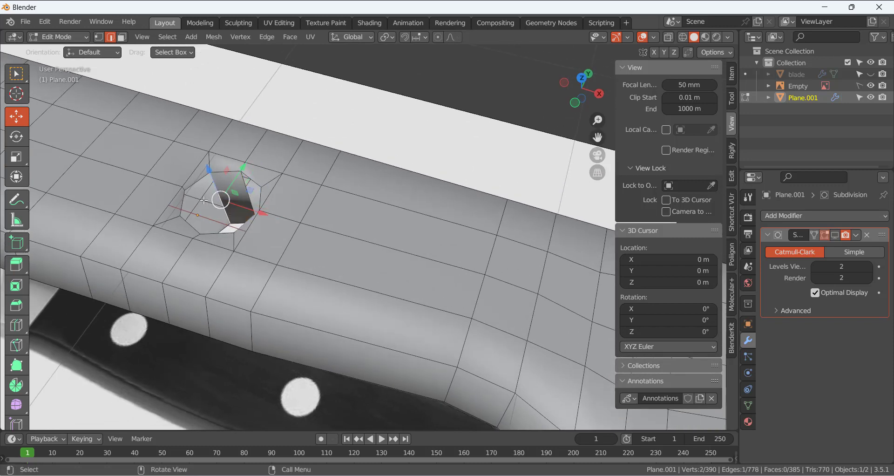
{"action": "key", "text": "f"}
{"action": "key", "text": "f"}
{"action": "middle_click_drag", "start_coordinate": [201, 200], "coordinate": [124, 347]}
{"action": "key", "text": "f"}
{"action": "key", "text": "f"}
{"action": "key", "text": "f"}
{"action": "key", "text": "f"}
{"action": "key", "text": "f"}
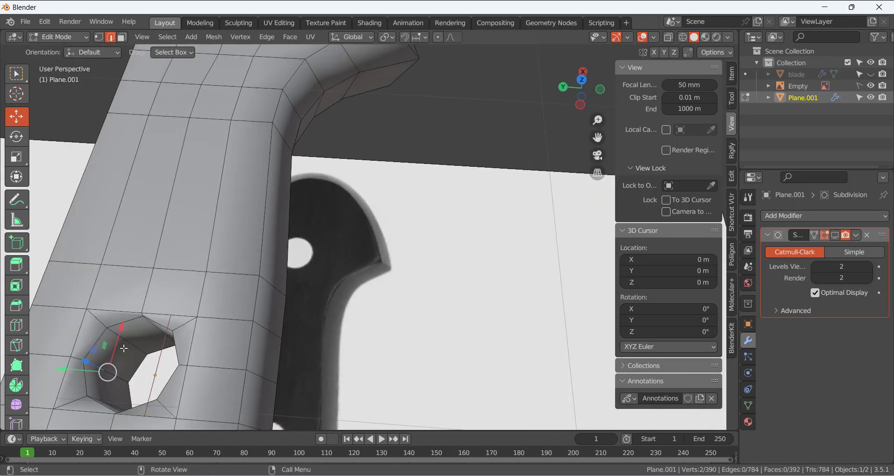
Add a loop cut around the middle hole's outer rim on both the upper and lower surfaces of the handle.
{"action": "middle_click_drag", "start_coordinate": [258, 233], "coordinate": [198, 276]}
{"action": "key", "text": "ctrl+r"}
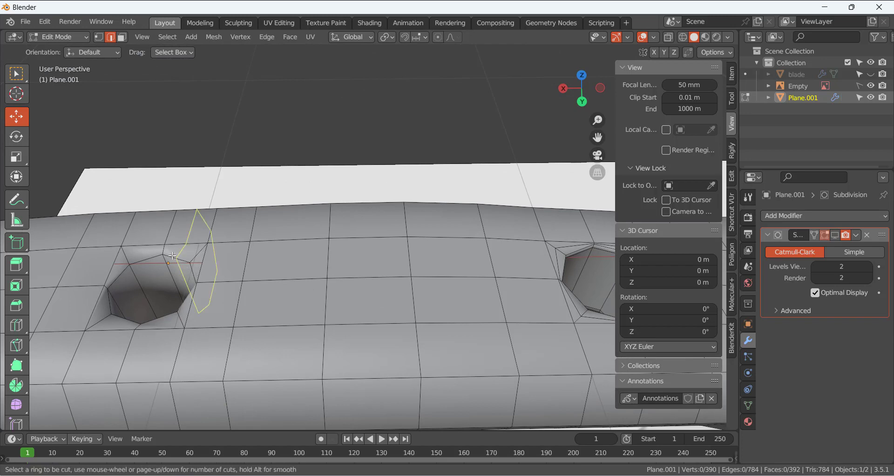
{"action": "left_click", "coordinate": [121, 261]}
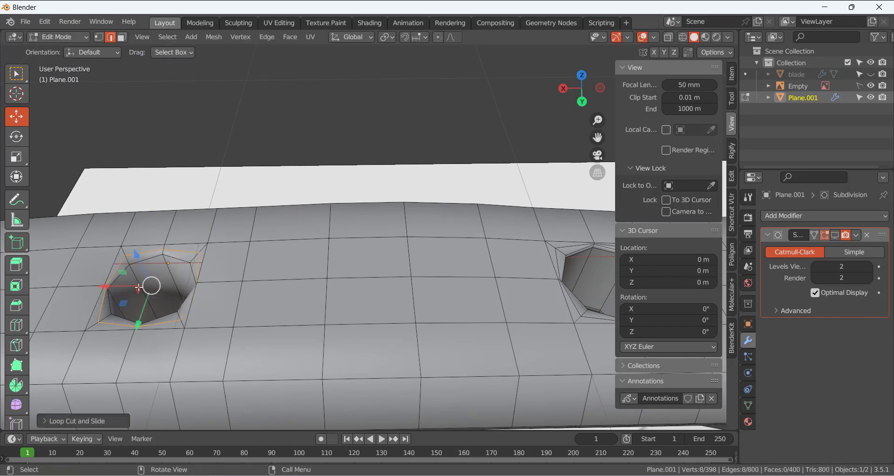
{"action": "middle_click_drag", "start_coordinate": [149, 285], "coordinate": [269, 286]}
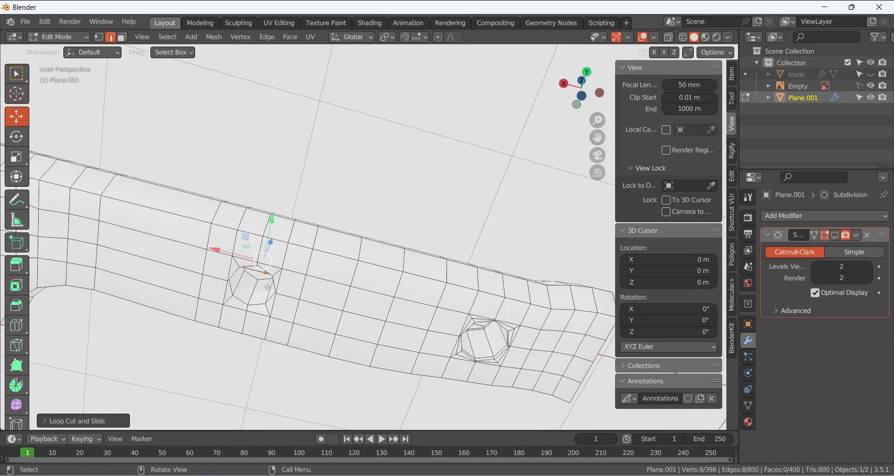
{"action": "key", "text": "ctrl+r"}
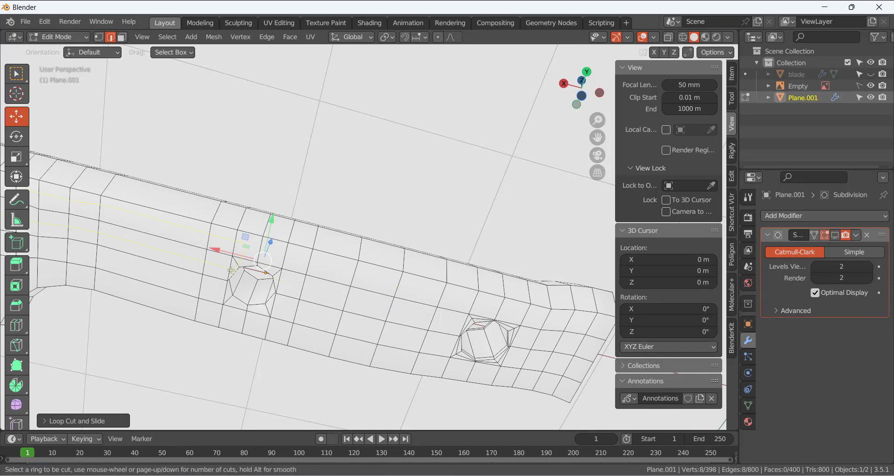
{"action": "left_click", "coordinate": [230, 297]}
{"action": "left_click", "coordinate": [236, 292]}
Add two loop cuts inside the middle hole's wall, sliding one close to each rim.
{"action": "middle_click_drag", "start_coordinate": [236, 292], "coordinate": [250, 241]}
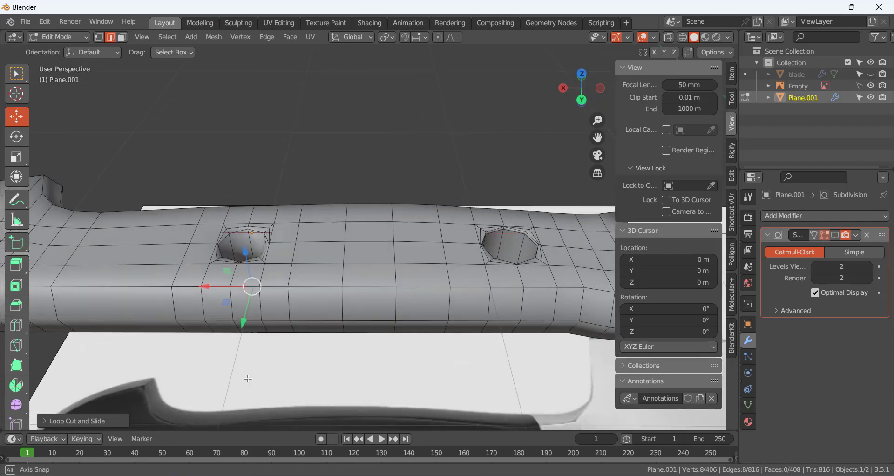
{"action": "key", "text": "ctrl+r"}
{"action": "left_click", "coordinate": [249, 240]}
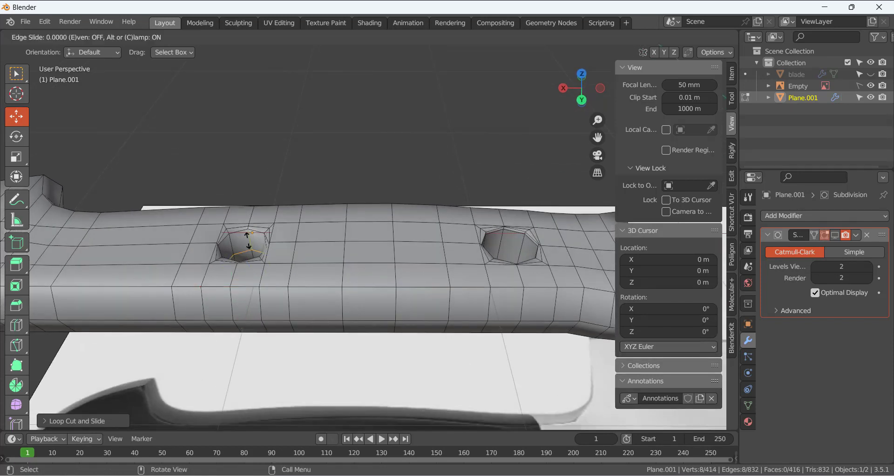
{"action": "left_click", "coordinate": [245, 222]}
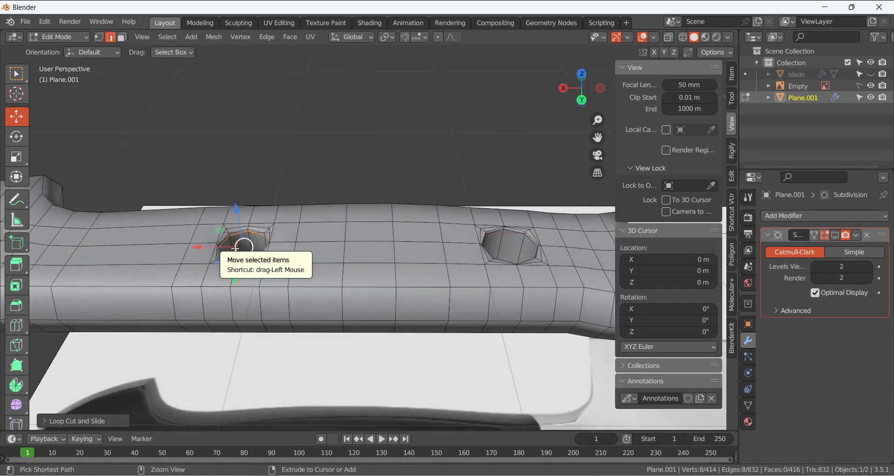
{"action": "key", "text": "ctrl+r"}
{"action": "left_click", "coordinate": [234, 247]}
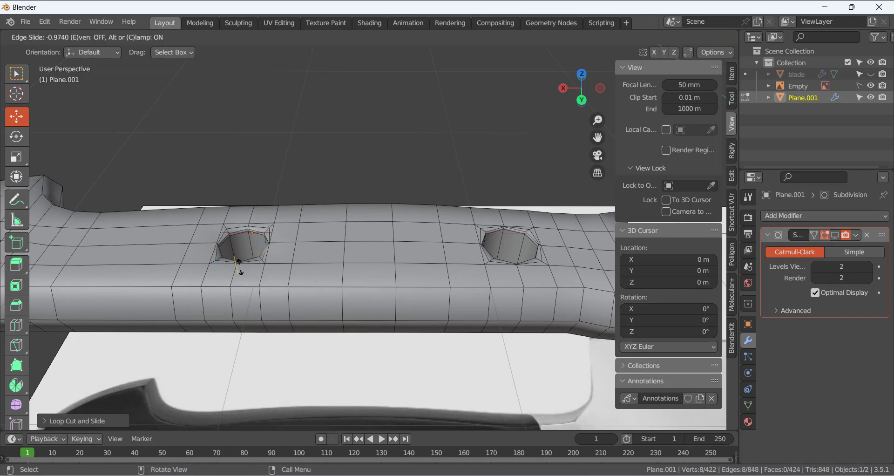
{"action": "left_click", "coordinate": [240, 261]}
Switch to Object Mode, show the Subdivision modifier in the viewport and examine the smoothed handle with both holes.
{"action": "middle_click_drag", "start_coordinate": [239, 261], "coordinate": [280, 279]}
{"action": "key", "text": "Tab"}
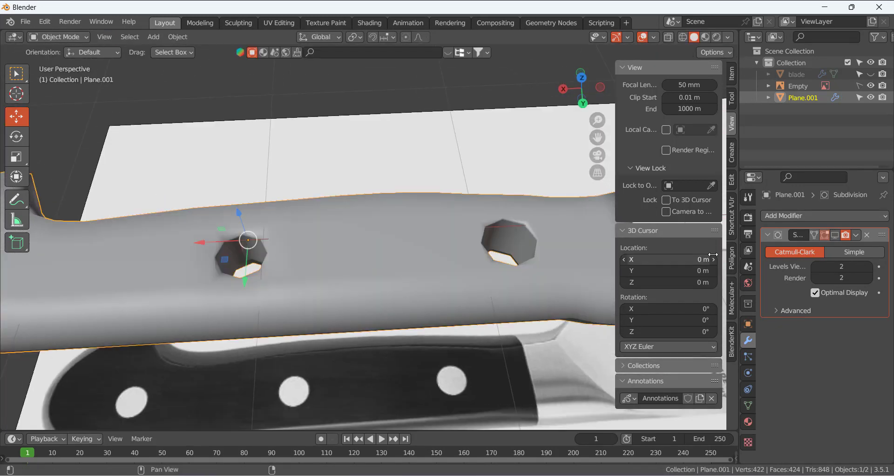
{"action": "scroll", "coordinate": [382, 254], "scroll_direction": "down", "scroll_amount": 5}
{"action": "middle_click_drag", "start_coordinate": [353, 250], "coordinate": [322, 246]}
{"action": "left_click", "coordinate": [488, 205]}
{"action": "scroll", "coordinate": [322, 247], "scroll_direction": "up", "scroll_amount": 2}
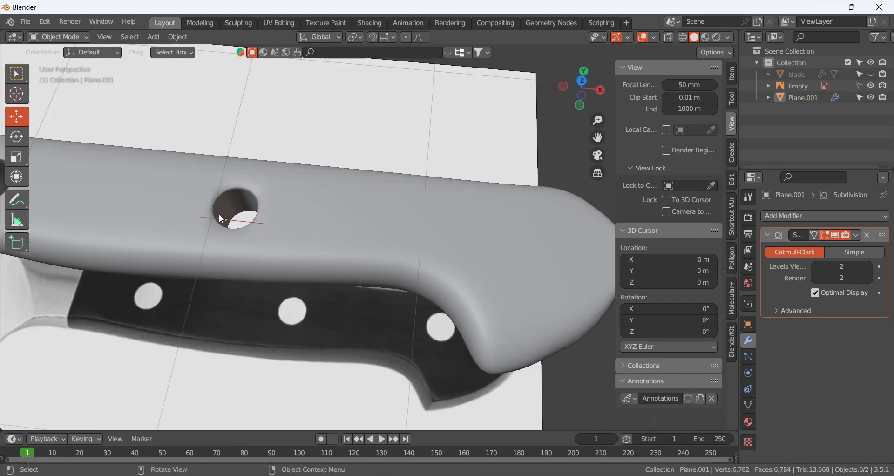
{"action": "middle_click_drag", "start_coordinate": [216, 180], "coordinate": [264, 205]}
{"action": "scroll", "coordinate": [263, 210], "scroll_direction": "down", "scroll_amount": 5}
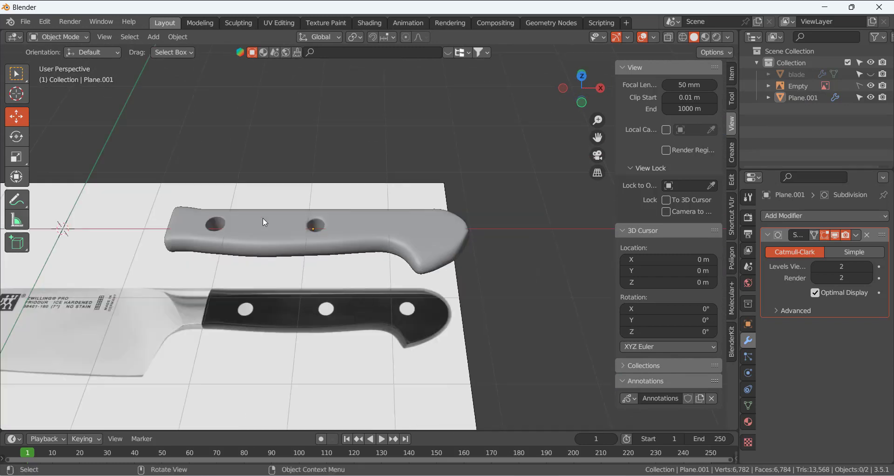
Leave the handle's mesh editing, unhide the blade and select only the blade.
{"action": "left_click", "coordinate": [409, 239]}
{"action": "key", "text": "Tab"}
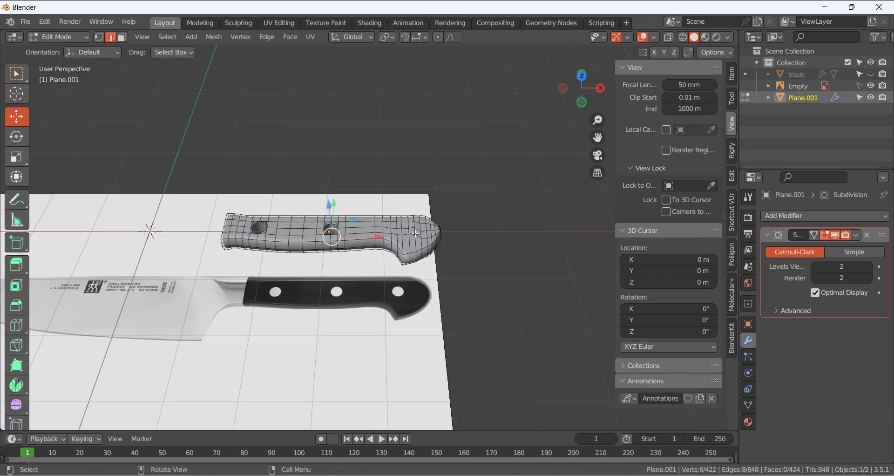
{"action": "middle_click_drag", "start_coordinate": [410, 241], "coordinate": [408, 261]}
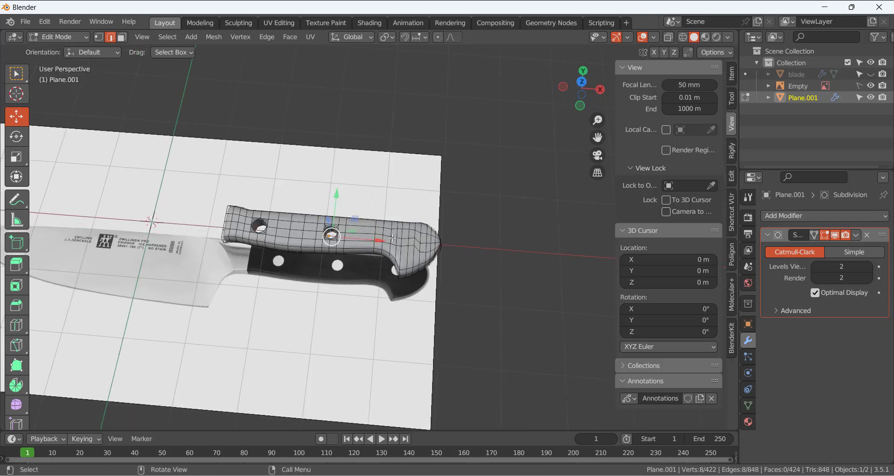
{"action": "scroll", "coordinate": [326, 268], "scroll_direction": "down", "scroll_amount": 2}
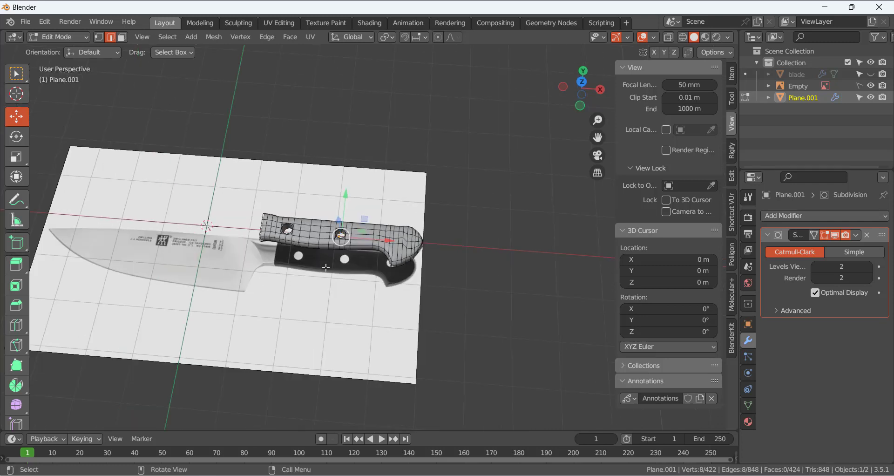
{"action": "key", "text": "Tab"}
{"action": "key", "text": "alt+h"}
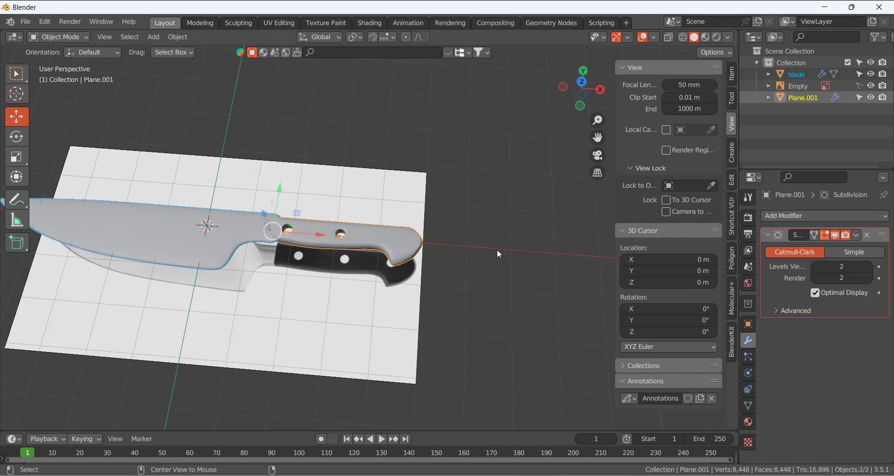
{"action": "middle_click_drag", "start_coordinate": [267, 311], "coordinate": [292, 308]}
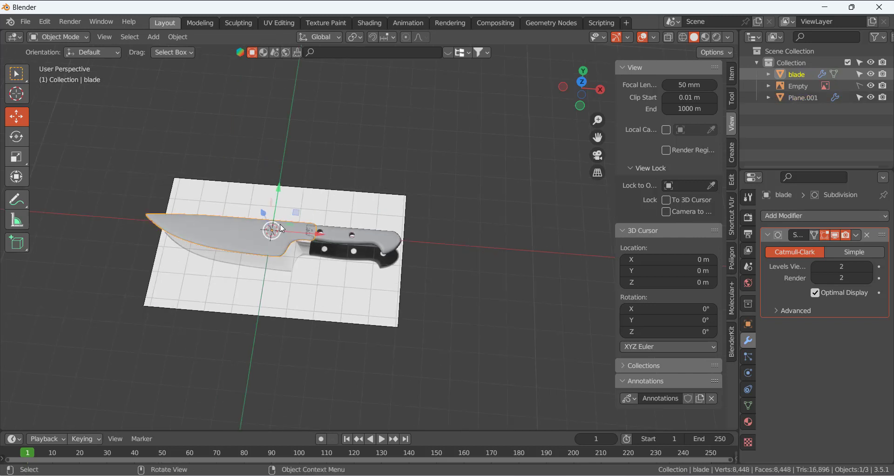
Lower the blade slightly along Z so its rear end sits within the handle's thickness.
{"action": "middle_click_drag", "start_coordinate": [275, 227], "coordinate": [280, 199]}
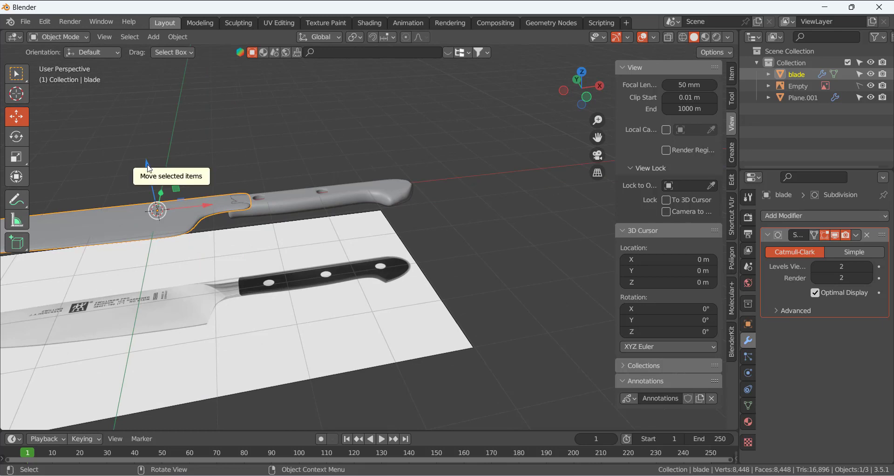
{"action": "left_click_drag", "start_coordinate": [147, 169], "coordinate": [168, 202]}
{"action": "scroll", "coordinate": [261, 255], "scroll_direction": "up", "scroll_amount": 3}
{"action": "middle_click_drag", "start_coordinate": [151, 193], "coordinate": [172, 215]}
{"action": "scroll", "coordinate": [224, 190], "scroll_direction": "down", "scroll_amount": 4}
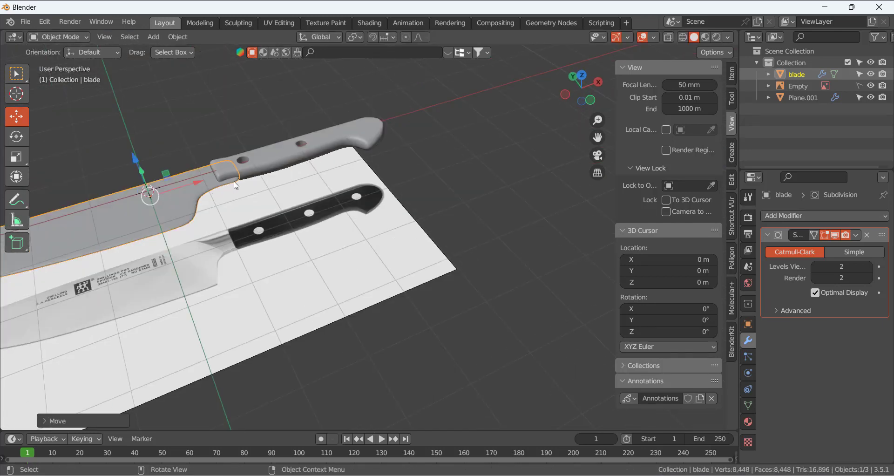
{"action": "mouse_move", "coordinate": [237, 186]}
{"action": "middle_mouse_down"}
{"action": "mouse_move", "coordinate": [192, 202]}
{"action": "mouse_move", "coordinate": [200, 172]}
{"action": "middle_mouse_up"}
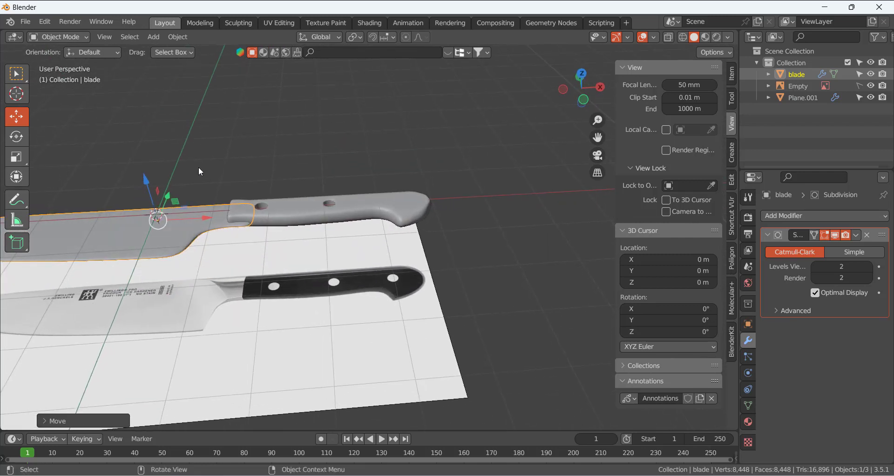
In see-through top view, select the blade mesh from heel to tang, scale it to about 0.86 and shift it slightly along positive Y.
{"action": "key", "text": "Tab"}
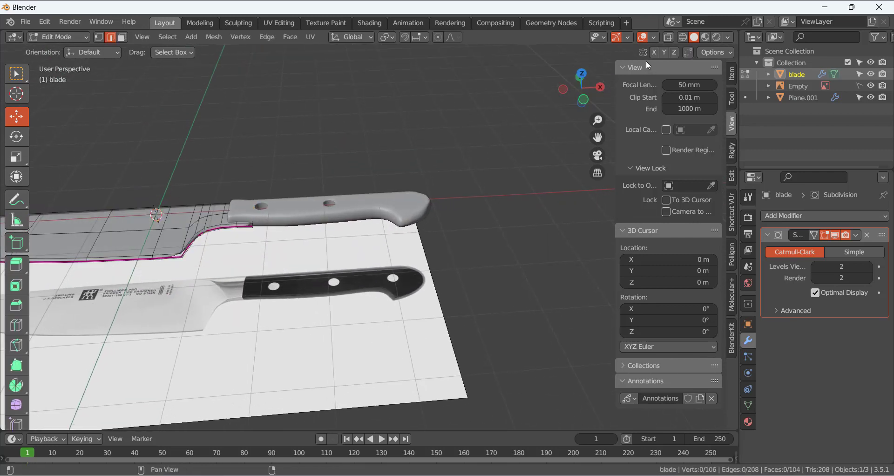
{"action": "left_click", "coordinate": [668, 38]}
{"action": "key", "text": "KP_7"}
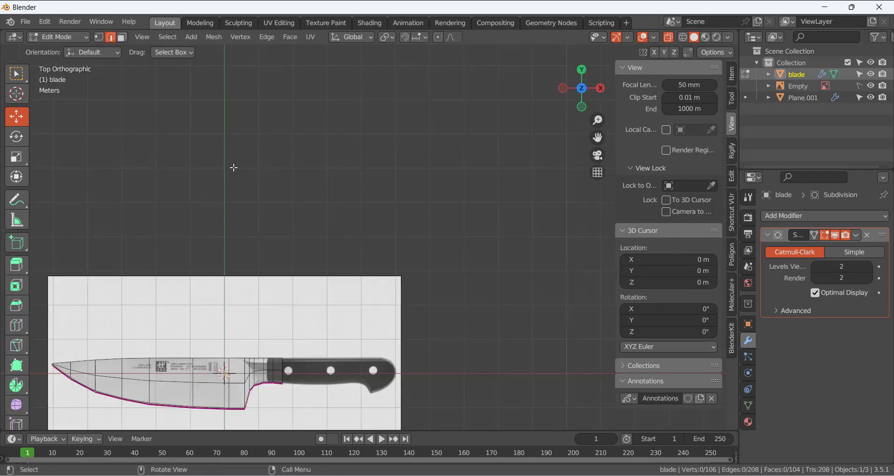
{"action": "scroll", "coordinate": [233, 168], "scroll_direction": "up", "scroll_amount": 4}
{"action": "middle_click_drag", "start_coordinate": [300, 322], "coordinate": [335, 44], "text": "shift"}
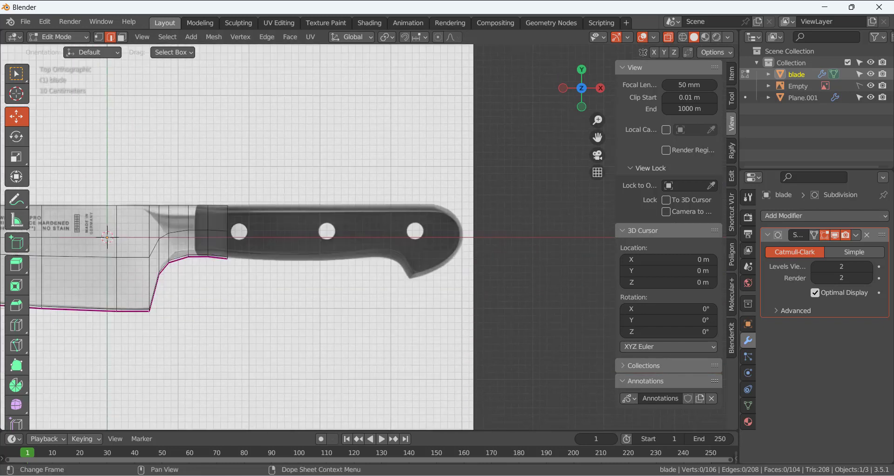
{"action": "scroll", "coordinate": [216, 238], "scroll_direction": "up", "scroll_amount": 1}
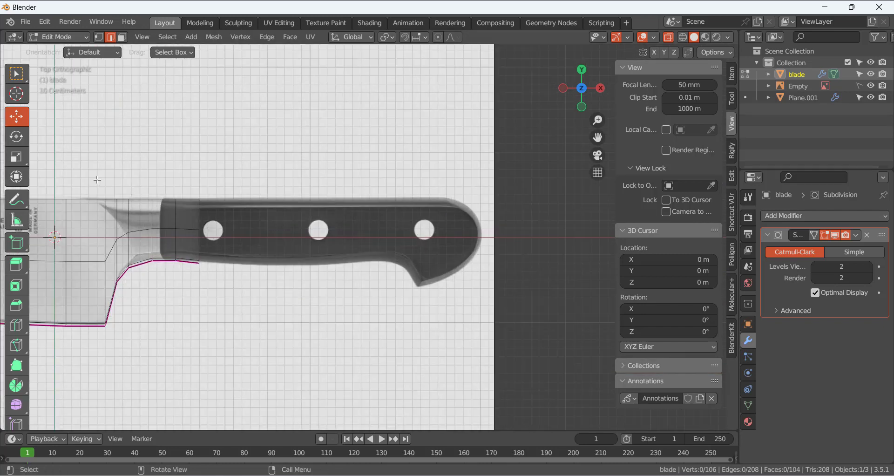
{"action": "left_click_drag", "start_coordinate": [92, 180], "coordinate": [269, 349]}
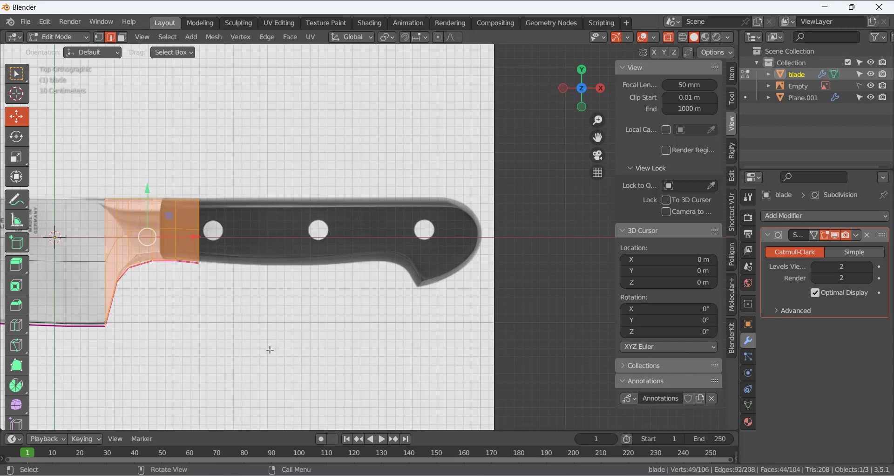
{"action": "key", "text": "s"}
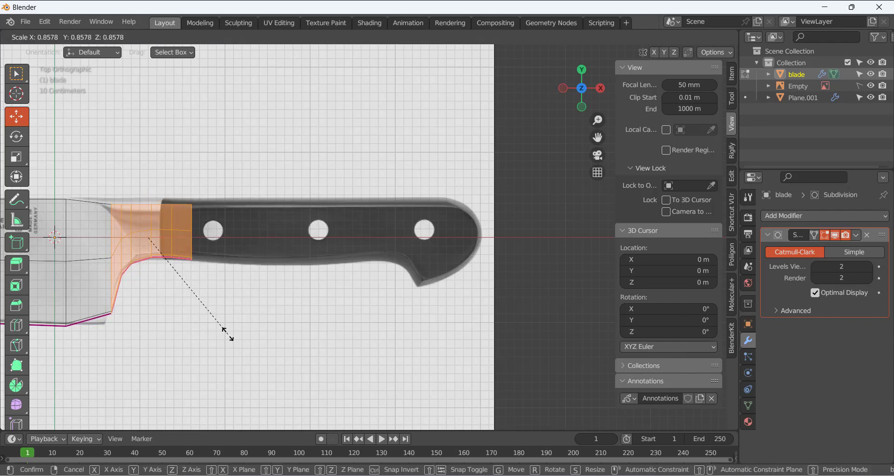
{"action": "left_click", "coordinate": [228, 333]}
{"action": "left_click_drag", "start_coordinate": [153, 195], "coordinate": [147, 186]}
{"action": "left_click", "coordinate": [214, 300]}
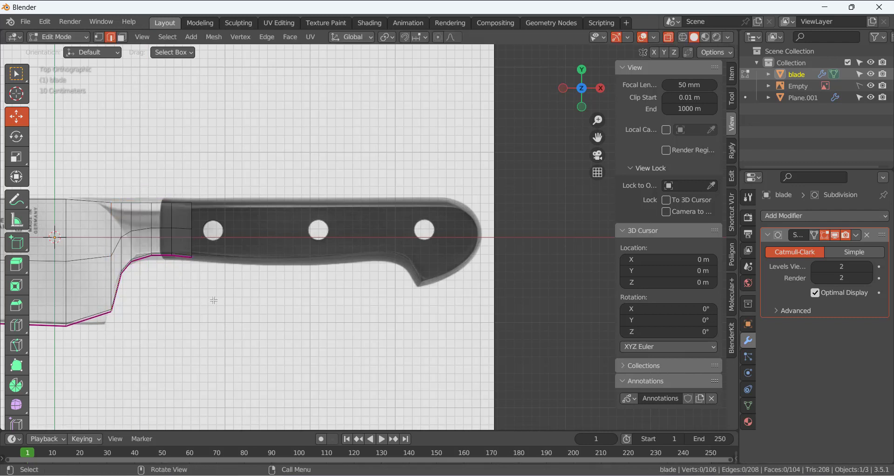
Return to Object Mode, turn off X-ray and examine how the blade fits into the front of the handle.
{"action": "key", "text": "Tab"}
{"action": "scroll", "coordinate": [427, 295], "scroll_direction": "down", "scroll_amount": 4}
{"action": "middle_click_drag", "start_coordinate": [354, 295], "coordinate": [362, 190]}
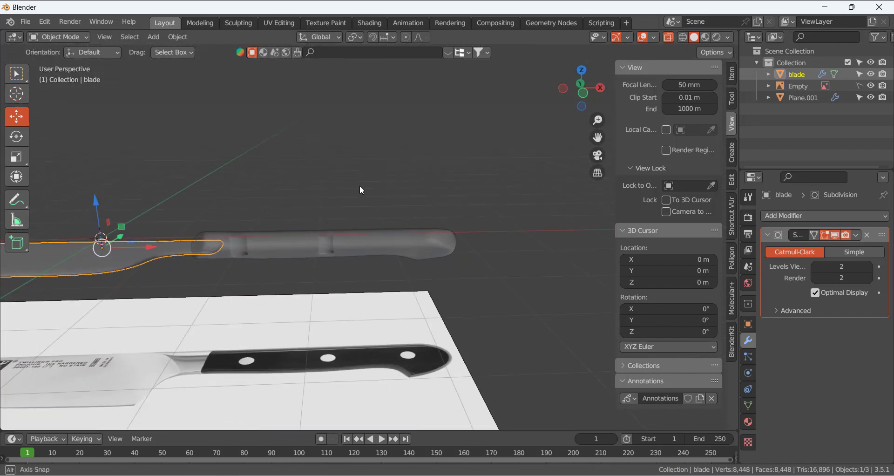
{"action": "left_click", "coordinate": [672, 39]}
{"action": "left_click", "coordinate": [293, 183]}
{"action": "middle_click_drag", "start_coordinate": [294, 183], "coordinate": [334, 175]}
{"action": "left_click", "coordinate": [334, 175]}
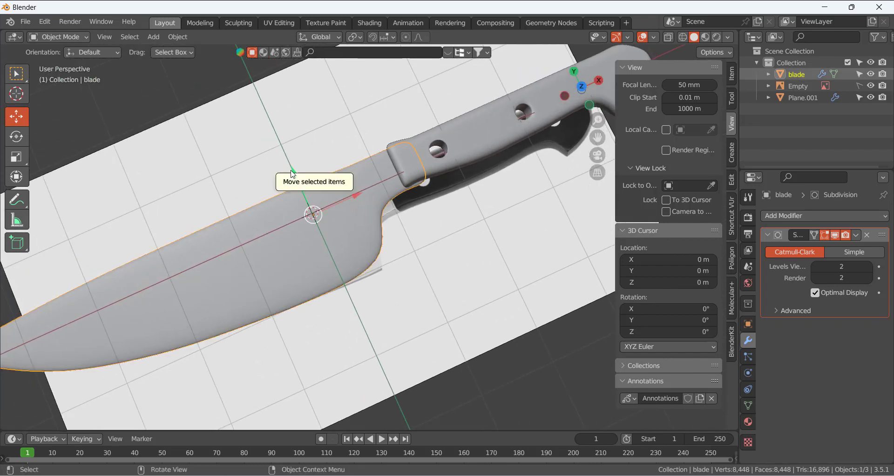
{"action": "left_click", "coordinate": [429, 242]}
{"action": "middle_click_drag", "start_coordinate": [429, 241], "coordinate": [365, 137]}
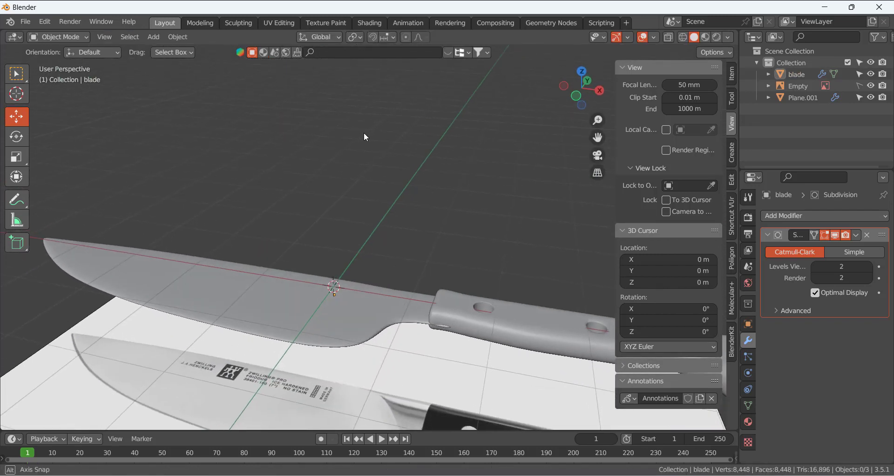
Select the edges along the lower side of the blade's tang and move them inward along Y by about 0.044 m.
{"action": "left_click", "coordinate": [411, 305]}
{"action": "key", "text": "Tab"}
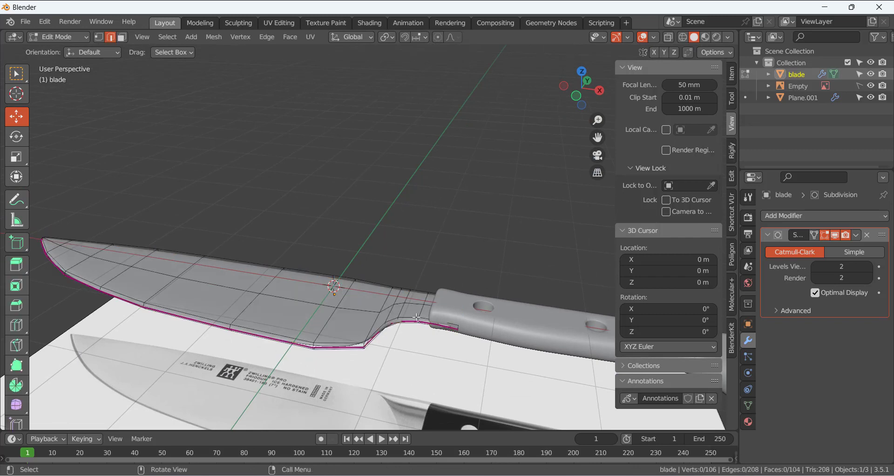
{"action": "left_click", "coordinate": [416, 318], "text": "alt"}
{"action": "middle_click_drag", "start_coordinate": [416, 317], "coordinate": [447, 289]}
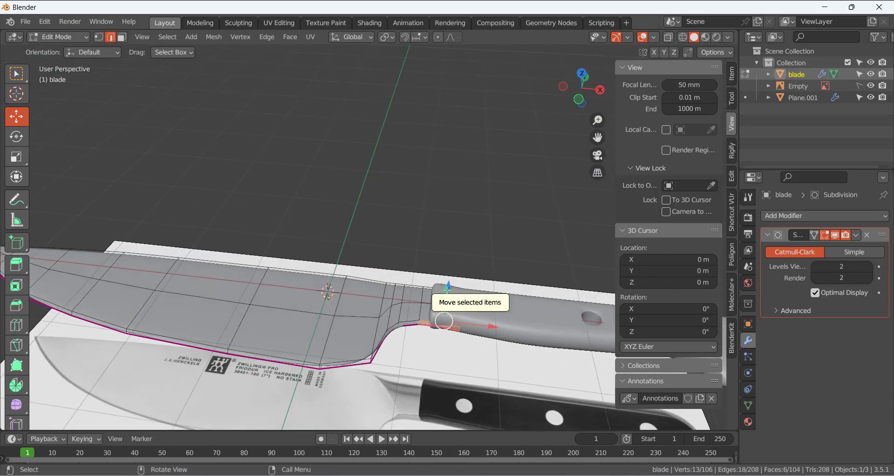
{"action": "left_click_drag", "start_coordinate": [447, 289], "coordinate": [447, 282]}
{"action": "middle_click_drag", "start_coordinate": [429, 280], "coordinate": [483, 213]}
{"action": "left_click", "coordinate": [430, 207]}
{"action": "key", "text": "ctrl+z"}
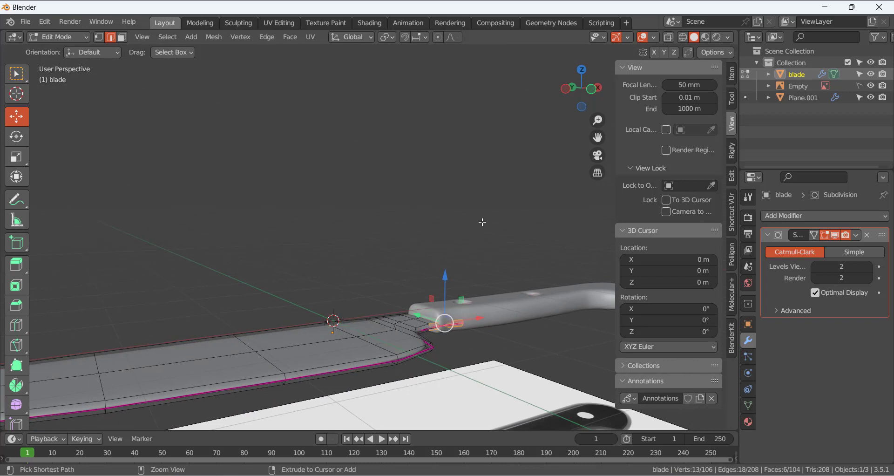
{"action": "left_click_drag", "start_coordinate": [417, 315], "coordinate": [412, 313]}
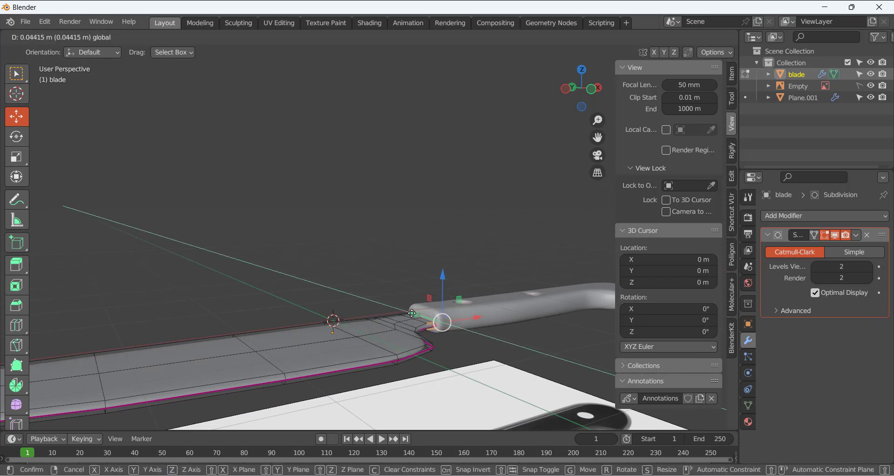
{"action": "left_click", "coordinate": [385, 263]}
Return to Object Mode, deselect everything and compare the assembled blade and handle with the reference image.
{"action": "key", "text": "Tab"}
{"action": "scroll", "coordinate": [390, 239], "scroll_direction": "down", "scroll_amount": 4}
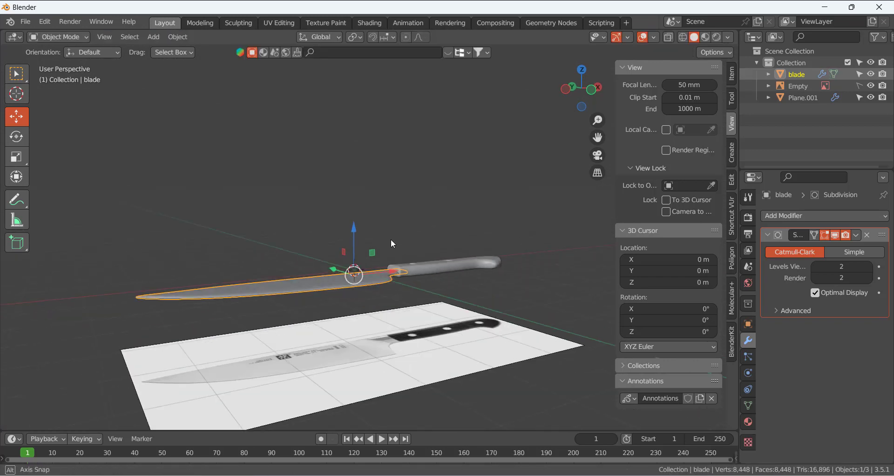
{"action": "middle_click_drag", "start_coordinate": [390, 239], "coordinate": [410, 197]}
{"action": "left_click", "coordinate": [530, 223]}
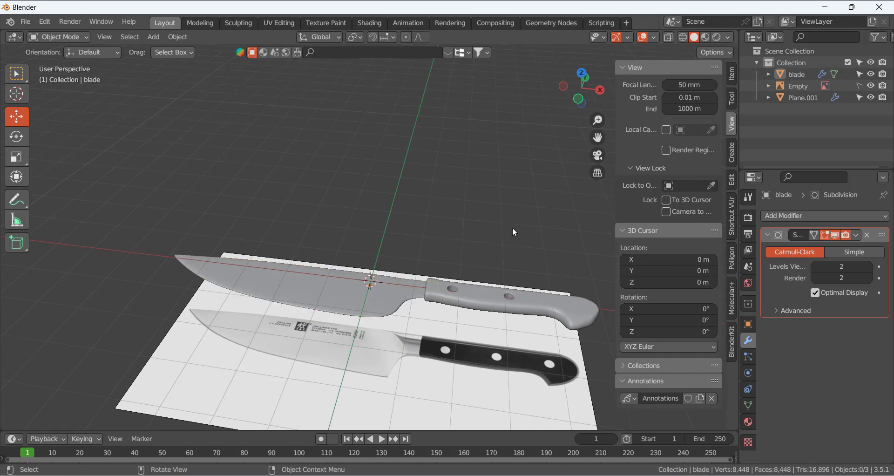
{"action": "middle_click_drag", "start_coordinate": [512, 227], "coordinate": [421, 222]}
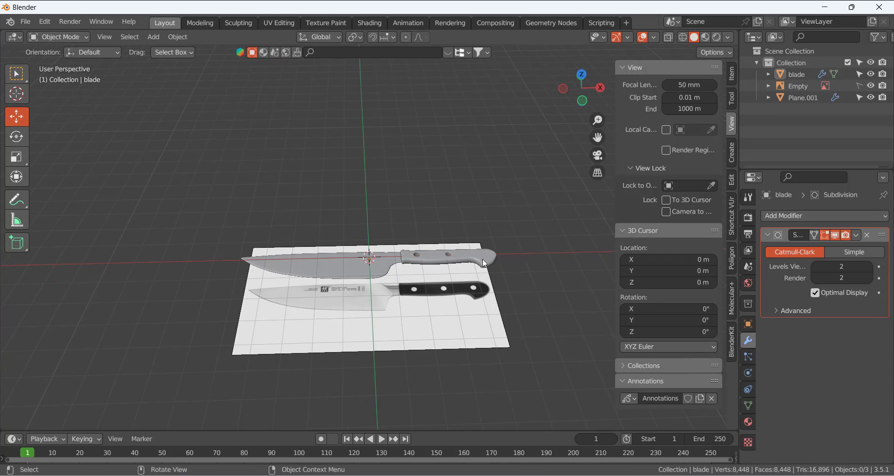
{"action": "scroll", "coordinate": [431, 271], "scroll_direction": "up", "scroll_amount": 4}
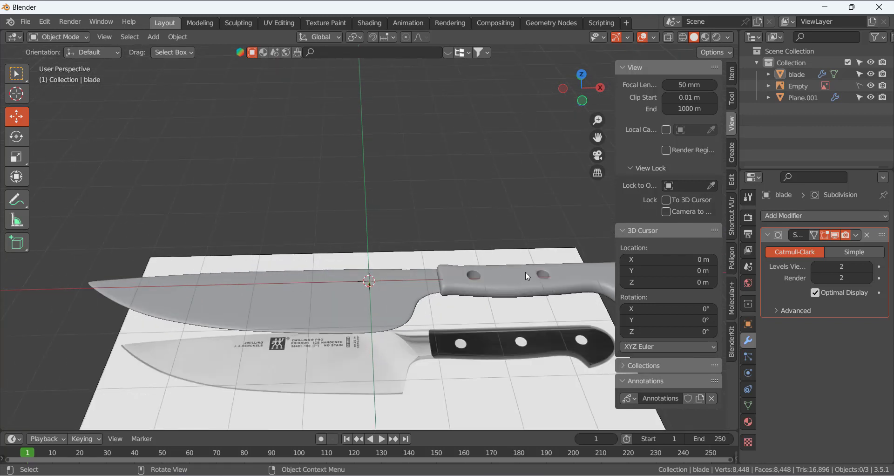
{"action": "scroll", "coordinate": [525, 272], "scroll_direction": "down", "scroll_amount": 3}
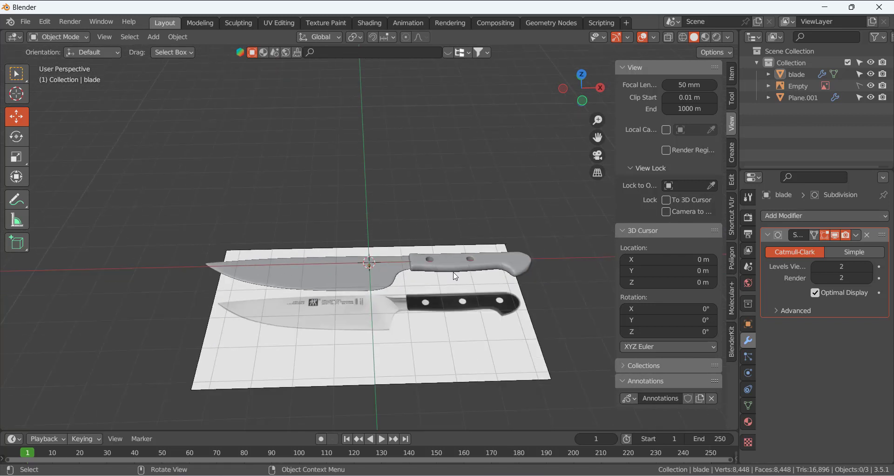